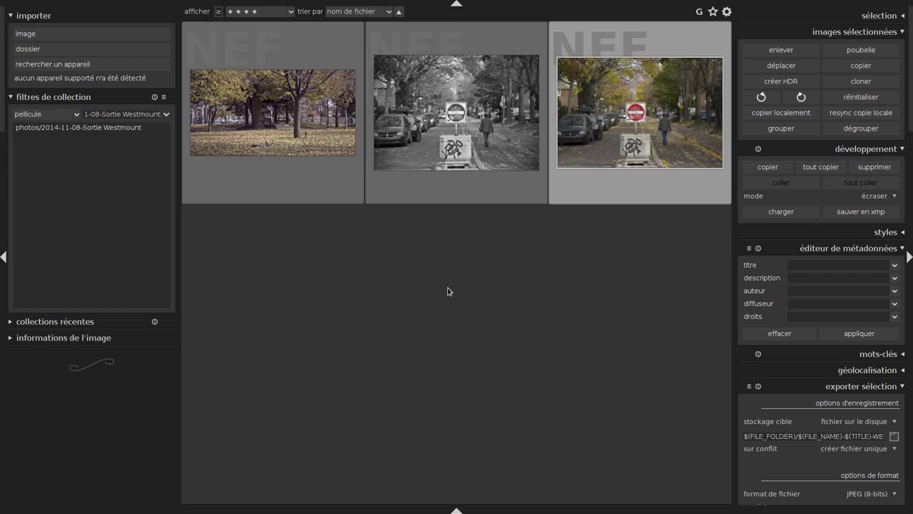
Scroll to all six photos and collapse the metadata editor and export selection panels.
scroll(468, 319, up, 1)
mouse_move(639, 296)
mouse_move(456, 296)
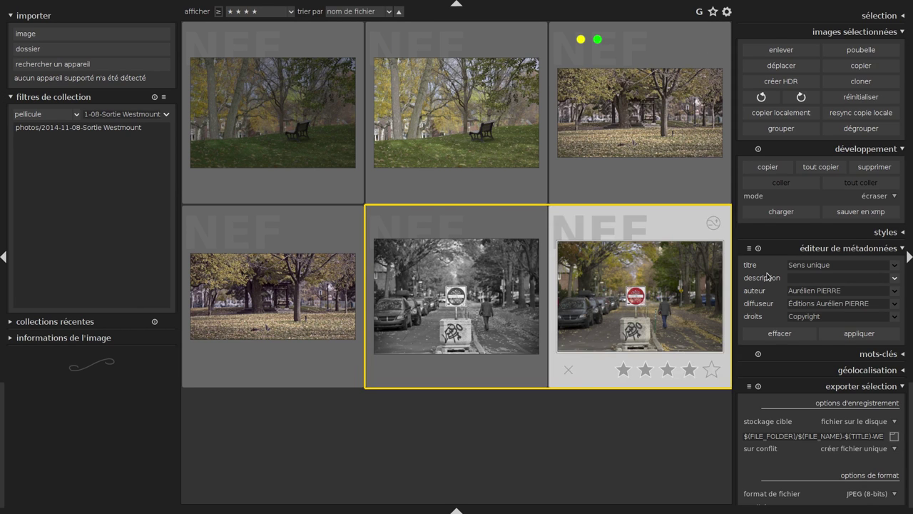
click(814, 247)
click(833, 296)
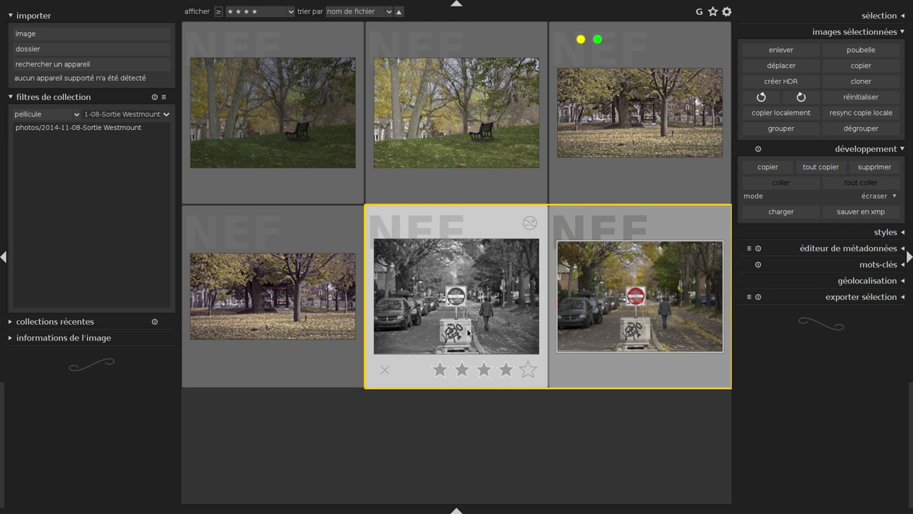
Open the colour street photo in darkroom and compress its history.
double_click(649, 292)
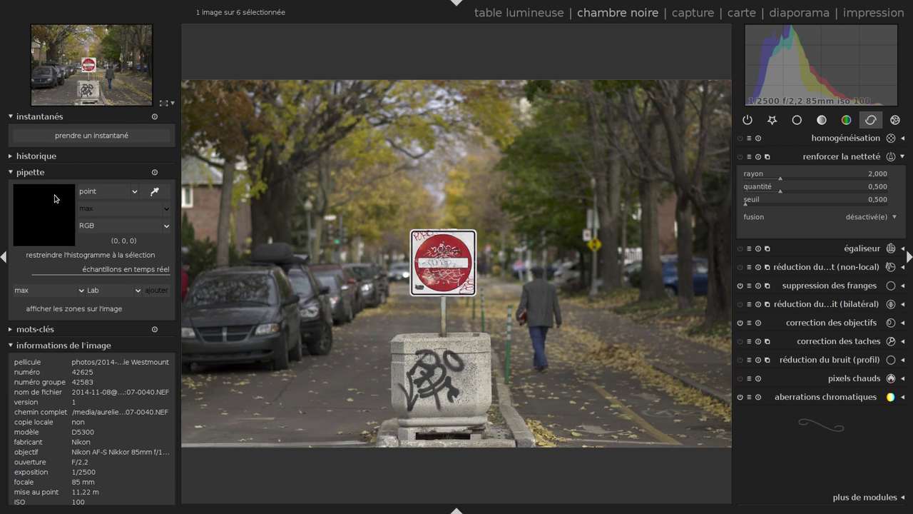
click(55, 157)
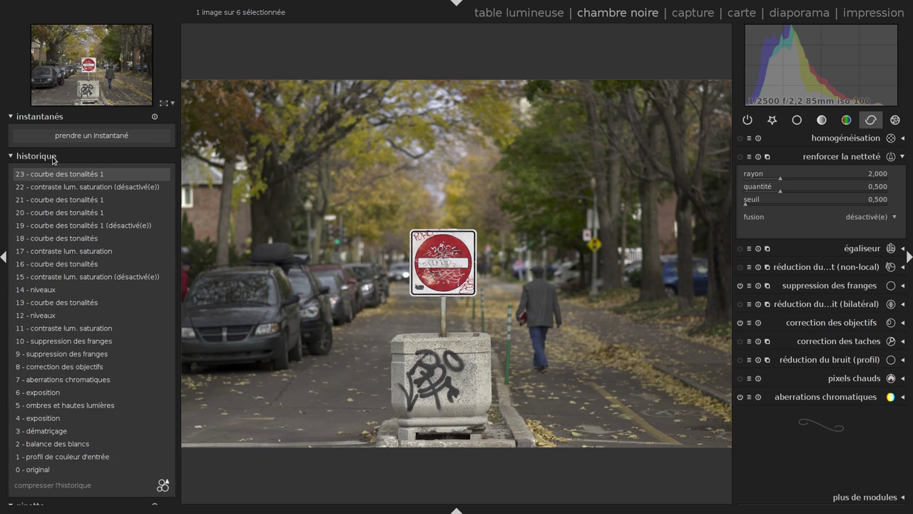
click(68, 486)
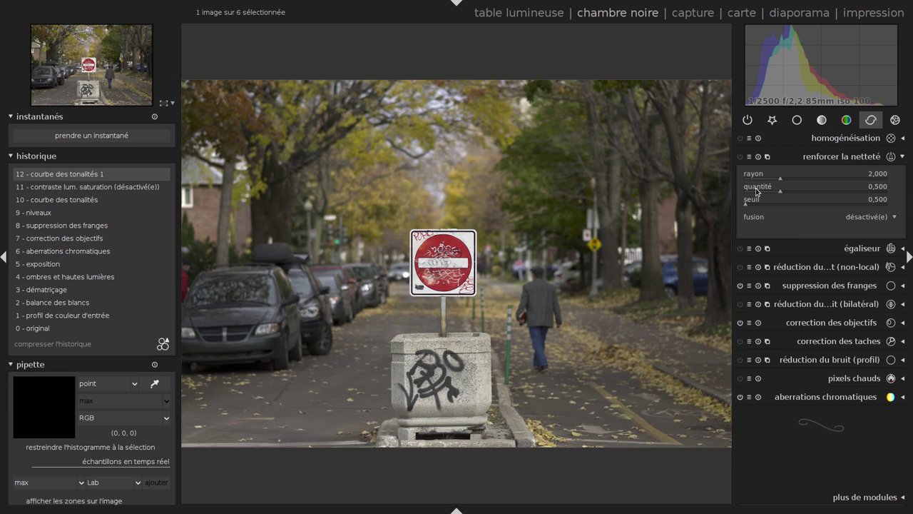
Switch off both tone curves, levels, shadows/highlights and fringe removal among active modules.
click(748, 121)
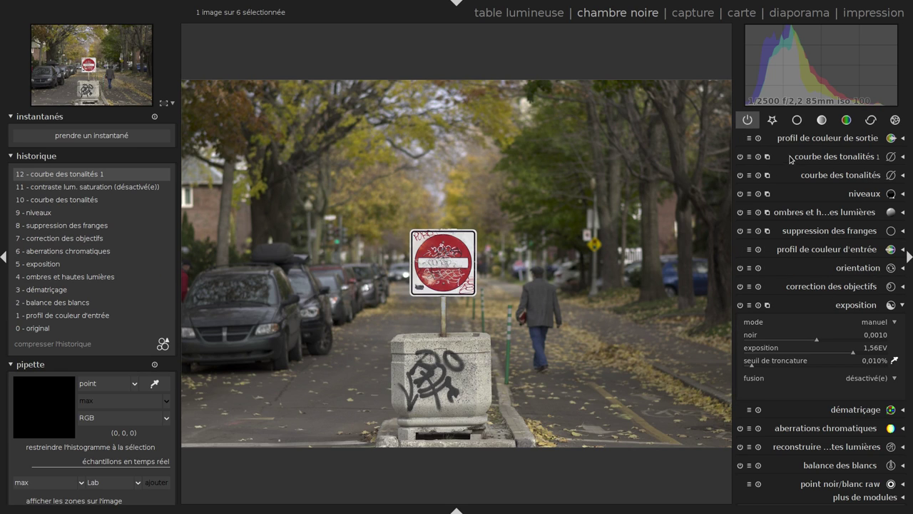
click(740, 157)
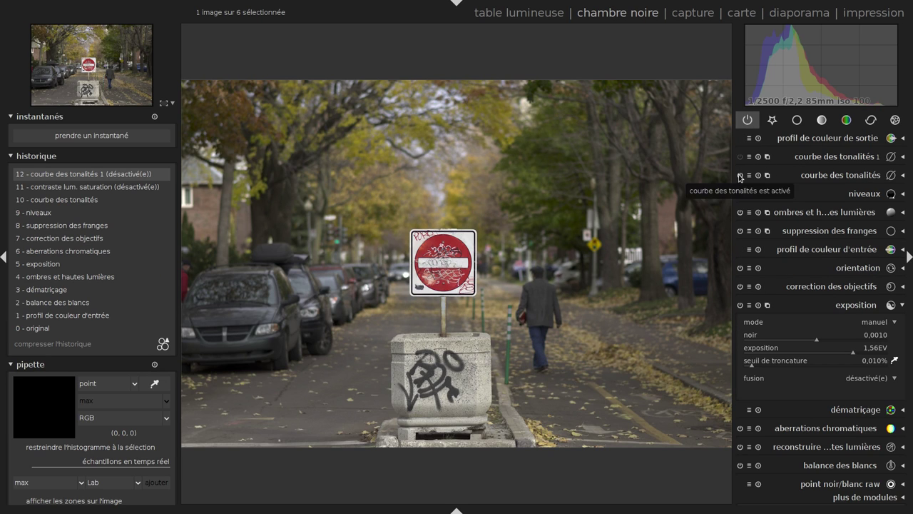
click(739, 174)
click(740, 193)
click(740, 212)
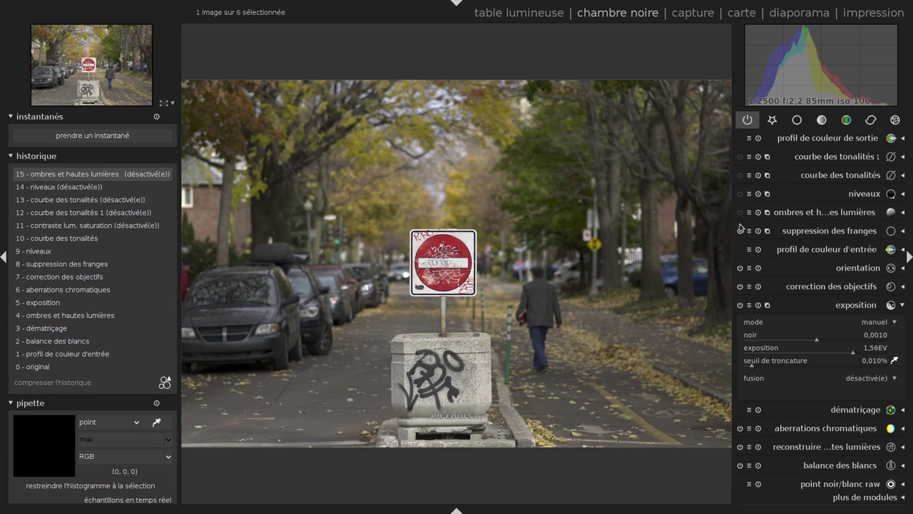
click(740, 230)
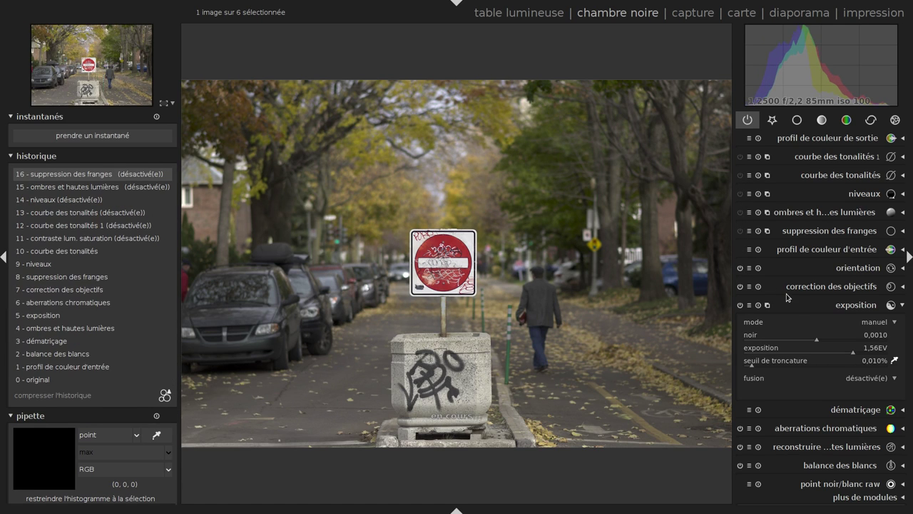
Switch off exposure, highlight reconstruction and chromatic aberrations, then compress history to 13 entries.
click(740, 305)
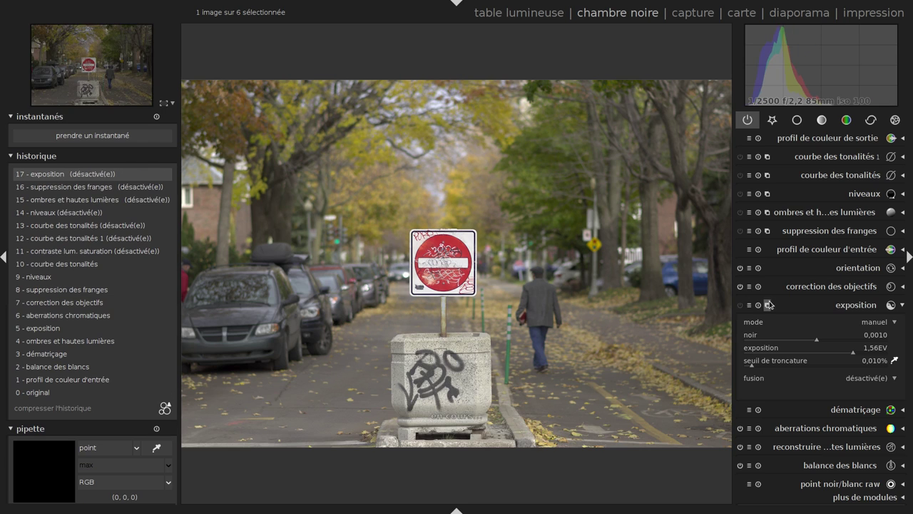
click(750, 304)
click(854, 305)
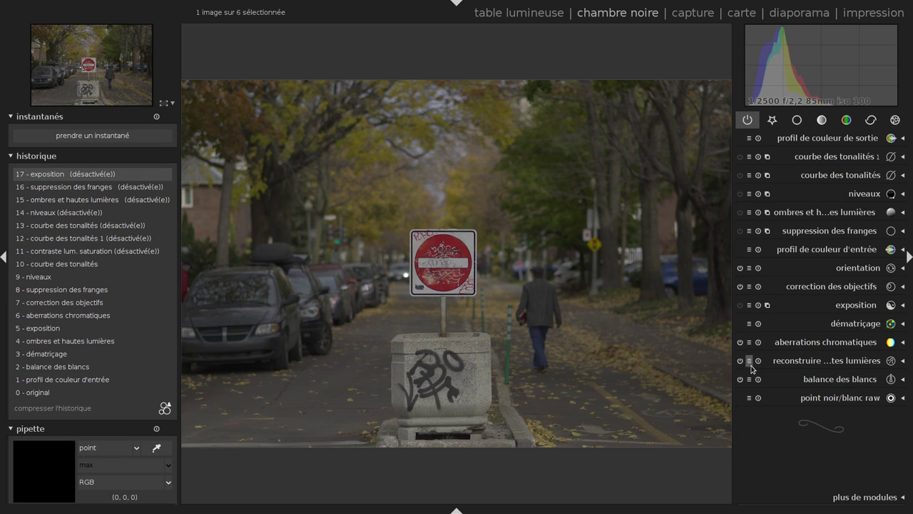
click(740, 360)
click(740, 342)
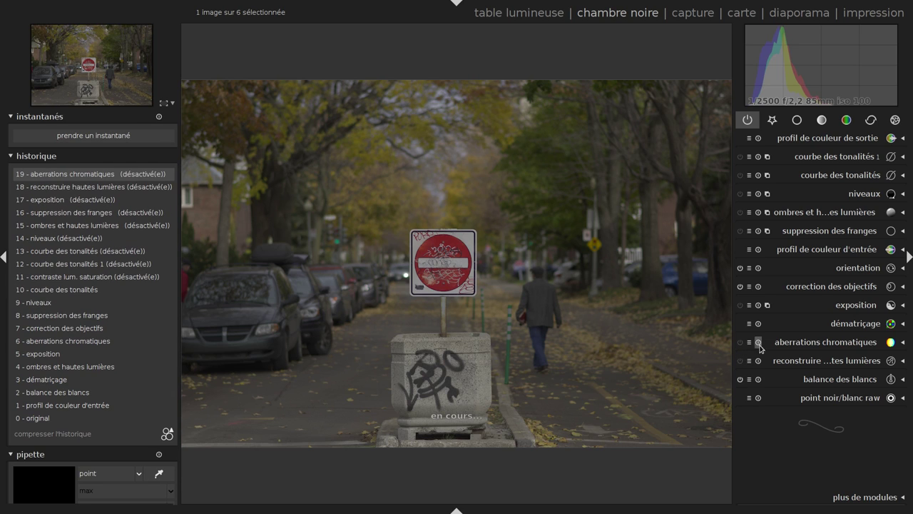
click(85, 433)
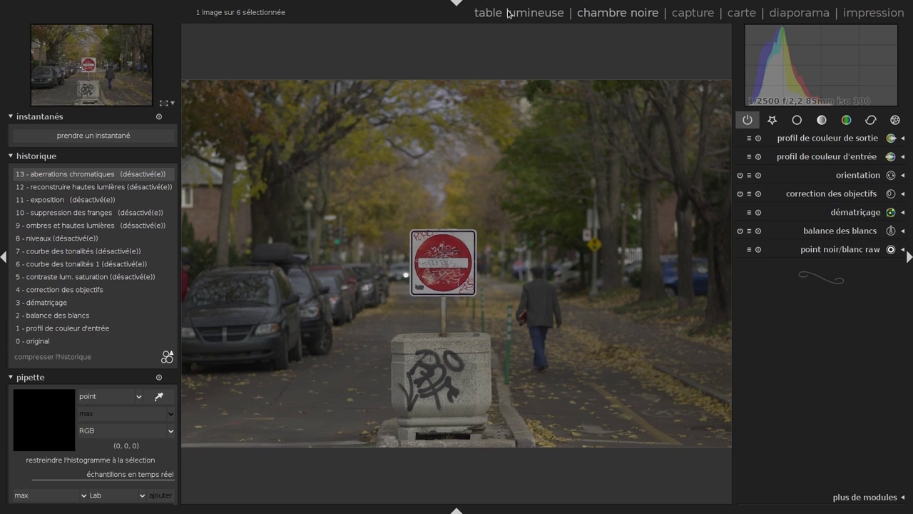
Collapse history, check the image information shooting details (85 mm, f/2.2), then collapse it.
click(22, 157)
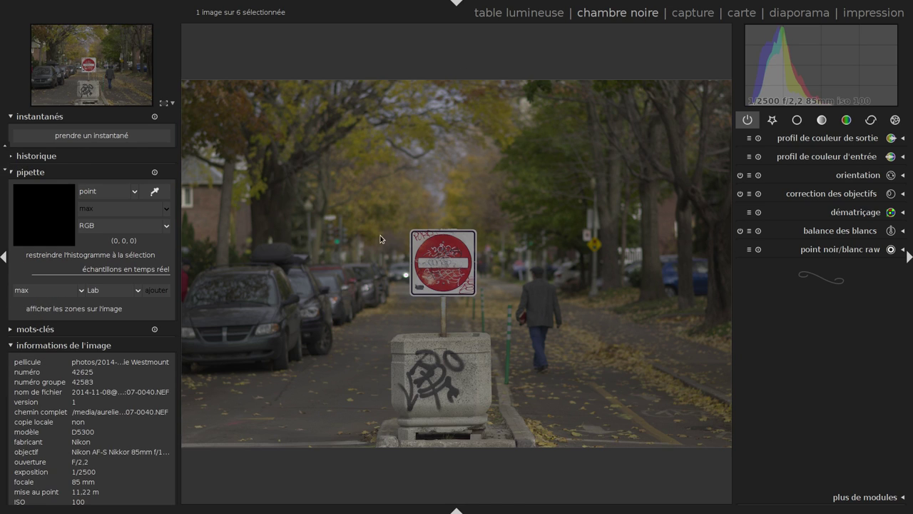
click(58, 345)
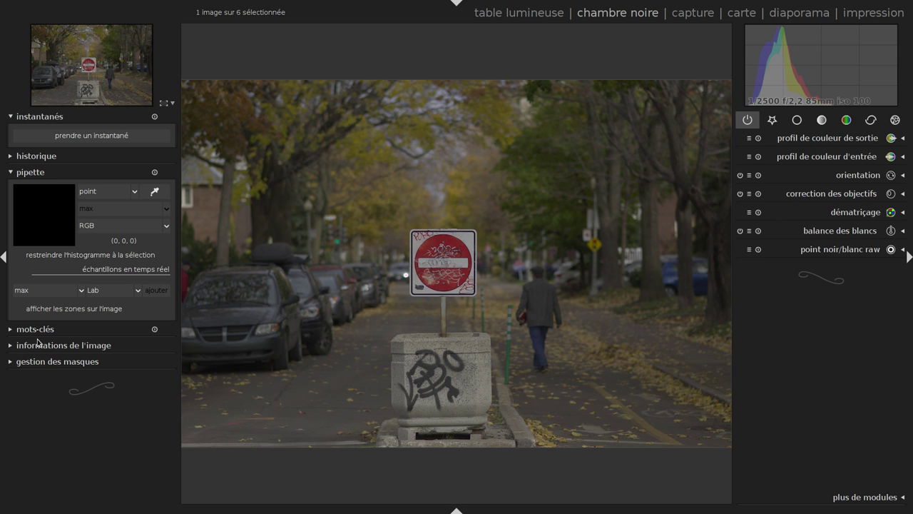
click(39, 345)
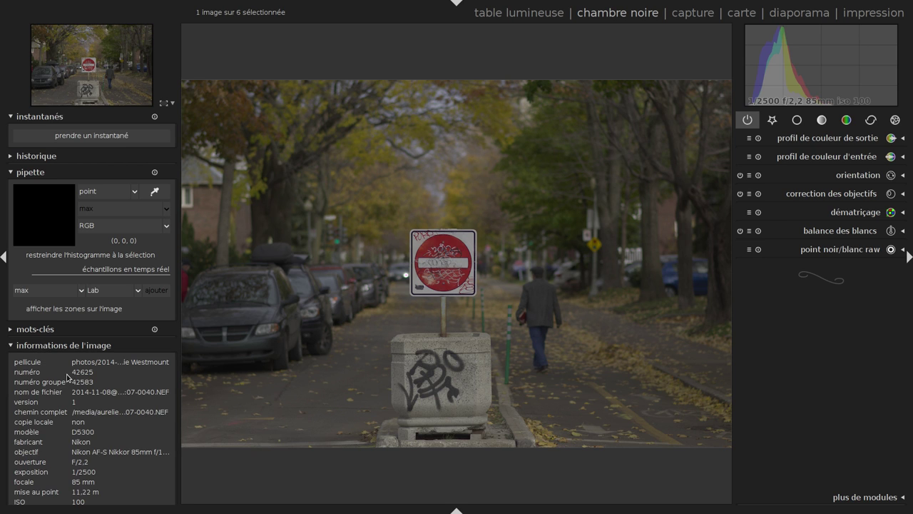
drag(6, 330, 6, 414)
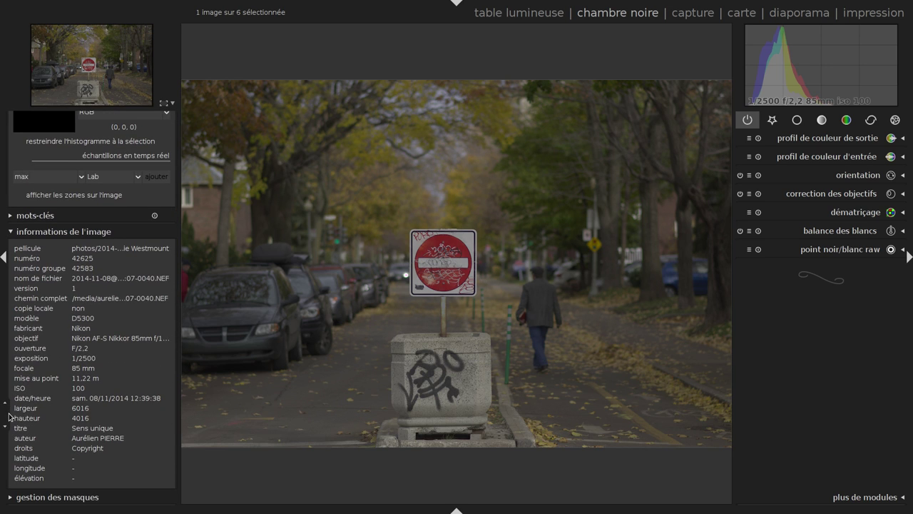
click(45, 233)
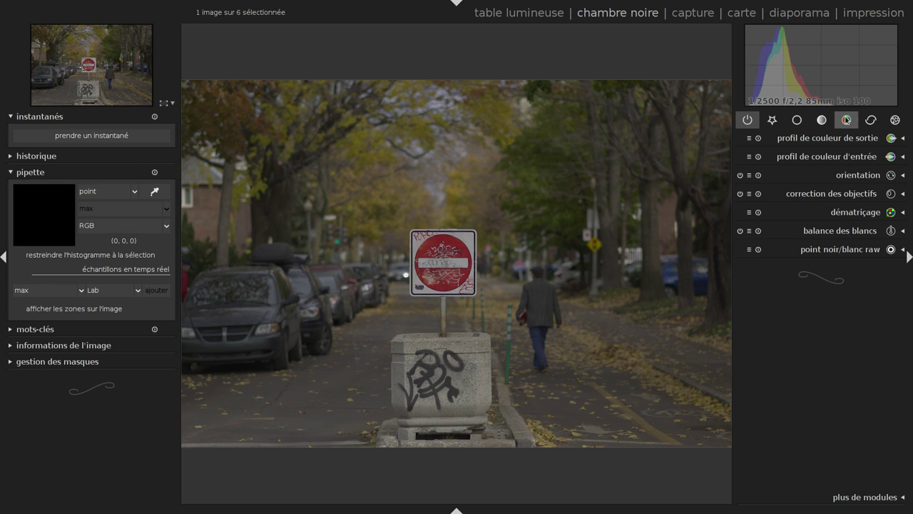
Show the colour modules and filmstrip, and set screen rendering intent to relative colorimetric.
click(848, 121)
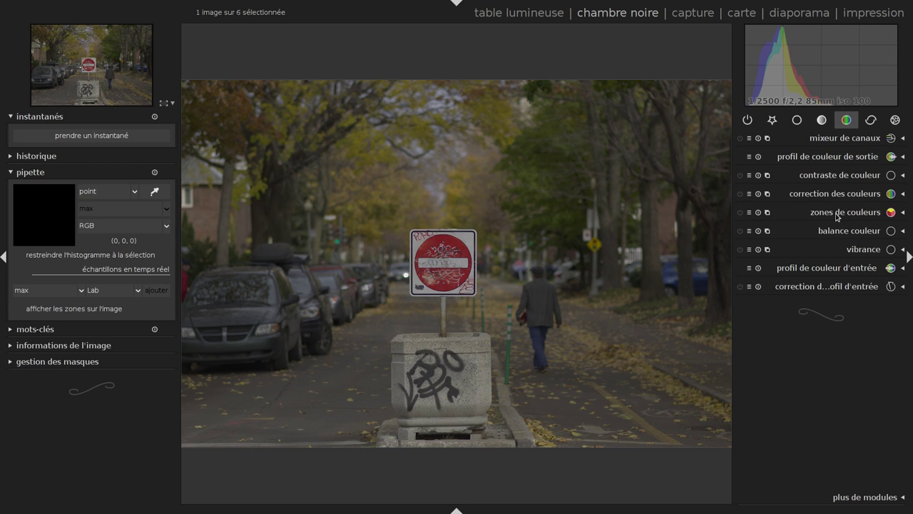
click(832, 269)
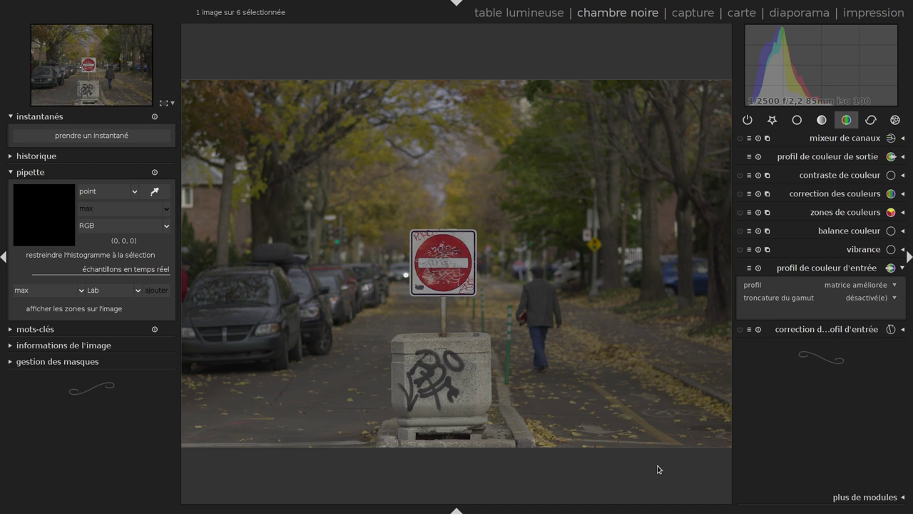
click(637, 508)
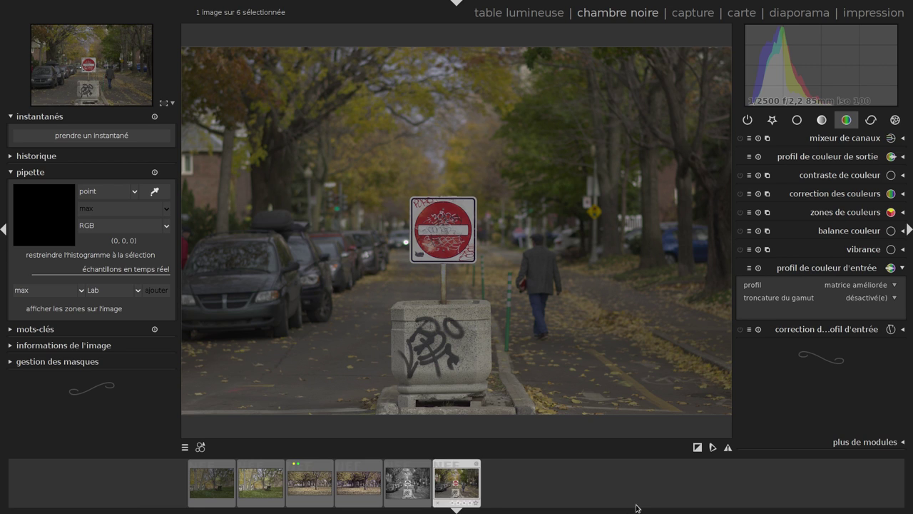
right_click(729, 450)
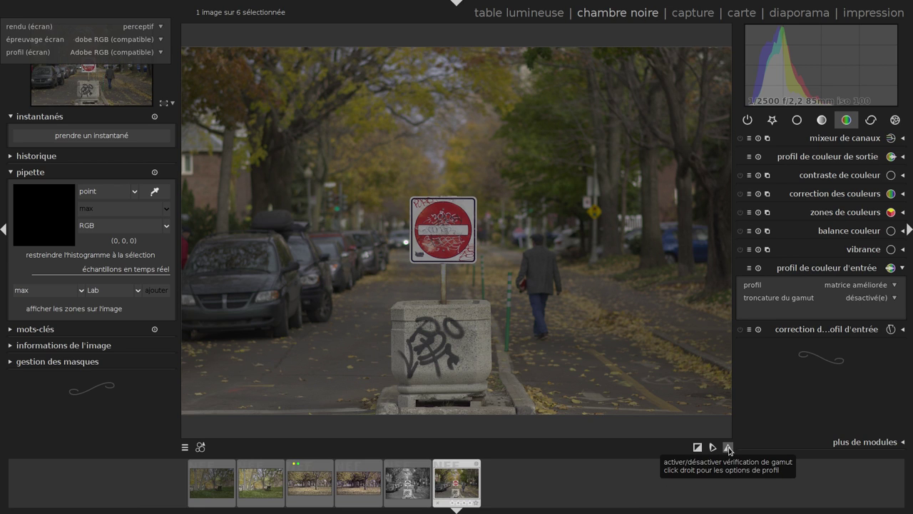
click(146, 26)
click(150, 39)
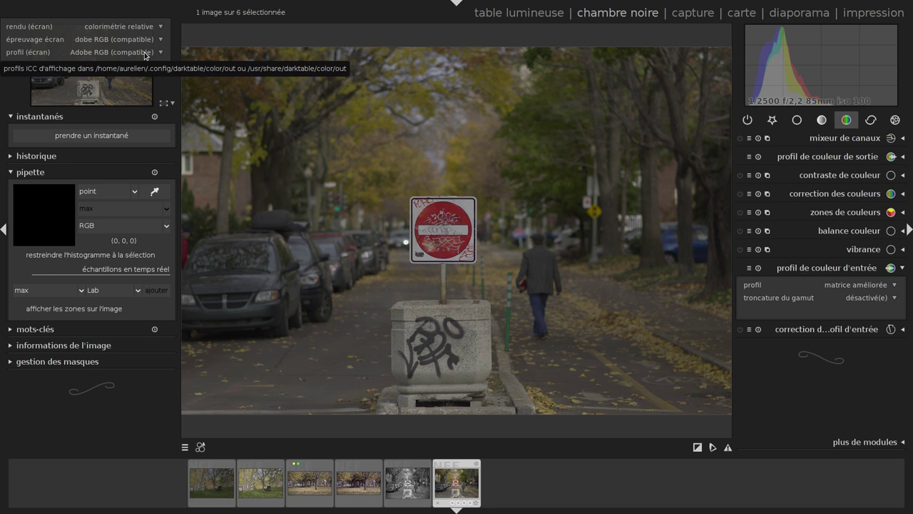
click(713, 450)
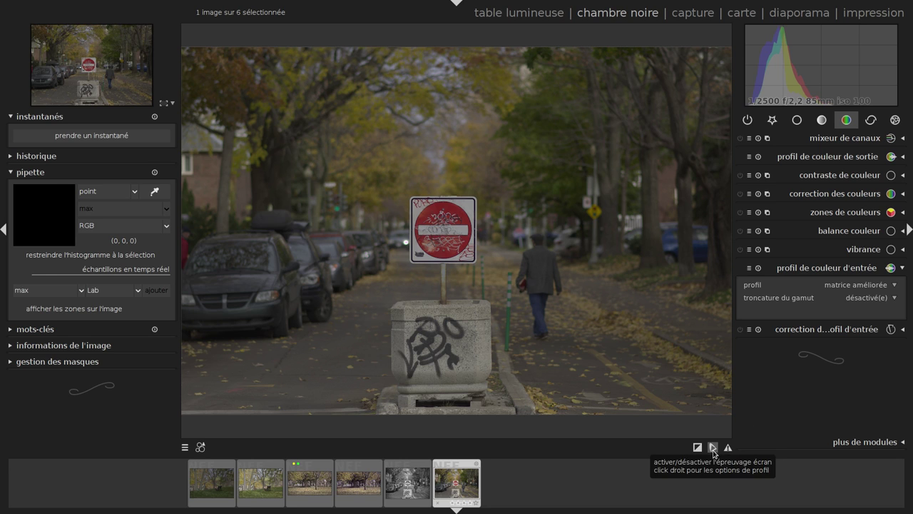
Confirm relative colorimetric display rendering, review the soft-proof profile, and enable the gamut check.
right_click(727, 447)
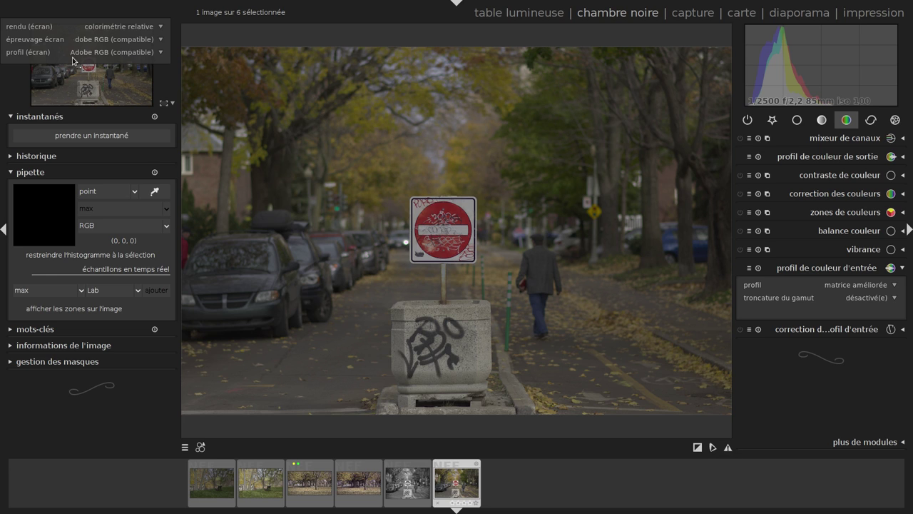
click(109, 29)
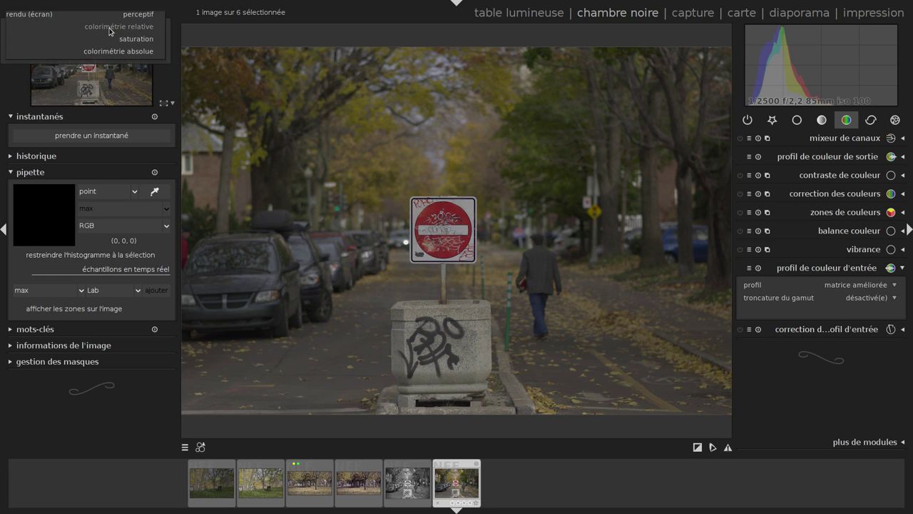
click(109, 31)
click(109, 31)
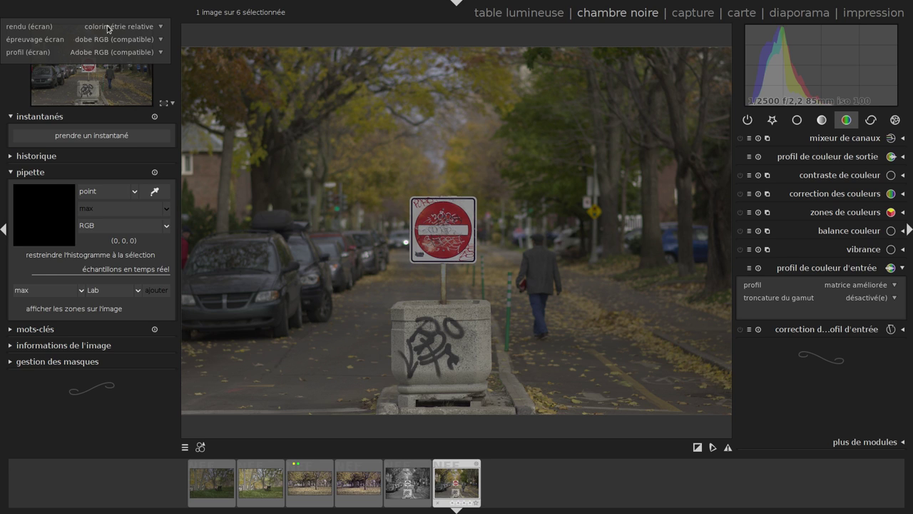
click(108, 26)
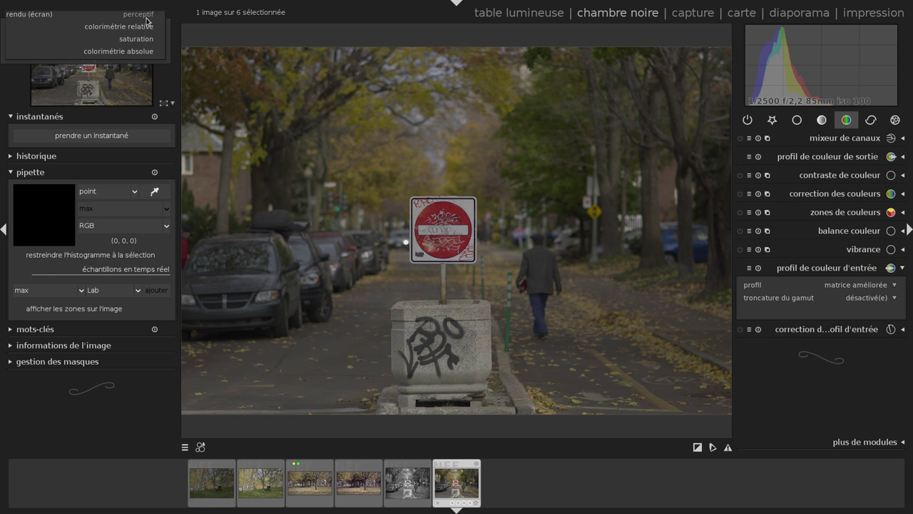
click(149, 27)
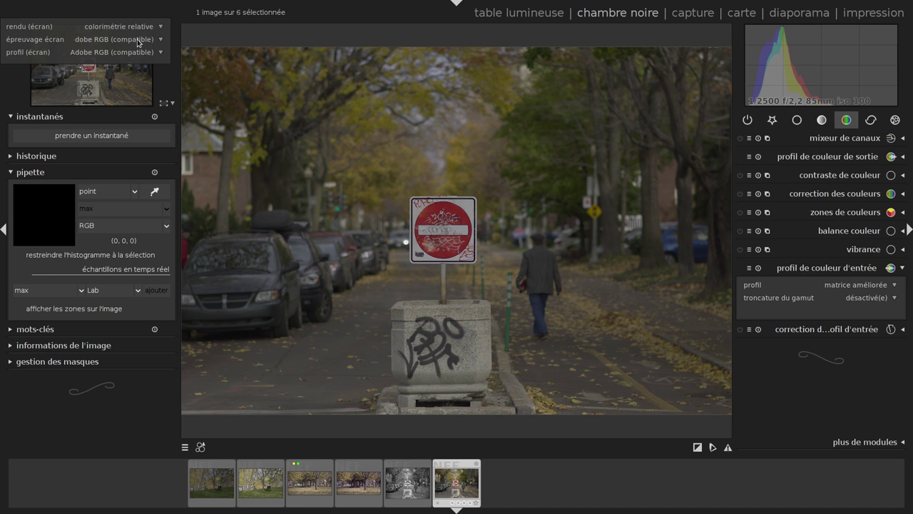
click(132, 40)
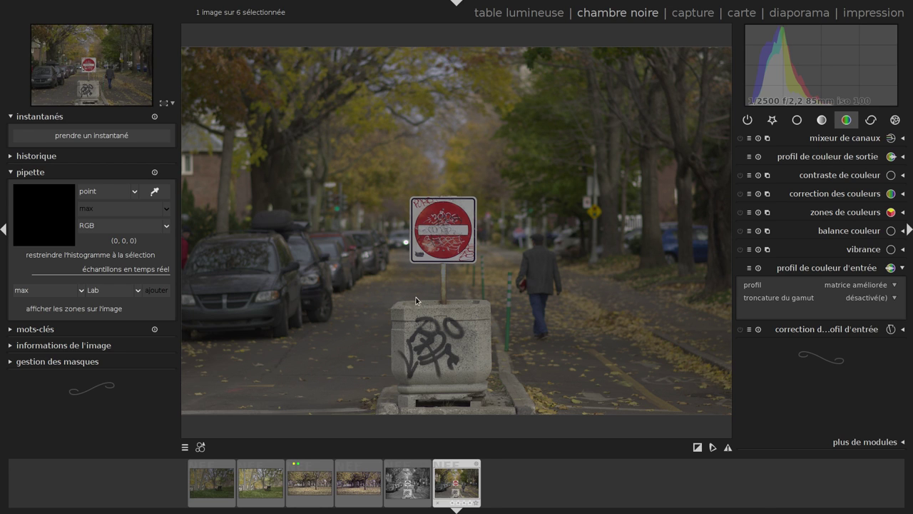
click(727, 447)
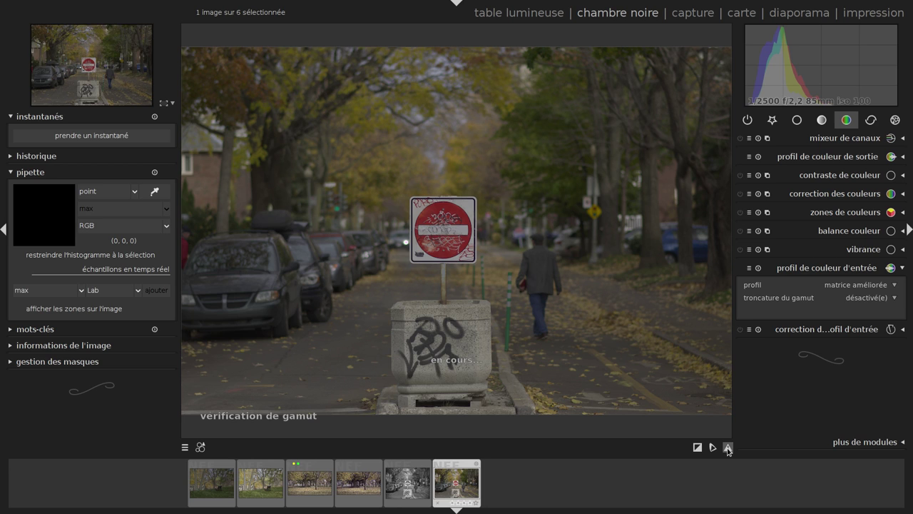
Refresh the gamut check, hide the filmstrip, and expand exposure in the base module group.
right_click(728, 450)
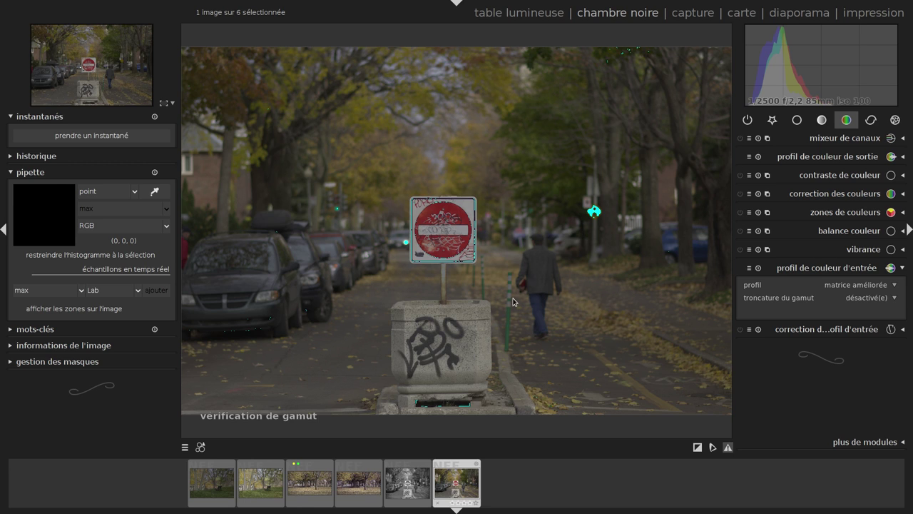
click(698, 448)
click(492, 512)
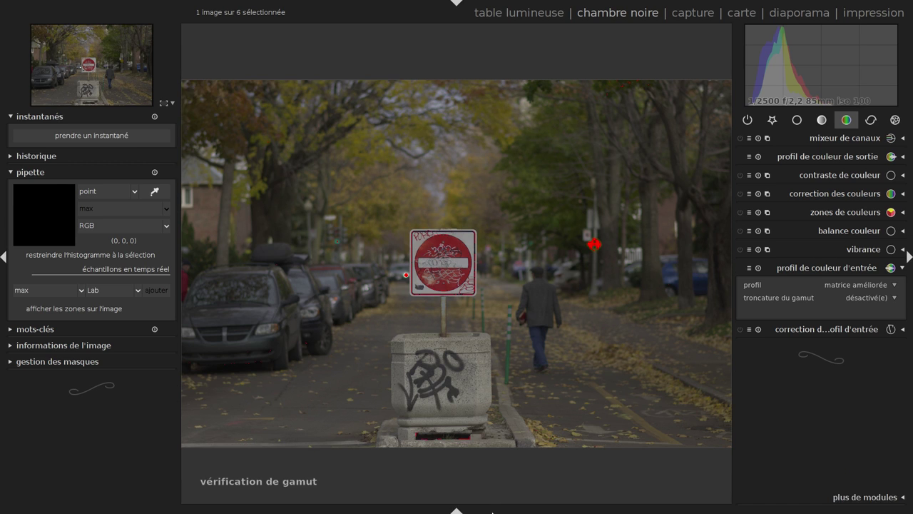
click(799, 120)
click(832, 249)
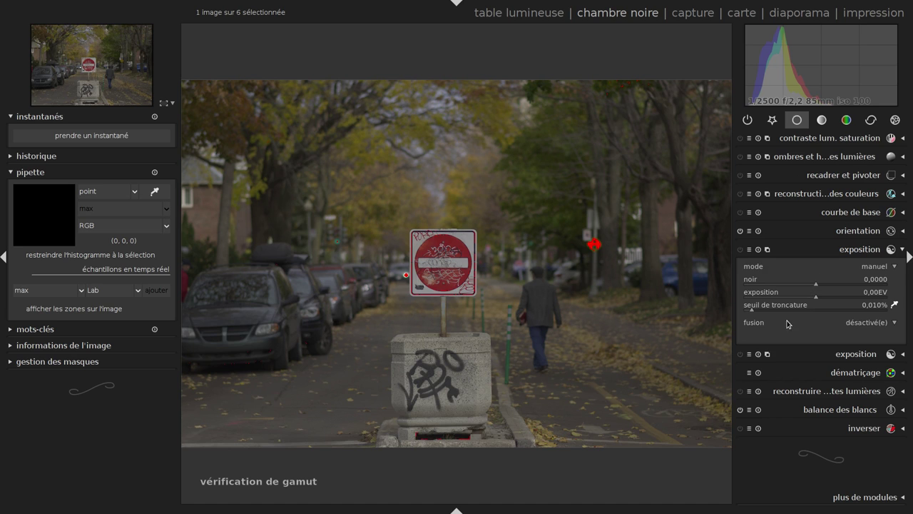
Try picker-based auto exposure with clipping thresholds of 0,000% and 0,010%, then fit the view.
drag(755, 311, 735, 311)
click(896, 305)
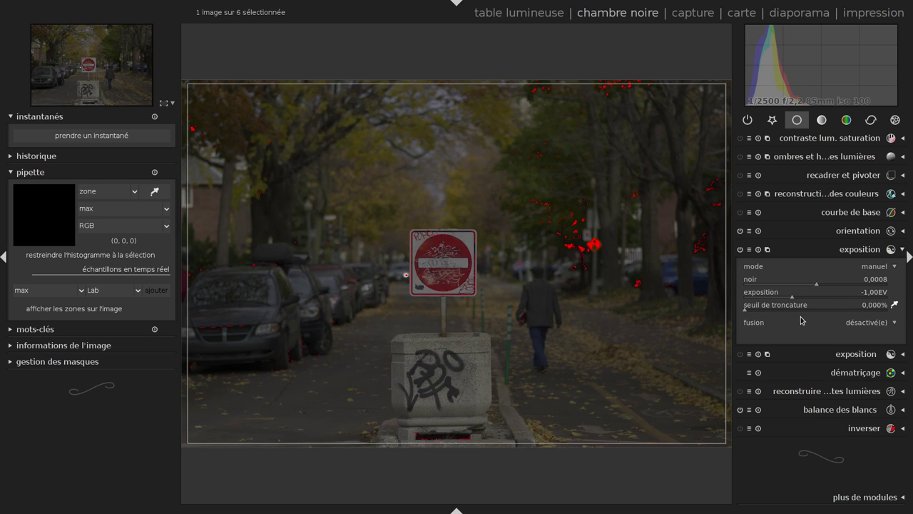
click(894, 305)
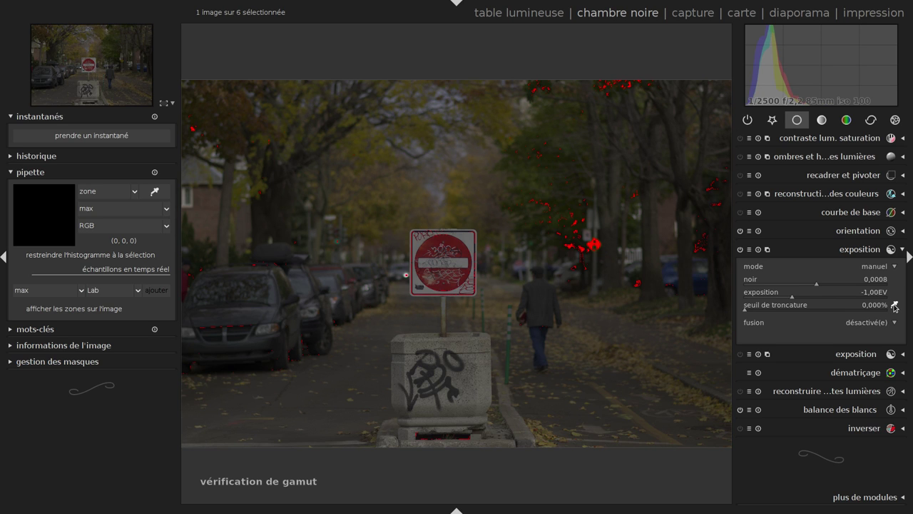
click(895, 305)
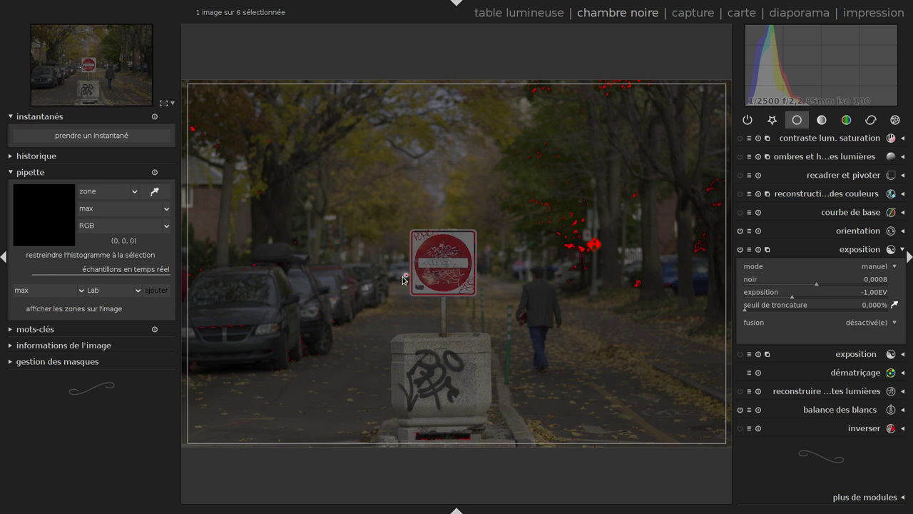
scroll(404, 280, up, 2)
scroll(416, 235, up, 2)
scroll(418, 235, up, 1)
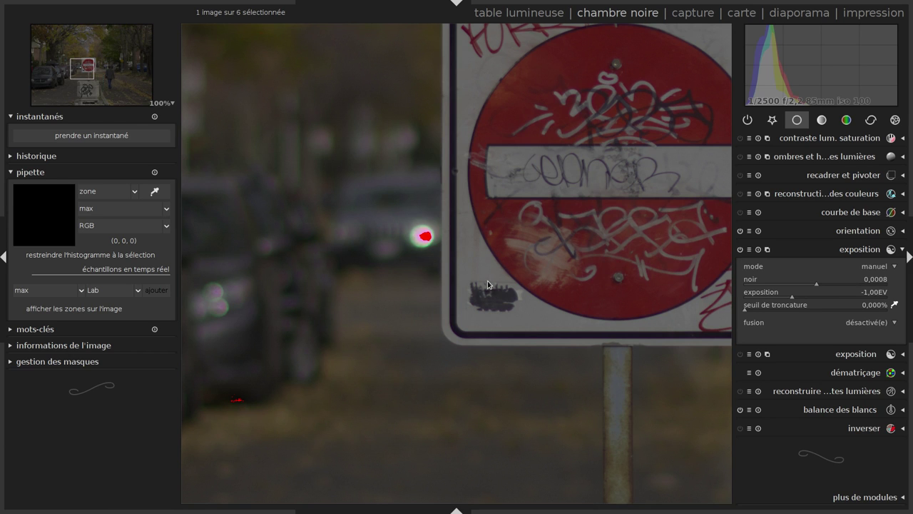
click(752, 311)
click(896, 305)
middle_click(517, 276)
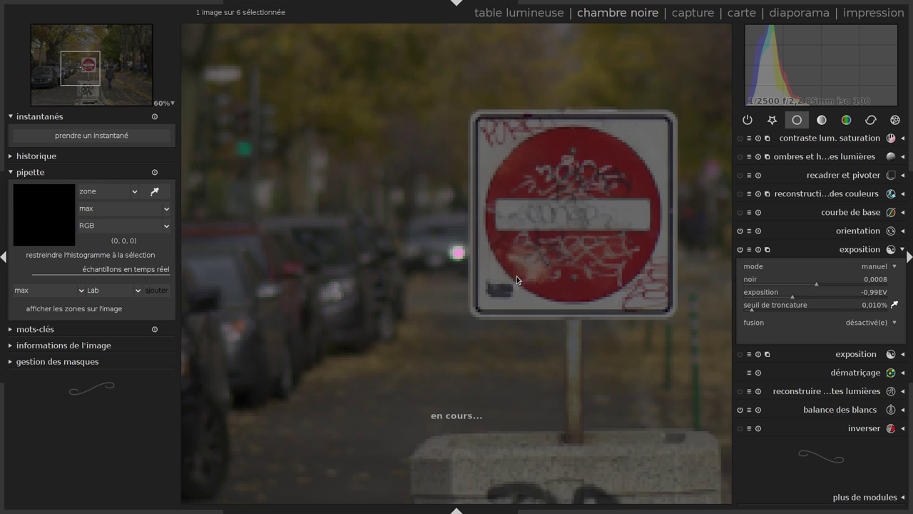
Set the clipping threshold to 0,200% and raise exposure to 0,91 EV.
click(797, 308)
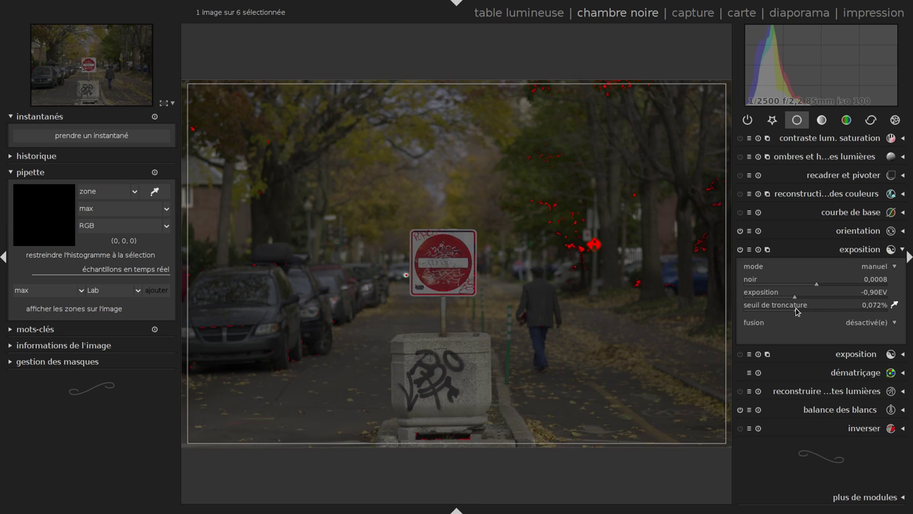
click(880, 304)
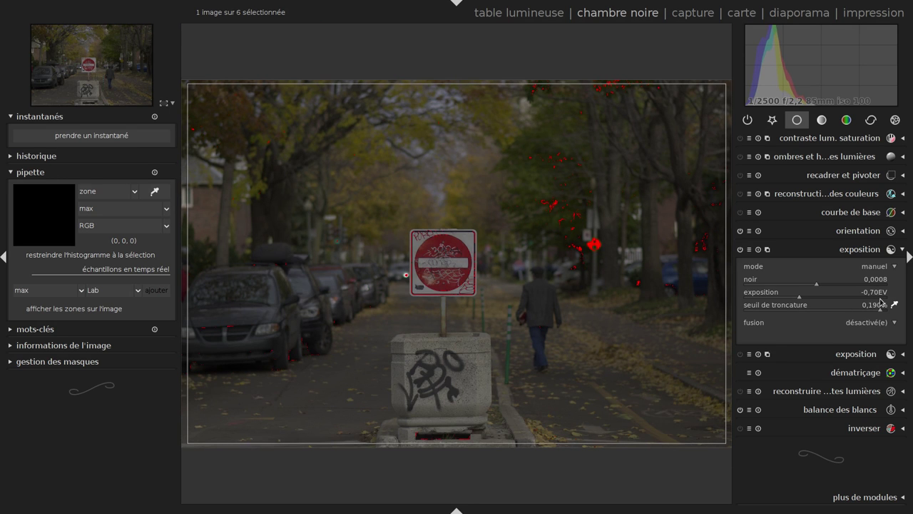
click(886, 309)
click(829, 298)
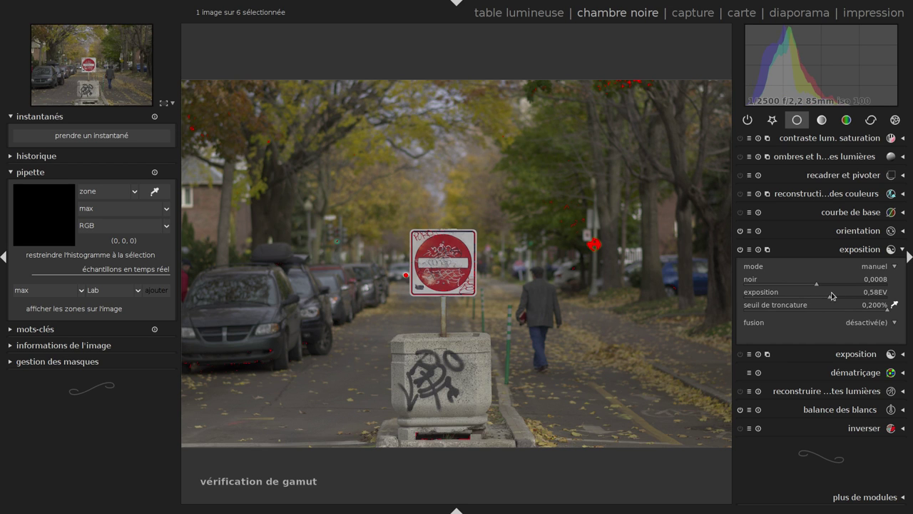
click(838, 297)
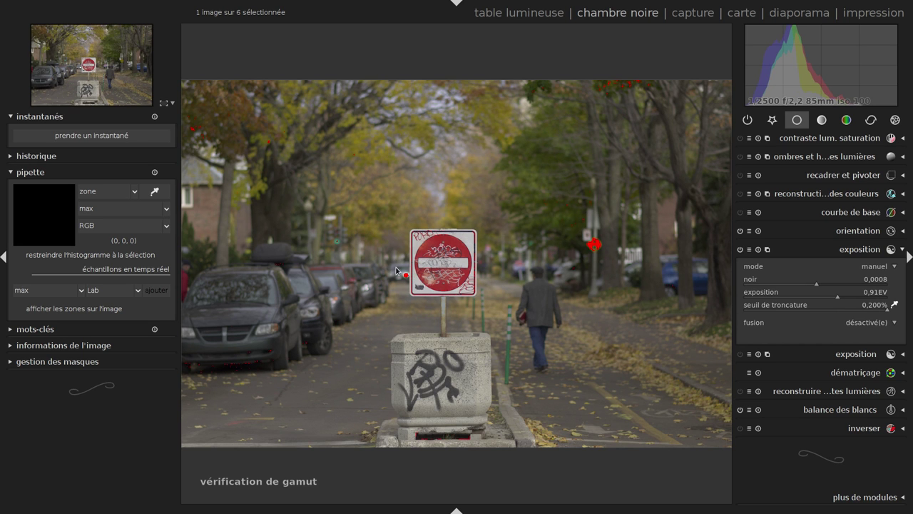
Store an average-value colour sample of the white area near the sign's top-right corner.
scroll(416, 242, up, 2)
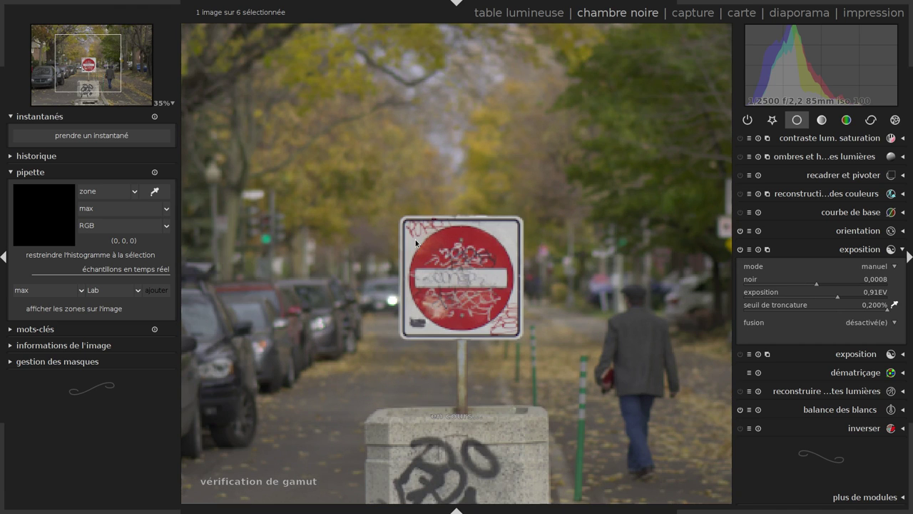
scroll(416, 242, down, 2)
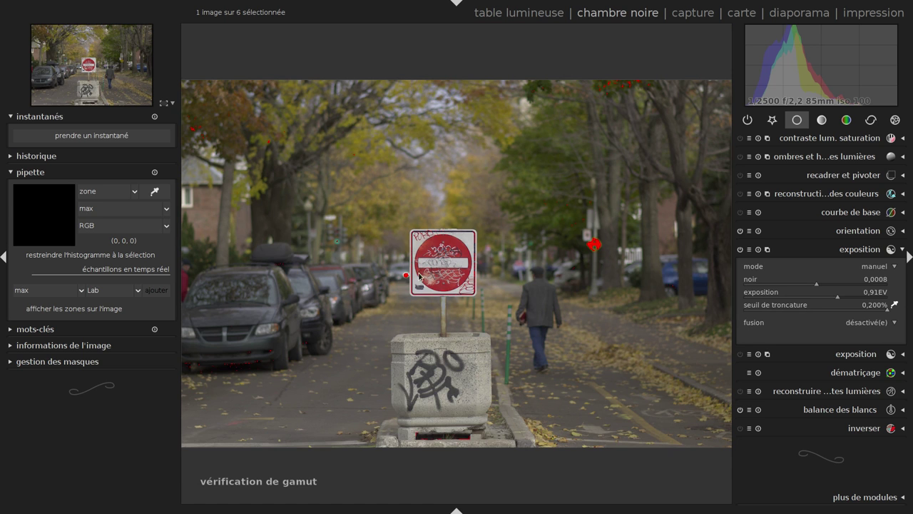
scroll(478, 239, up, 5)
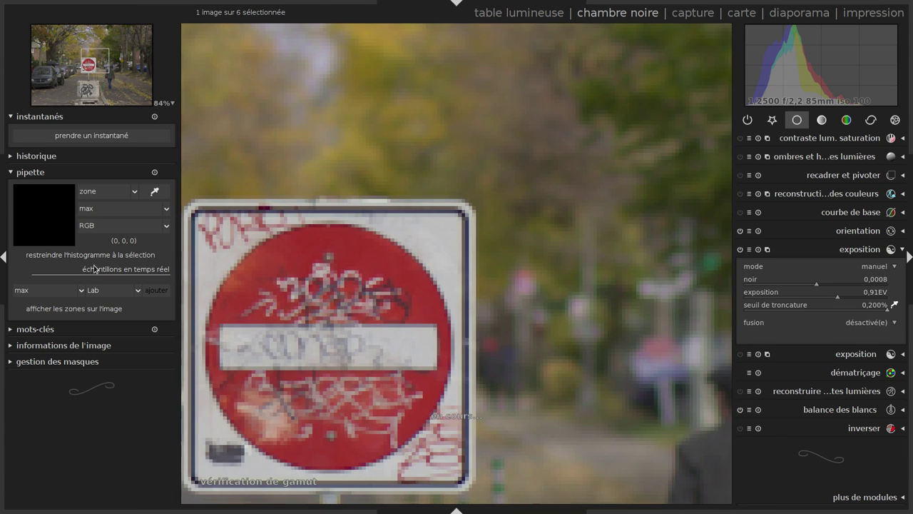
click(154, 191)
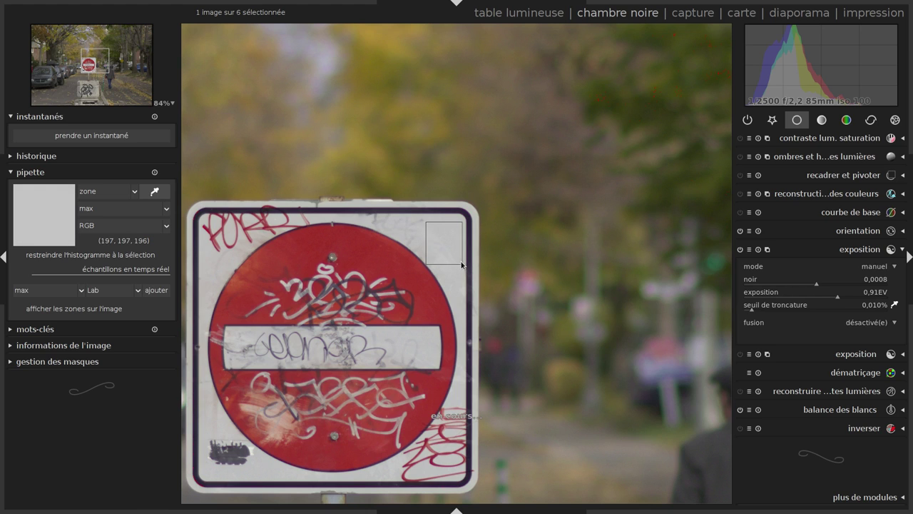
drag(444, 245, 462, 259)
click(156, 290)
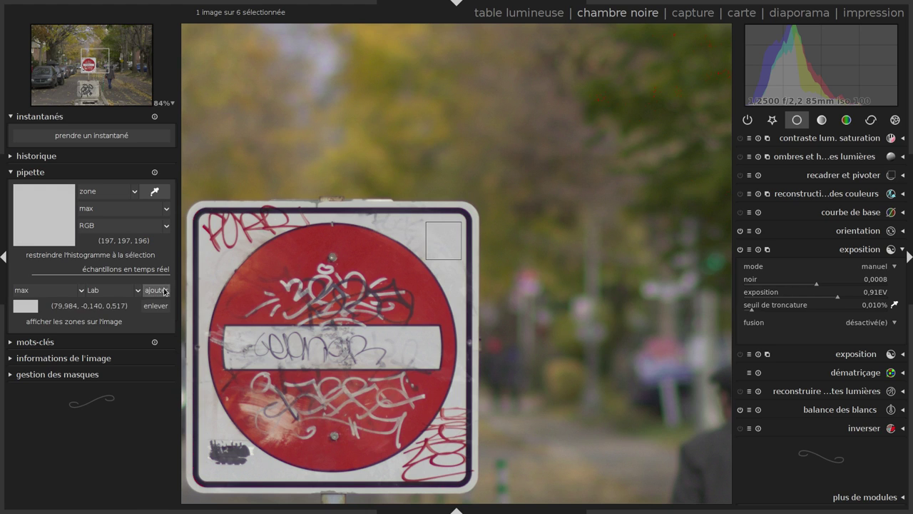
click(64, 296)
click(36, 261)
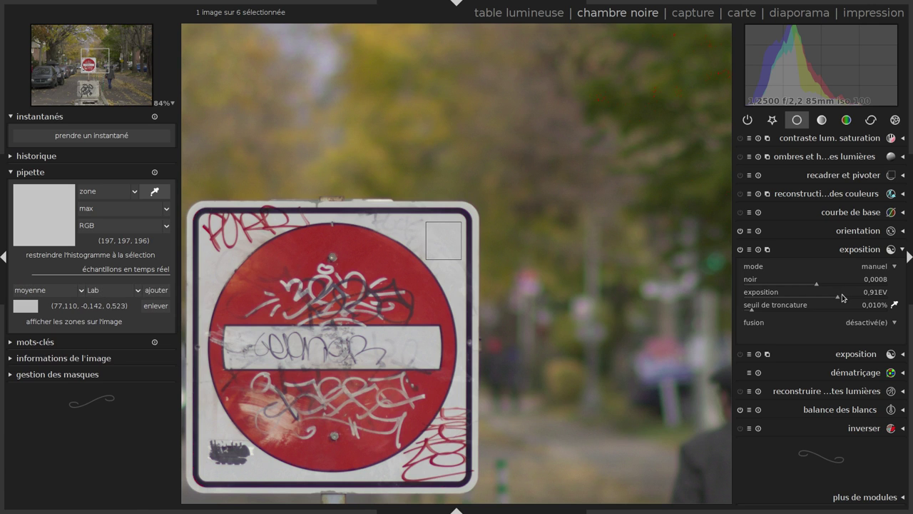
Raise the exposure in fine steps while watching the sign's white sample.
scroll(851, 295, up, 1)
key(ctrl+g)
scroll(851, 295, up, 8)
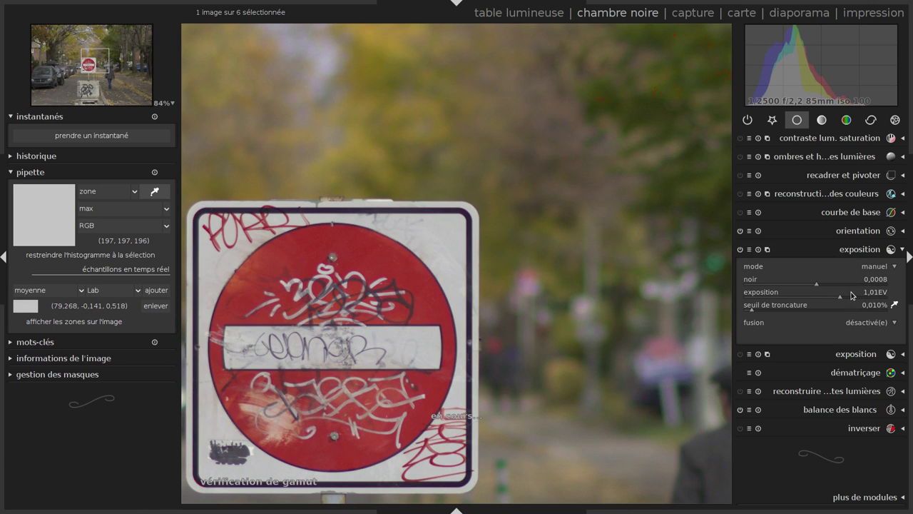
scroll(854, 296, up, 5)
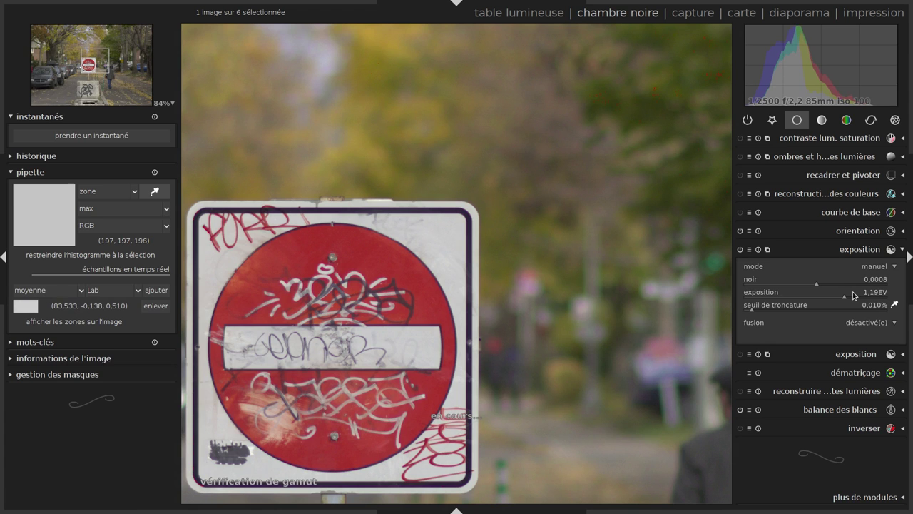
scroll(854, 296, up, 3)
scroll(853, 295, up, 3)
scroll(853, 295, up, 2)
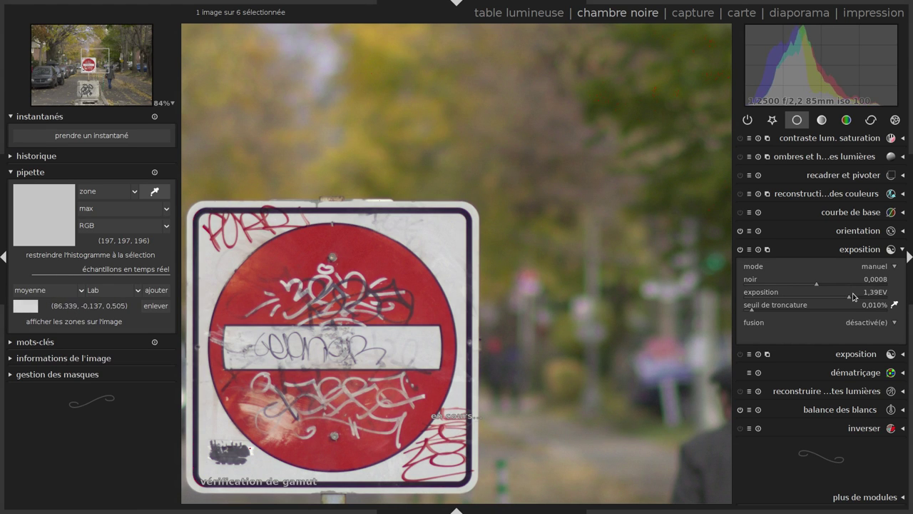
scroll(853, 295, up, 4)
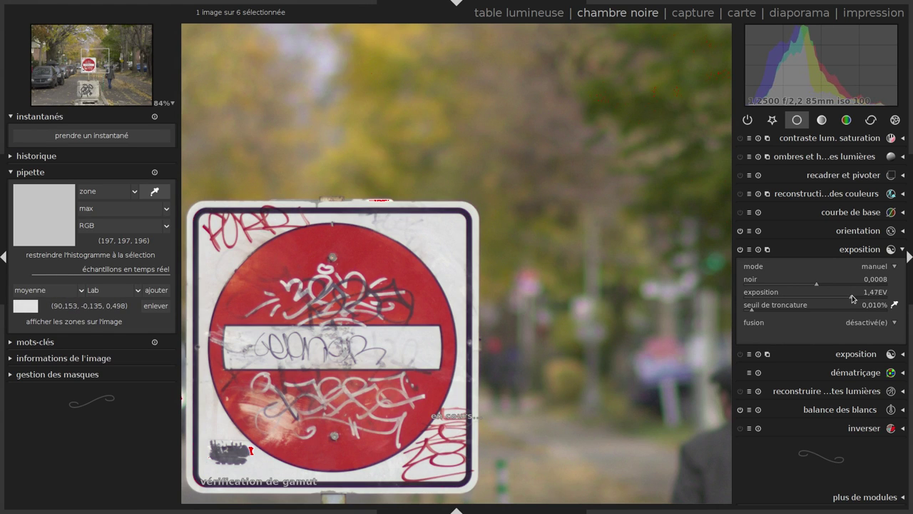
scroll(845, 295, up, 6)
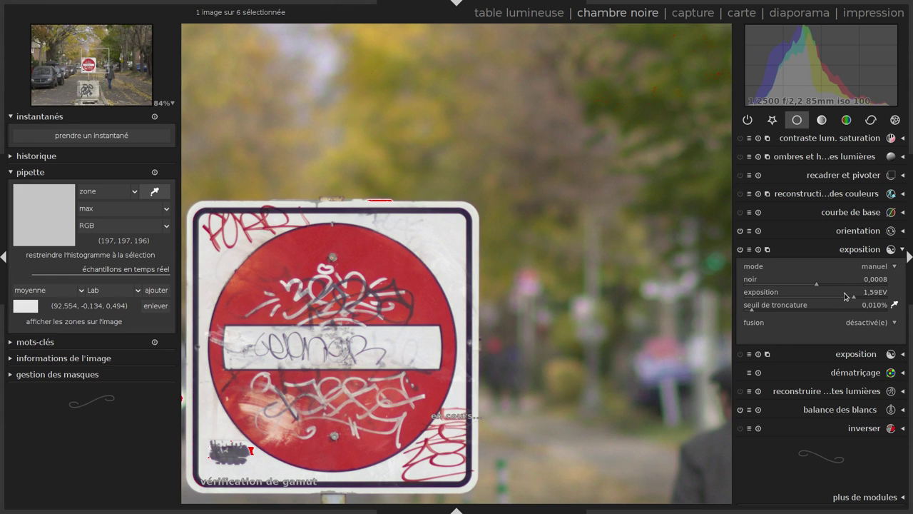
scroll(845, 296, up, 1)
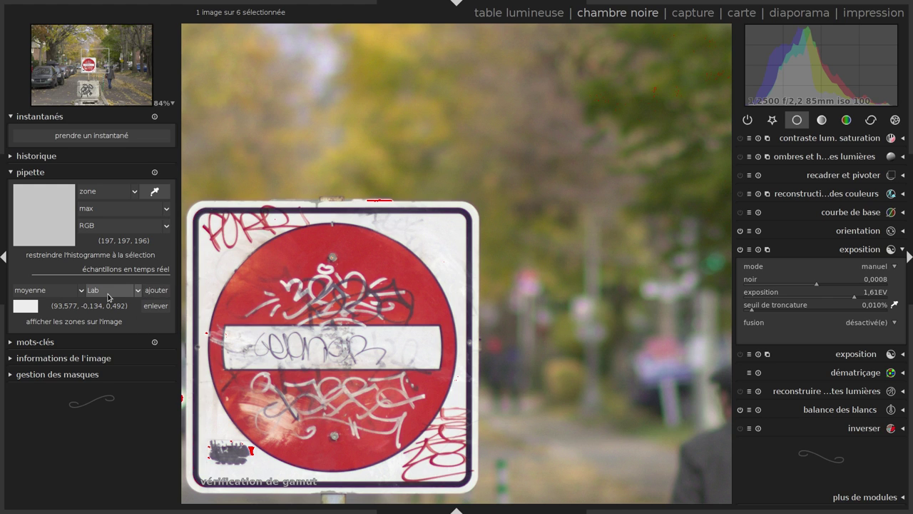
Switch the sample to maximum values and settle exposure at 1,57 EV with the photo fitted.
click(67, 291)
click(66, 317)
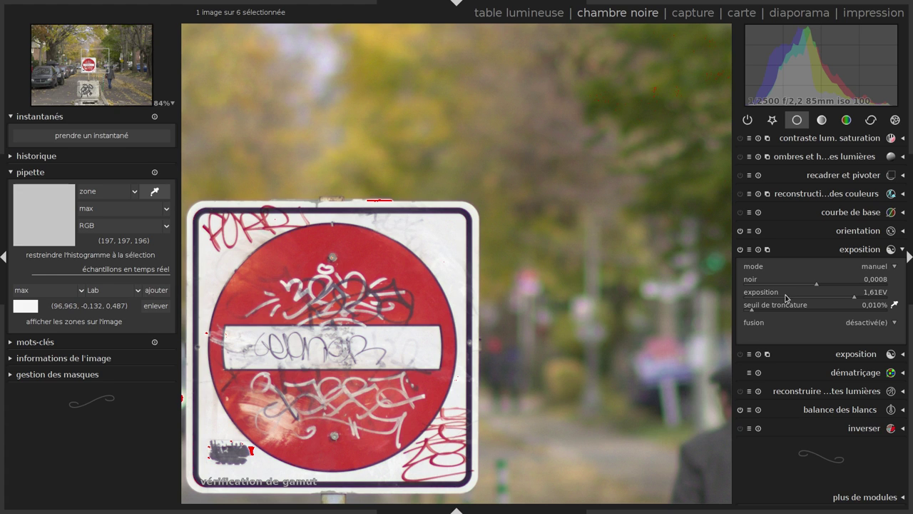
scroll(860, 299, down, 1)
scroll(860, 299, down, 1)
scroll(410, 280, down, 2)
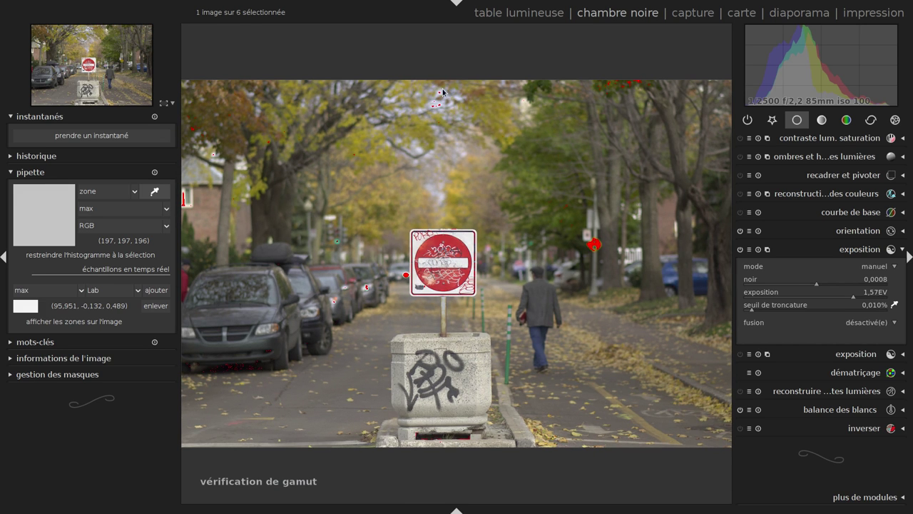
Store a second sample of the treetop bokeh, show samples in RGB, and collapse exposure.
click(155, 193)
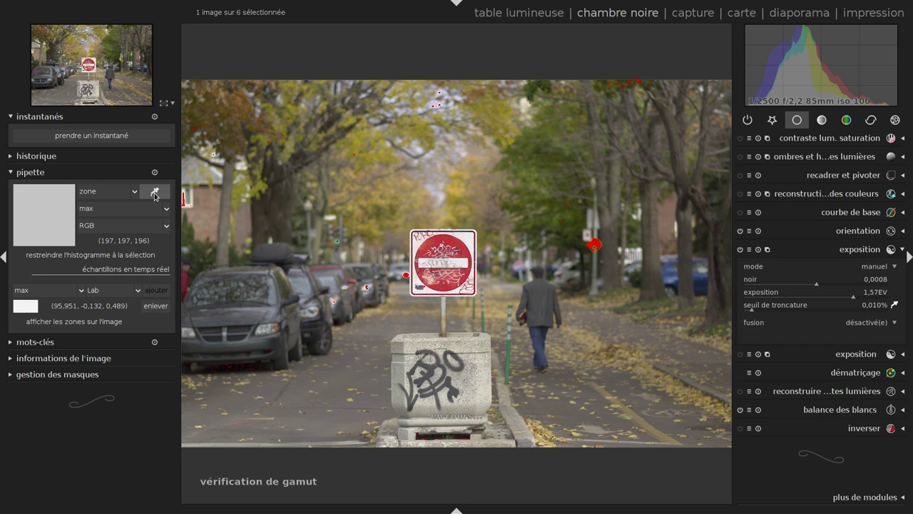
drag(414, 89, 450, 114)
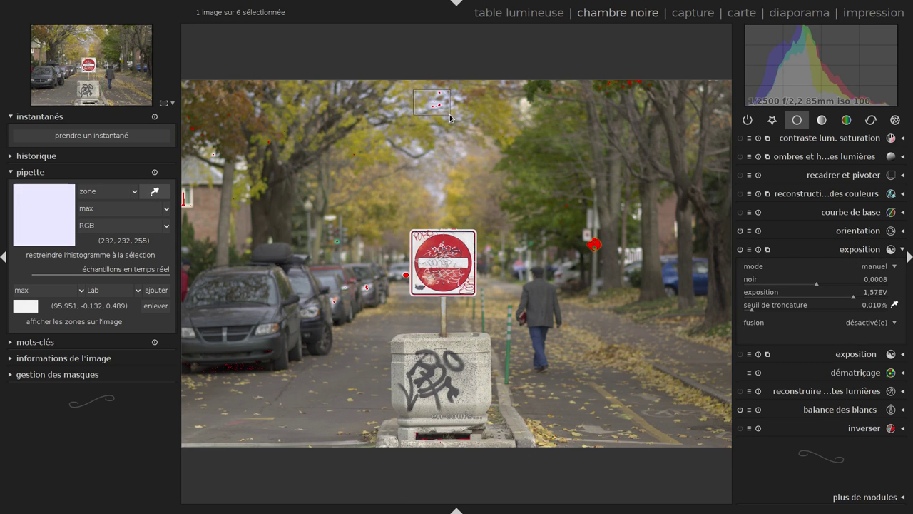
click(158, 290)
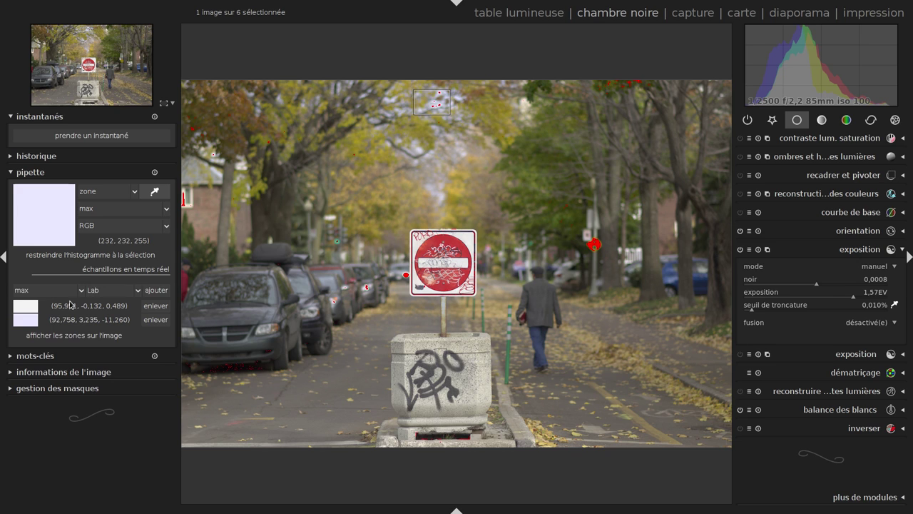
click(107, 290)
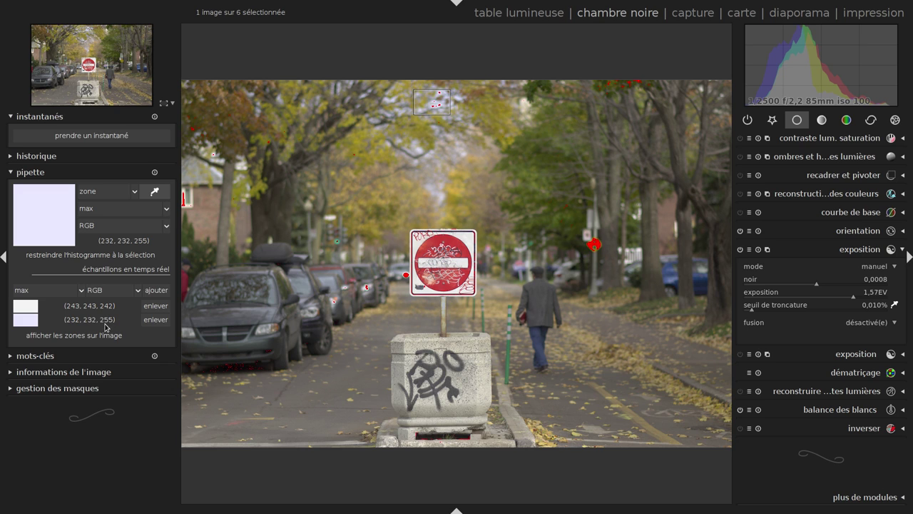
click(866, 250)
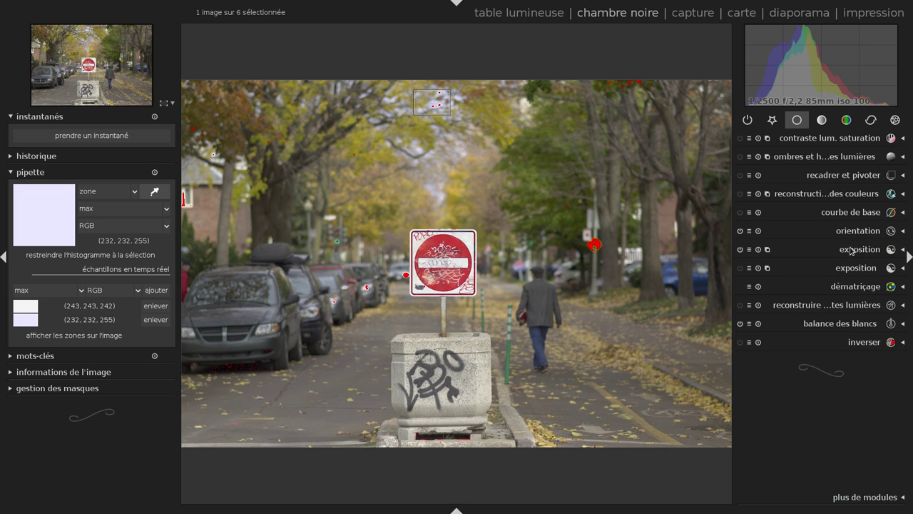
Set white balance with the spot preset on the sign's white border, turning off gamut warning.
click(855, 322)
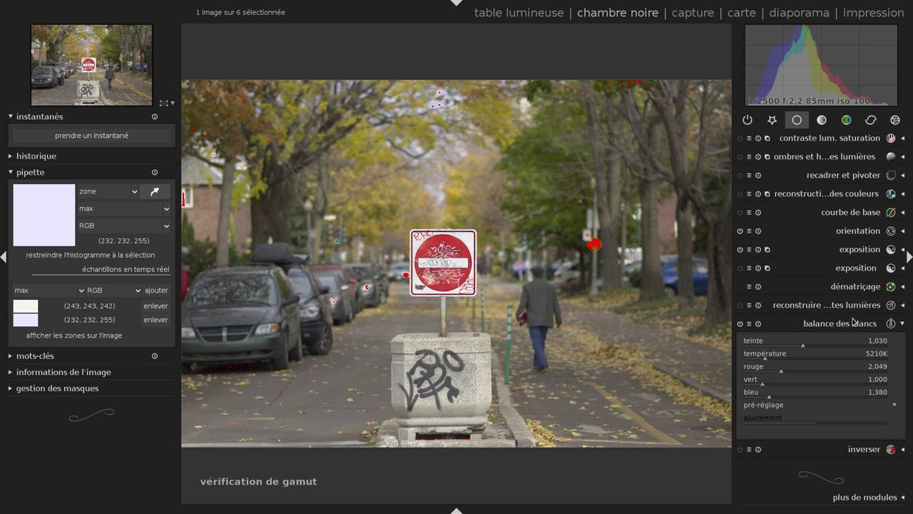
click(890, 407)
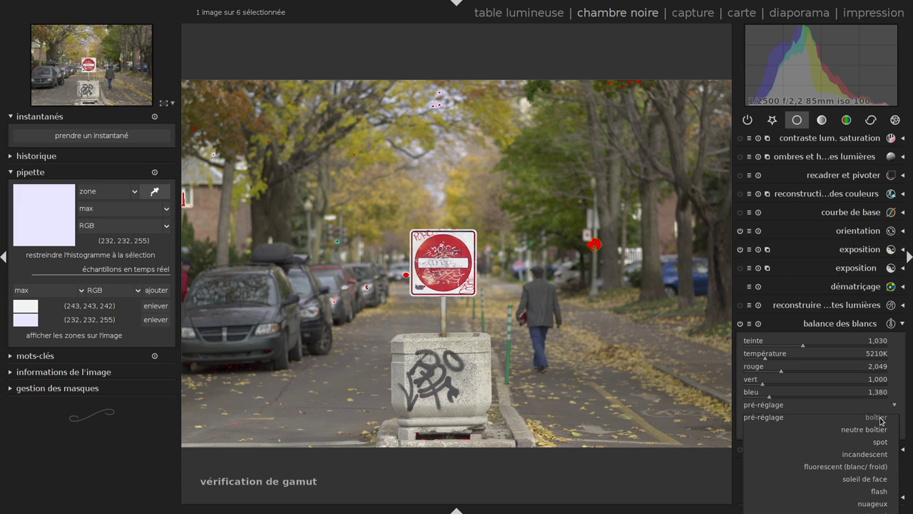
click(882, 419)
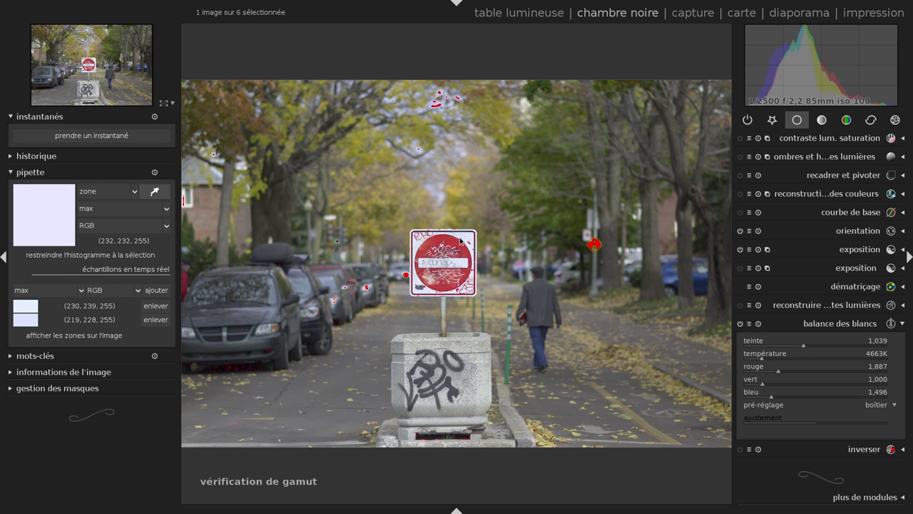
scroll(464, 229, up, 3)
click(881, 404)
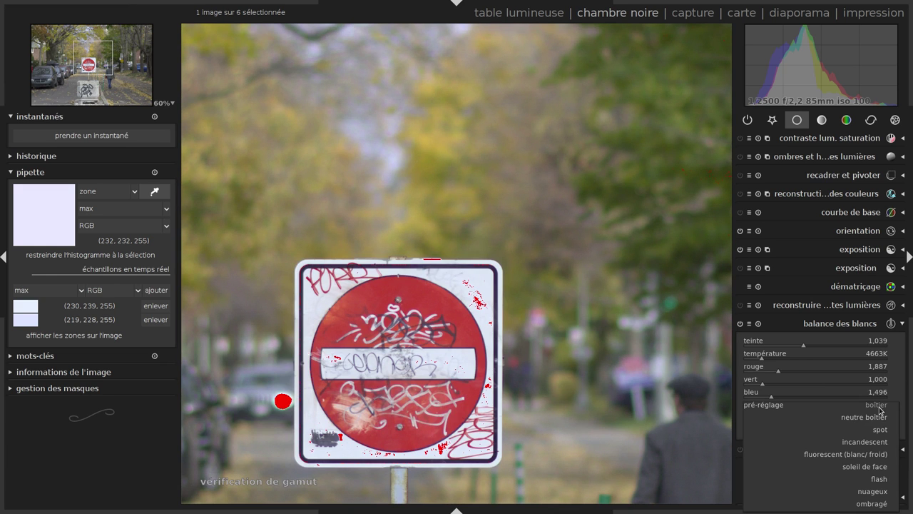
click(880, 435)
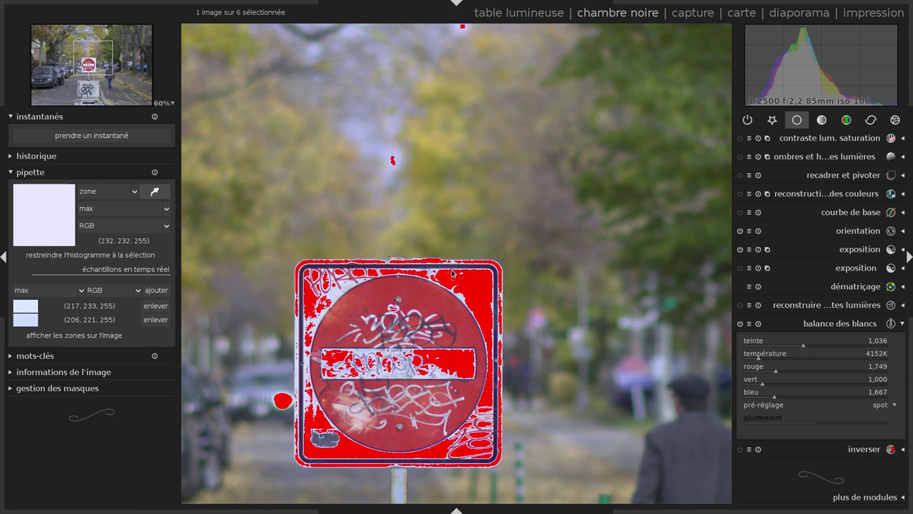
mouse_move(453, 270)
mouse_down()
mouse_move(476, 293)
mouse_move(494, 292)
mouse_up()
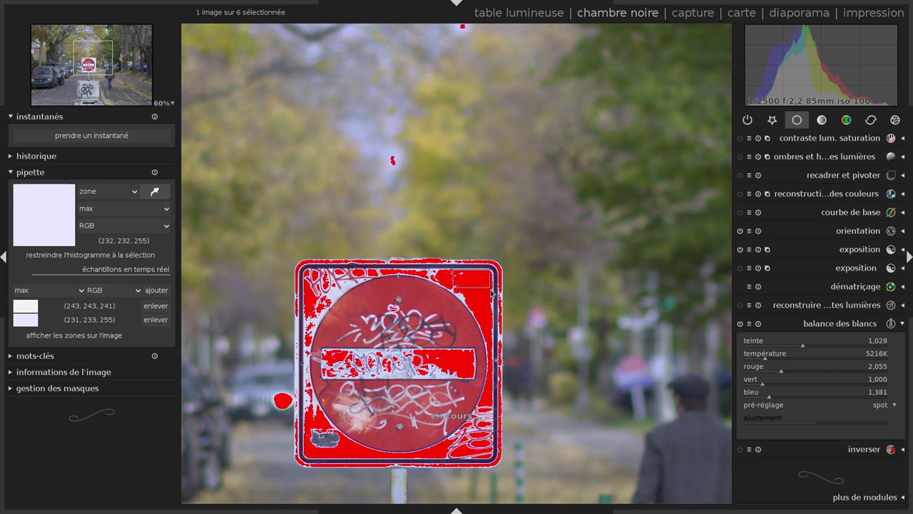
key(ctrl+g)
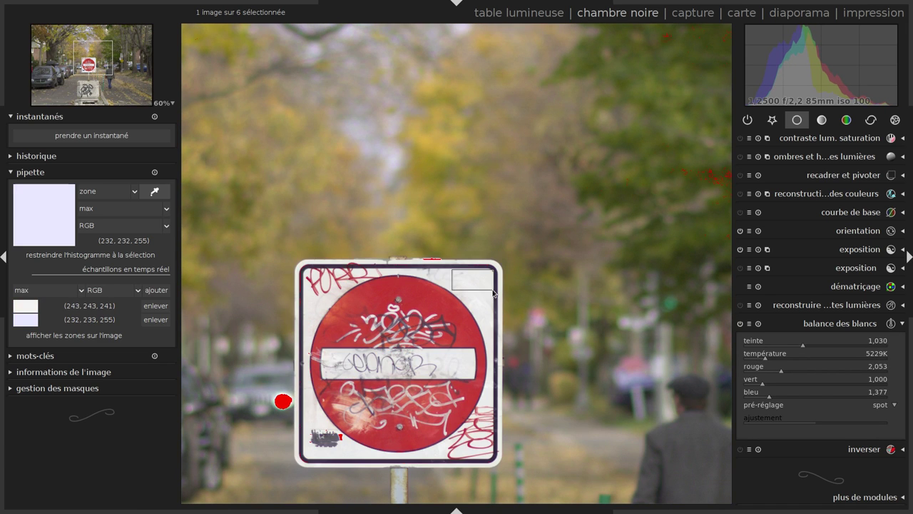
click(835, 324)
scroll(612, 267, down, 2)
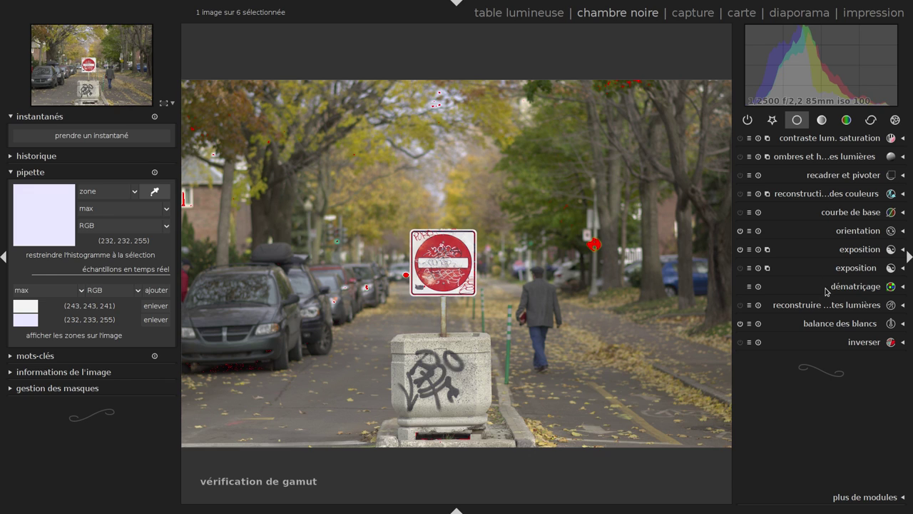
Raise white balance temperature to 5329K and enter a tint of 1.030.
click(848, 323)
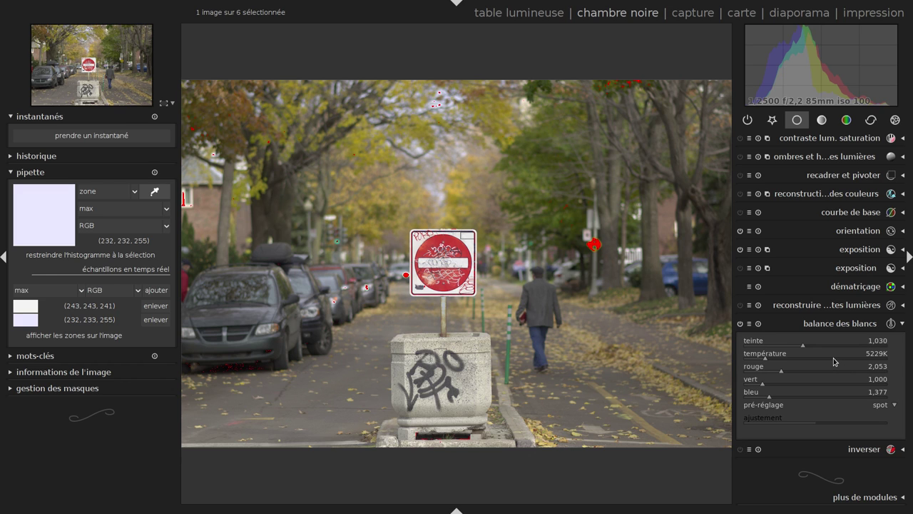
scroll(833, 358, up, 1)
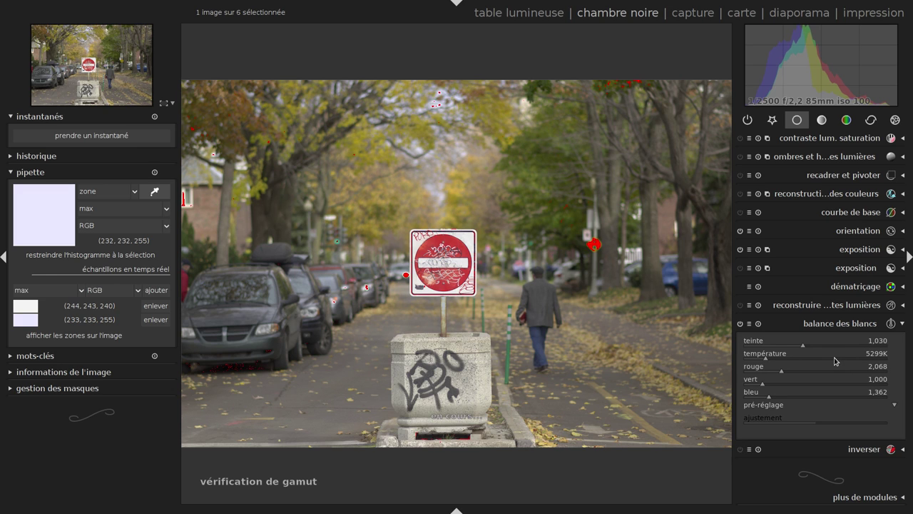
scroll(836, 361, up, 1)
click(779, 344)
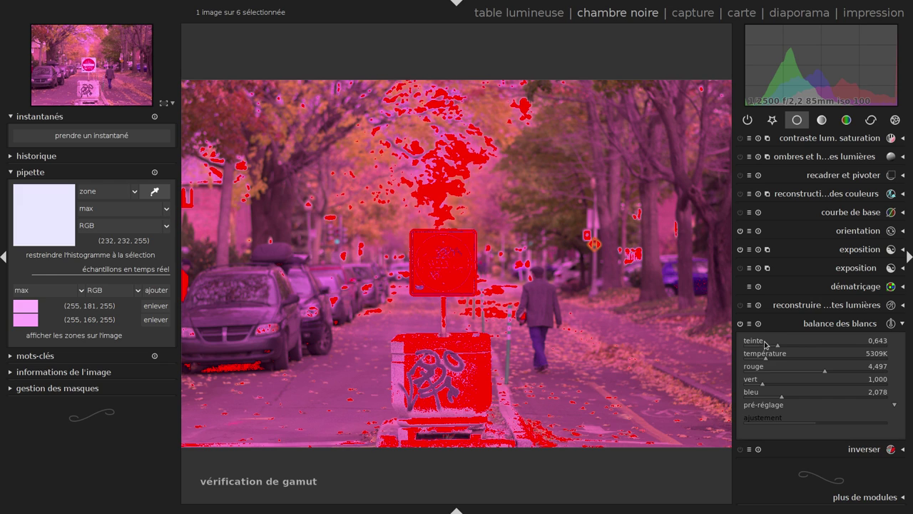
right_click(840, 345)
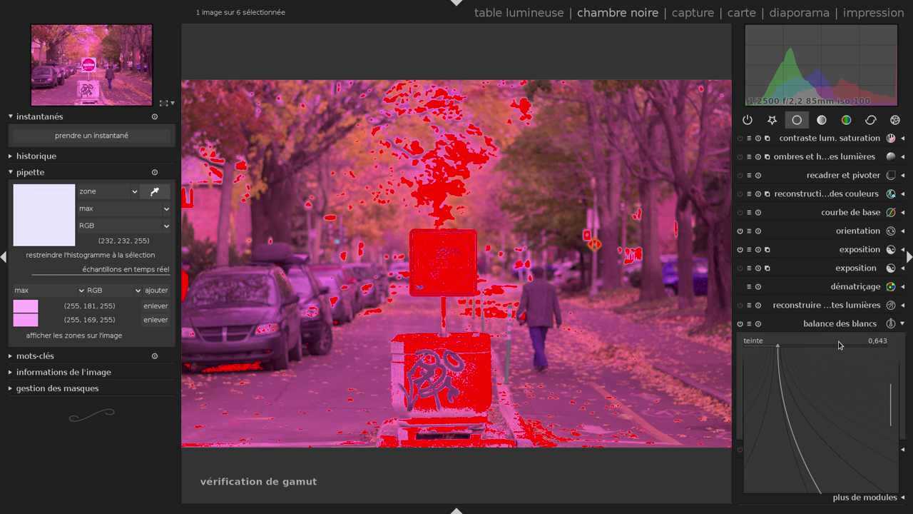
text(1)
text(.0)
text(30)
key(Return)
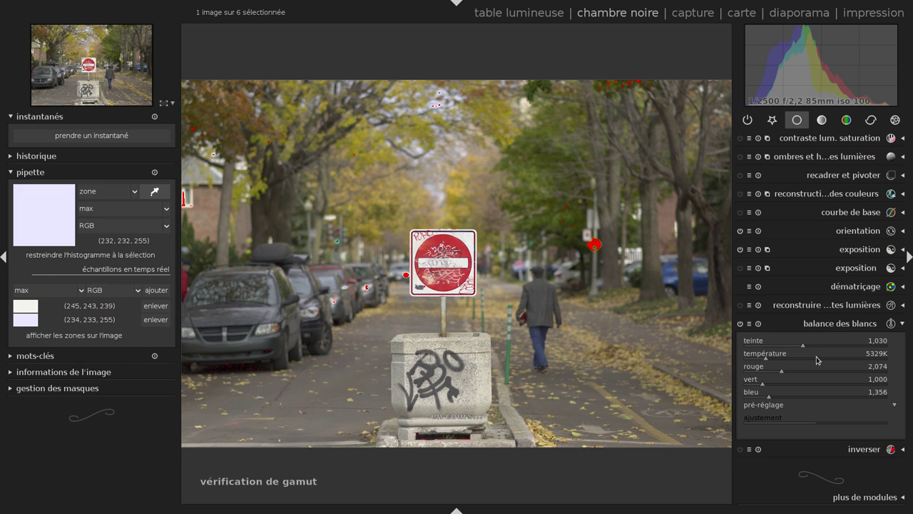
Scroll the white balance temperature slider up to 5409K.
scroll(816, 356, up, 2)
scroll(816, 356, up, 1)
Expand image information to read the D5300 camera, 85 mm lens, f/2.2 and 1/2500 s.
click(51, 377)
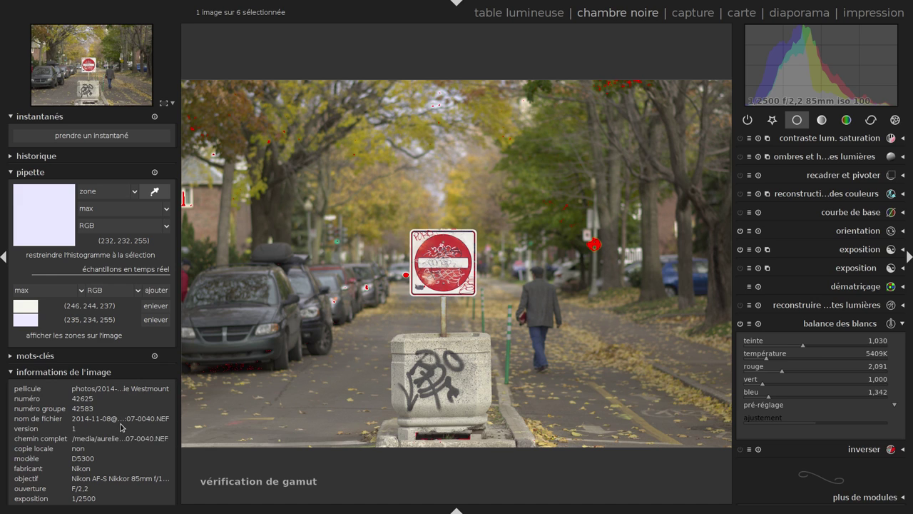
scroll(9, 385, down, 3)
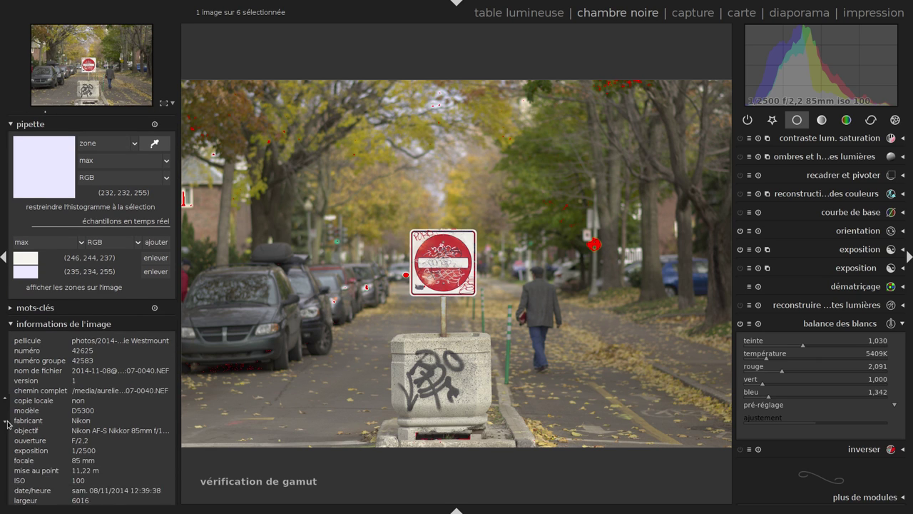
scroll(6, 465, down, 2)
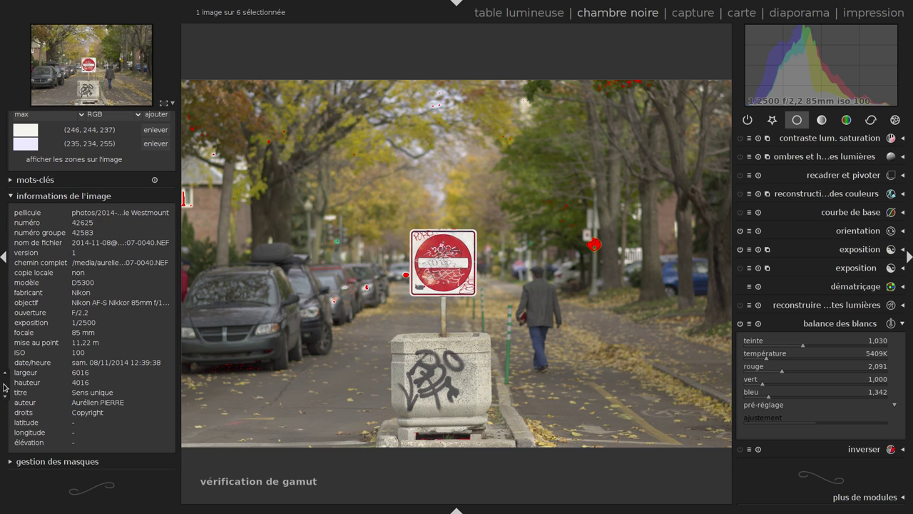
scroll(4, 370, up, 1)
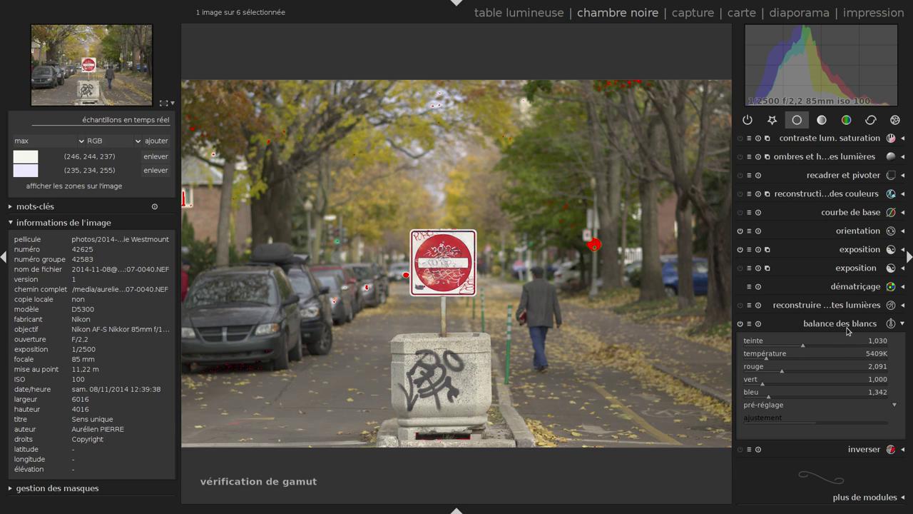
Enter an exact white balance temperature of 5500K.
right_click(817, 358)
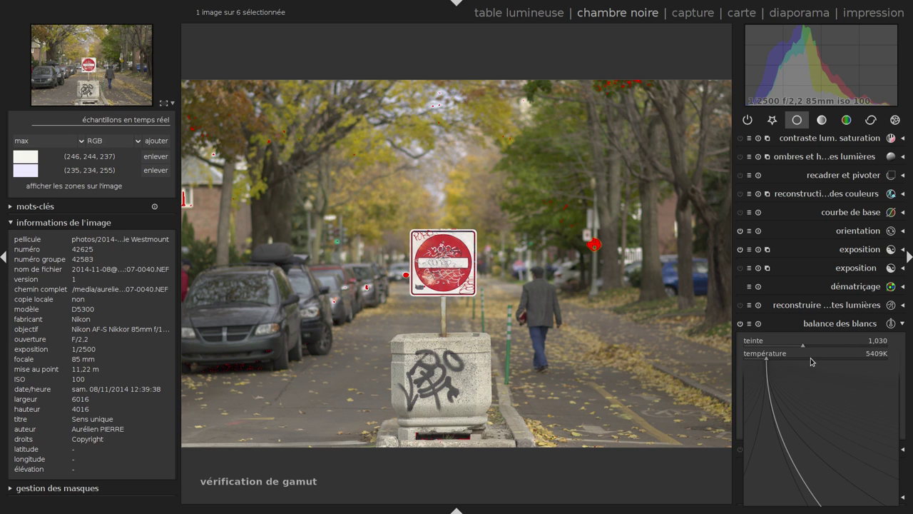
text(55**)
key(BackSpace)
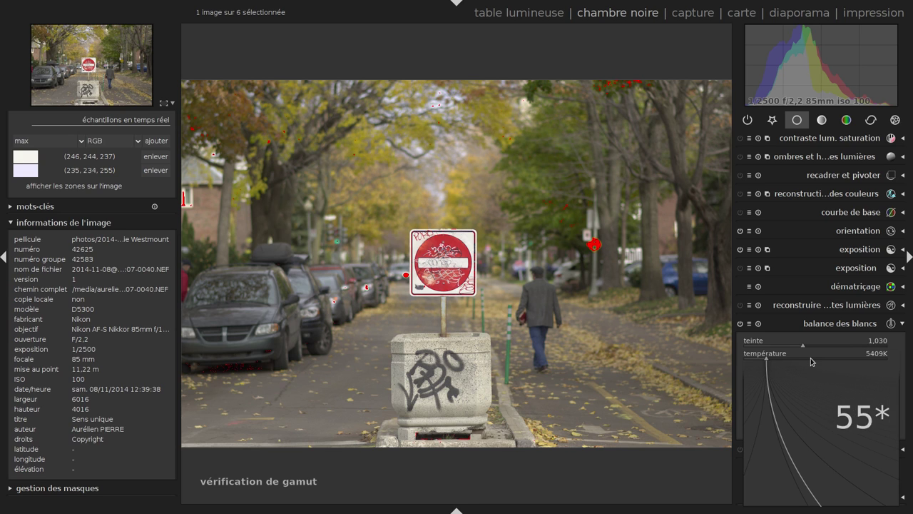
key(BackSpace)
text(00)
key(Return)
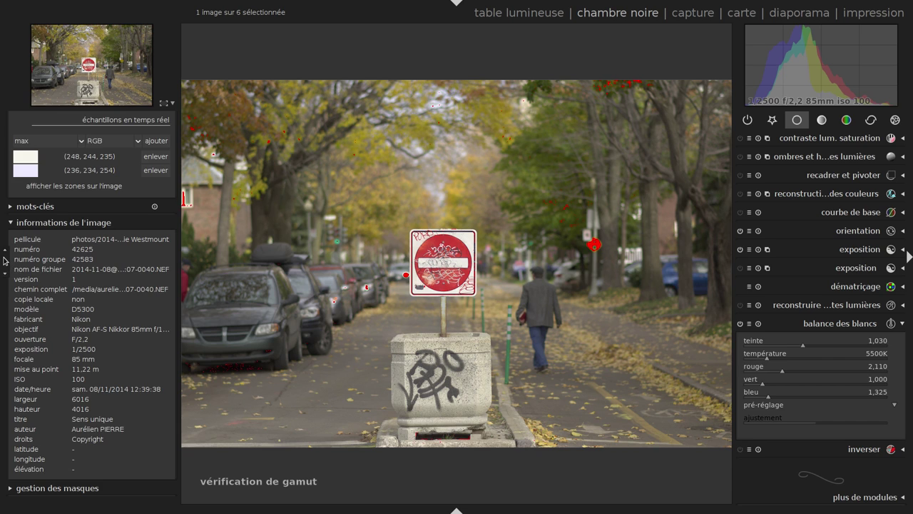
Fold away the white balance module.
scroll(138, 301, up, 4)
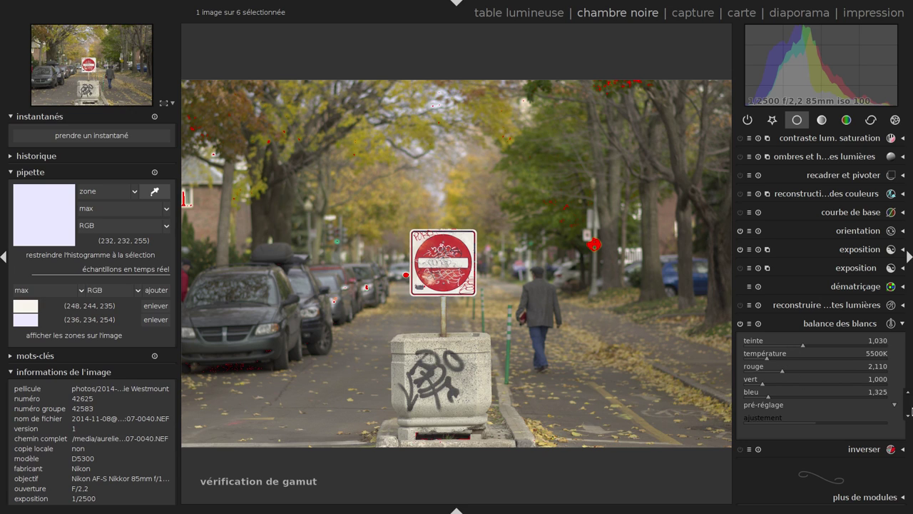
scroll(853, 367, down, 2)
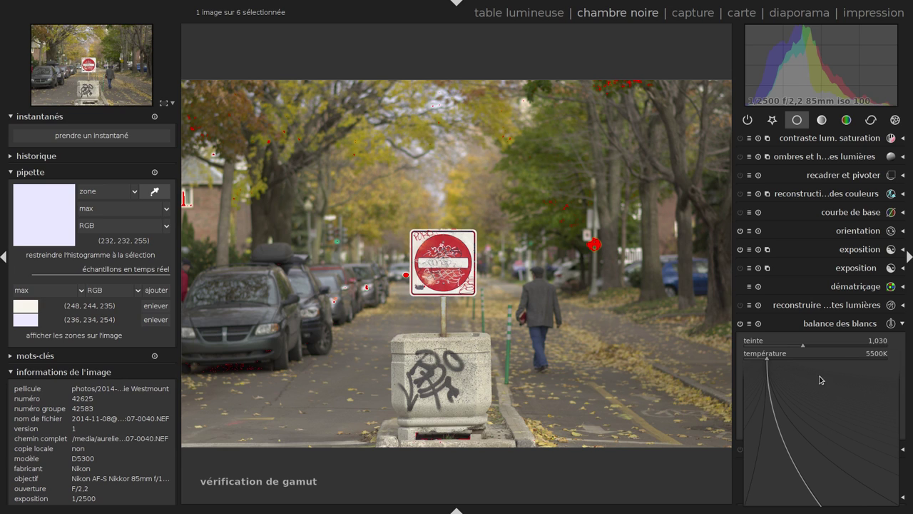
click(783, 328)
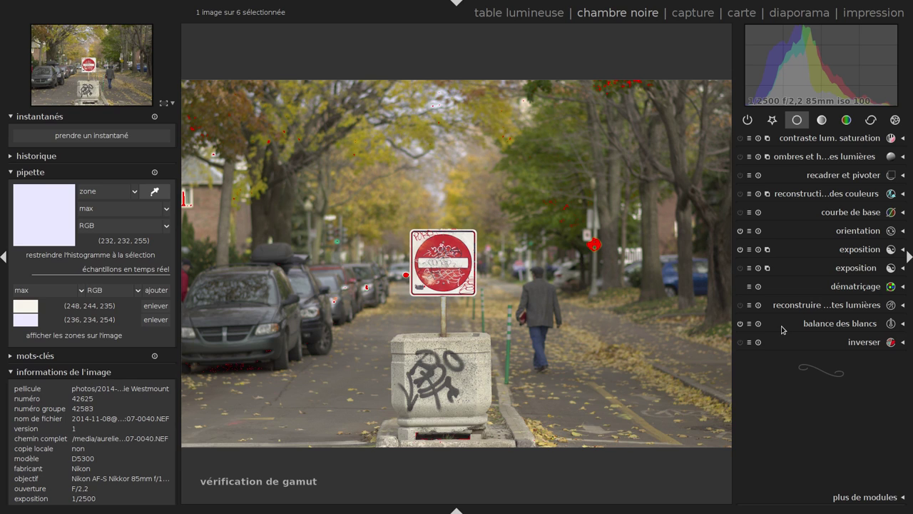
Apply the standard shadows and highlights preset: shadows 50, highlights -50.
click(802, 161)
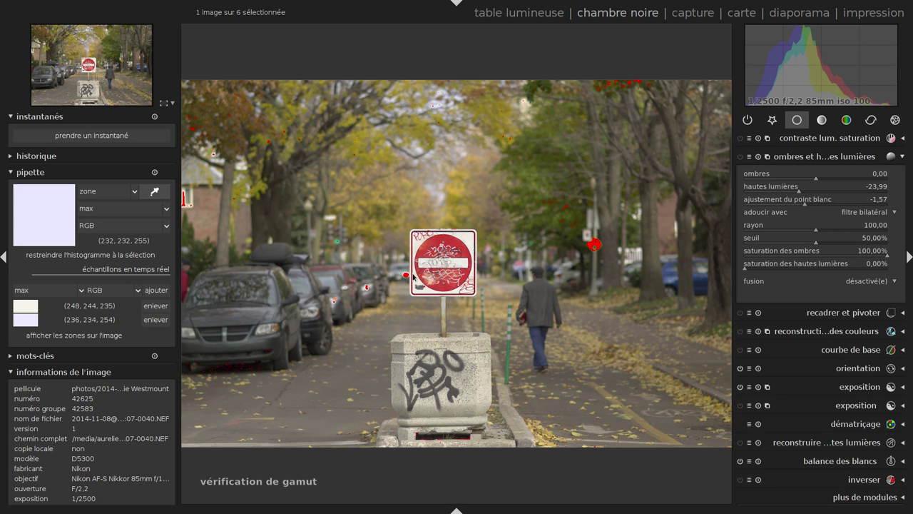
click(750, 156)
click(759, 157)
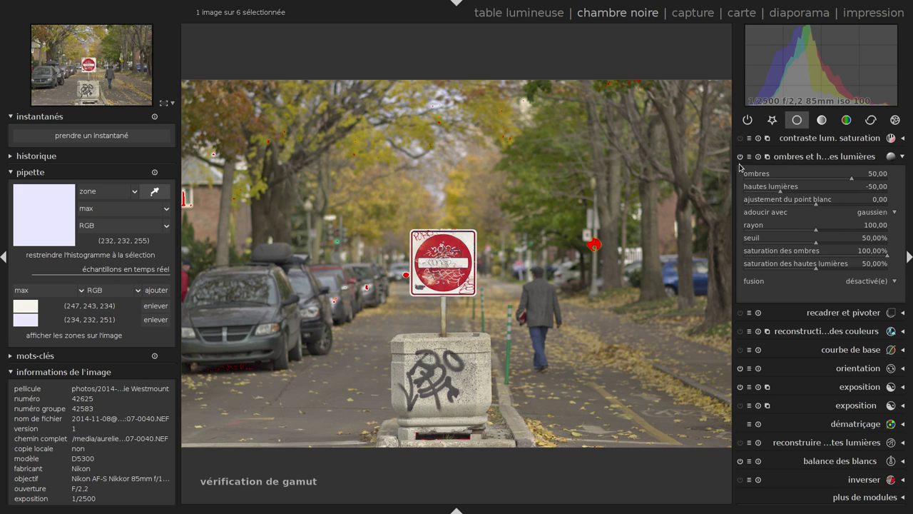
Toggle shadows and highlights repeatedly to compare the photo with and without it.
click(740, 157)
click(740, 157)
click(740, 157)
click(740, 157)
click(740, 157)
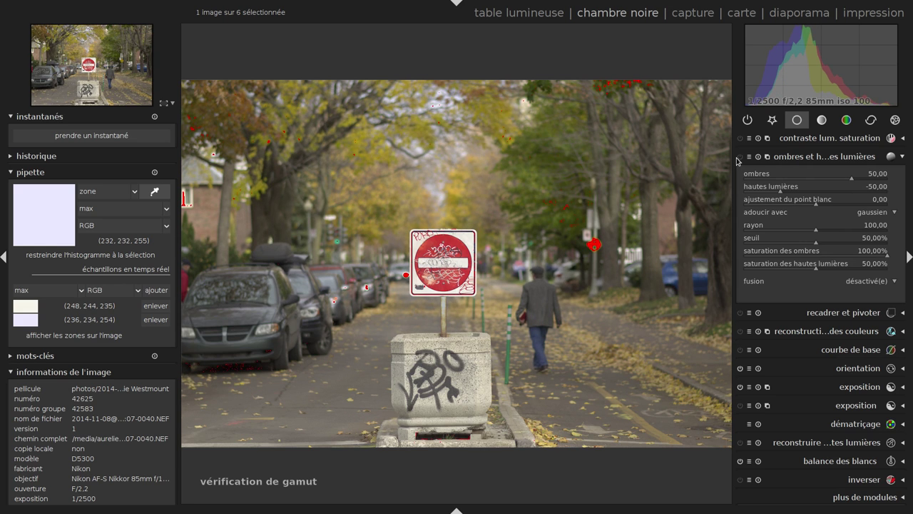
click(739, 158)
click(740, 157)
click(739, 157)
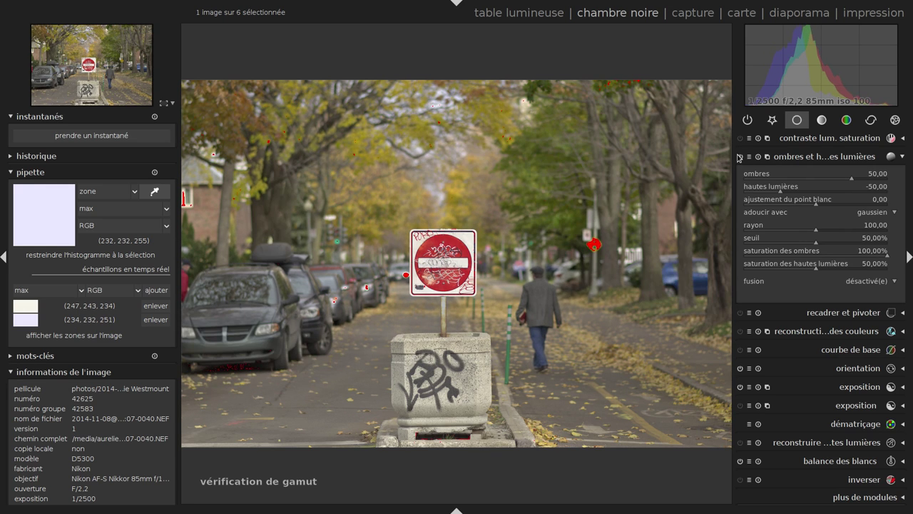
click(740, 157)
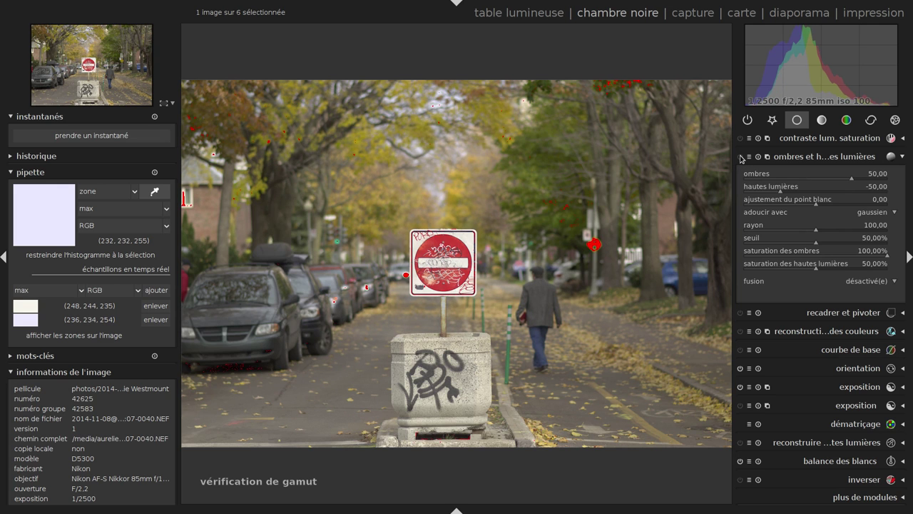
click(740, 157)
click(740, 157)
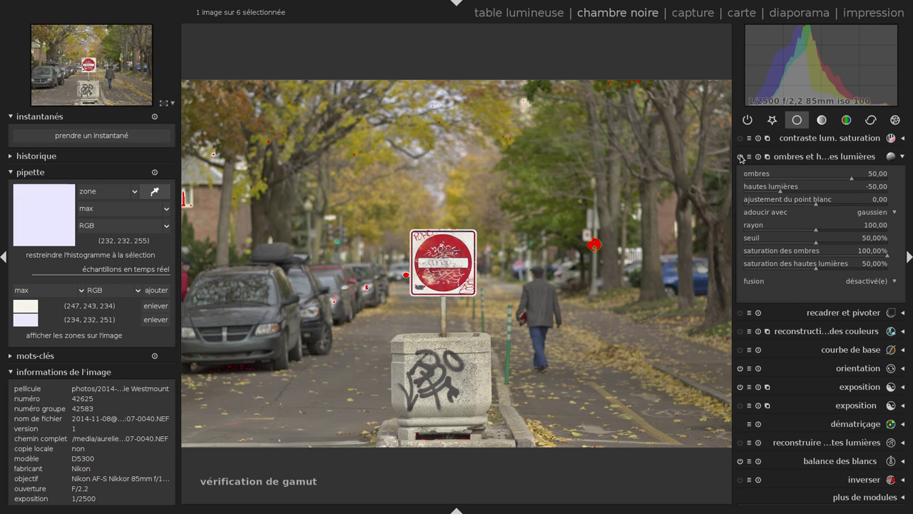
click(740, 157)
click(740, 157)
click(740, 157)
click(740, 157)
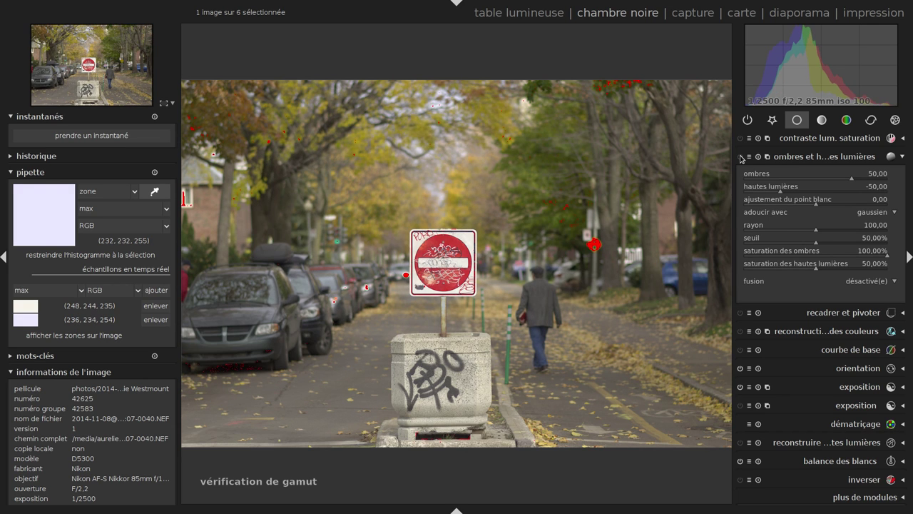
Switch softening to the bilateral filter and compare the module off and on.
click(880, 212)
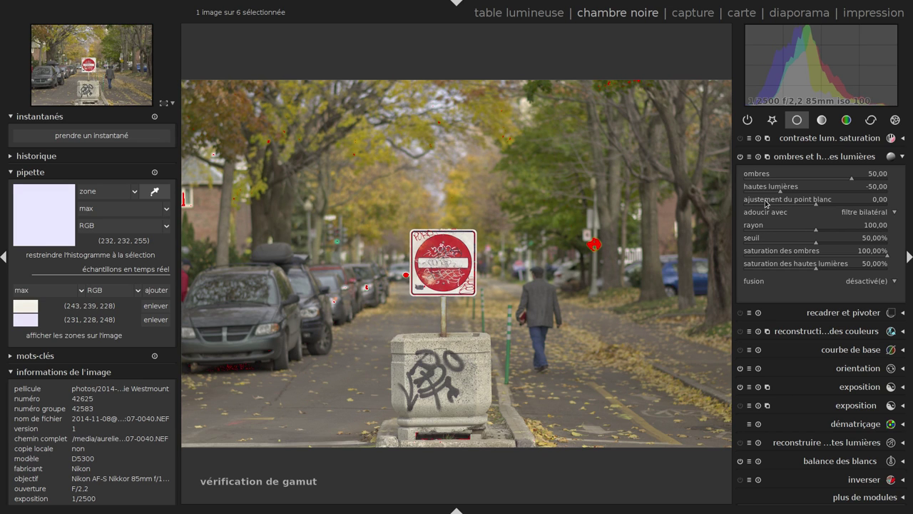
click(740, 156)
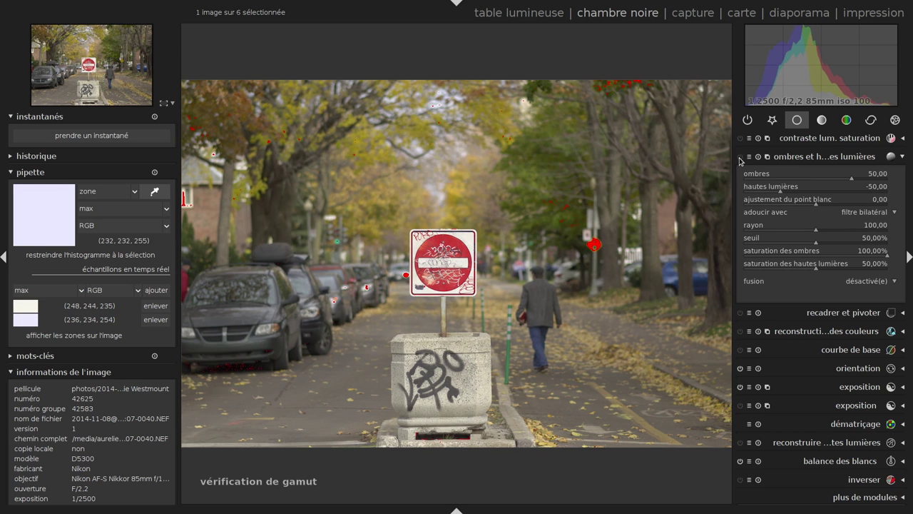
click(740, 157)
click(740, 157)
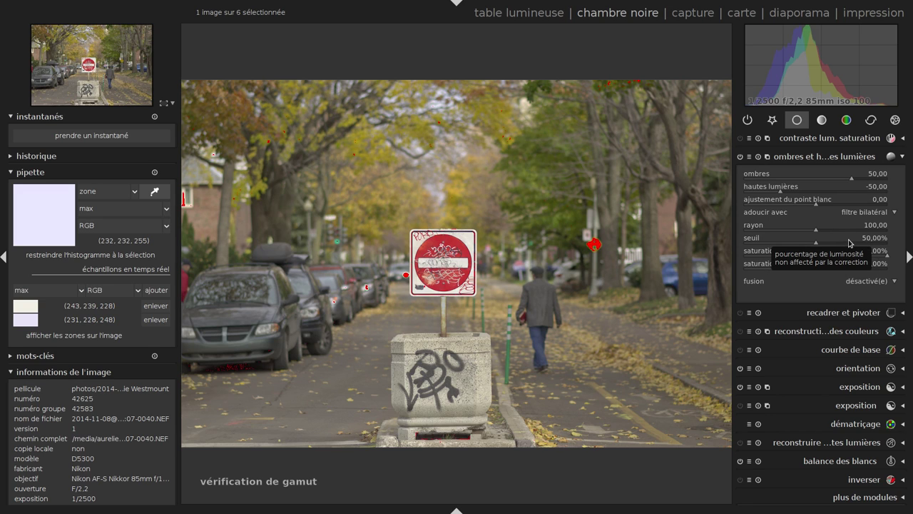
Set the shadows and highlights threshold to 66% after trying 75%, and compare.
right_click(849, 243)
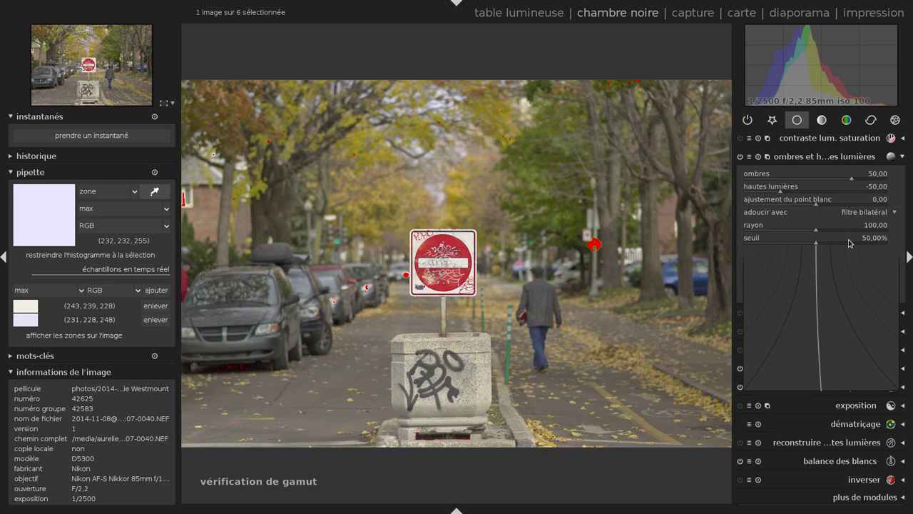
text(75)
key(Return)
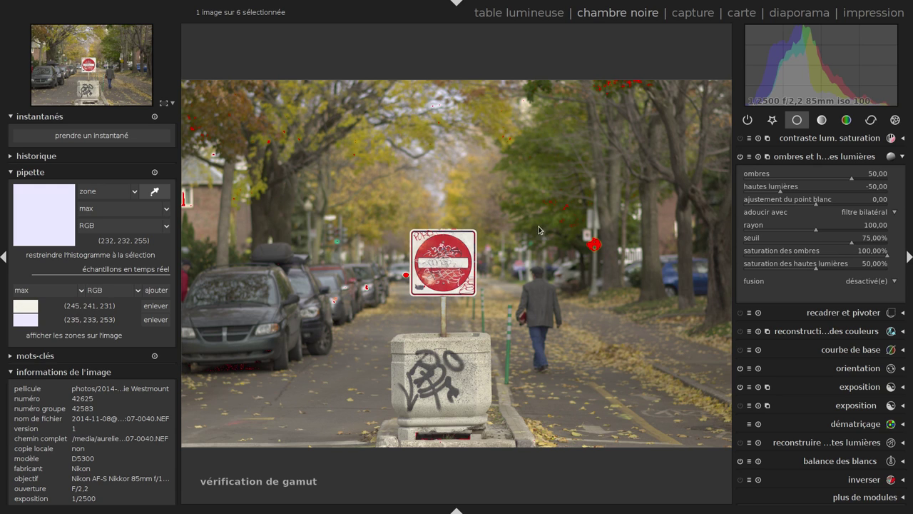
right_click(854, 243)
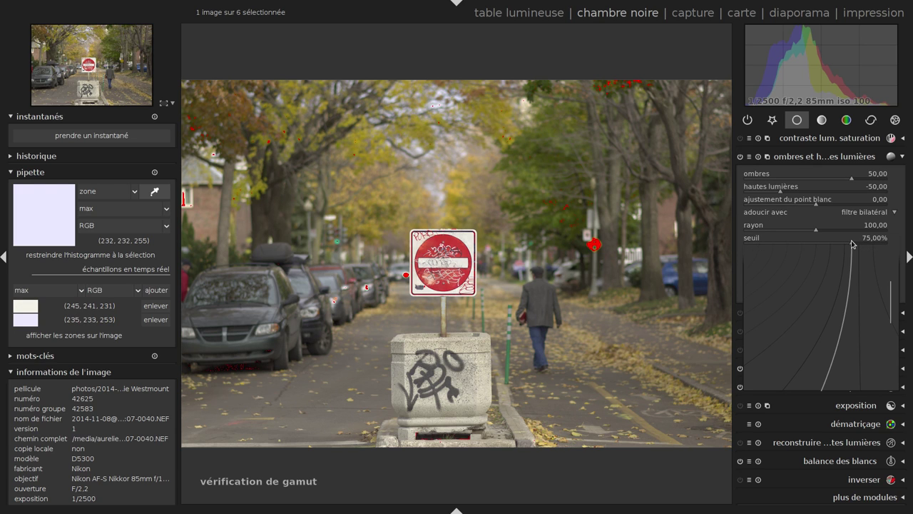
text(66)
key(Return)
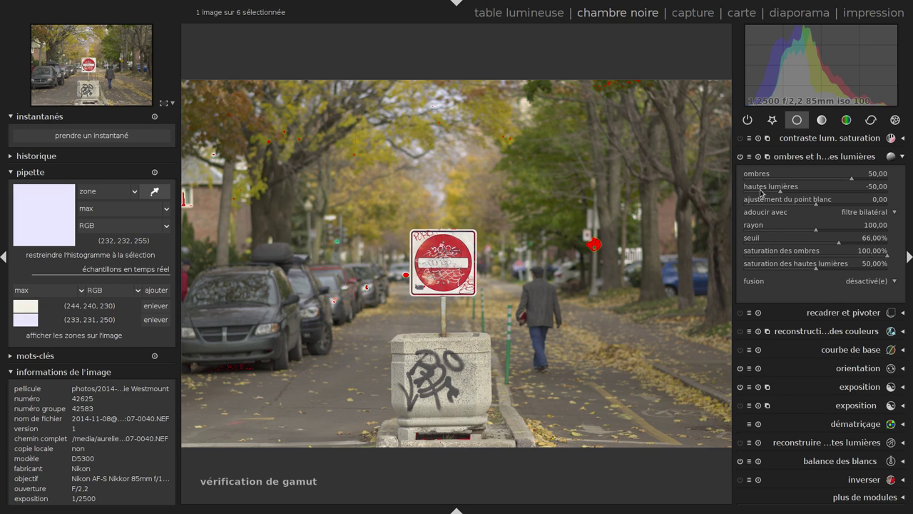
click(740, 157)
click(740, 157)
Set the shadows amount to 0 and toggle the module to compare.
right_click(811, 177)
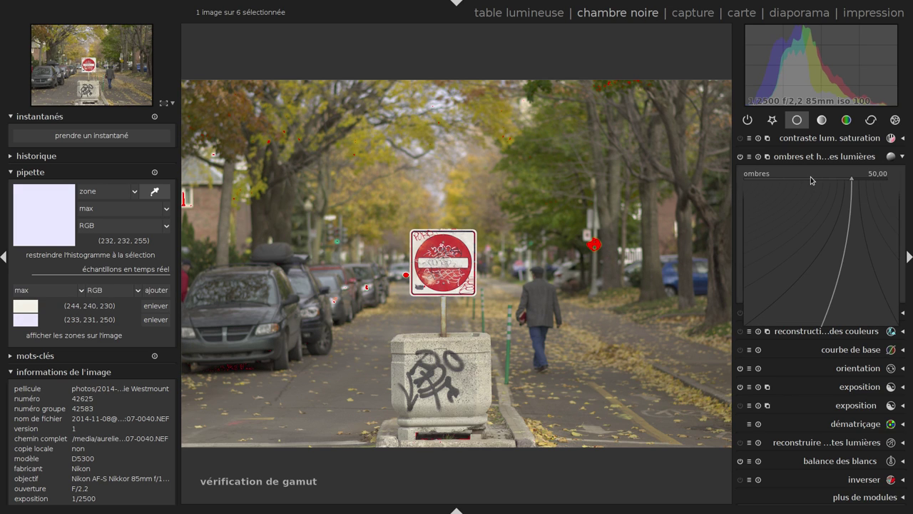
text(0)
key(Return)
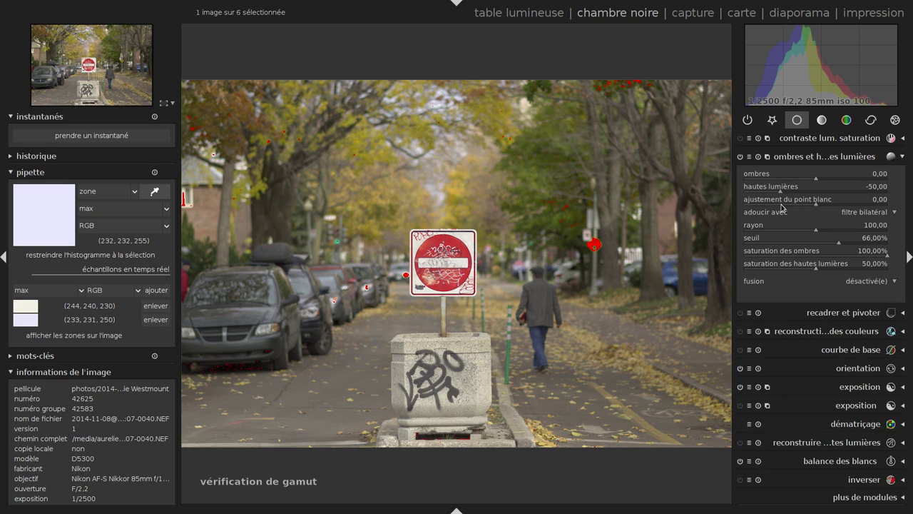
click(740, 157)
click(740, 158)
click(740, 157)
Zoom to 100% on the no-entry sign, keep shadows and highlights on and folded, then refit the photo.
middle_click(382, 272)
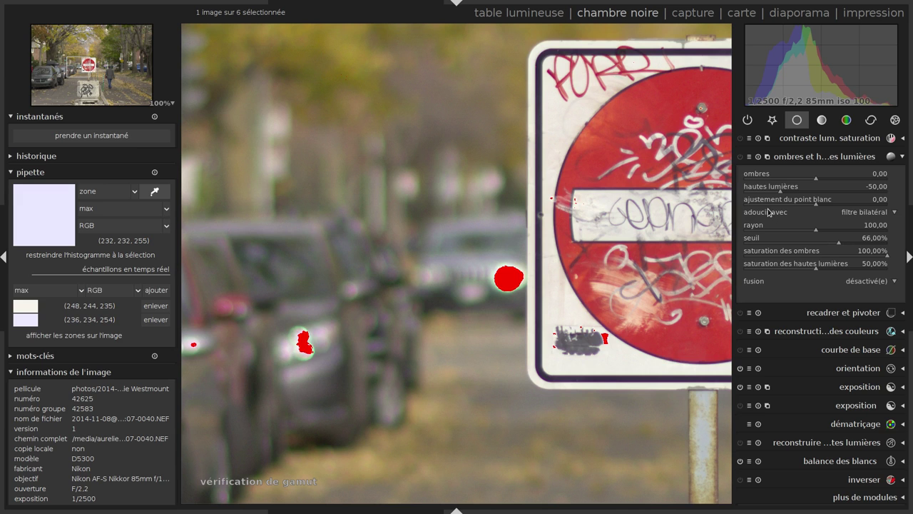
click(740, 158)
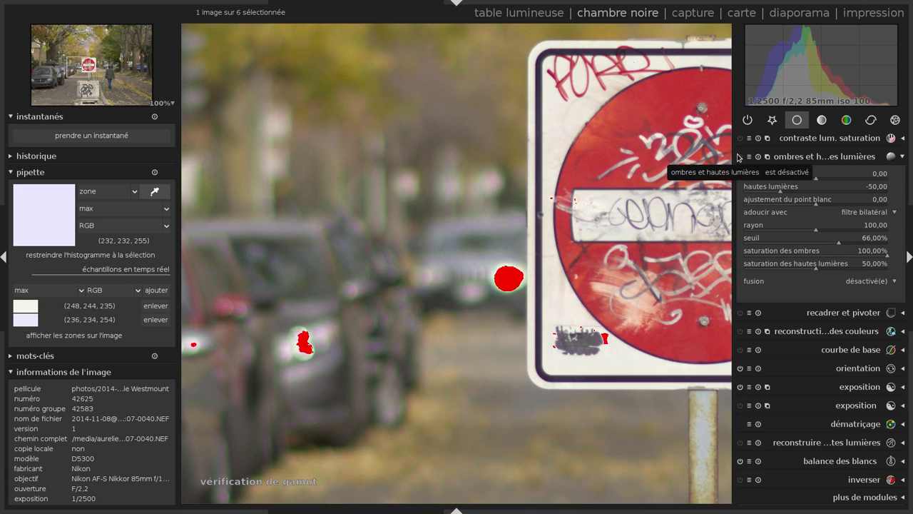
click(781, 157)
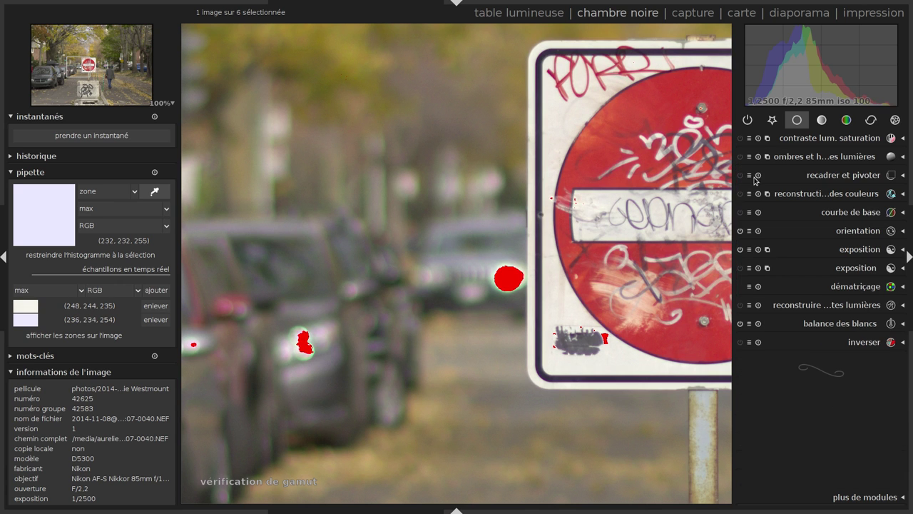
middle_click(622, 177)
middle_click(604, 200)
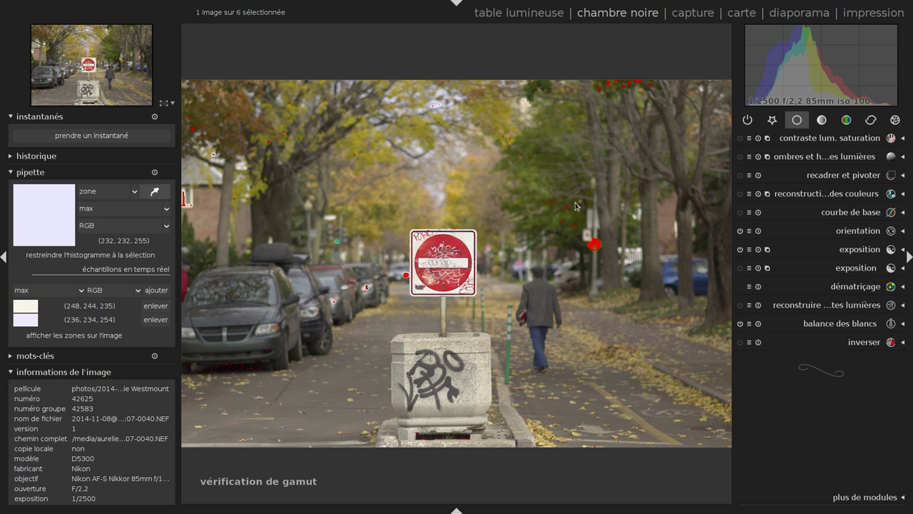
Expand the second exposure instance, reset it to 0,00 EV, and open its blending options.
scroll(441, 84, up, 3)
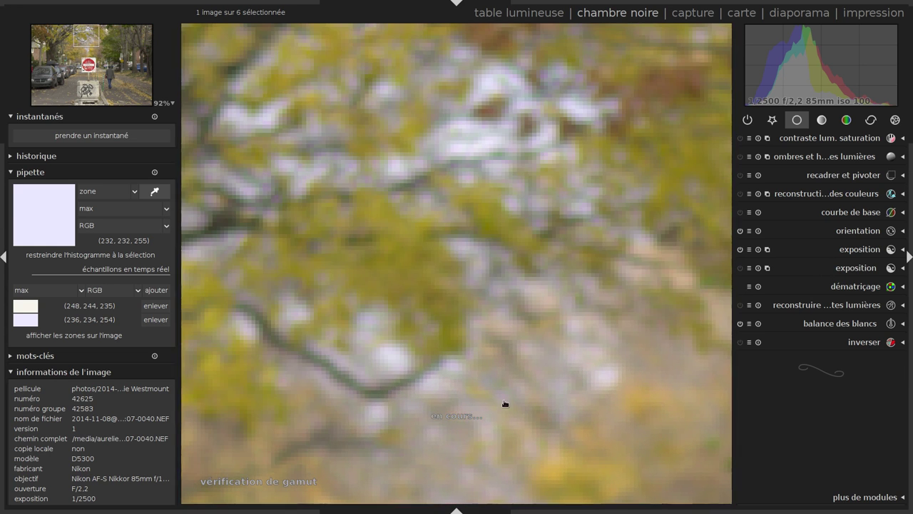
scroll(477, 96, down, 1)
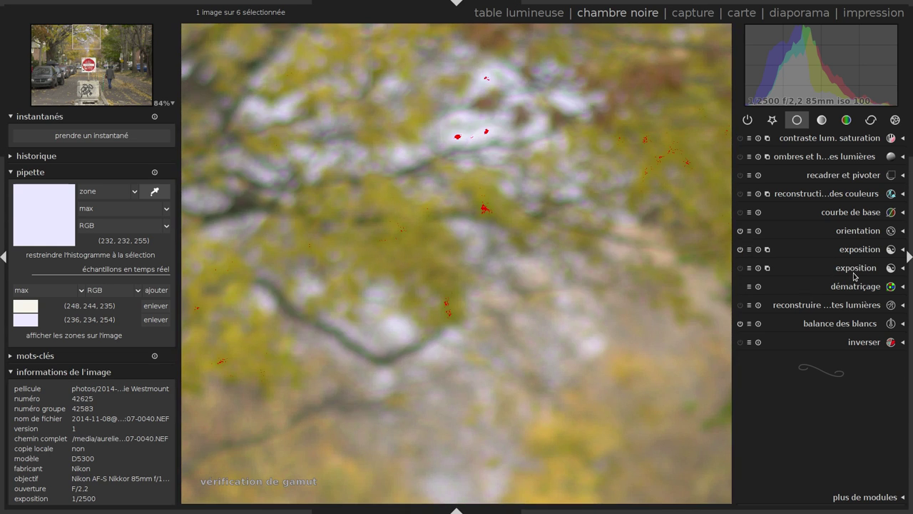
click(799, 268)
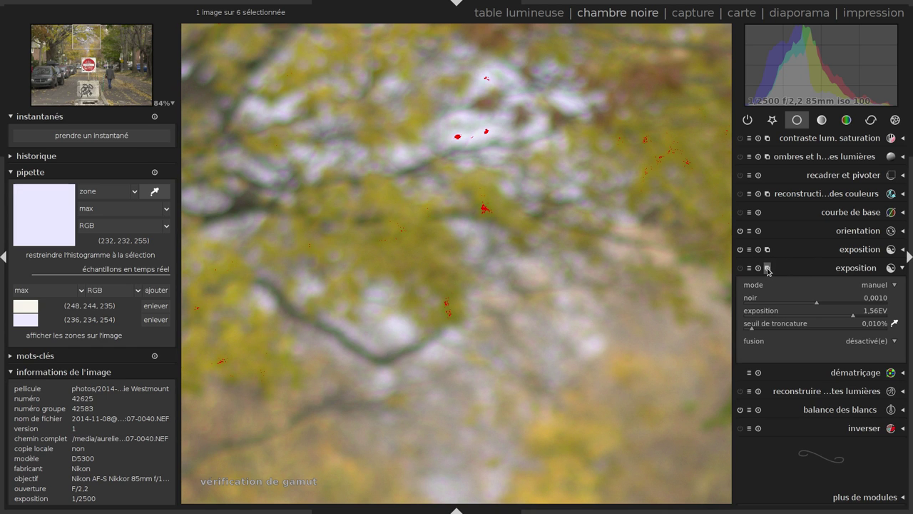
click(830, 266)
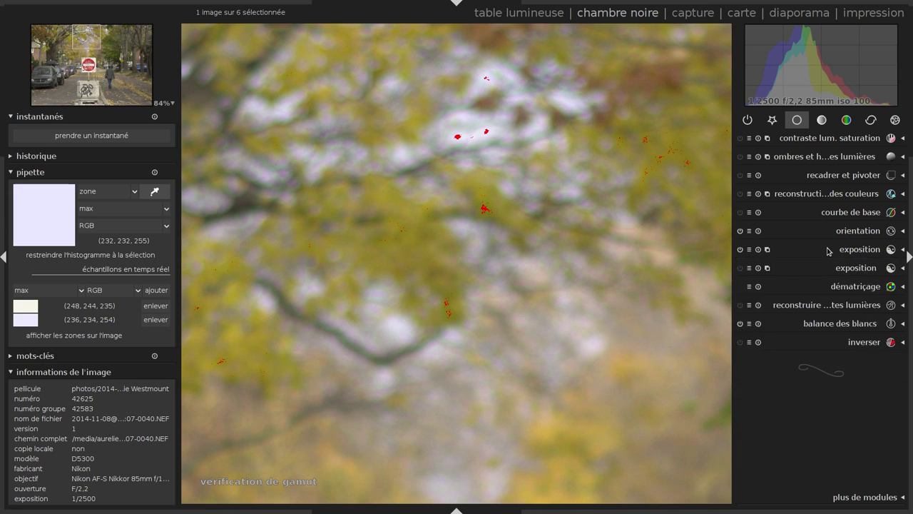
click(833, 269)
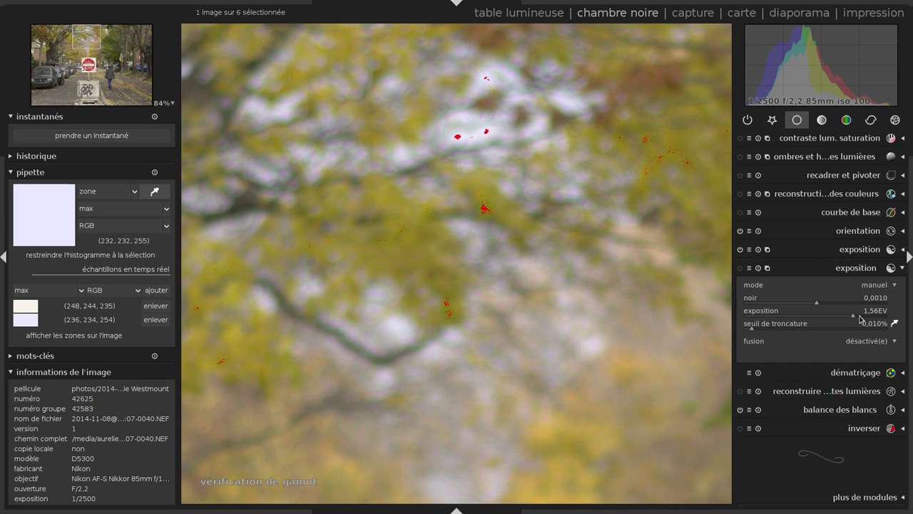
click(758, 268)
click(868, 345)
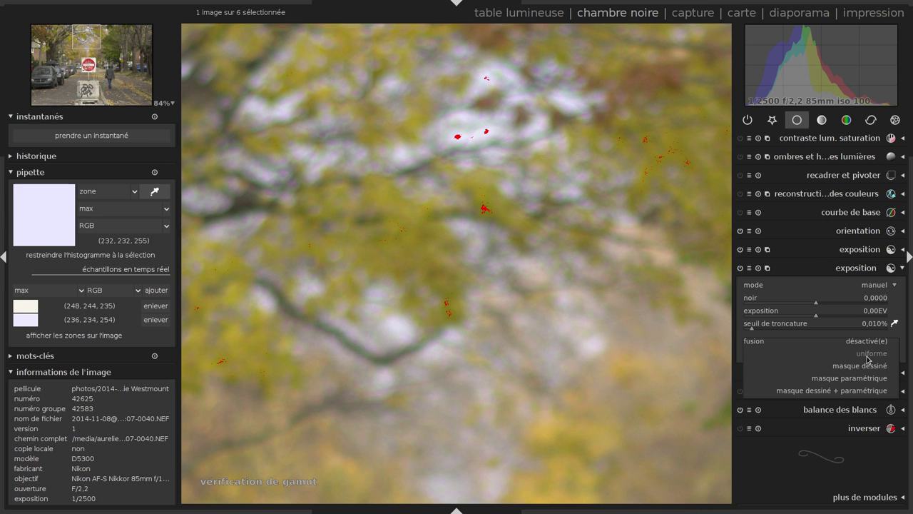
middle_click(631, 334)
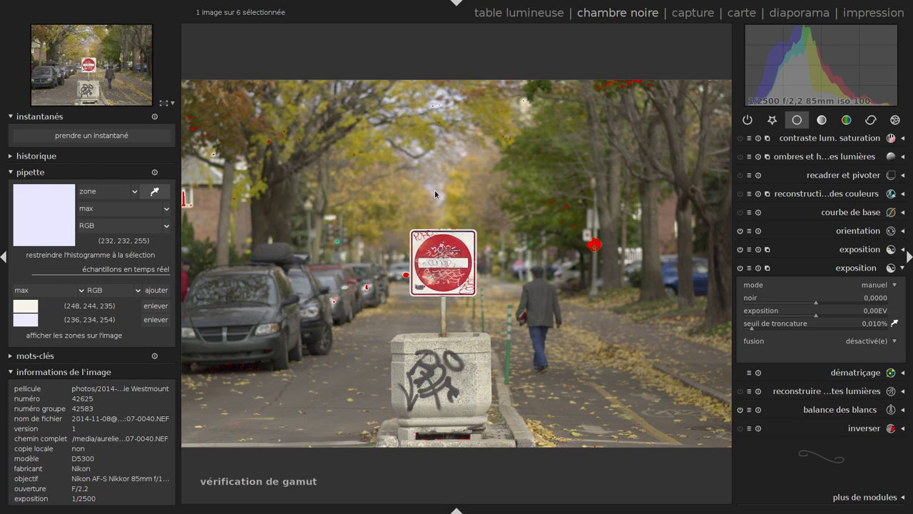
Draw a three-node path mask around the bright sky gap above the treetops.
click(870, 347)
click(877, 367)
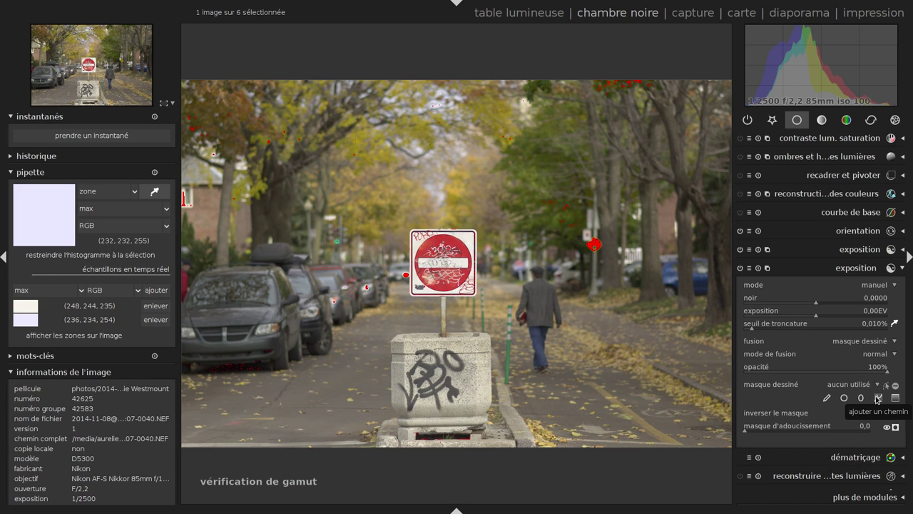
click(877, 400)
click(333, 80)
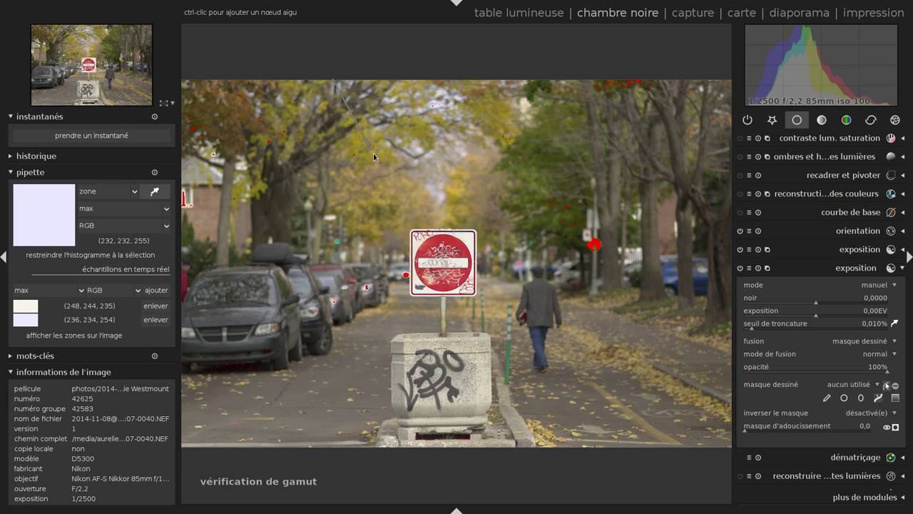
click(432, 212)
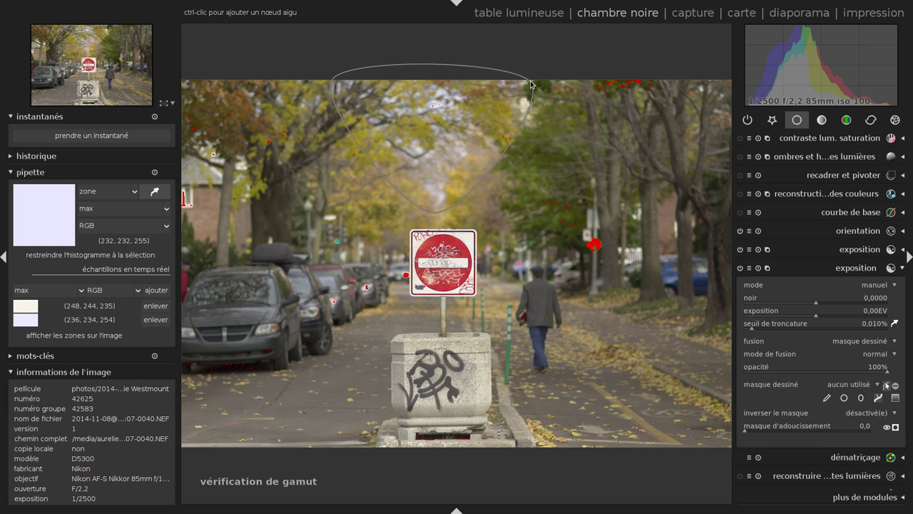
click(530, 84)
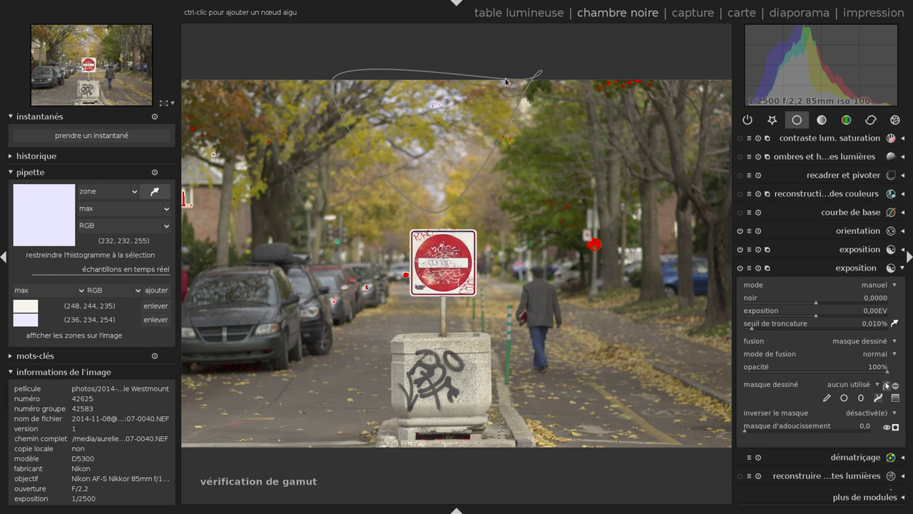
right_click(427, 79)
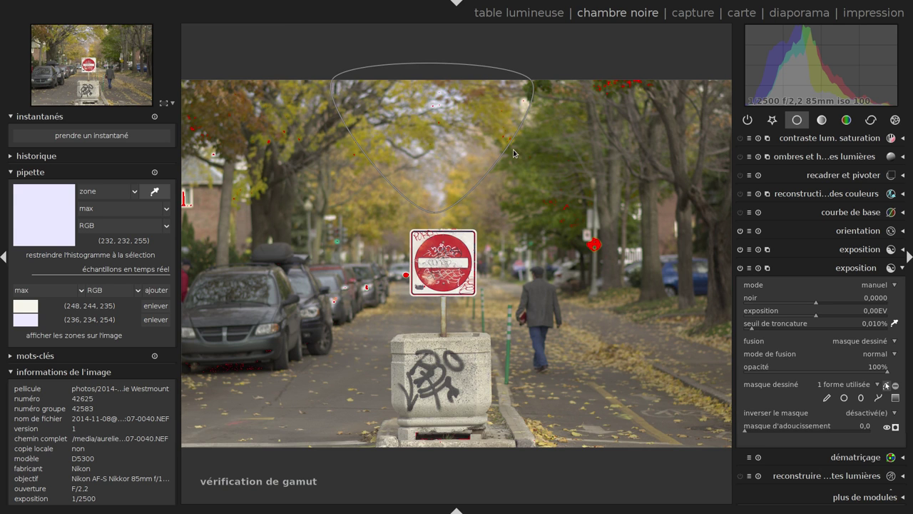
Widen the path mask's feathered edge.
scroll(569, 71, up, 3)
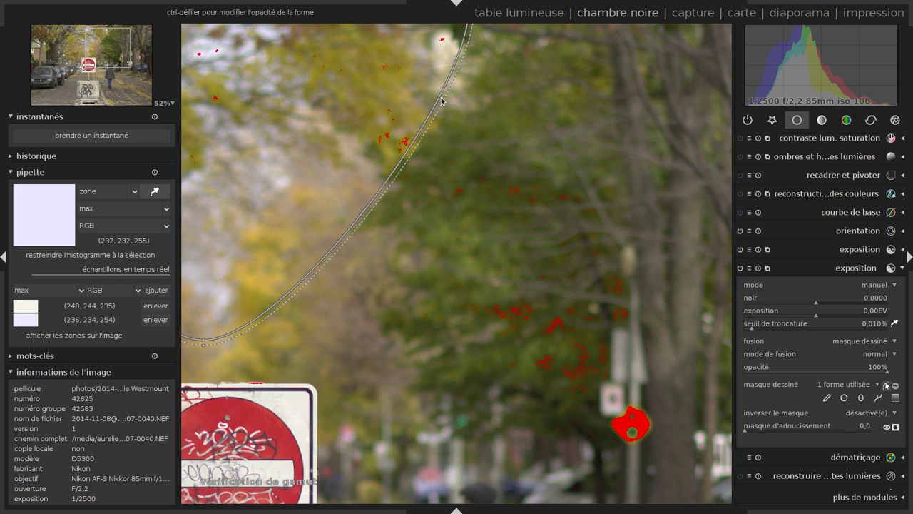
scroll(441, 100, up, 1)
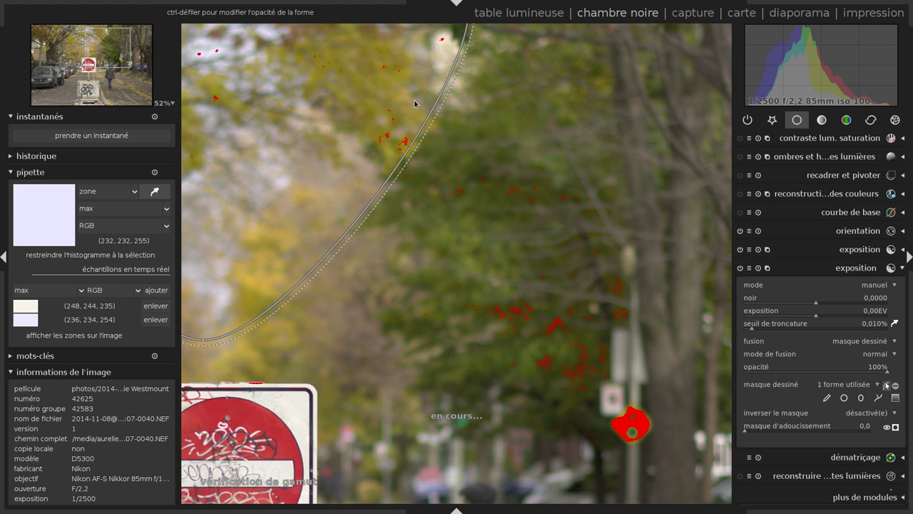
scroll(404, 220, up, 1)
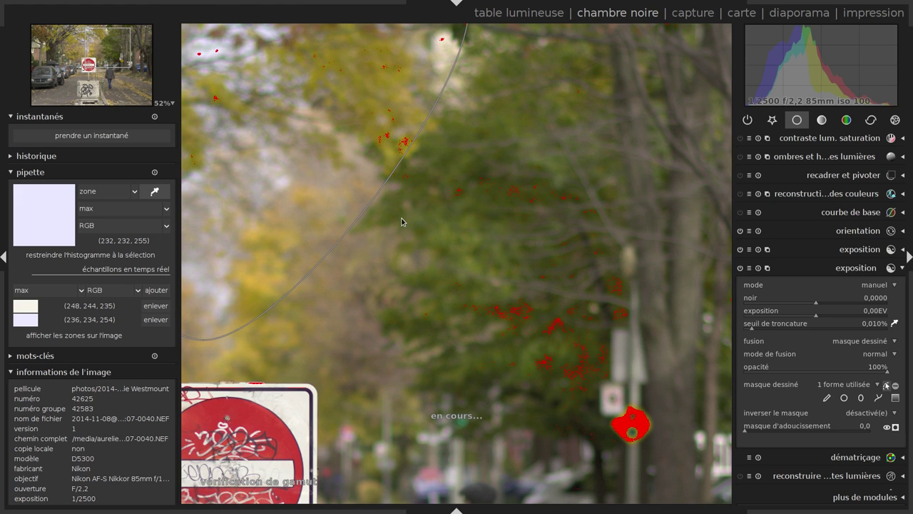
scroll(408, 163, up, 1)
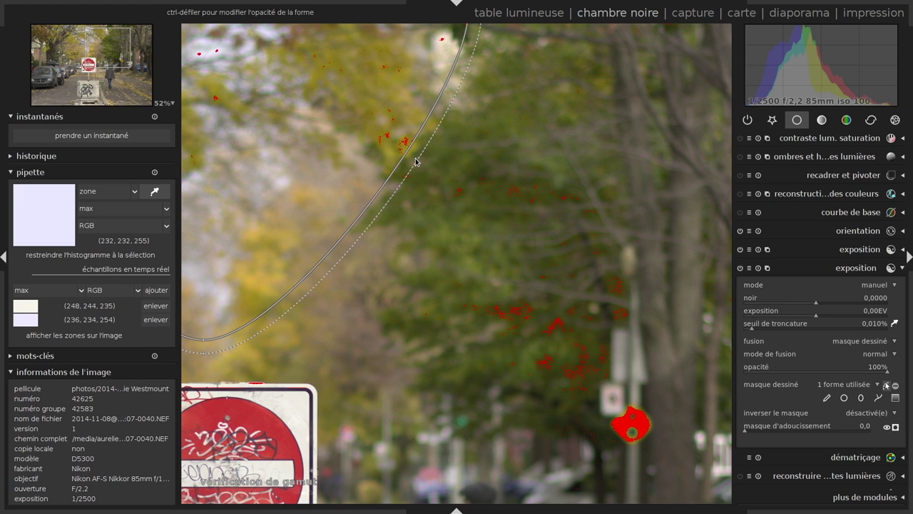
scroll(416, 162, up, 1)
scroll(225, 359, up, 1)
scroll(214, 357, up, 1)
scroll(214, 352, up, 1)
Set the masked exposure to -0,33 EV, then nudge it brighter toward -0,07 EV.
scroll(587, 293, down, 3)
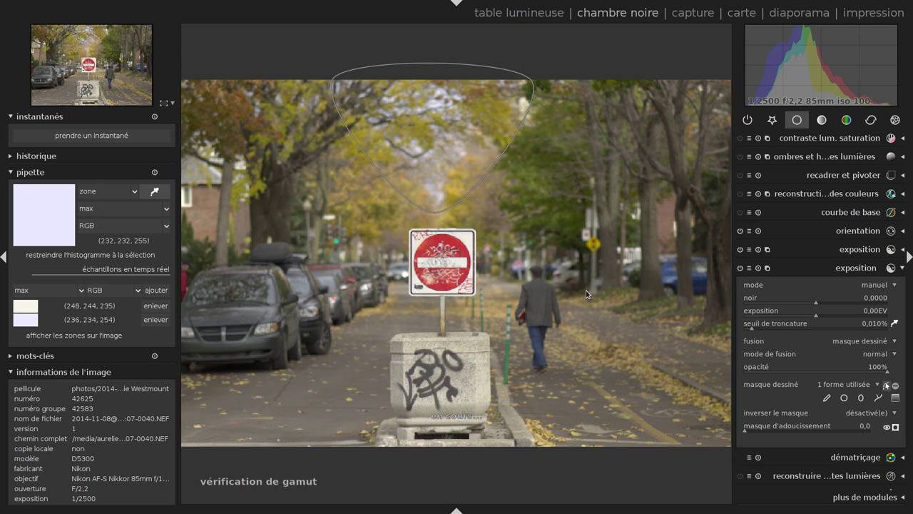
right_click(843, 317)
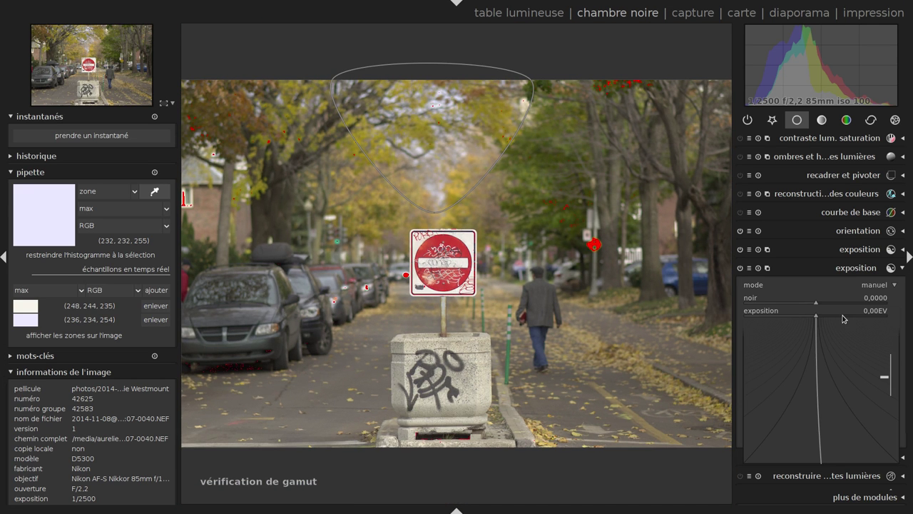
text(0)
text(.33)
key(Return)
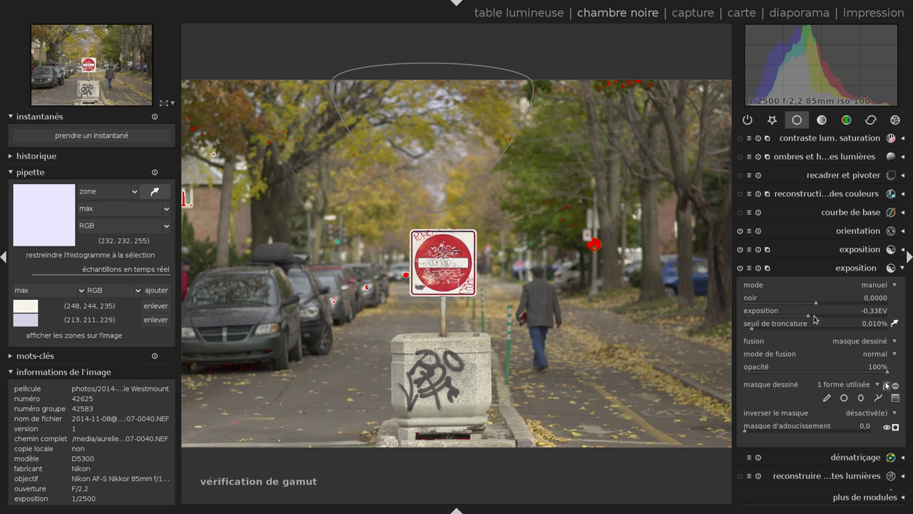
click(814, 314)
click(815, 311)
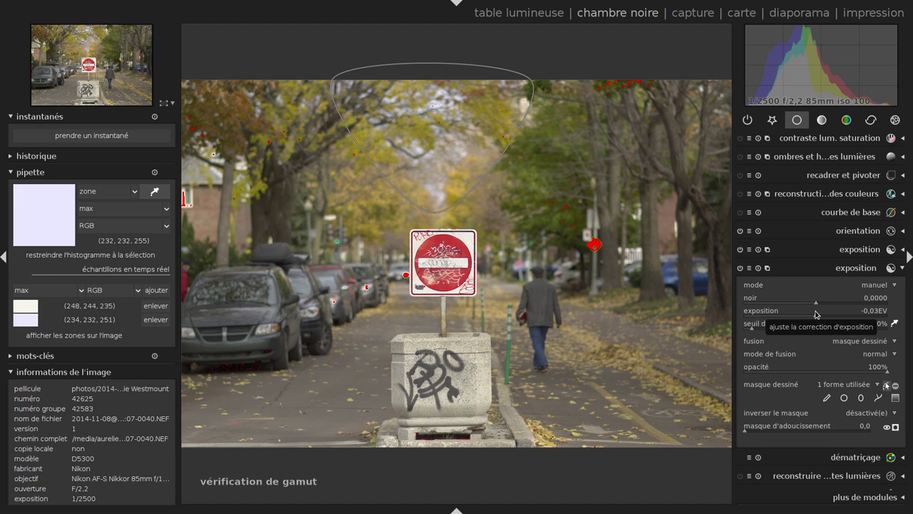
Toggle the masked exposure on and off to compare before and after.
scroll(817, 314, down, 2)
scroll(816, 315, down, 1)
scroll(813, 315, down, 2)
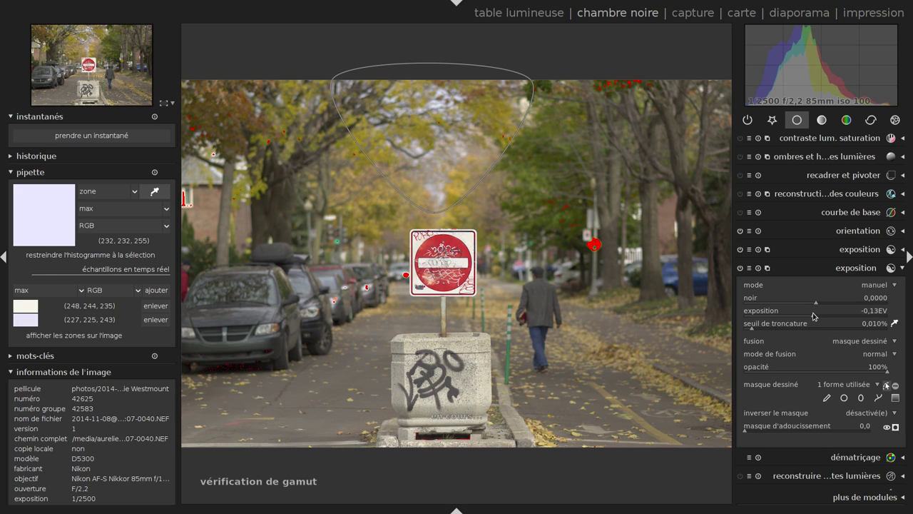
click(740, 268)
click(741, 268)
click(741, 268)
scroll(810, 315, up, 1)
click(740, 267)
scroll(811, 315, up, 1)
Set the mask smoothing to 25 and fold away the second exposure module.
right_click(791, 433)
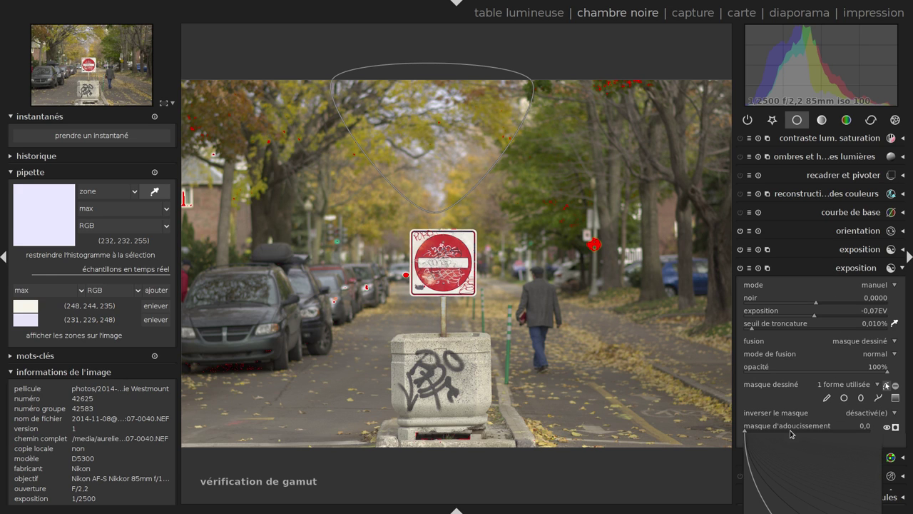
text(2)
text(5)
key(Return)
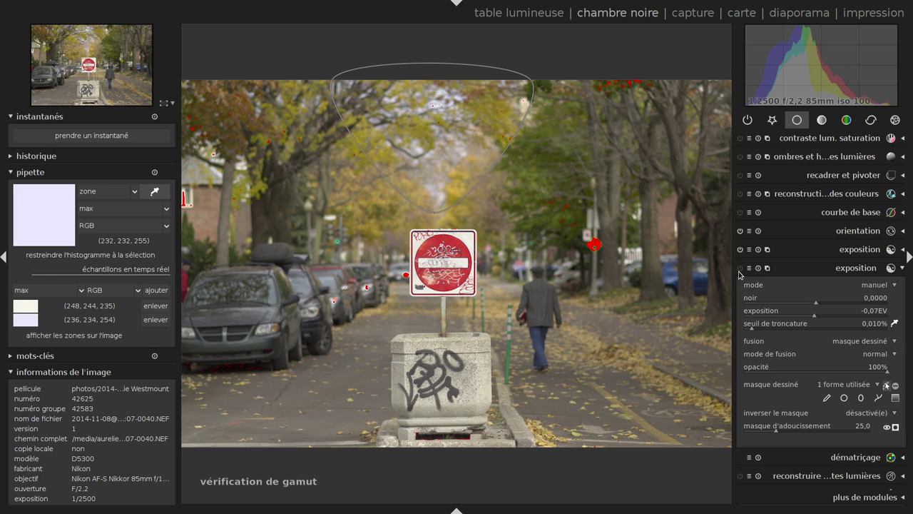
click(805, 269)
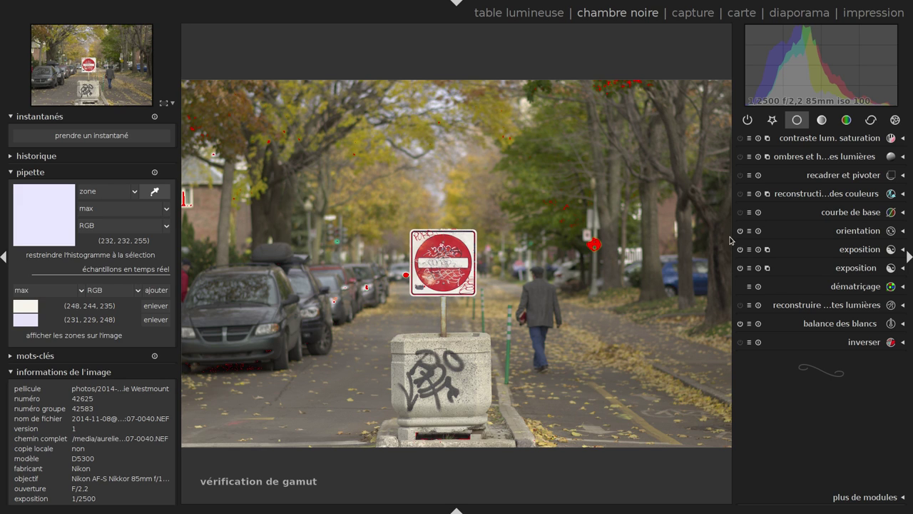
Compare the second exposure off and on, then hide the gamut check overlay.
click(740, 268)
click(740, 268)
scroll(381, 289, up, 3)
scroll(407, 267, up, 2)
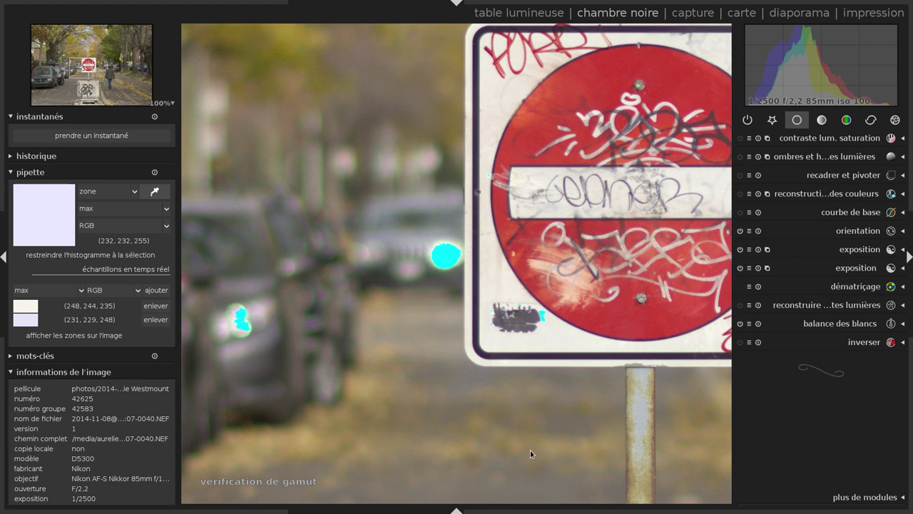
key(ctrl+g)
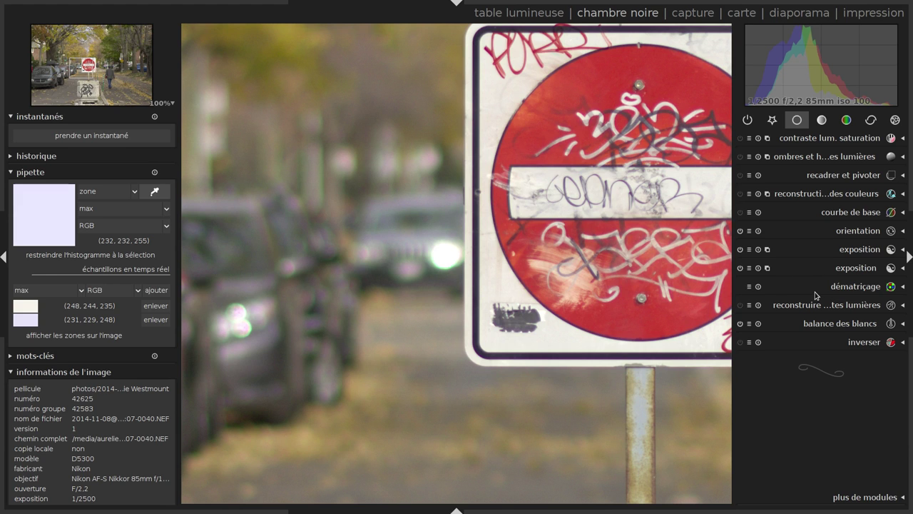
Show the correction modules and enable chromatic aberration correction, comparing it off and on.
click(849, 122)
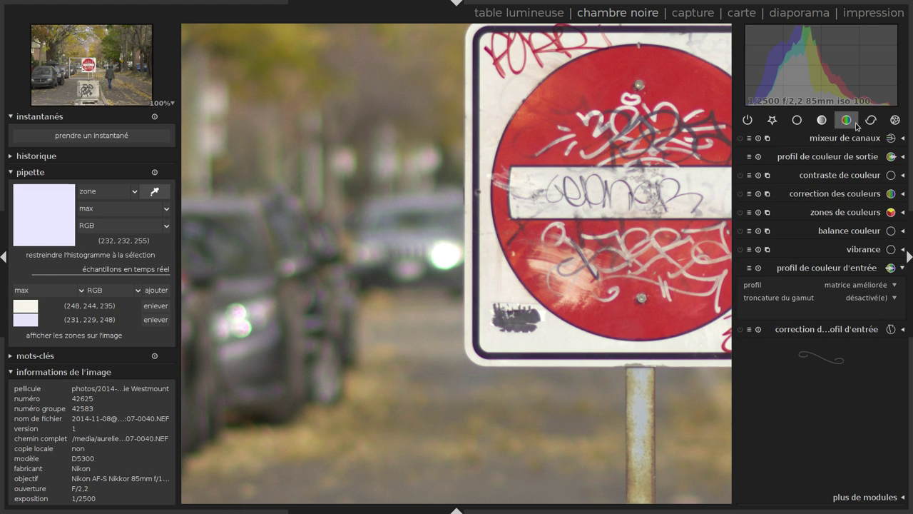
click(870, 120)
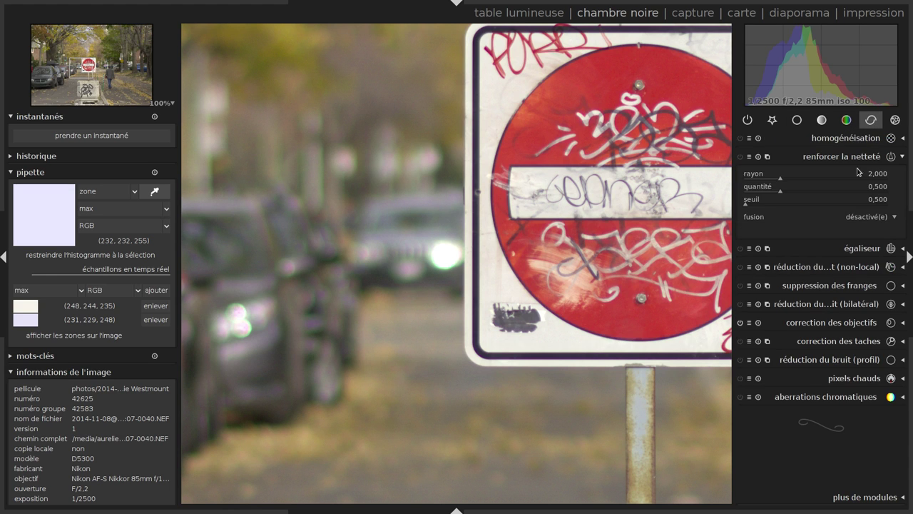
click(741, 396)
click(802, 396)
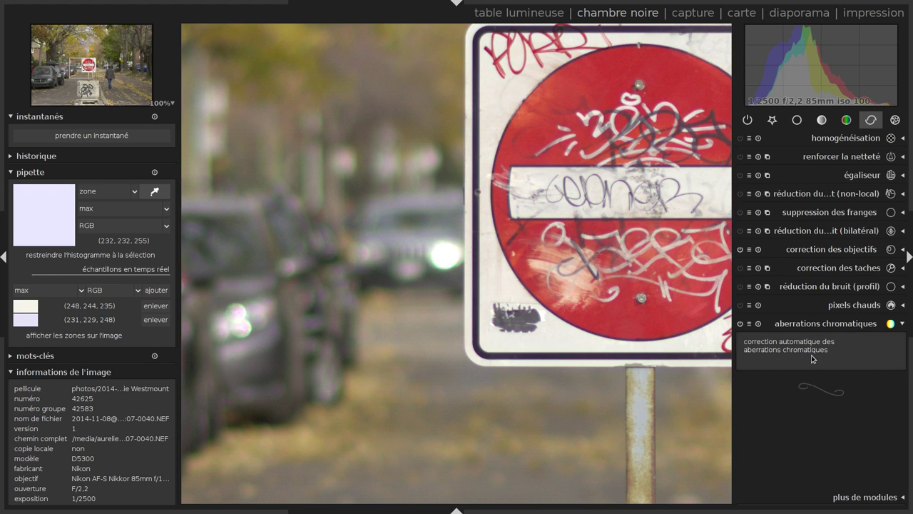
click(843, 250)
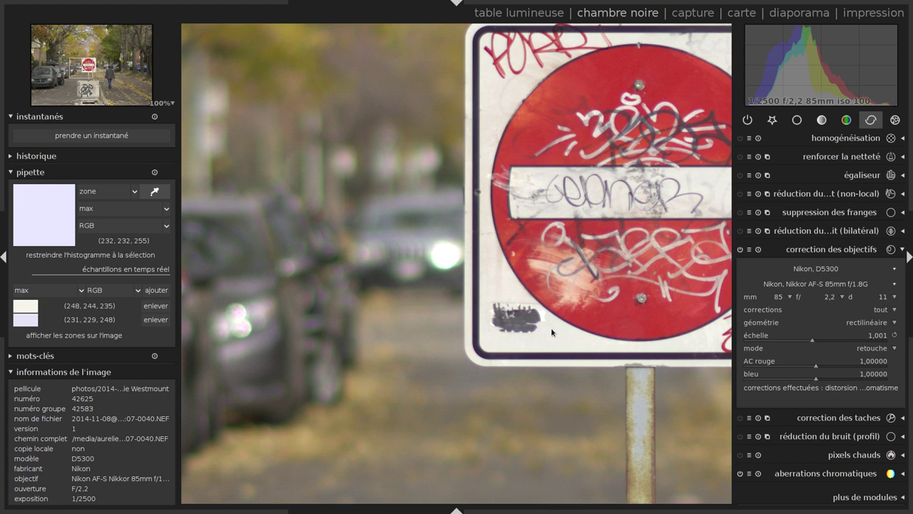
click(847, 252)
click(741, 324)
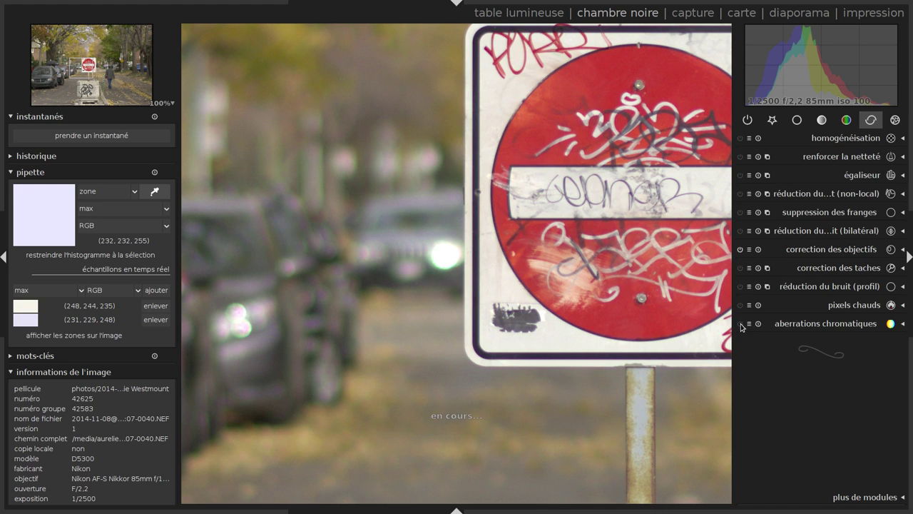
click(741, 324)
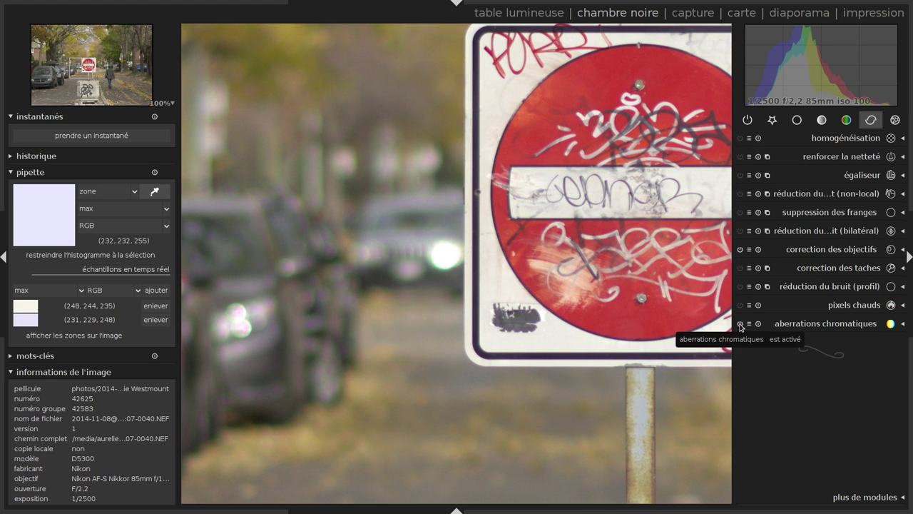
Magnify the sign to 200% and keep chromatic aberration correction switched on.
click(163, 104)
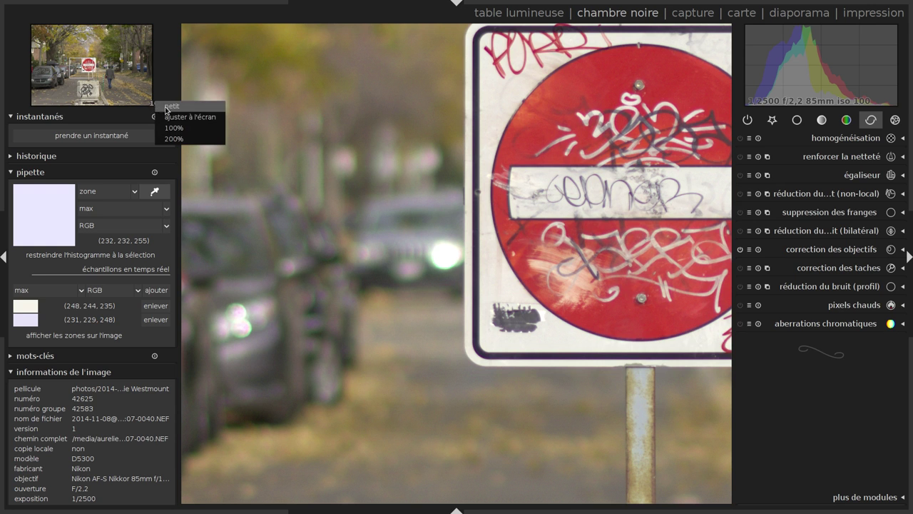
click(174, 139)
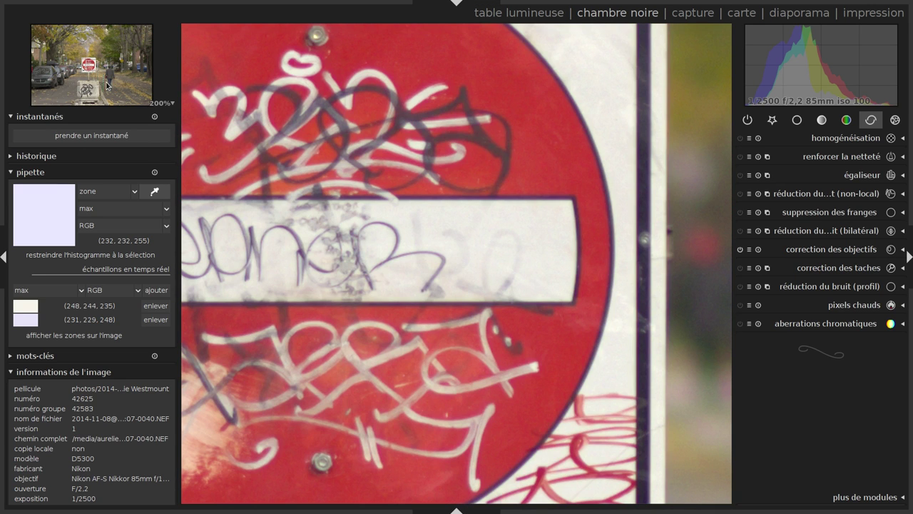
click(81, 69)
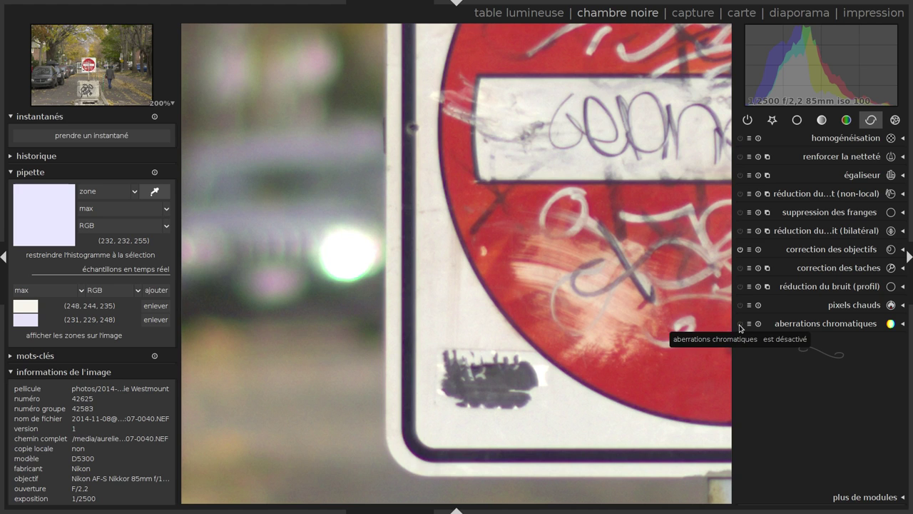
click(740, 324)
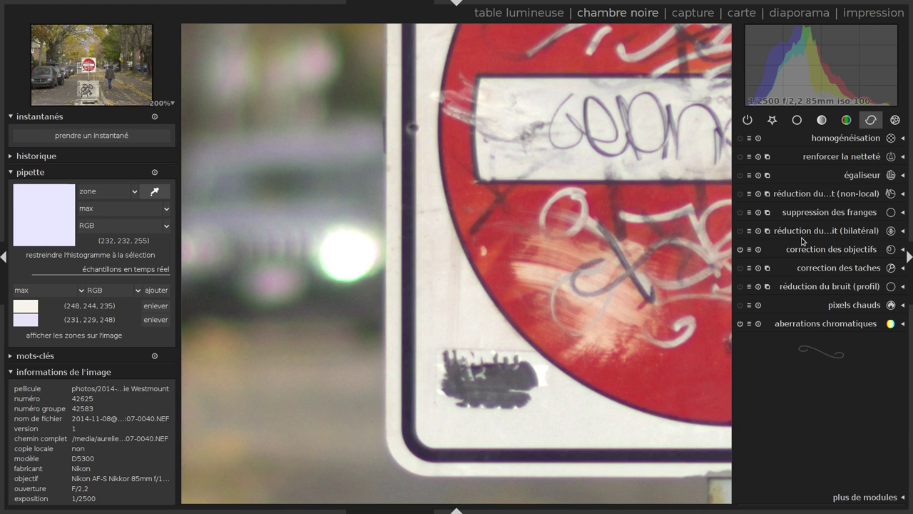
Enable fringe removal with edge radius 4.0, threshold 20.0 and blending off, comparing it on and off.
click(815, 213)
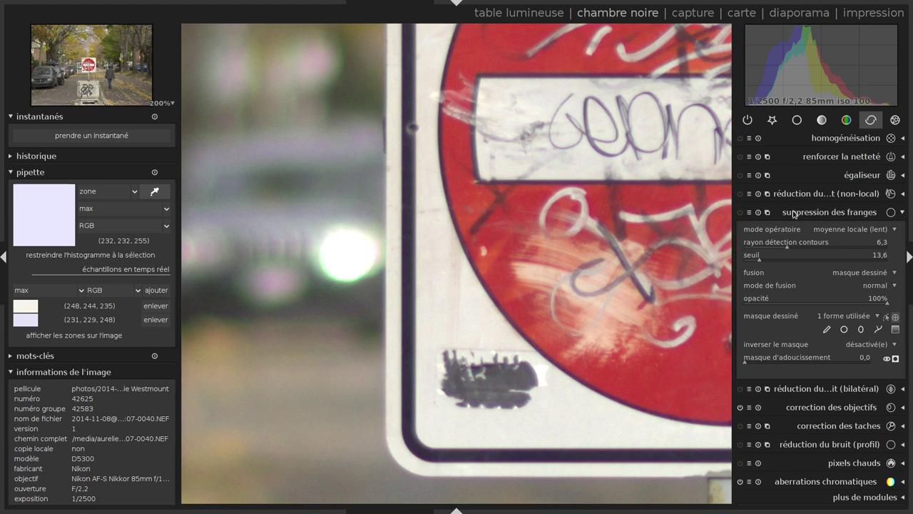
click(793, 212)
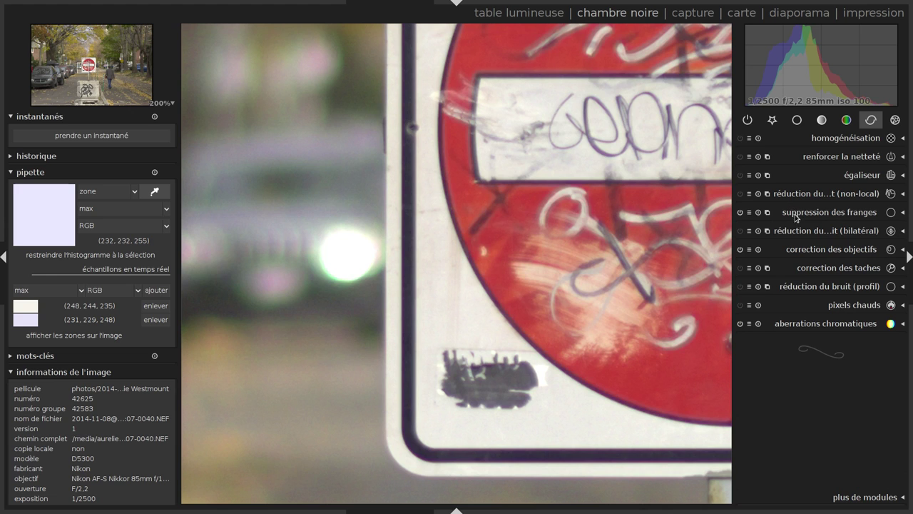
click(740, 212)
click(740, 213)
click(740, 212)
click(740, 212)
click(740, 213)
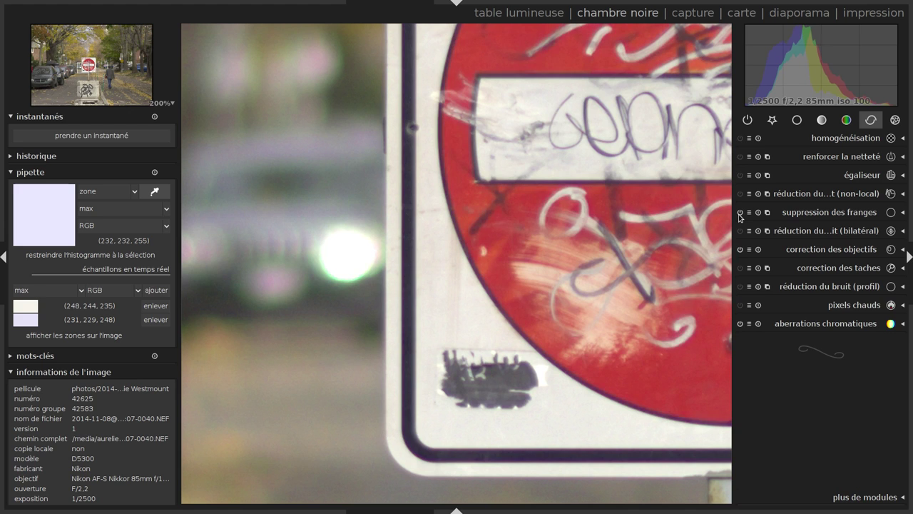
click(814, 215)
click(838, 230)
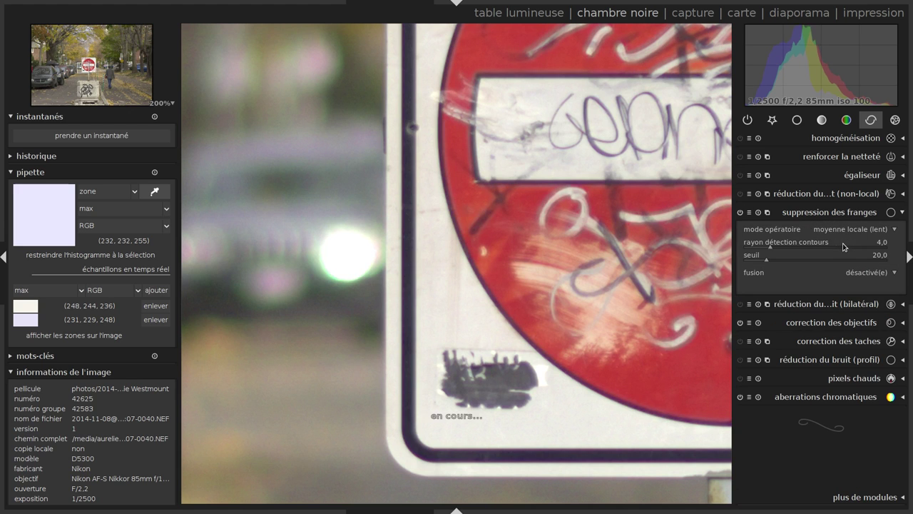
click(740, 212)
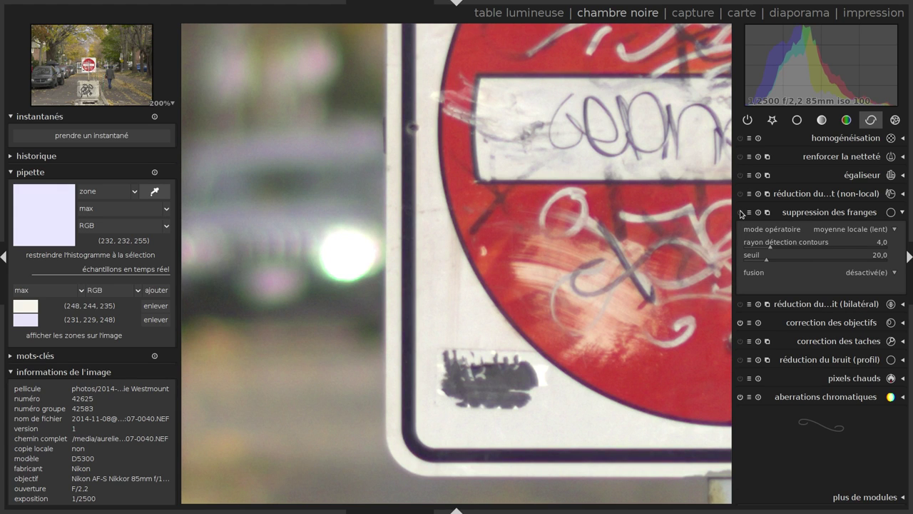
click(804, 213)
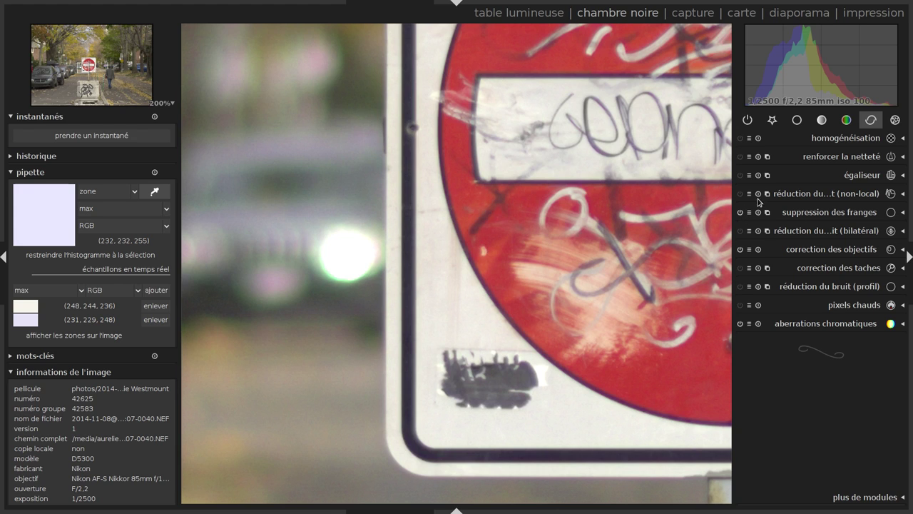
Add a new exposure instance in the base group with a drawn circle mask on the bright bokeh.
click(797, 119)
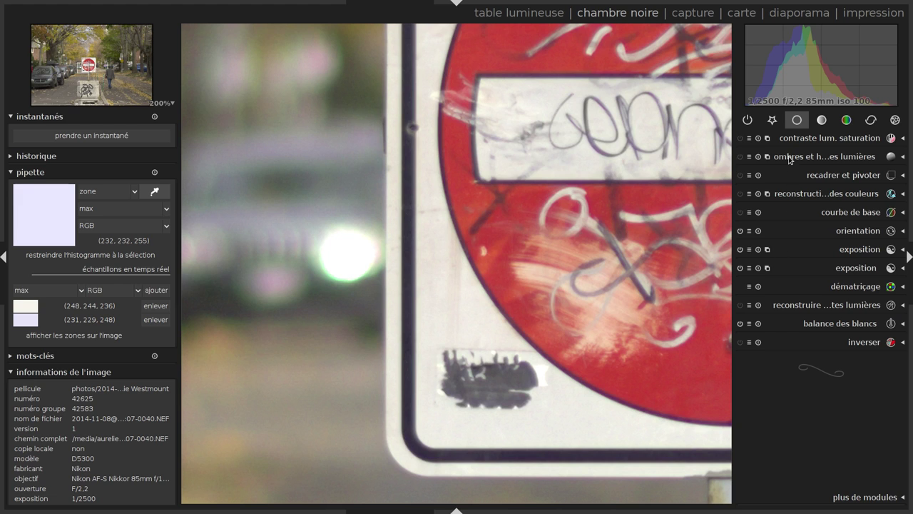
click(768, 270)
click(858, 322)
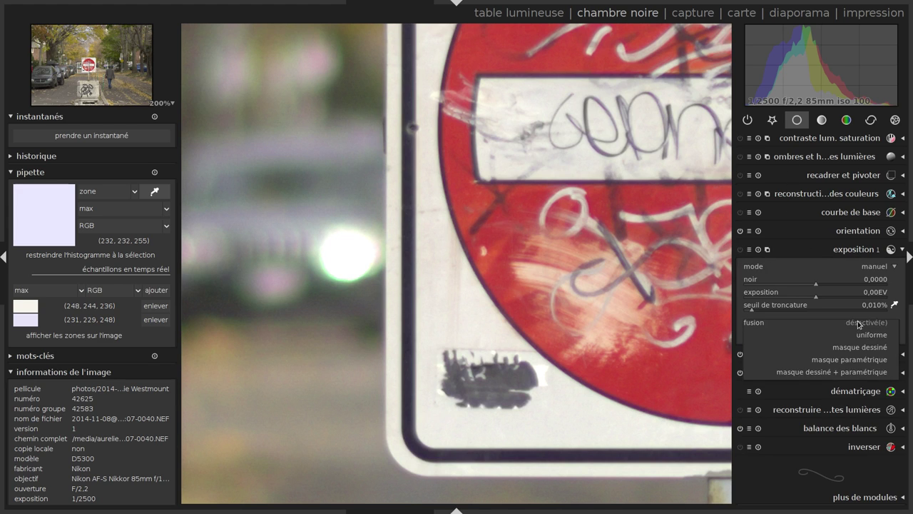
click(870, 348)
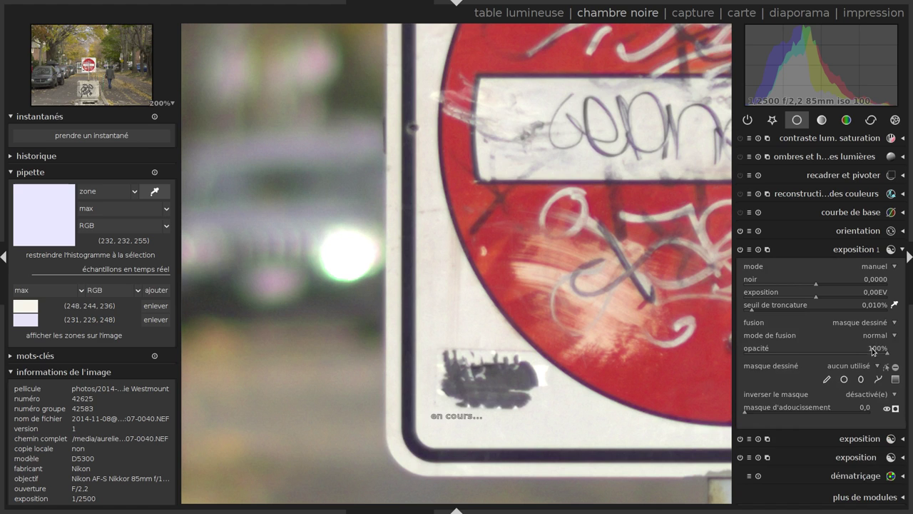
click(827, 380)
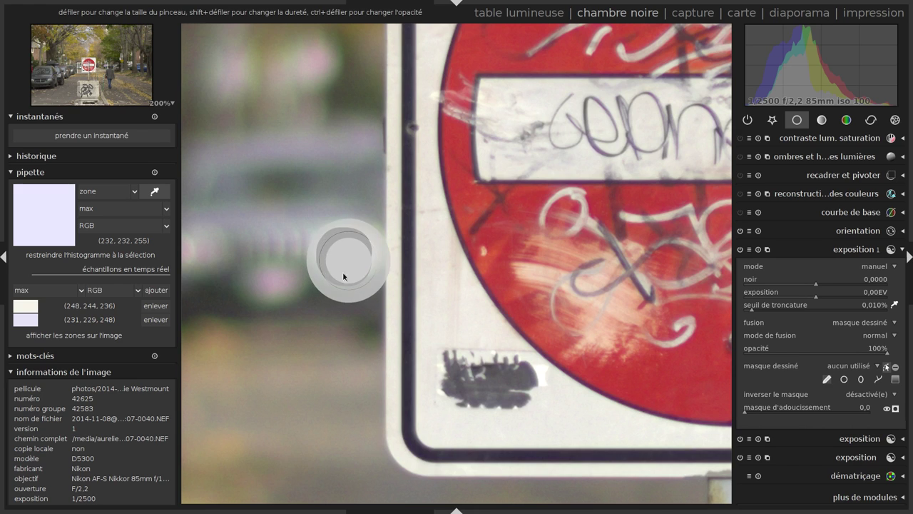
click(344, 259)
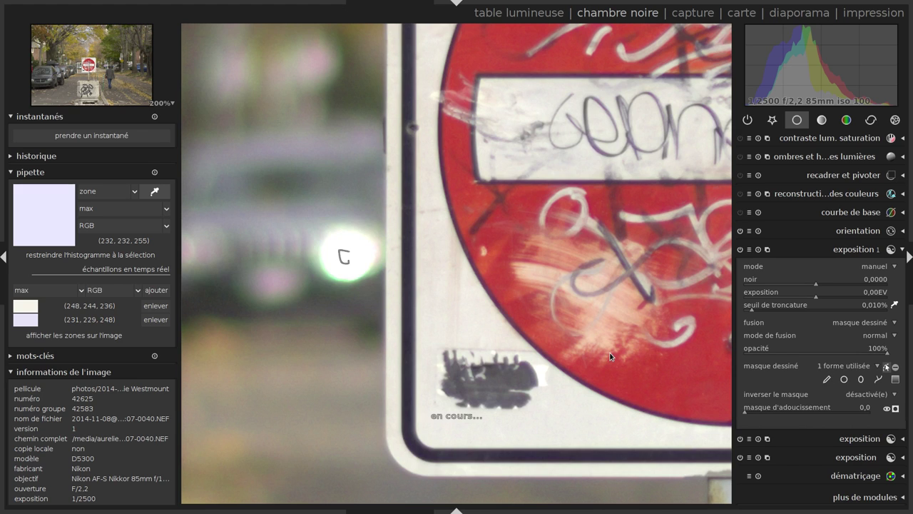
Set the masked exposure to exactly -1.00 EV.
click(810, 299)
click(803, 298)
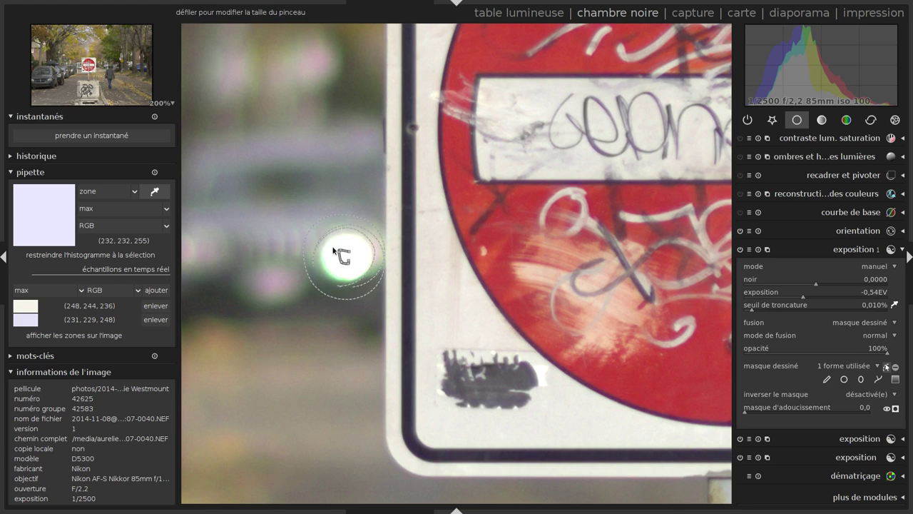
click(797, 296)
click(785, 298)
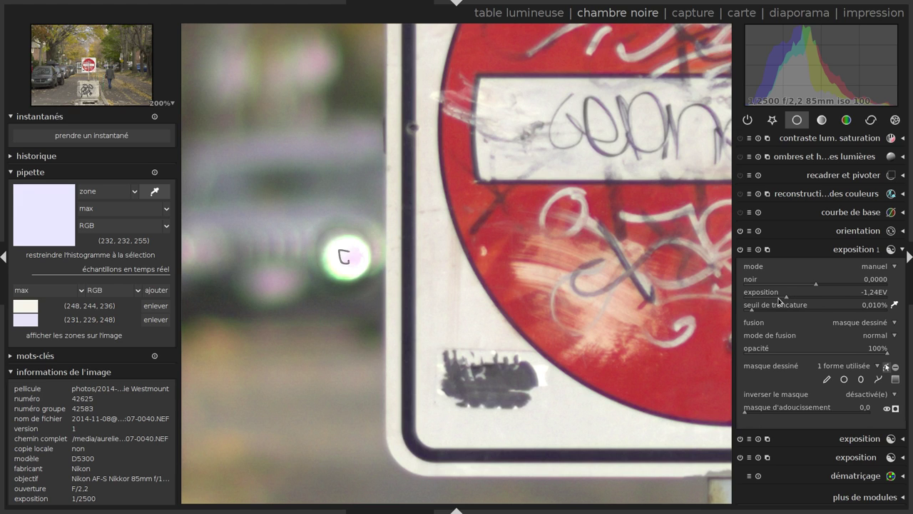
click(779, 298)
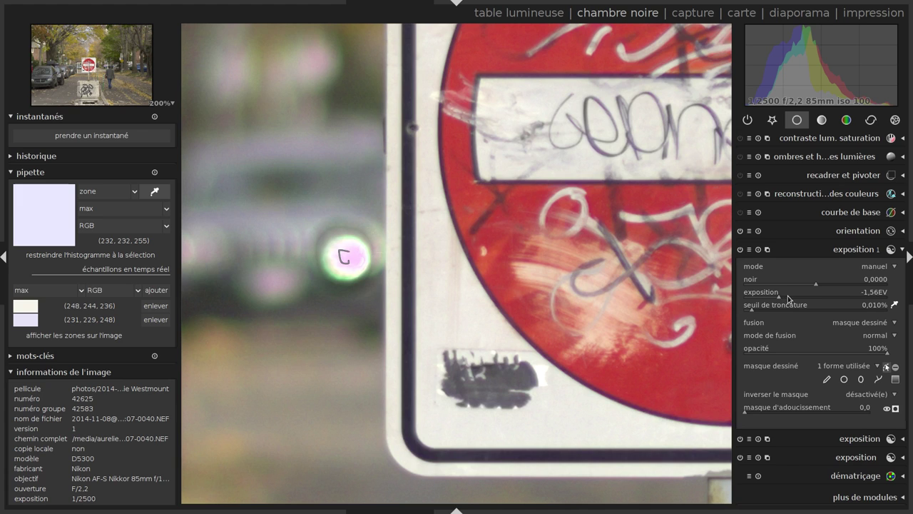
click(792, 296)
click(814, 297)
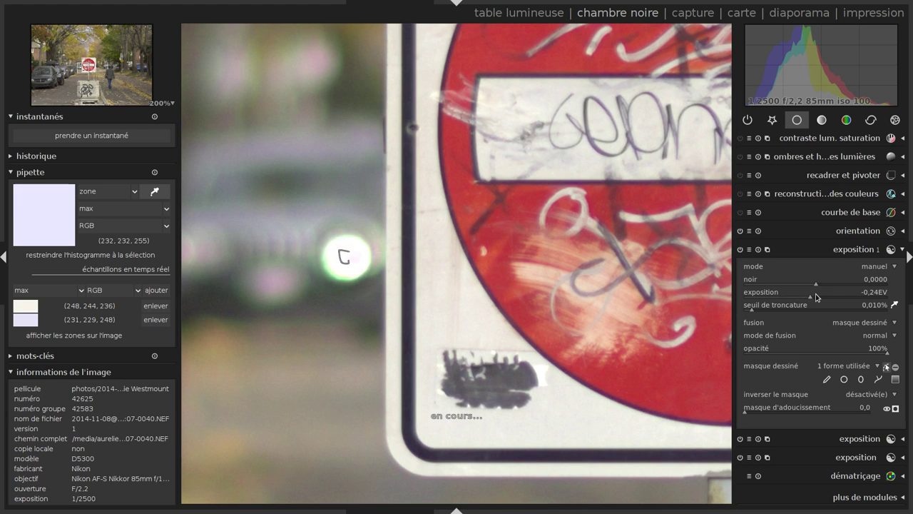
click(789, 298)
click(795, 296)
right_click(803, 299)
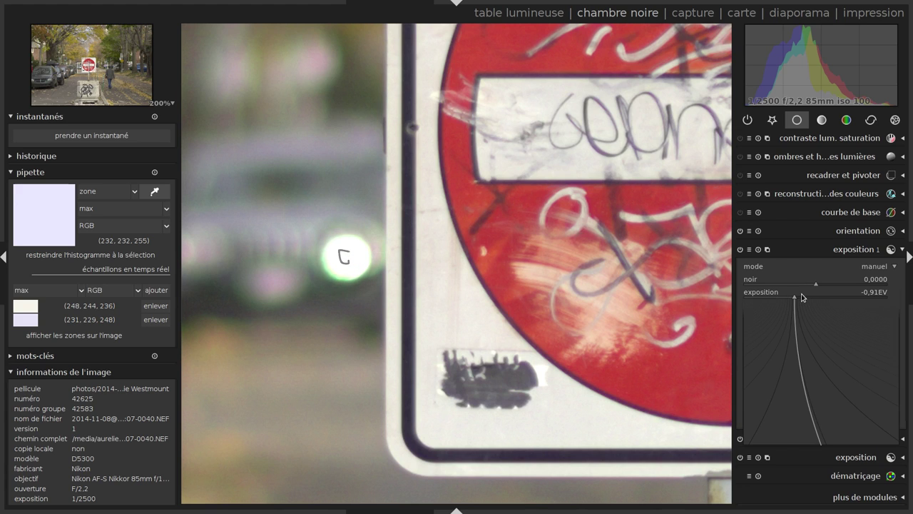
text(10)
key(Return)
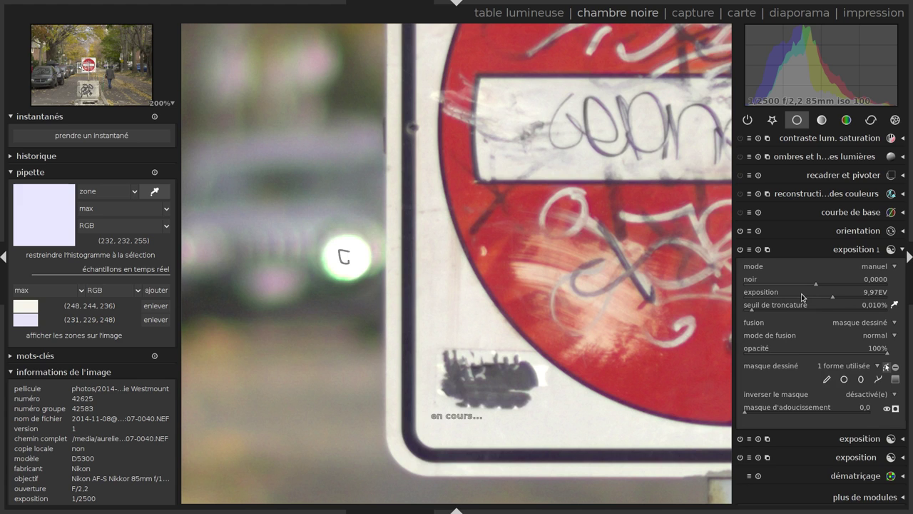
right_click(798, 295)
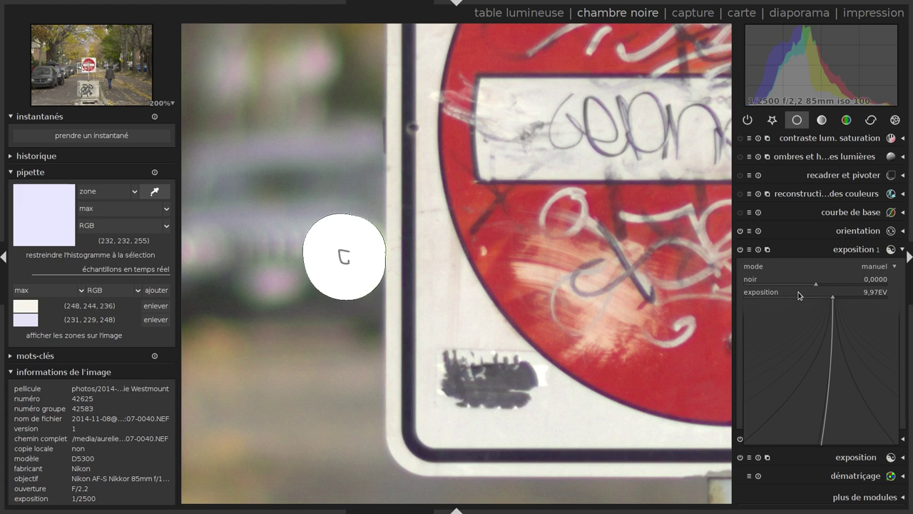
text(-1)
key(Return)
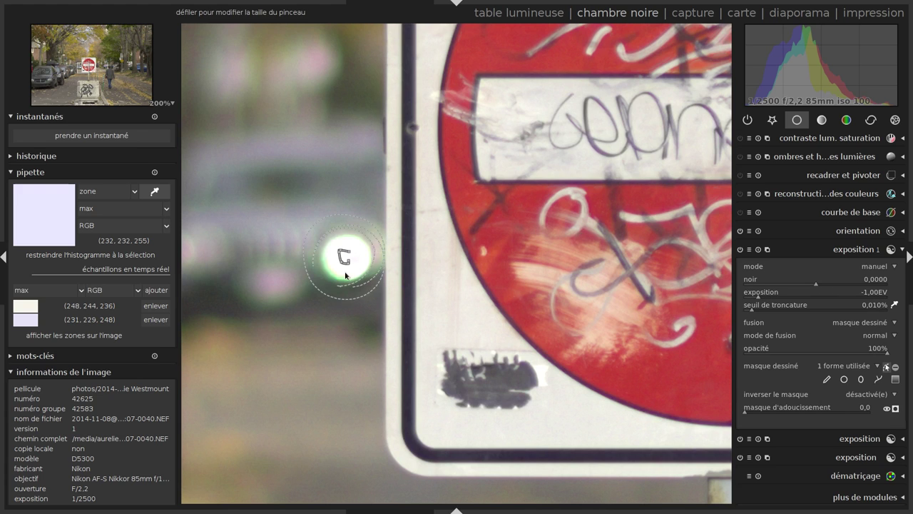
Set the mask feathering to 10.4.
click(793, 411)
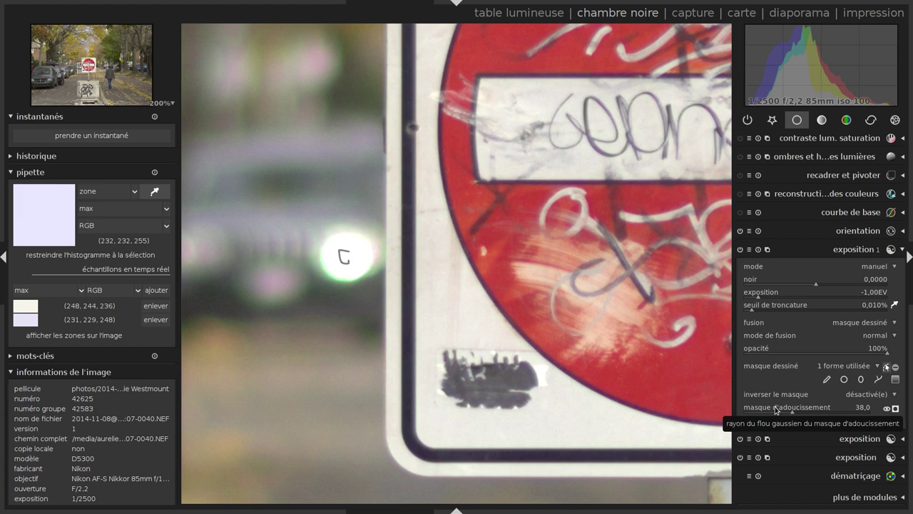
click(765, 412)
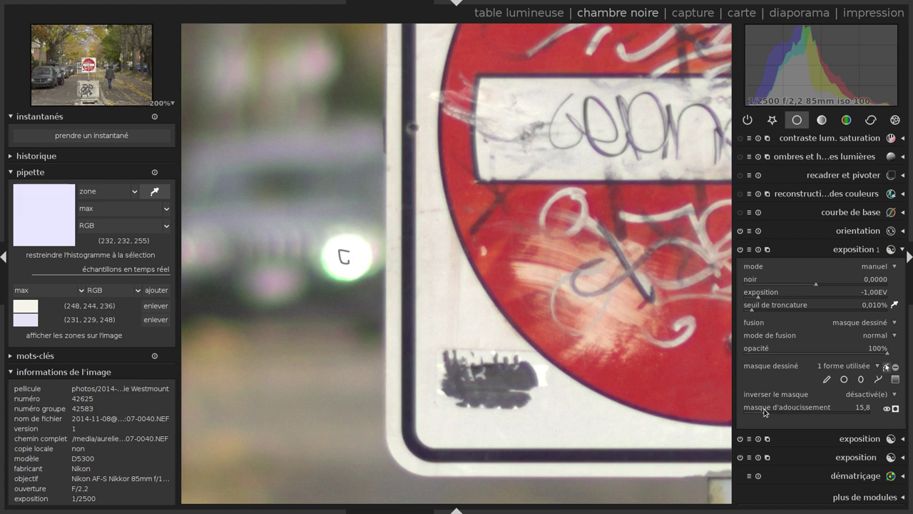
click(756, 412)
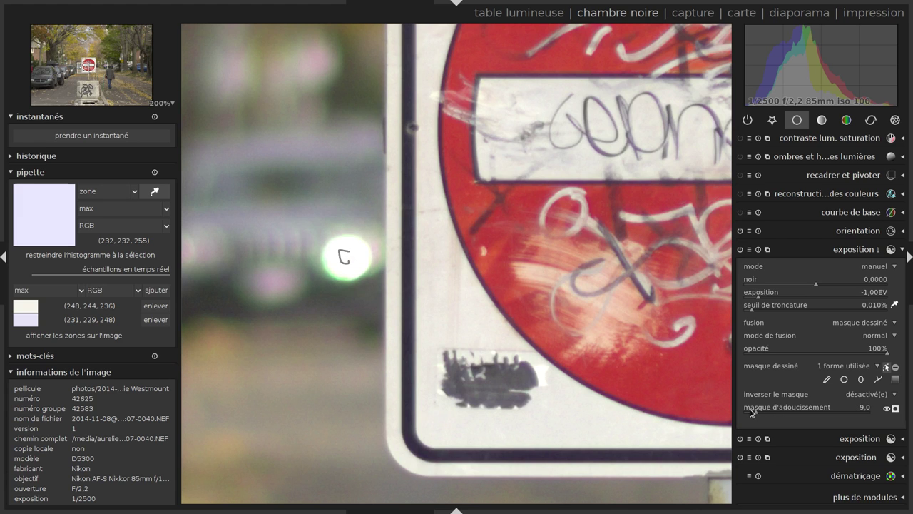
click(750, 412)
click(758, 412)
Compare the bokeh highlight with and without the masked exposure darkening.
click(740, 250)
click(740, 250)
click(740, 250)
click(740, 250)
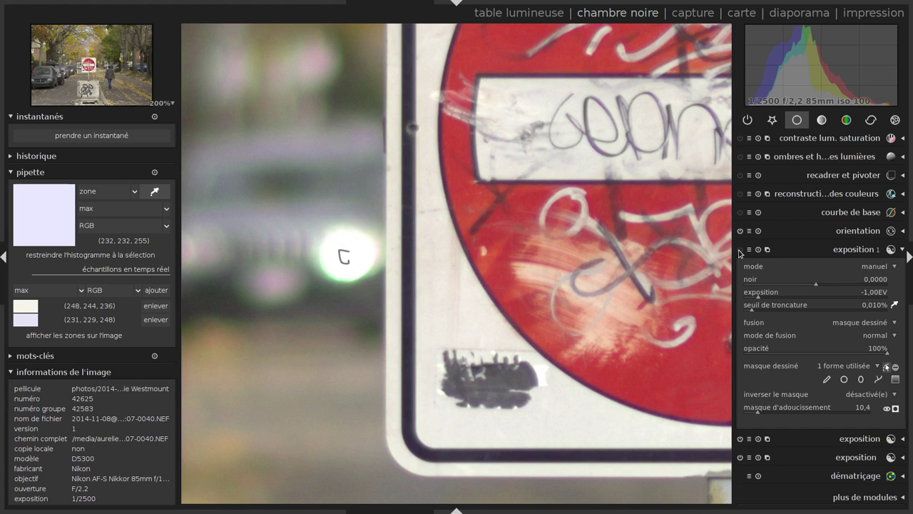
click(740, 249)
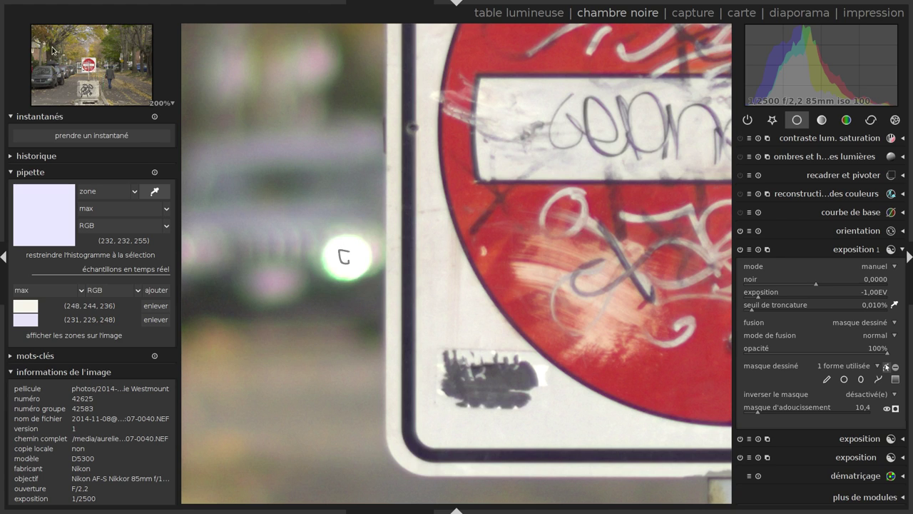
Add a second mask shape over the headlight bokeh at left and fold the exposure settings away.
click(70, 72)
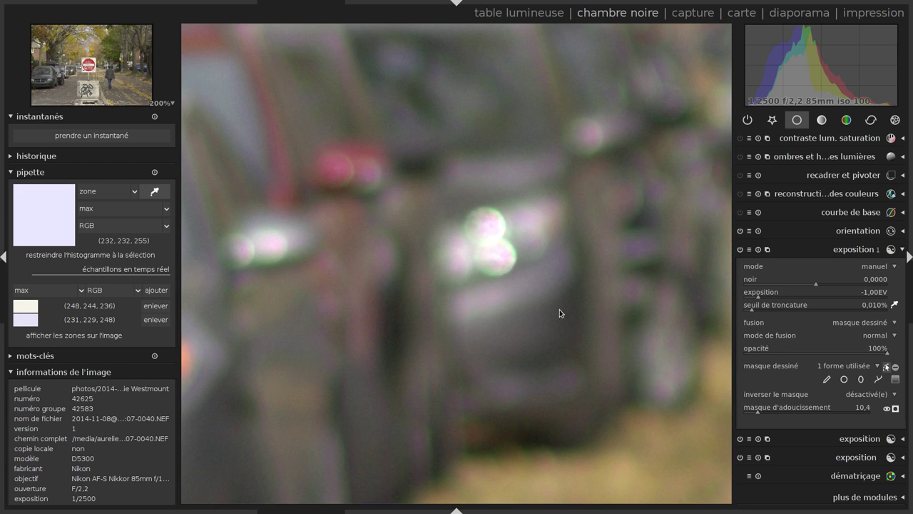
click(827, 379)
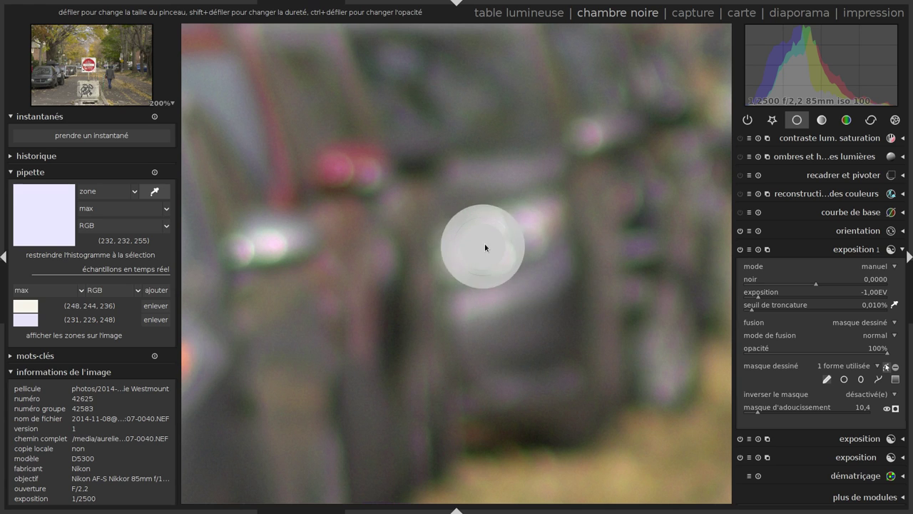
scroll(486, 240, down, 3)
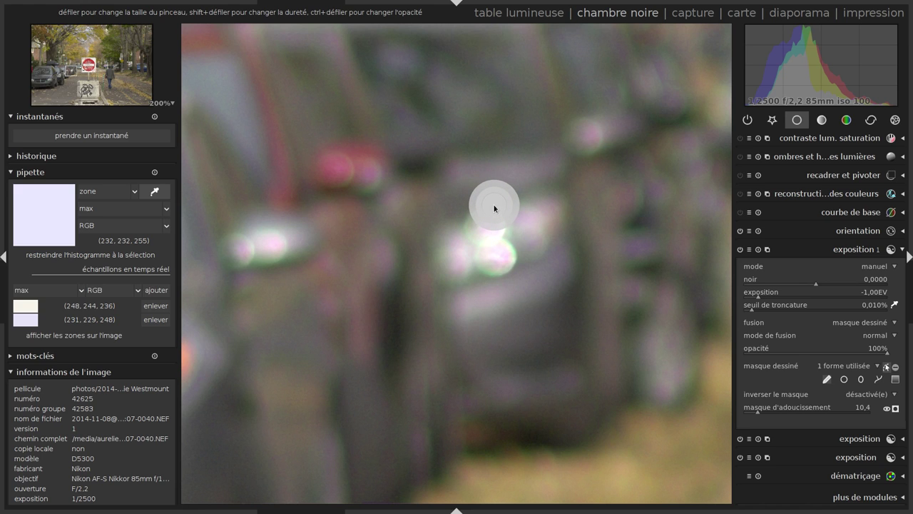
scroll(495, 207, down, 2)
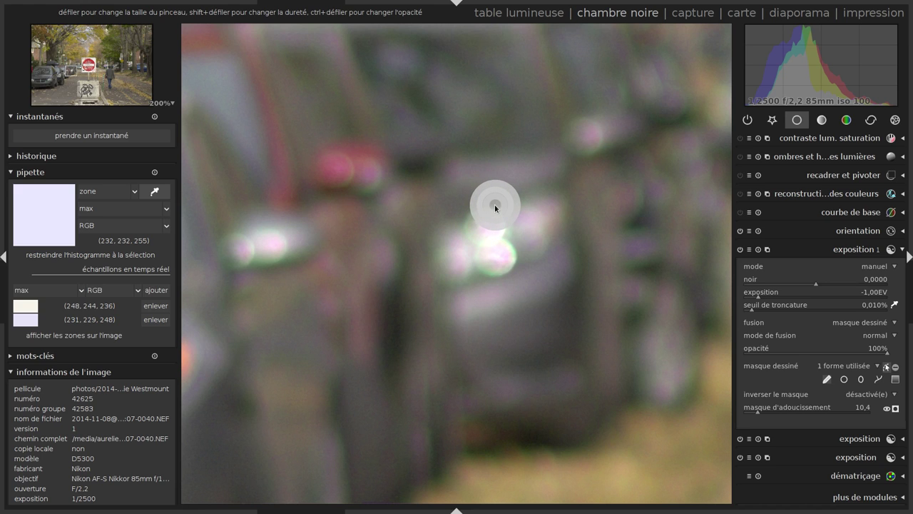
click(490, 244)
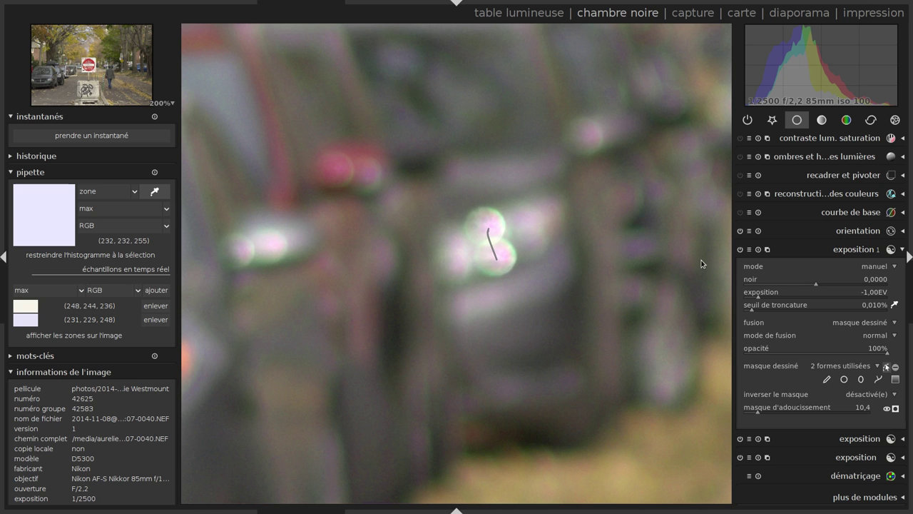
click(838, 246)
Zoom out to fit the whole photo and inspect the second and third exposure instances.
middle_click(580, 222)
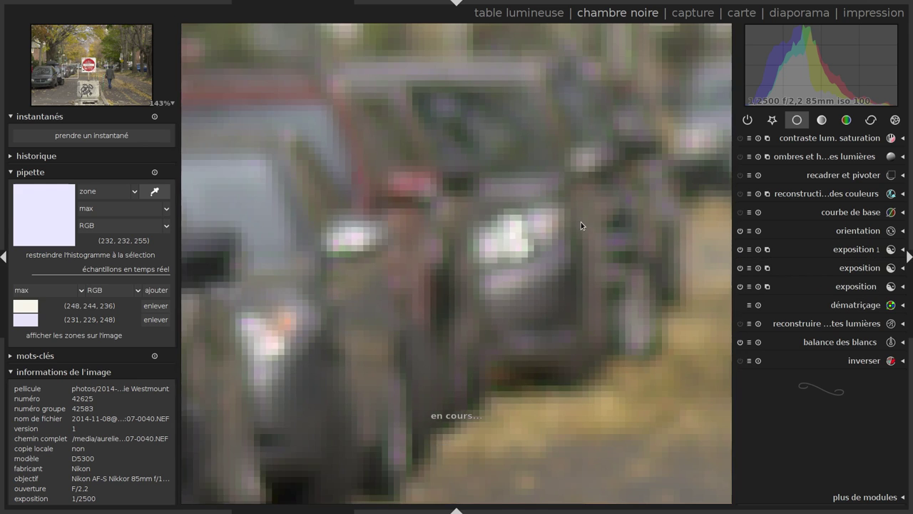
middle_click(582, 222)
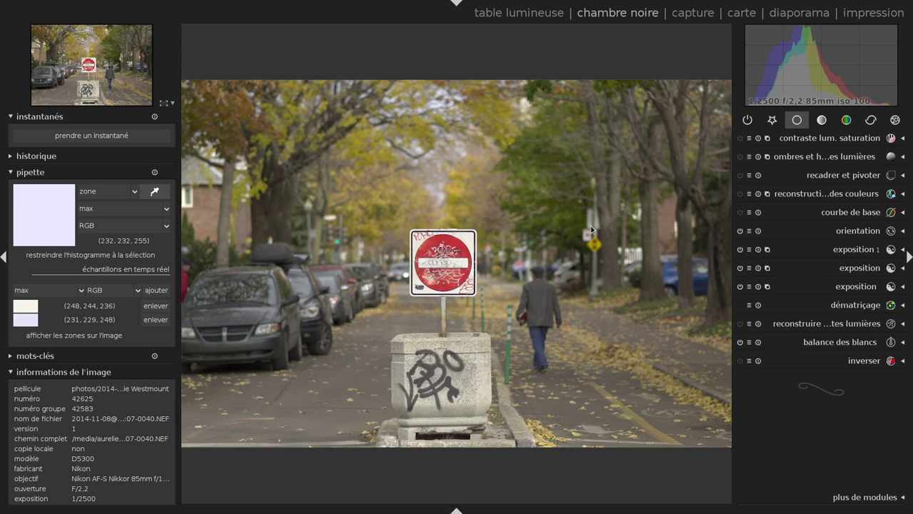
click(792, 286)
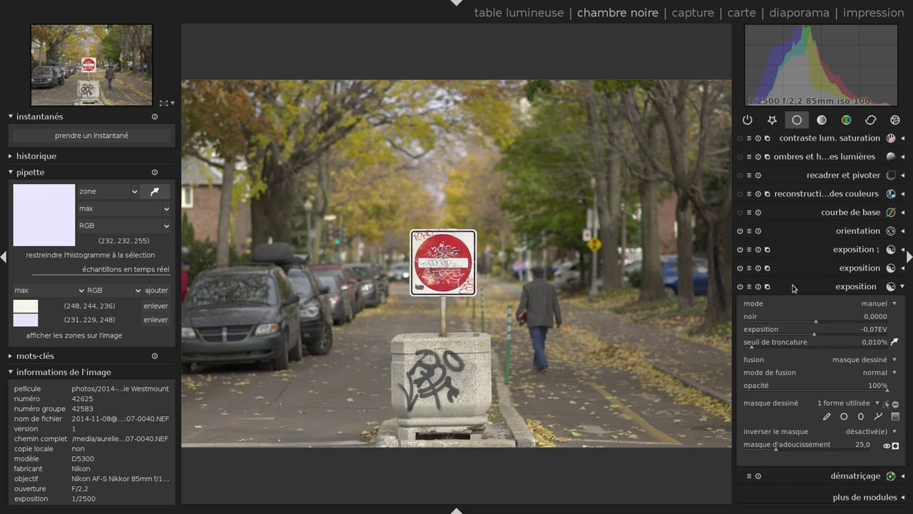
click(797, 270)
click(809, 269)
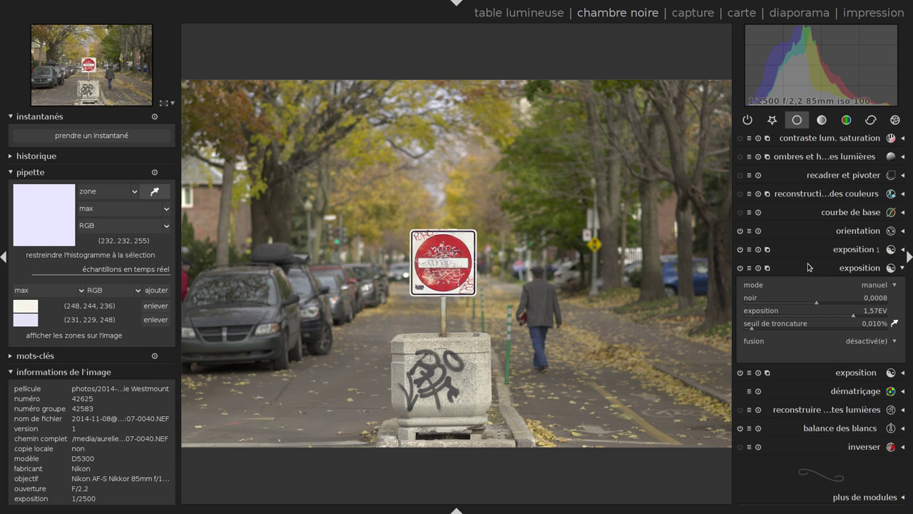
click(808, 267)
Toggle the masked exposure off and back on to compare the photo.
click(820, 251)
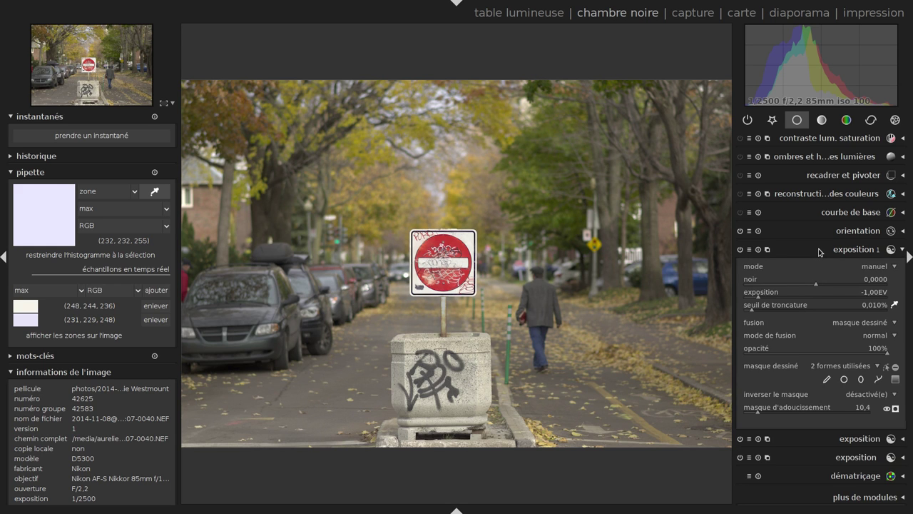
click(820, 251)
click(741, 249)
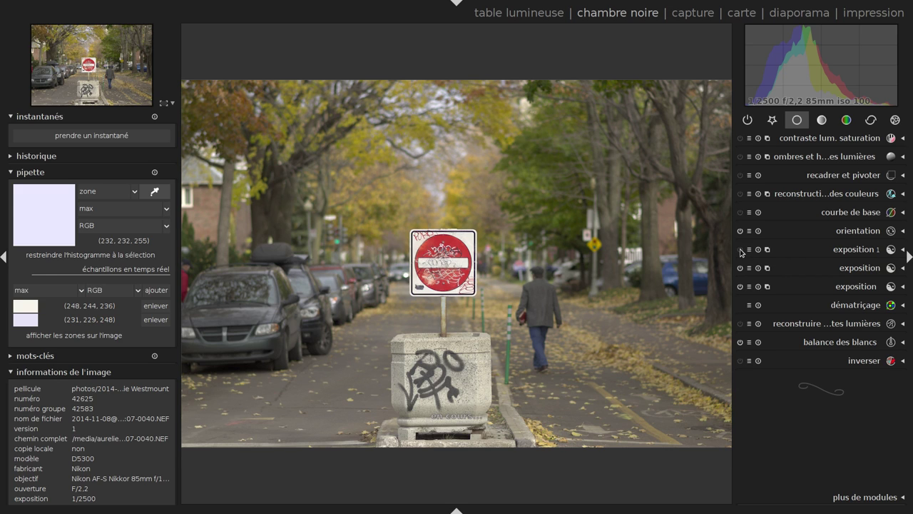
click(741, 250)
Enable colour reconstruction at defaults (threshold 100, spatial 400, range 10) and activate the colour picker.
scroll(398, 268, up, 2)
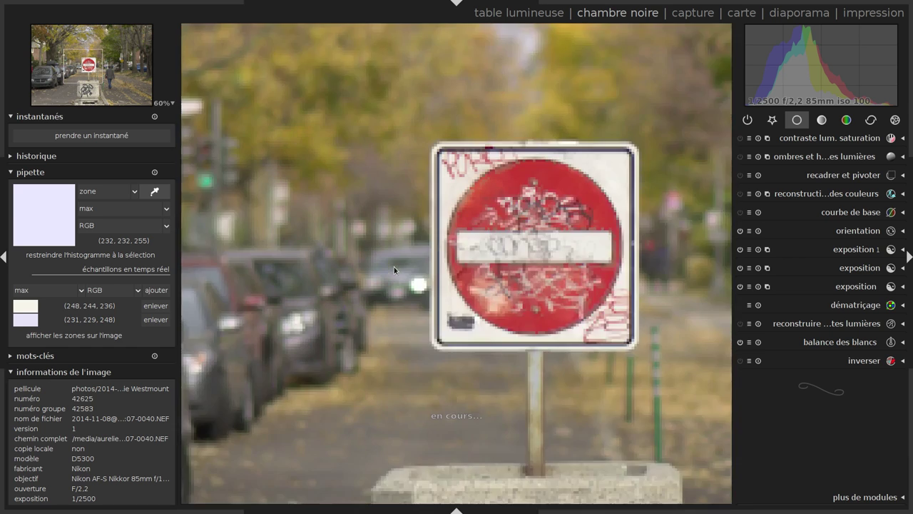
scroll(398, 267, up, 2)
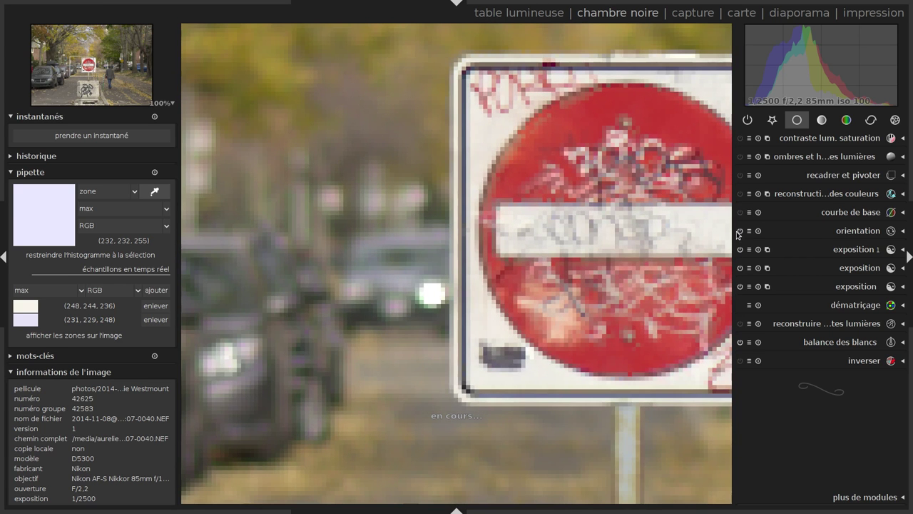
click(835, 197)
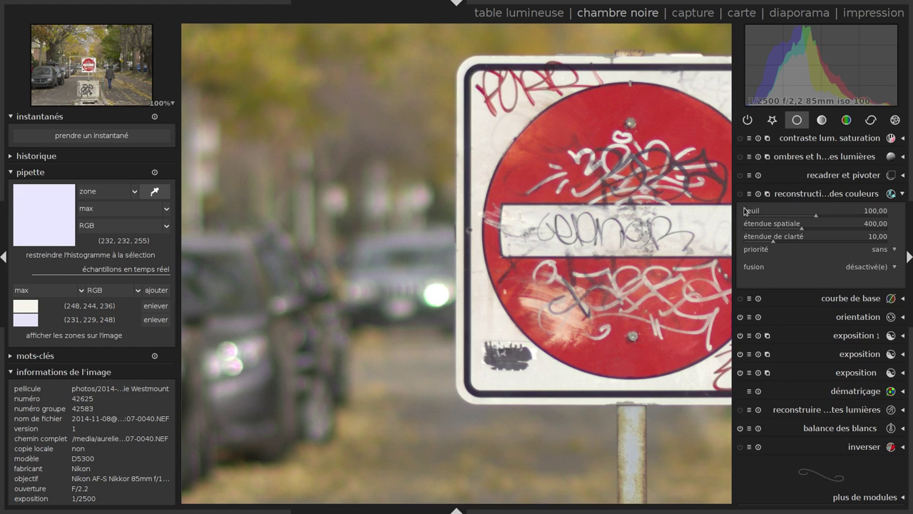
click(740, 195)
click(160, 195)
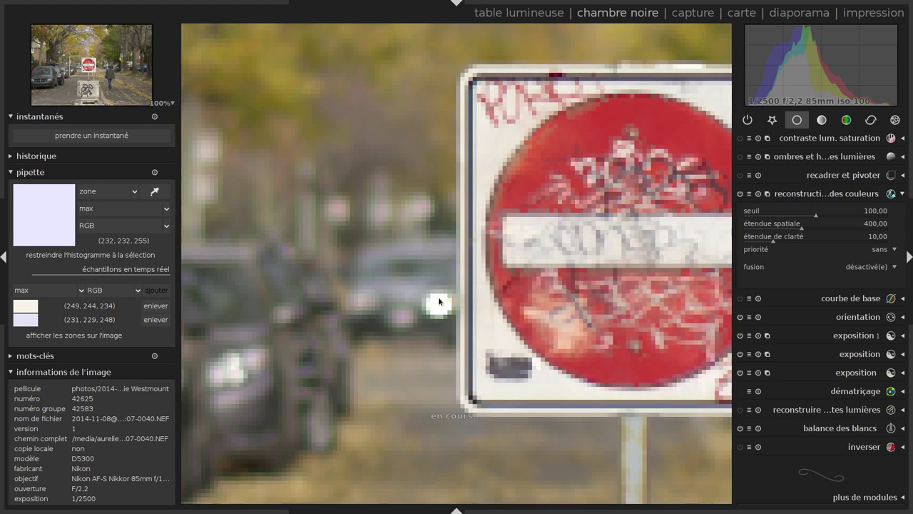
Sample the blown bokeh ball beside the sign, add it to the list, and show its values in Lab.
drag(436, 300, 447, 310)
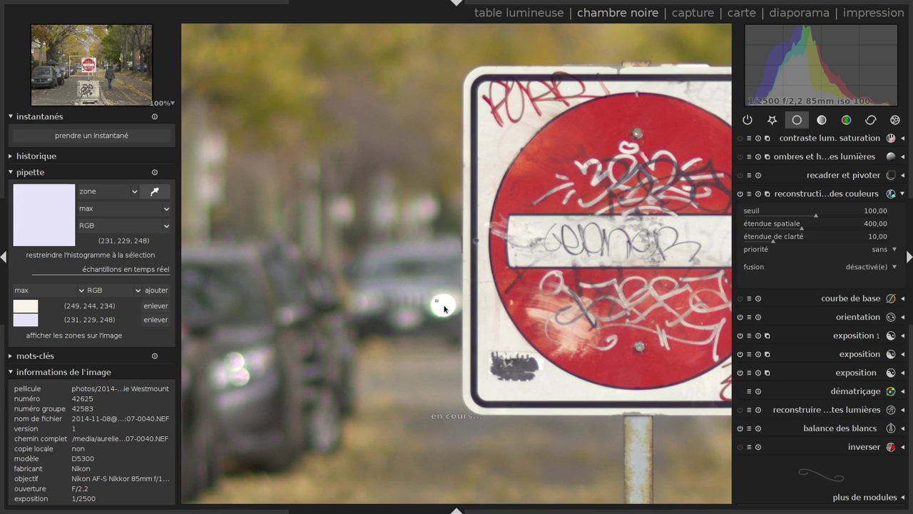
click(158, 290)
click(93, 290)
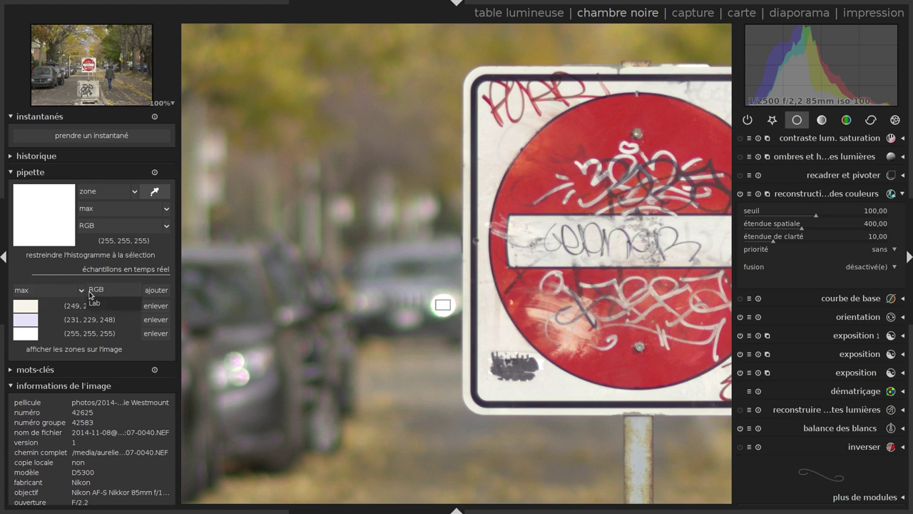
click(94, 314)
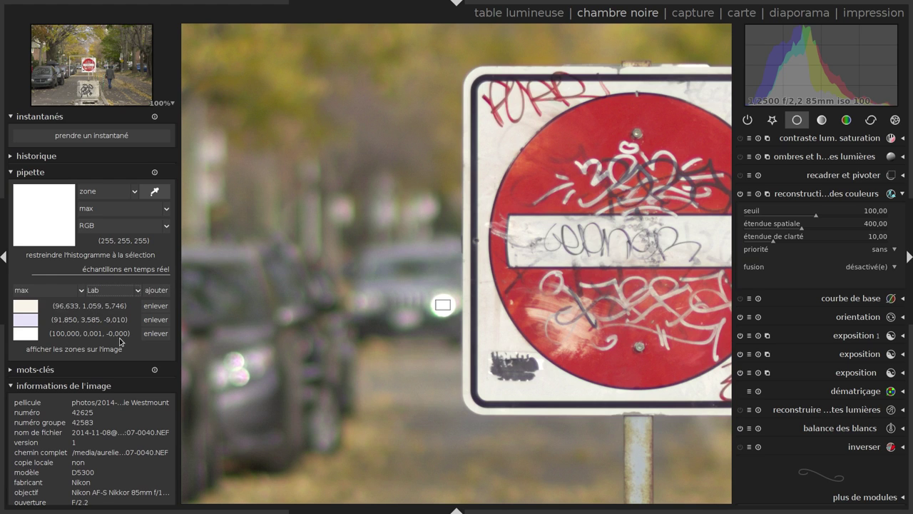
scroll(820, 216, down, 1)
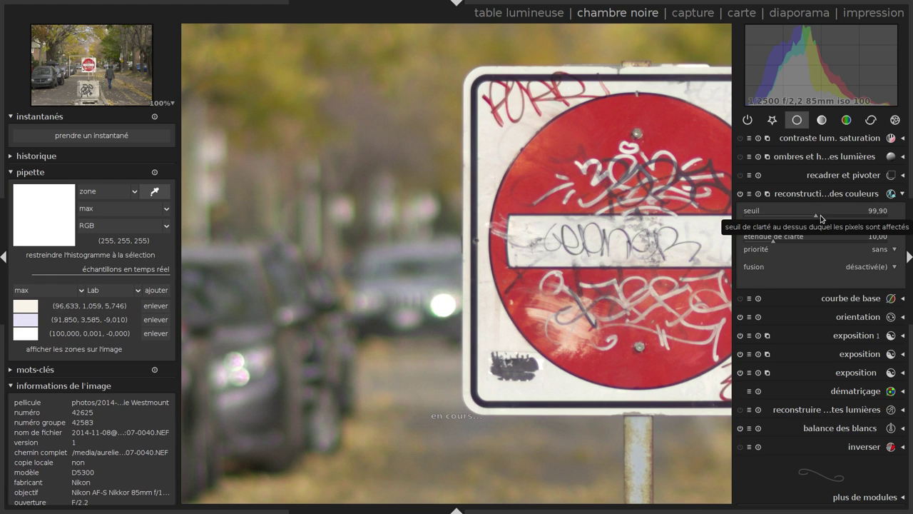
scroll(821, 216, down, 1)
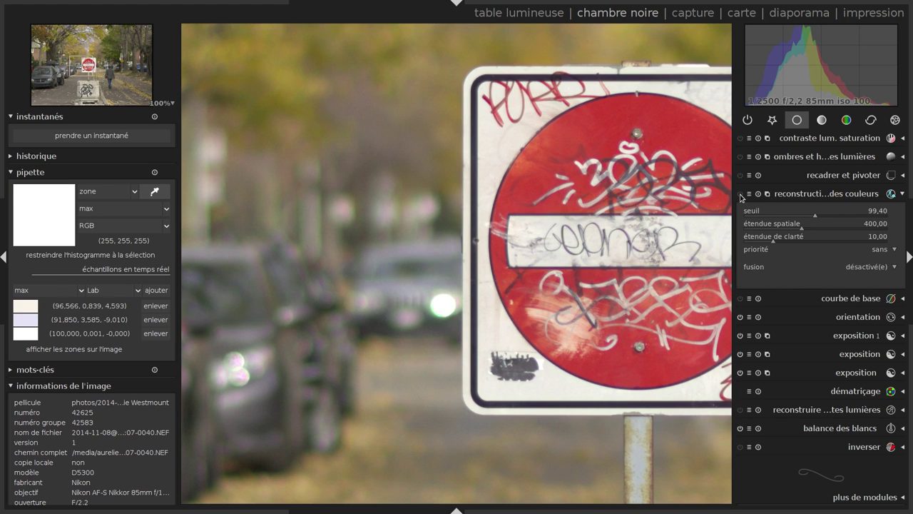
Set colour reconstruction spatial extent to 1000 and threshold to 99.88.
click(825, 226)
click(890, 226)
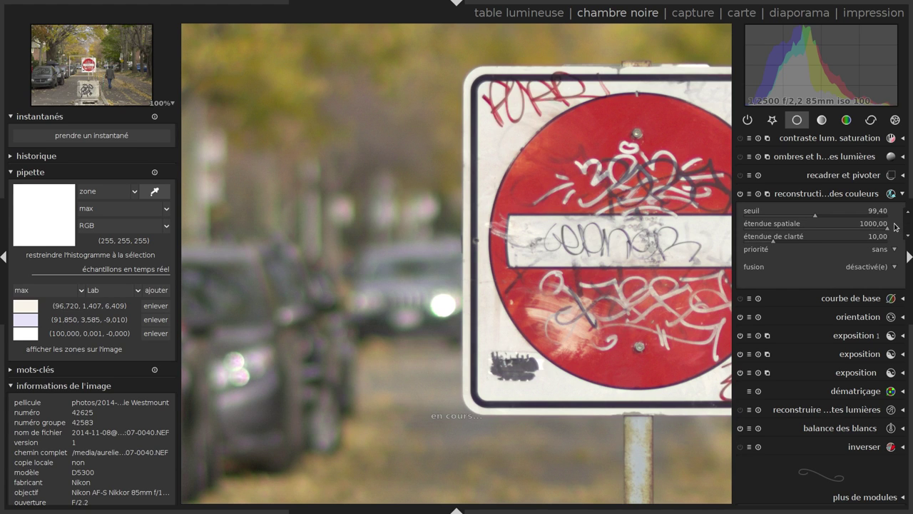
click(801, 218)
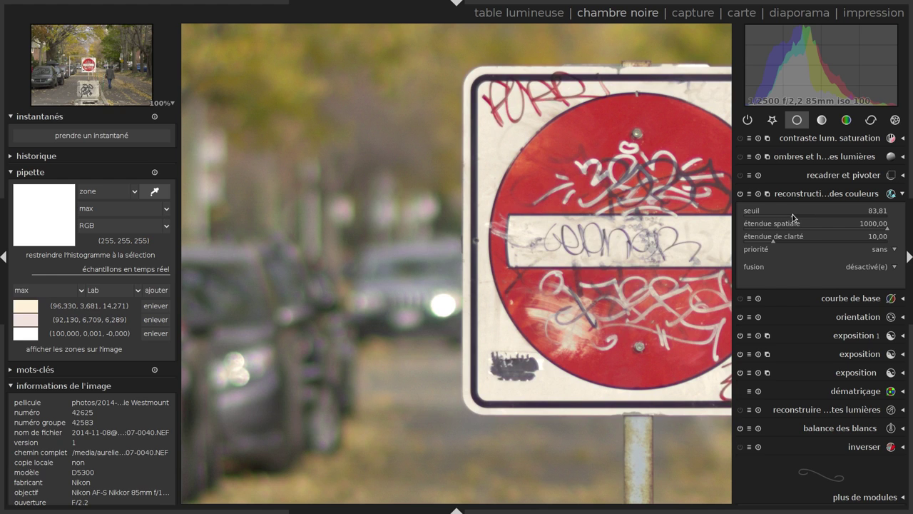
click(817, 215)
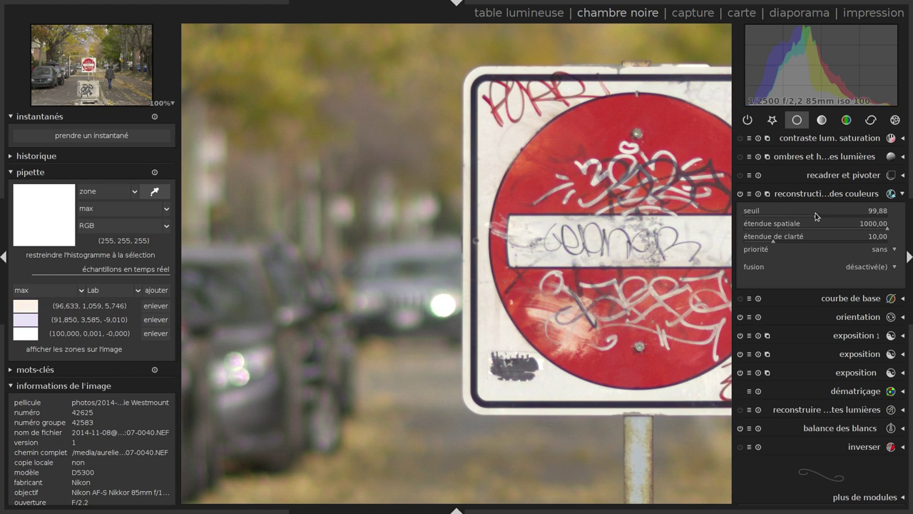
click(823, 192)
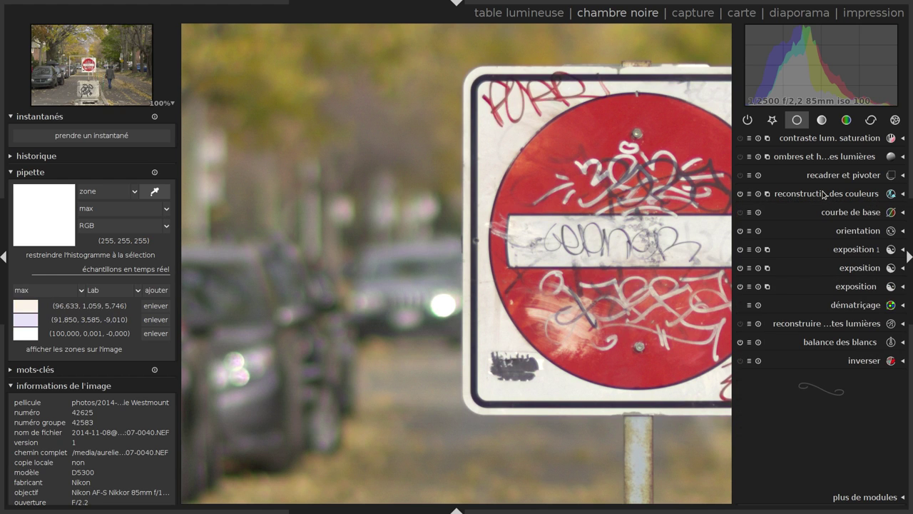
Switch highlight reconstruction to 'reconstruire dans LCh' and compare the bokeh with it on and off.
click(842, 323)
click(832, 341)
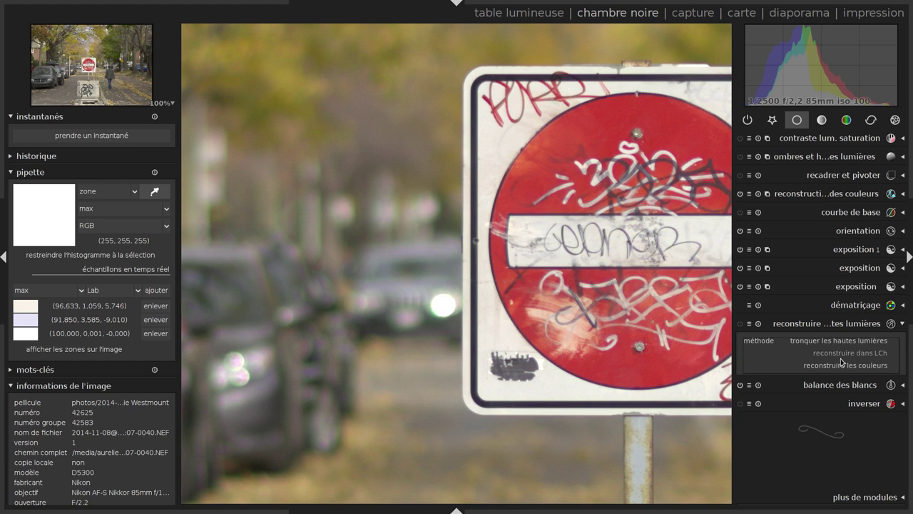
click(843, 354)
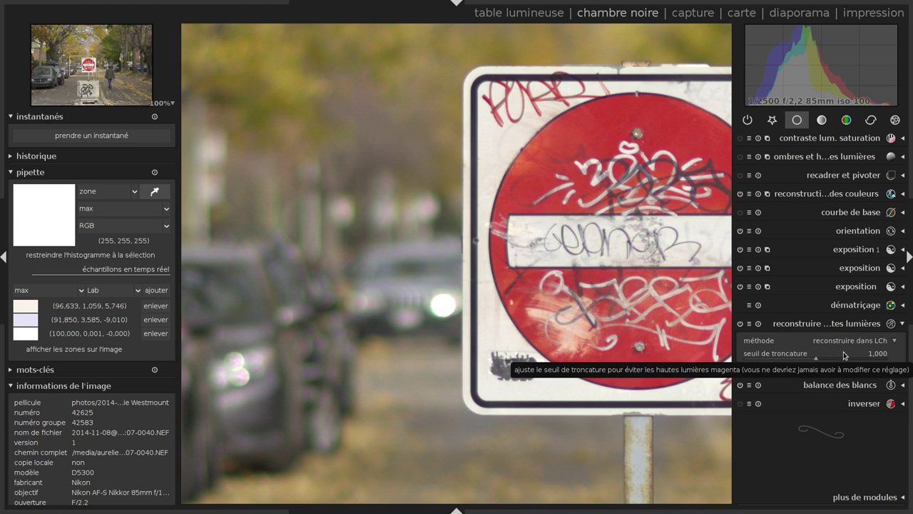
click(742, 324)
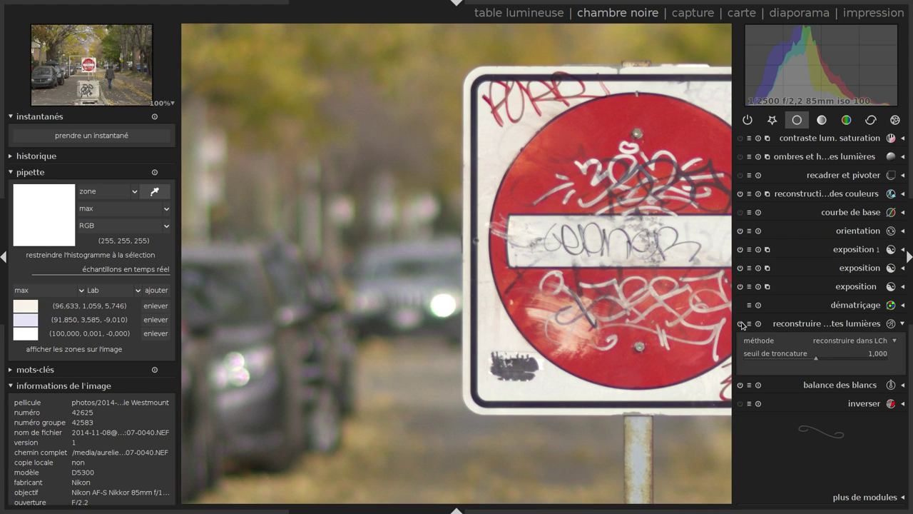
click(741, 323)
click(741, 324)
click(806, 194)
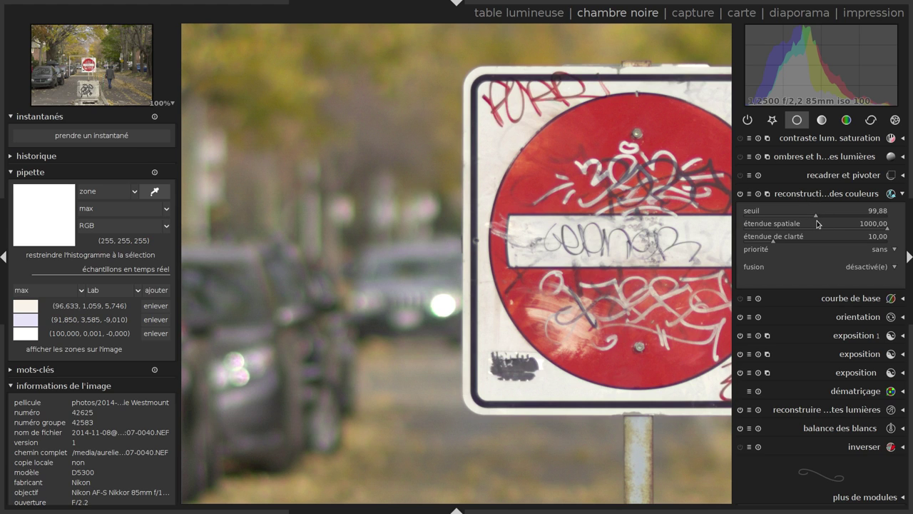
Reset colour reconstruction and lower its threshold to 99.00, keeping spatial extent 400.
click(758, 194)
click(740, 194)
click(741, 194)
scroll(818, 217, down, 1)
scroll(819, 219, down, 1)
scroll(819, 218, down, 2)
Compare the bokeh with colour reconstruction on and off, then view the bokeh at 100%.
click(740, 197)
click(740, 197)
click(740, 197)
click(742, 198)
middle_click(438, 368)
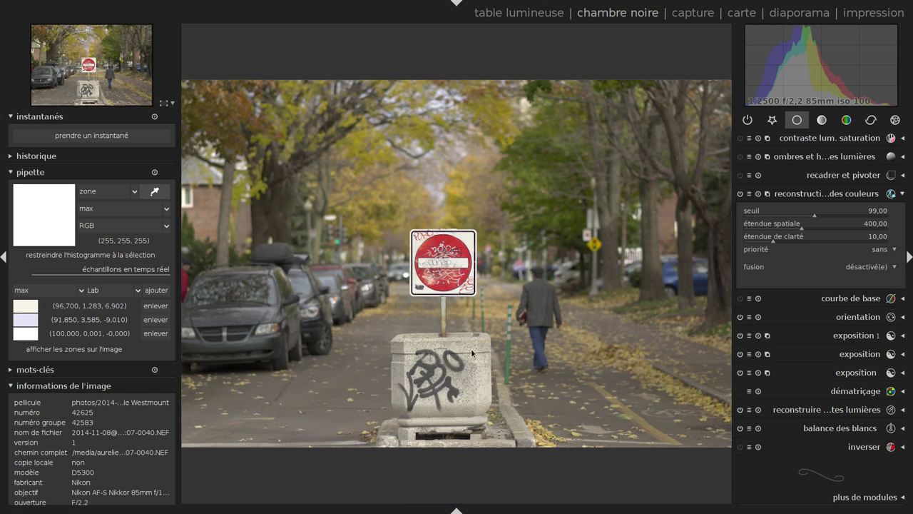
middle_click(390, 267)
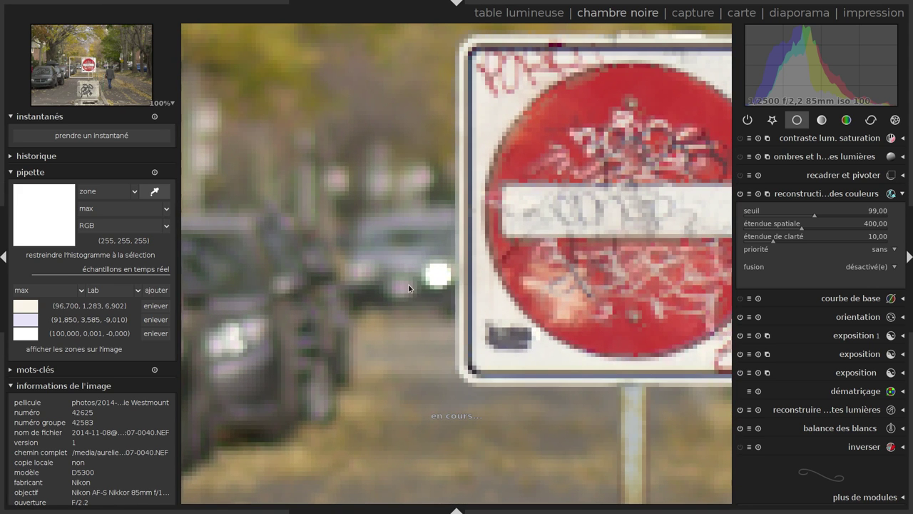
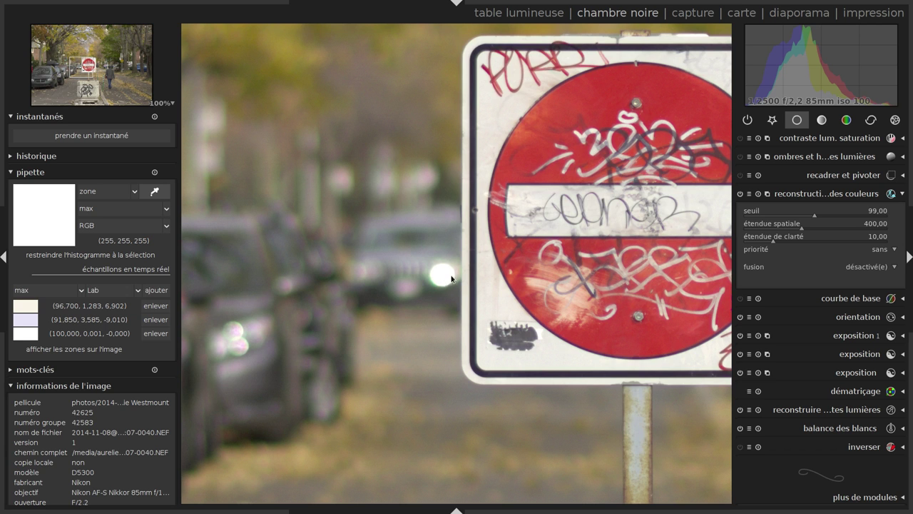
Fit the whole street photo in view and collapse the colour reconstruction module.
middle_click(441, 271)
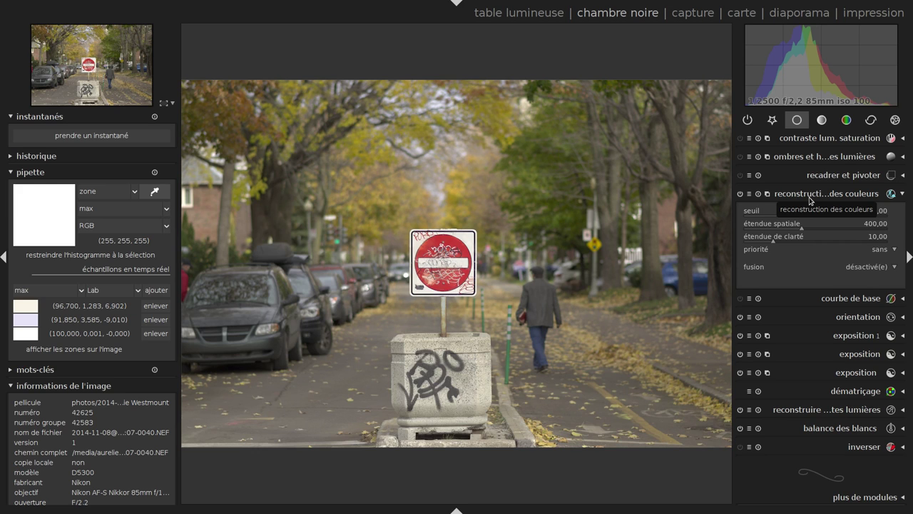
click(811, 197)
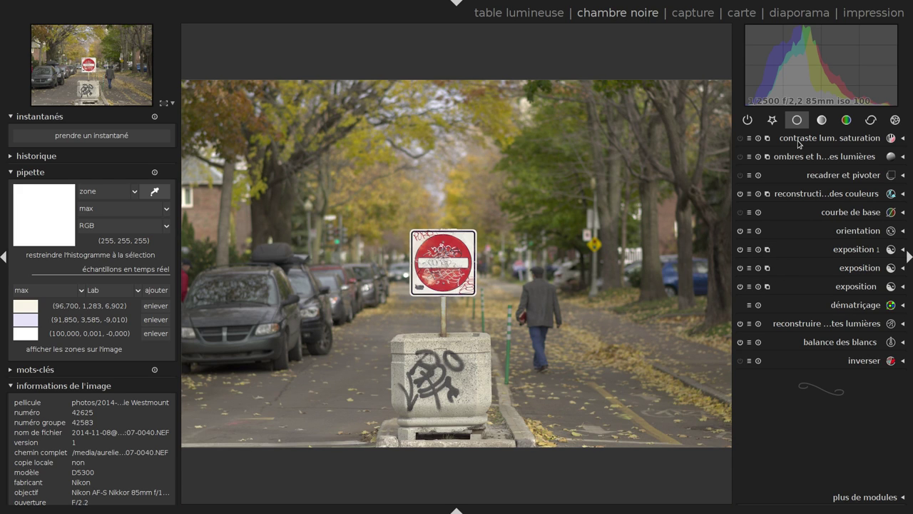
Expand the edit history panel and scroll through its steps.
click(53, 156)
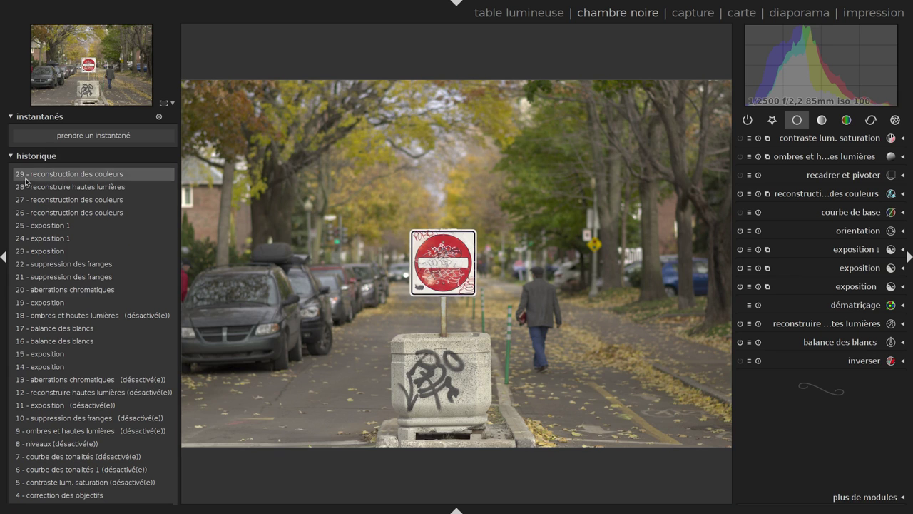
scroll(75, 306, down, 5)
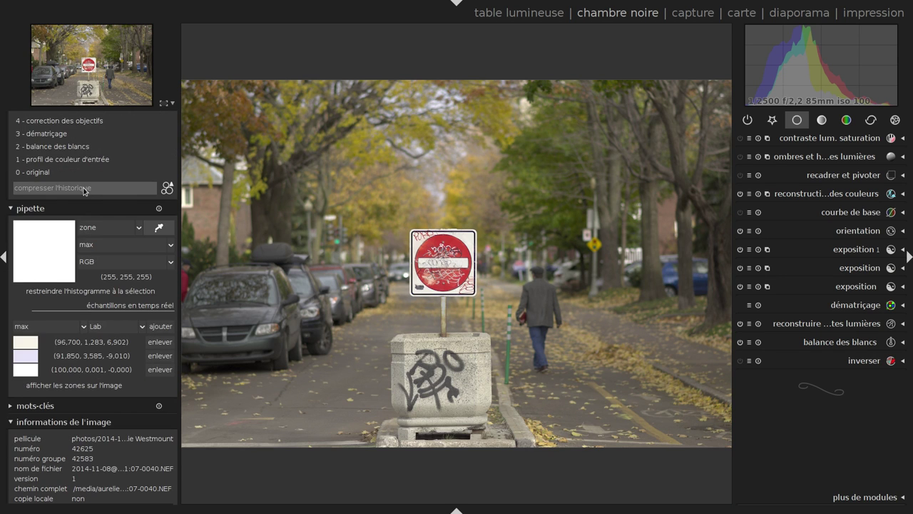
scroll(84, 189, down, 3)
scroll(11, 143, up, 1)
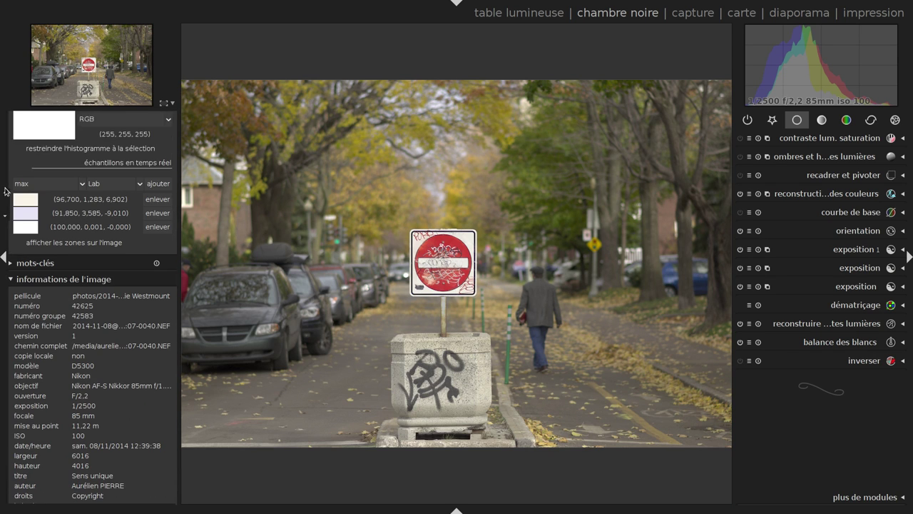
scroll(11, 114, up, 4)
scroll(17, 128, up, 2)
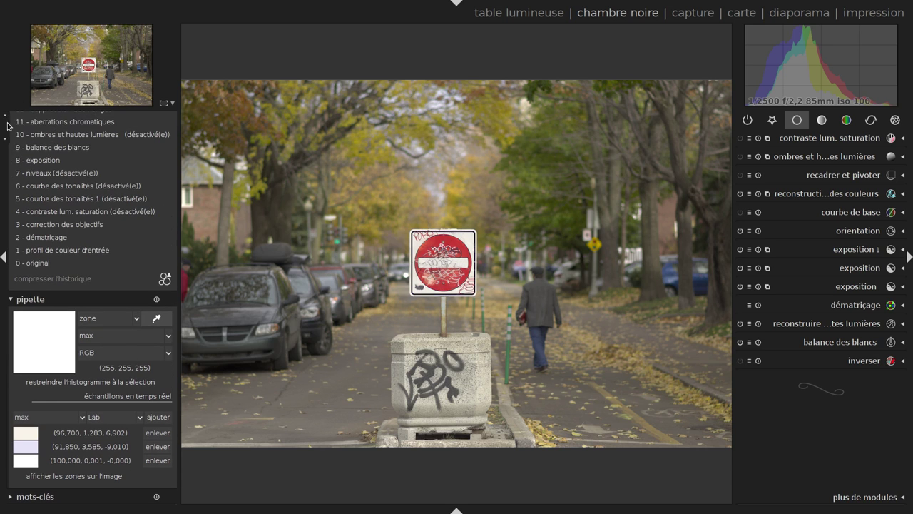
scroll(12, 166, up, 2)
scroll(12, 165, up, 2)
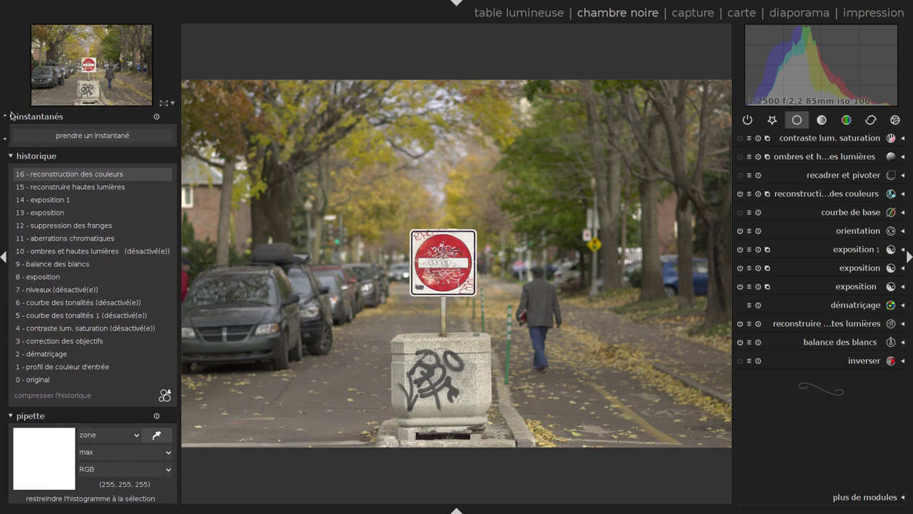
Compare history step 7, return to step 16, and collapse the history and colour picker panels.
click(88, 293)
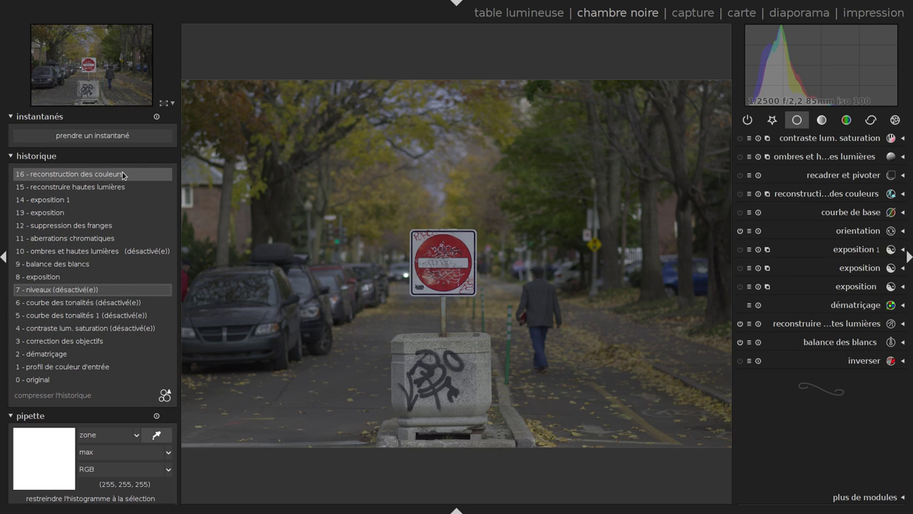
click(122, 174)
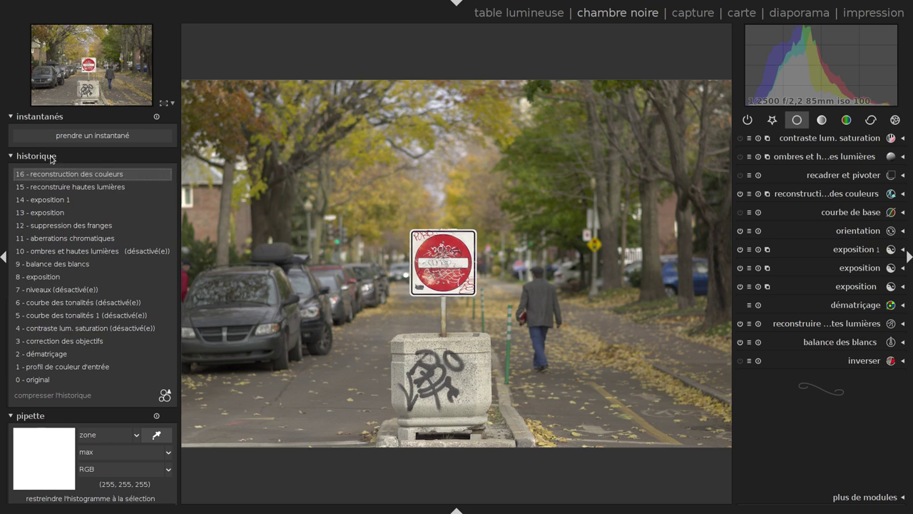
click(38, 157)
click(17, 173)
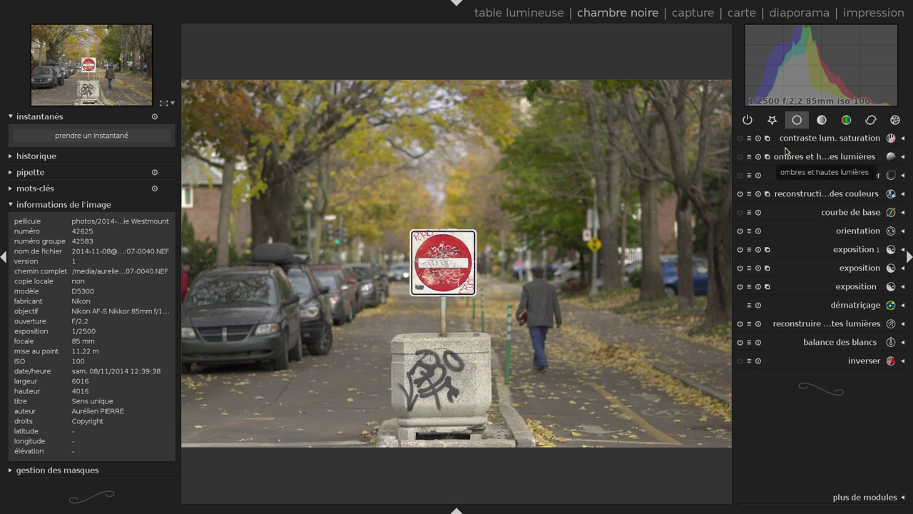
Desaturate to saturation -1.00, then apply auto levels with the midtone marker shifted to brighten.
click(792, 139)
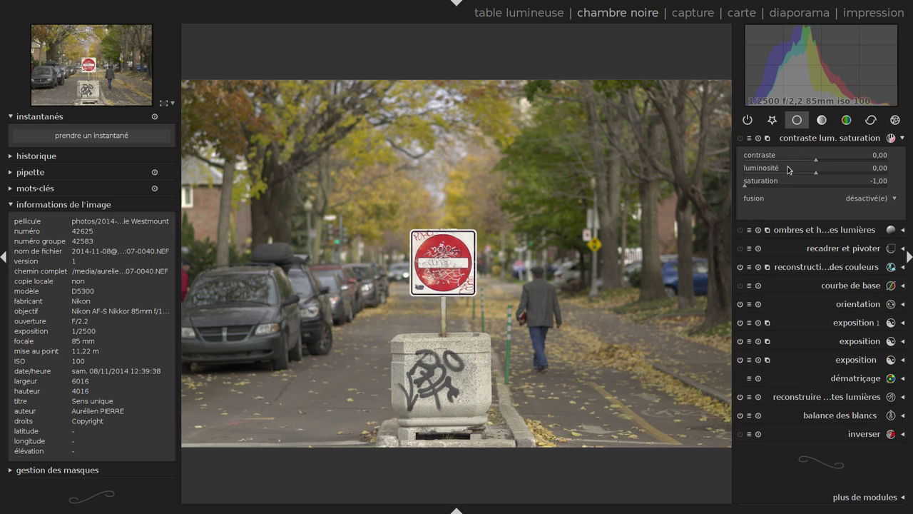
click(740, 138)
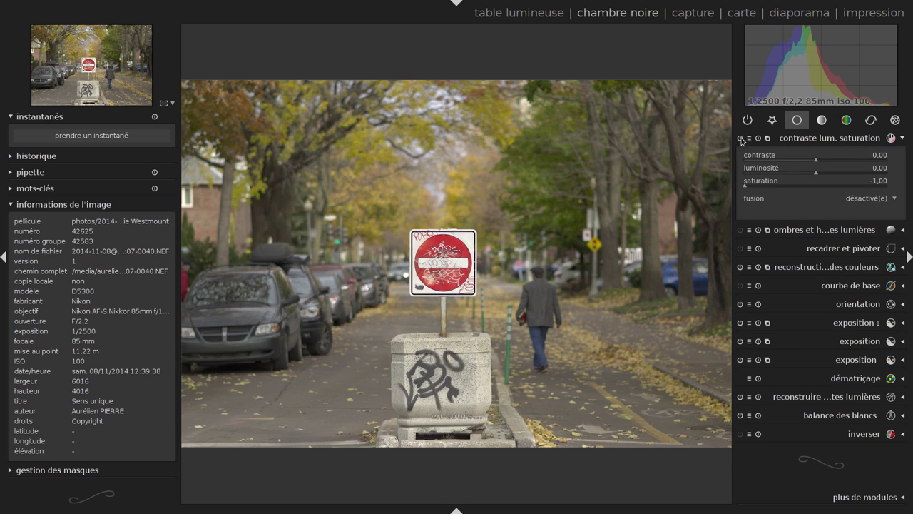
click(822, 119)
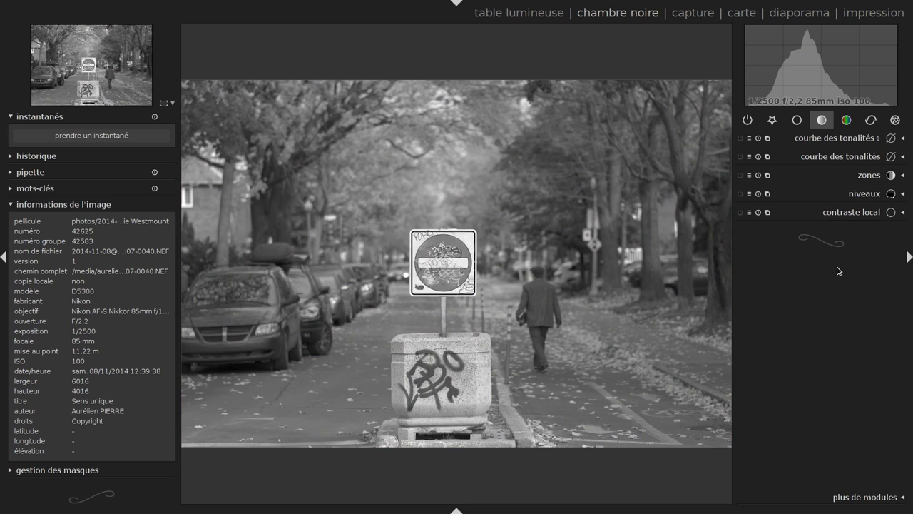
click(828, 197)
click(812, 200)
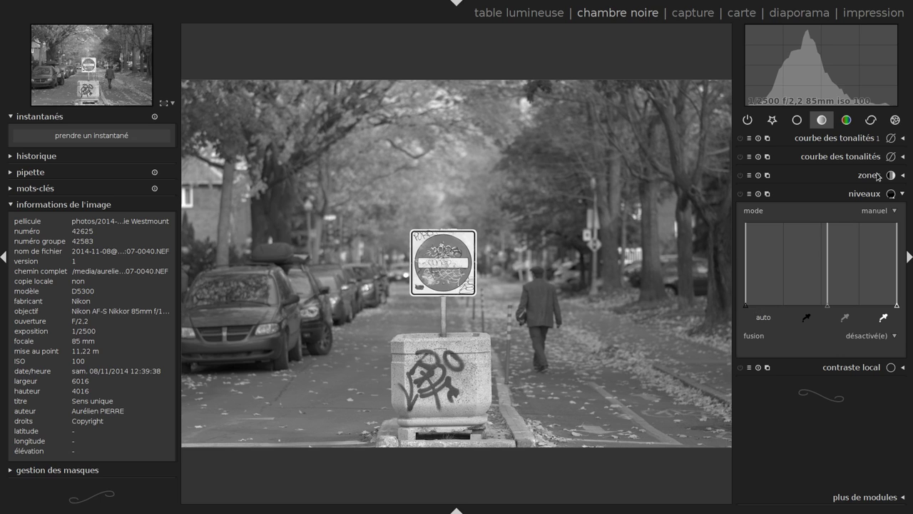
click(775, 319)
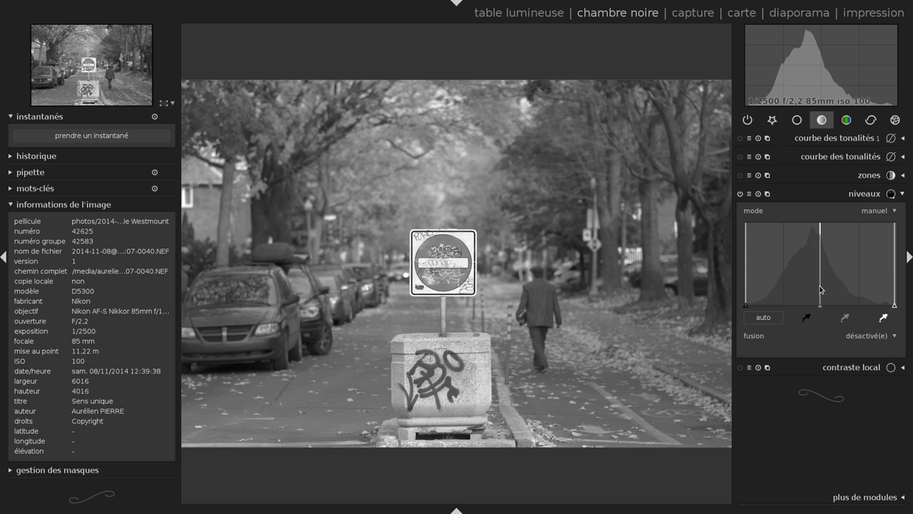
mouse_move(819, 289)
mouse_down()
mouse_move(830, 262)
mouse_move(827, 279)
mouse_up()
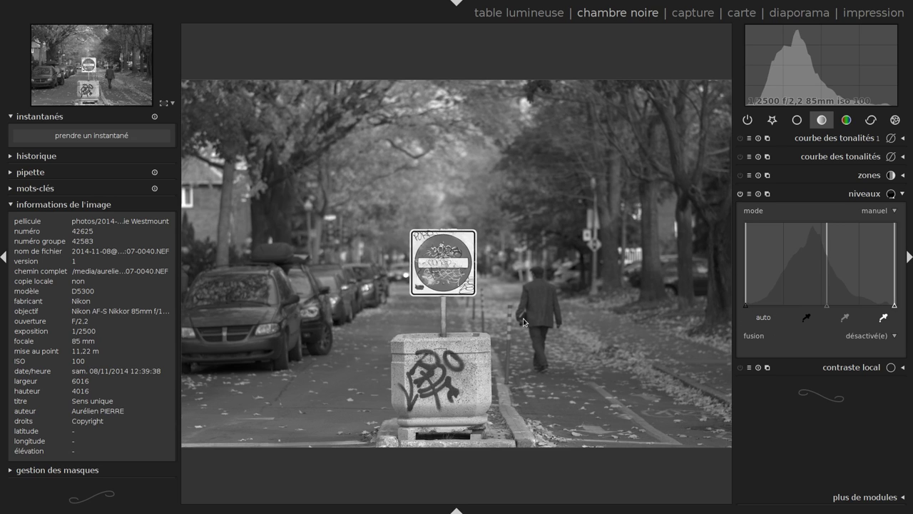
click(849, 192)
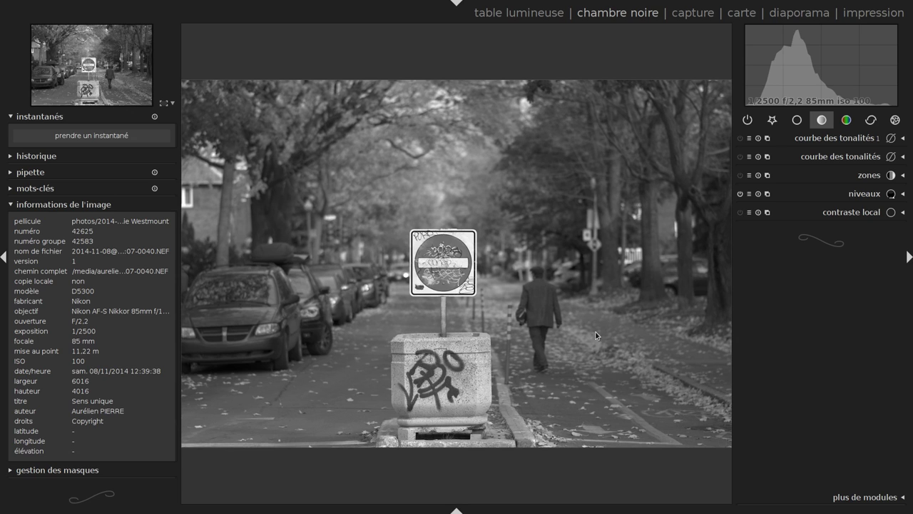
Apply the S + 2 preset to the second tone curve and show the filmstrip.
click(792, 159)
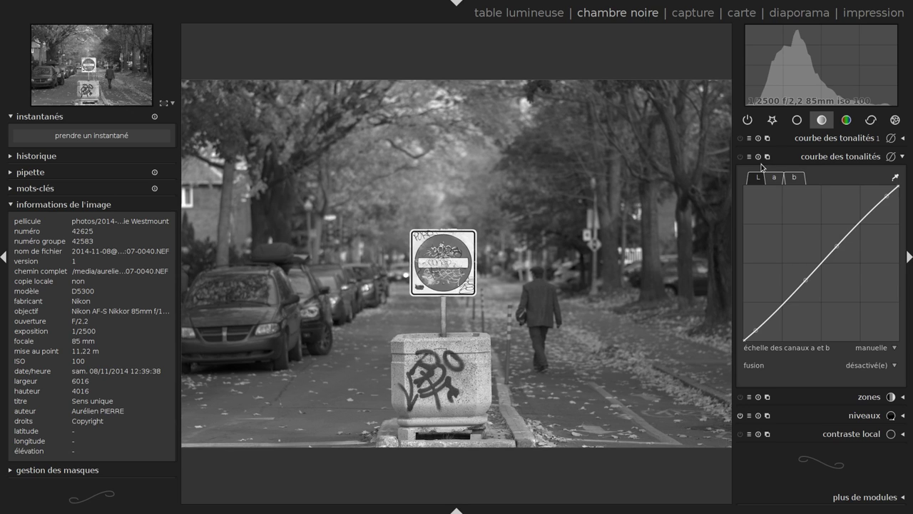
click(749, 158)
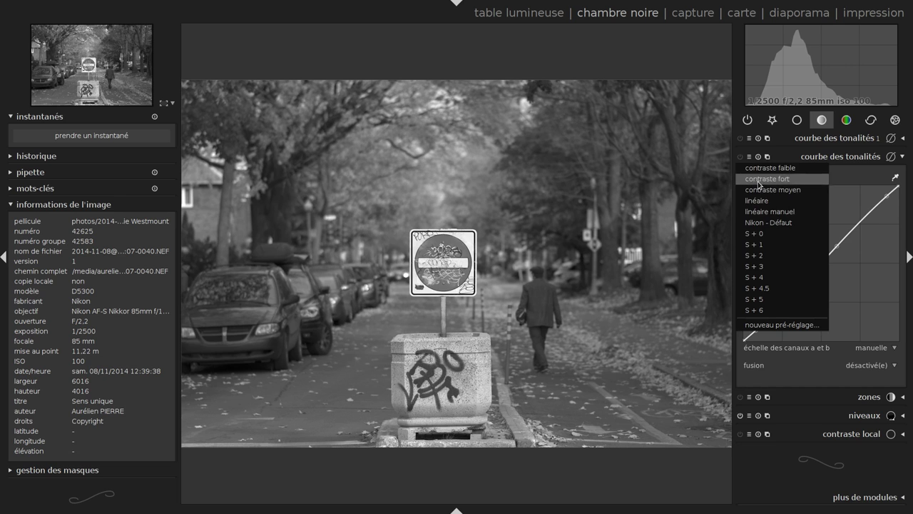
click(765, 257)
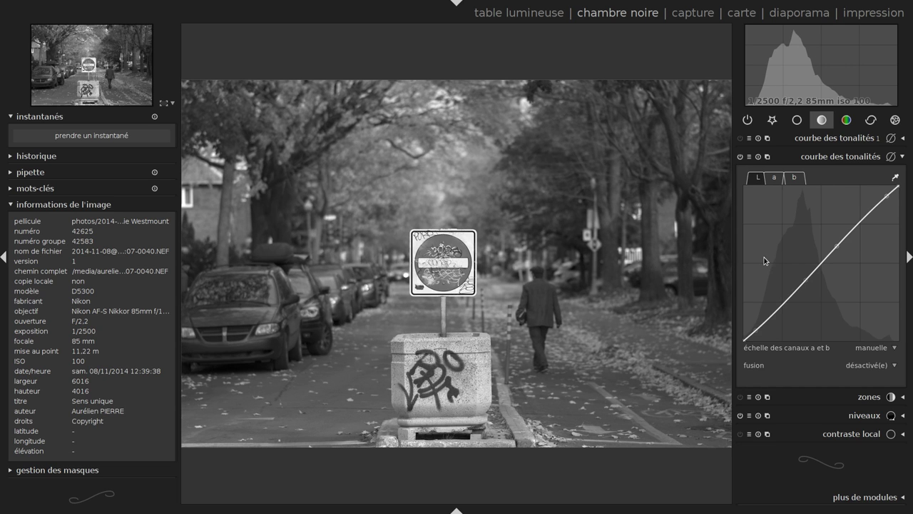
click(741, 157)
click(867, 159)
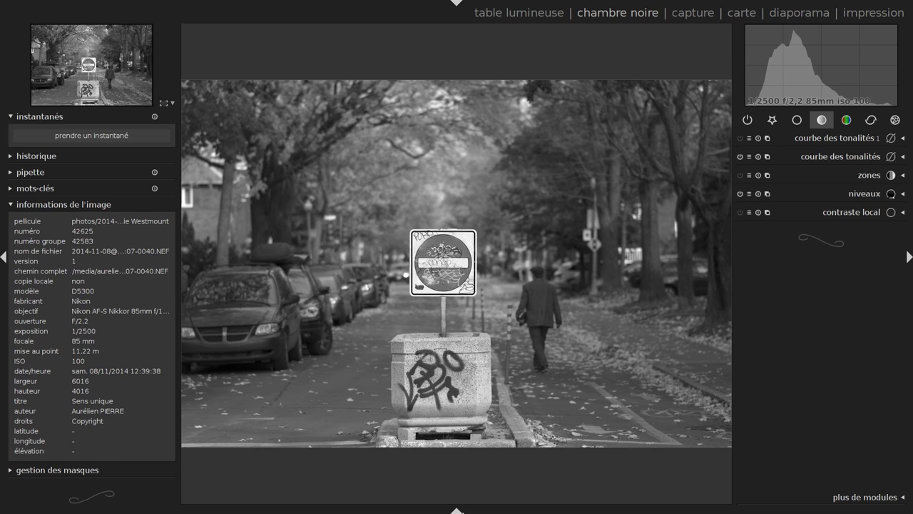
click(457, 509)
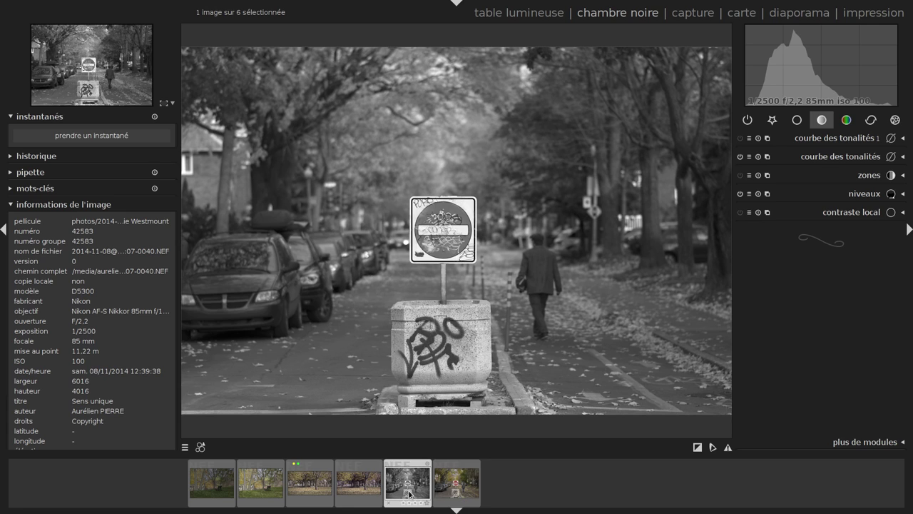
Open duplicate version 1 from the filmstrip and show the basic module group.
click(410, 491)
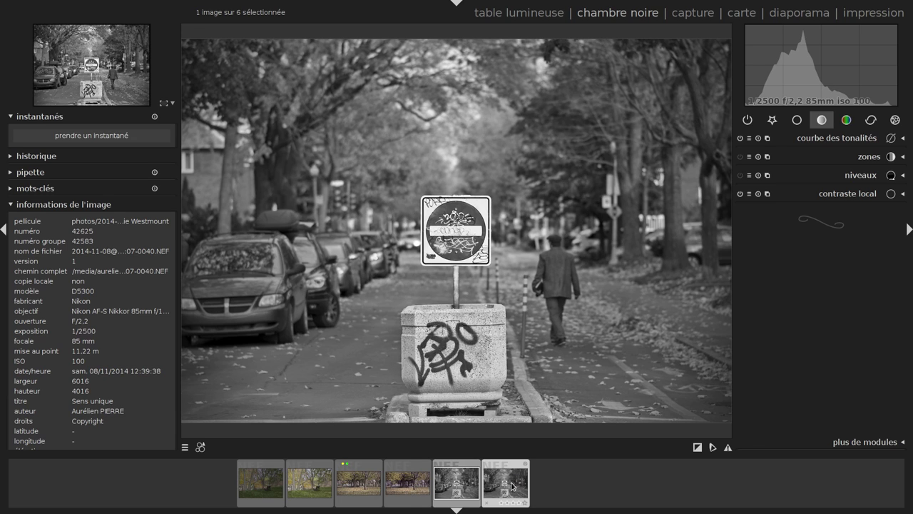
click(512, 487)
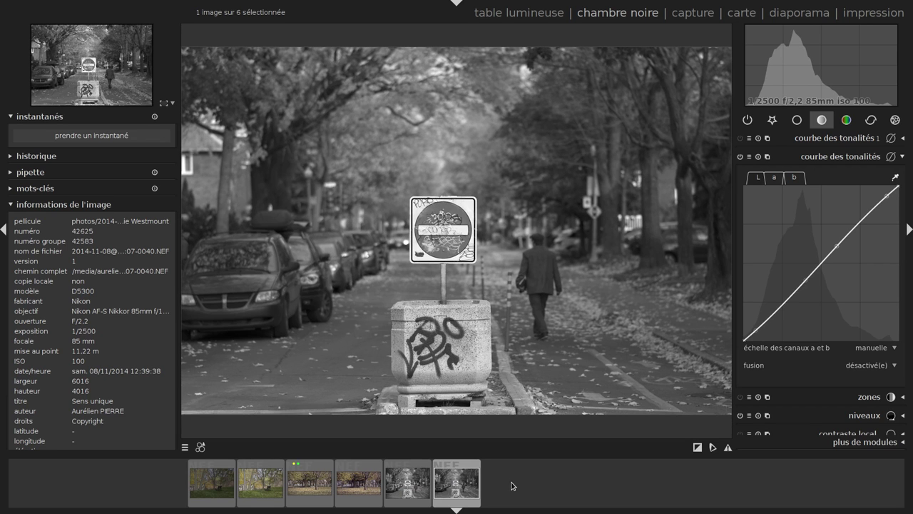
click(833, 156)
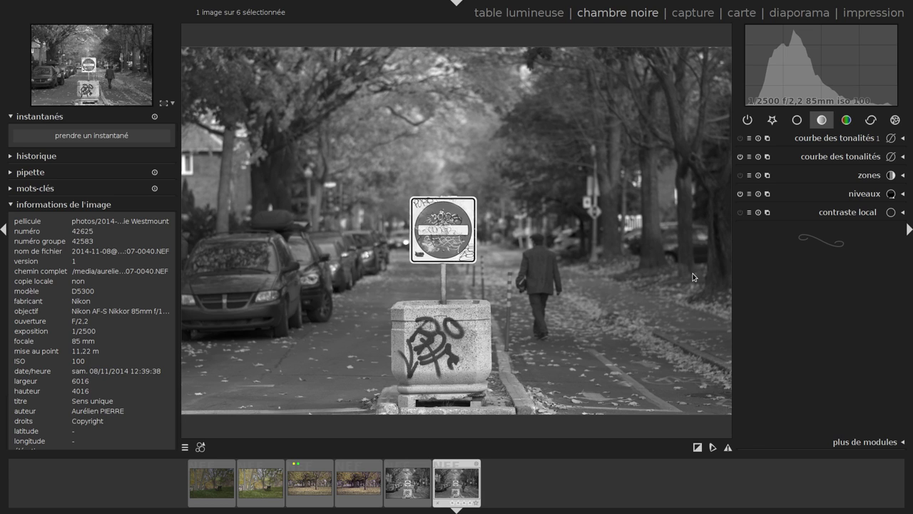
click(797, 120)
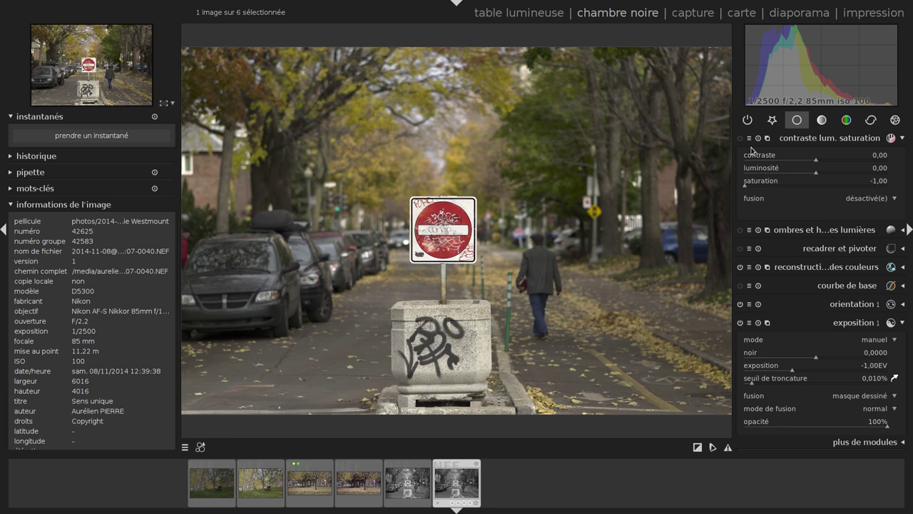
Apply the channel mixer's N&B Ilford preset with gris as destination channel.
click(833, 143)
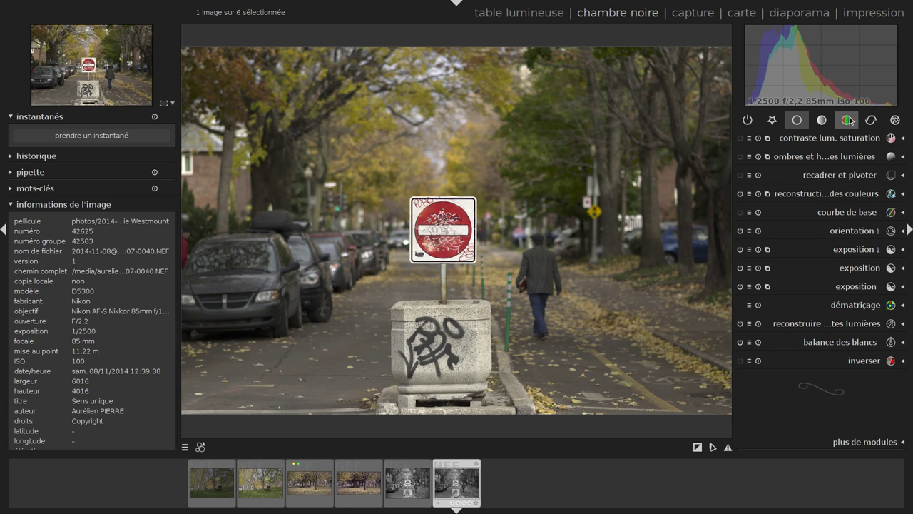
click(457, 510)
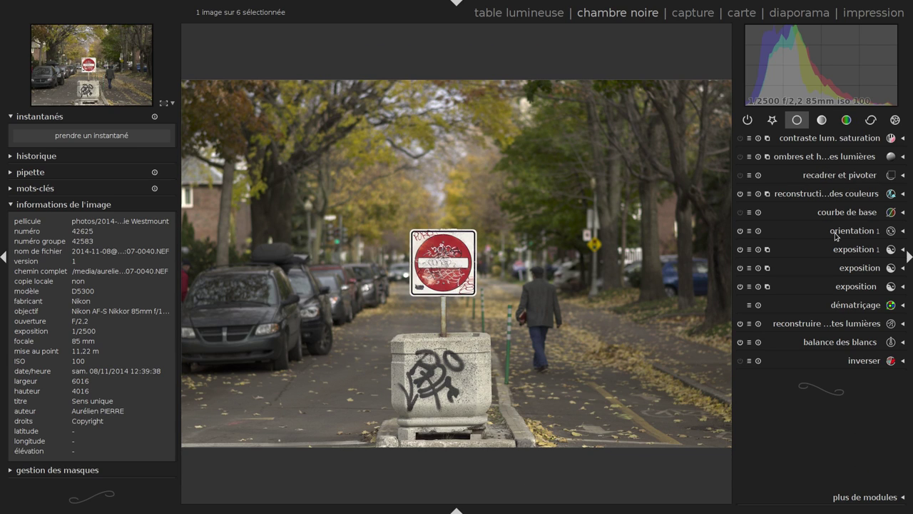
click(847, 120)
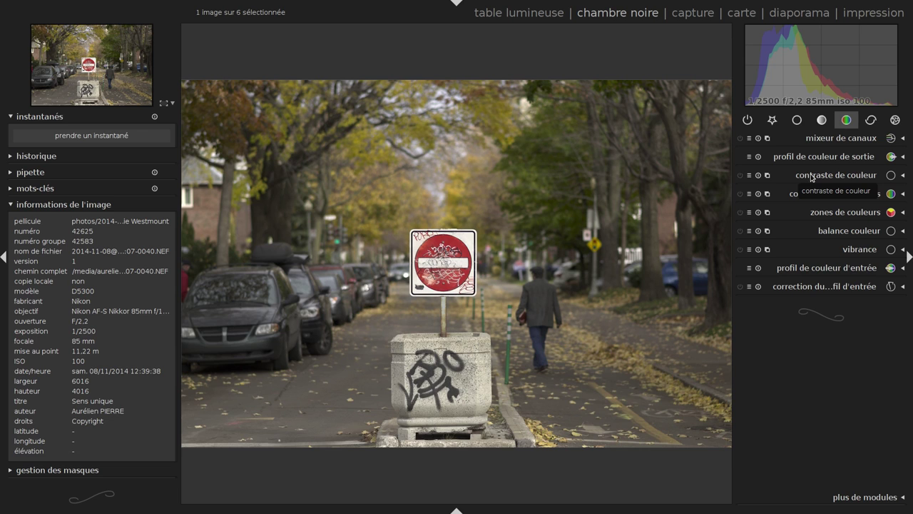
click(804, 142)
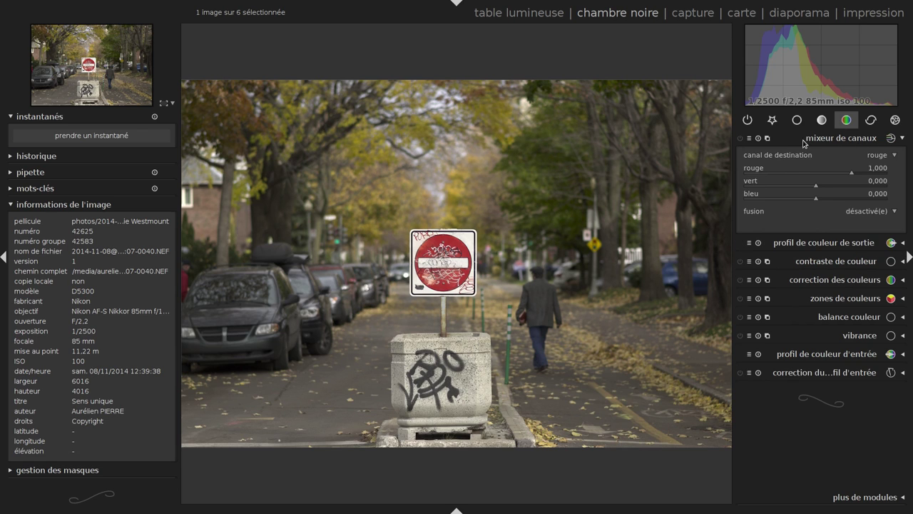
click(749, 138)
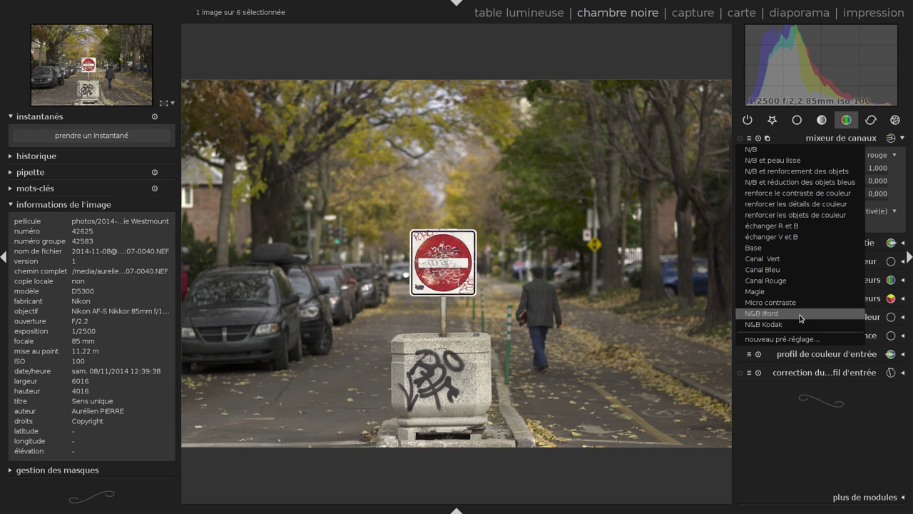
click(801, 314)
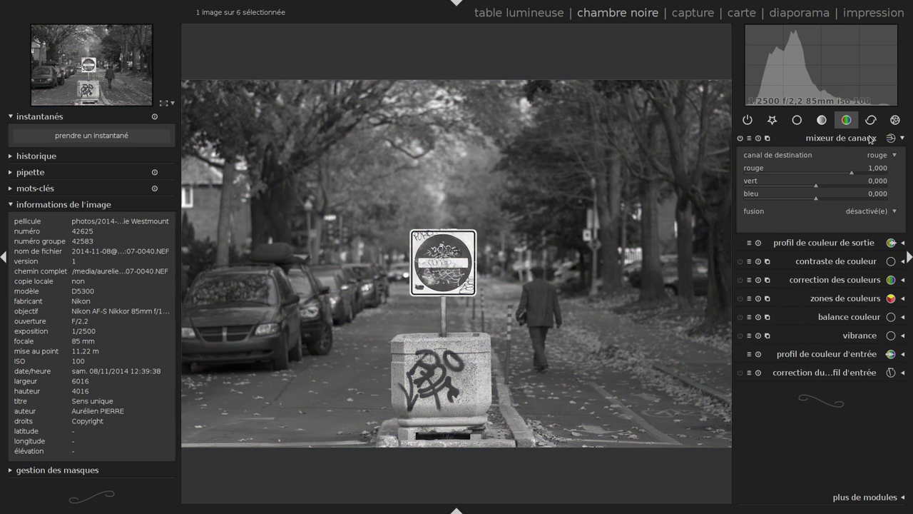
click(884, 155)
click(882, 192)
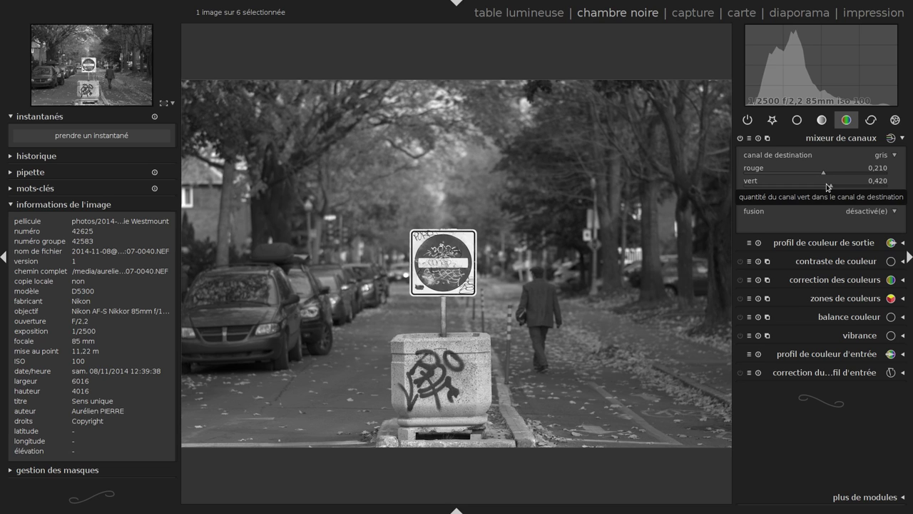
Compare the N&B Kodak and N&B Ilford channel mixer presets.
click(749, 138)
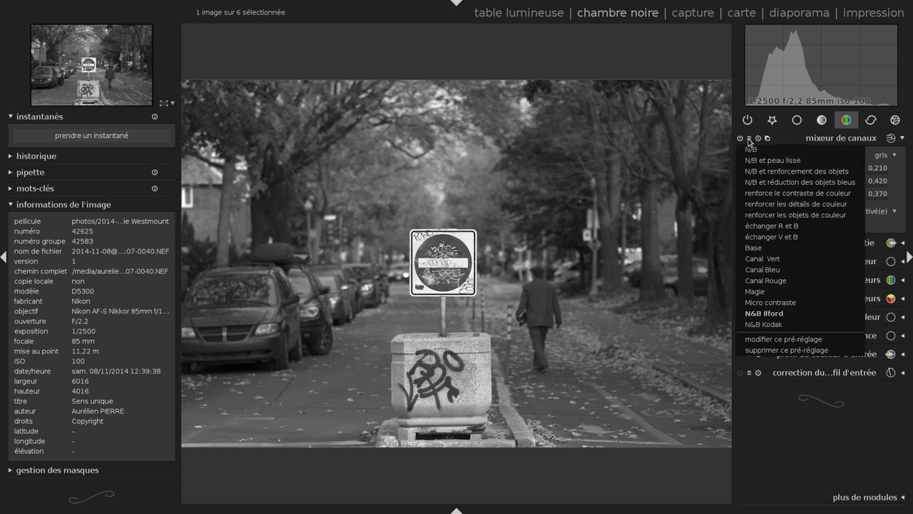
click(811, 324)
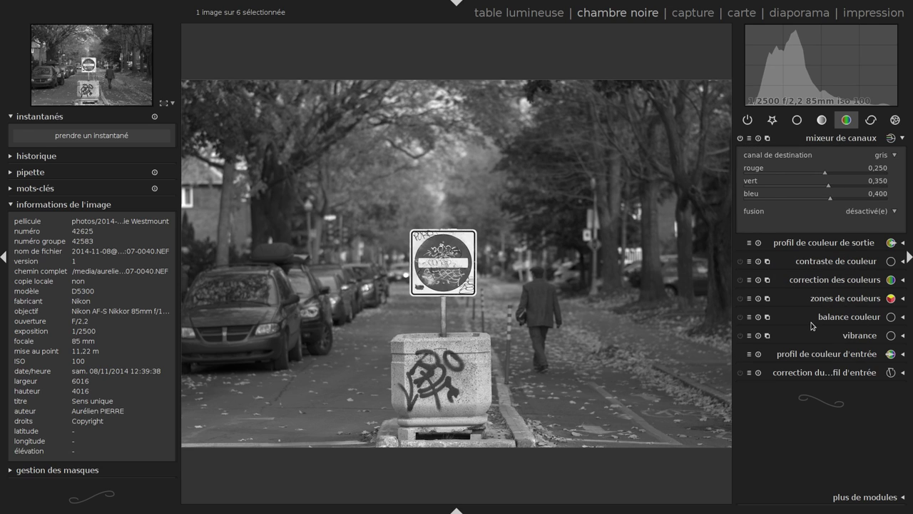
click(749, 138)
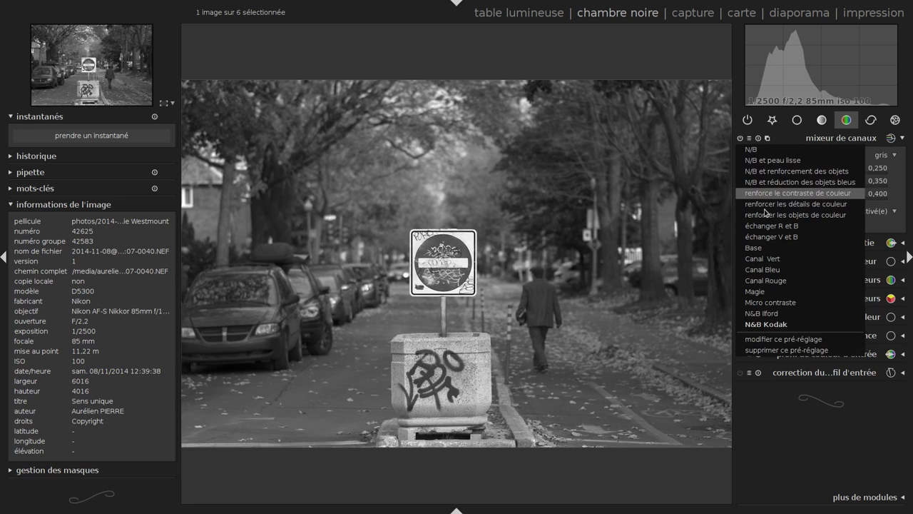
click(797, 314)
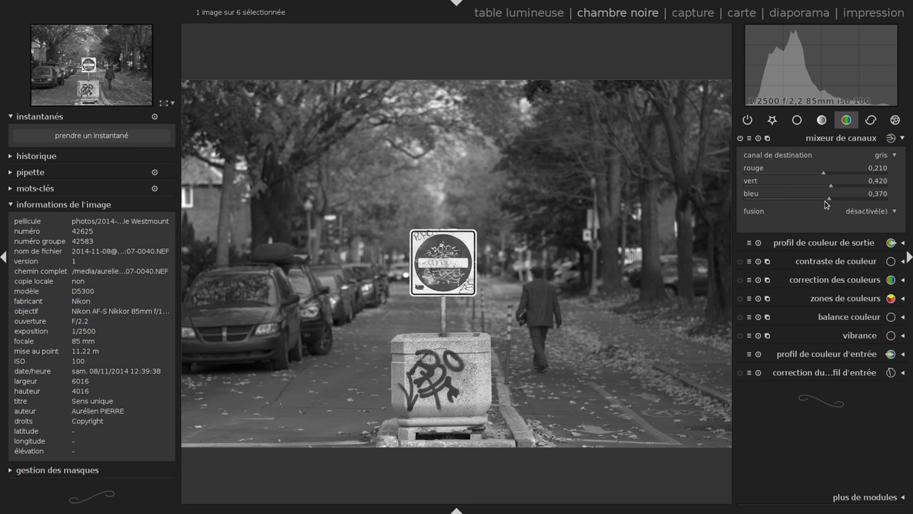
click(750, 138)
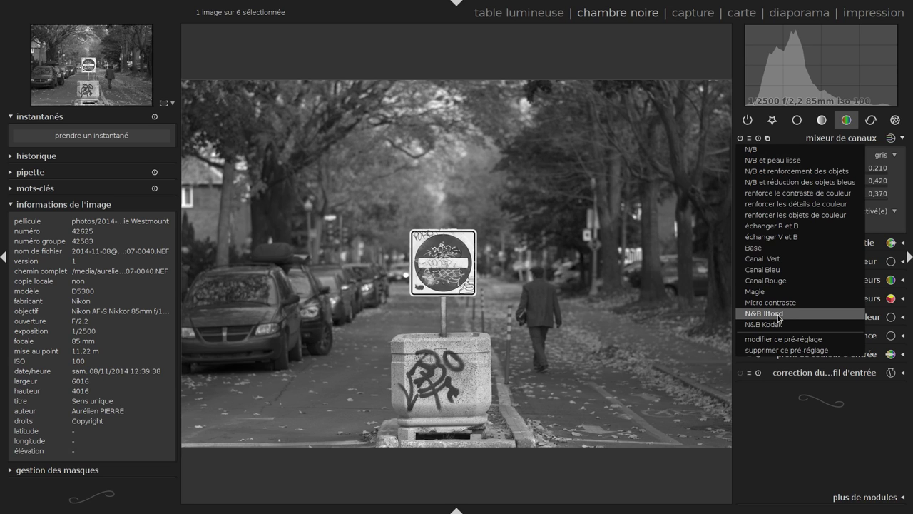
click(807, 480)
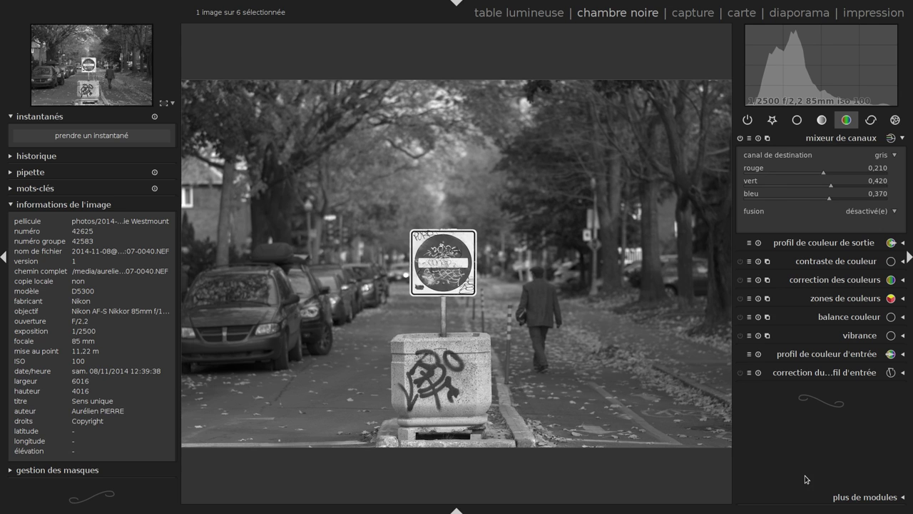
right_click(740, 139)
click(778, 330)
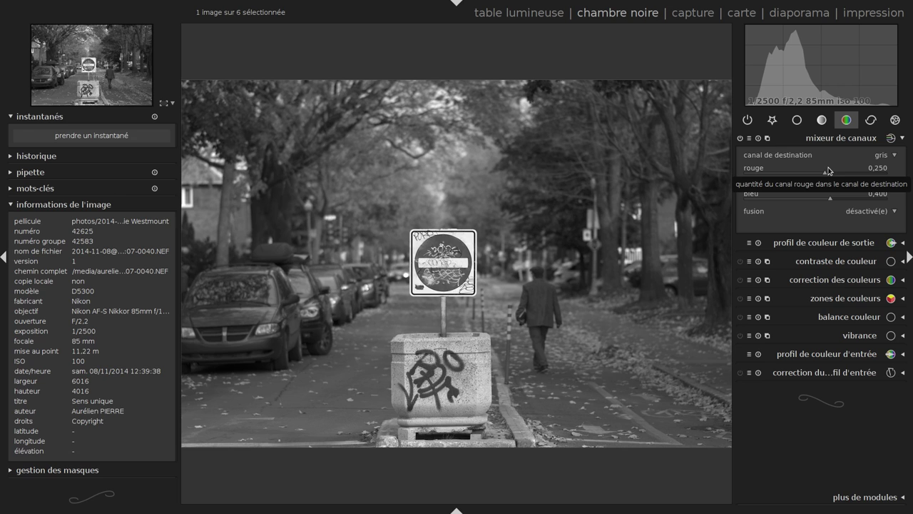
click(746, 144)
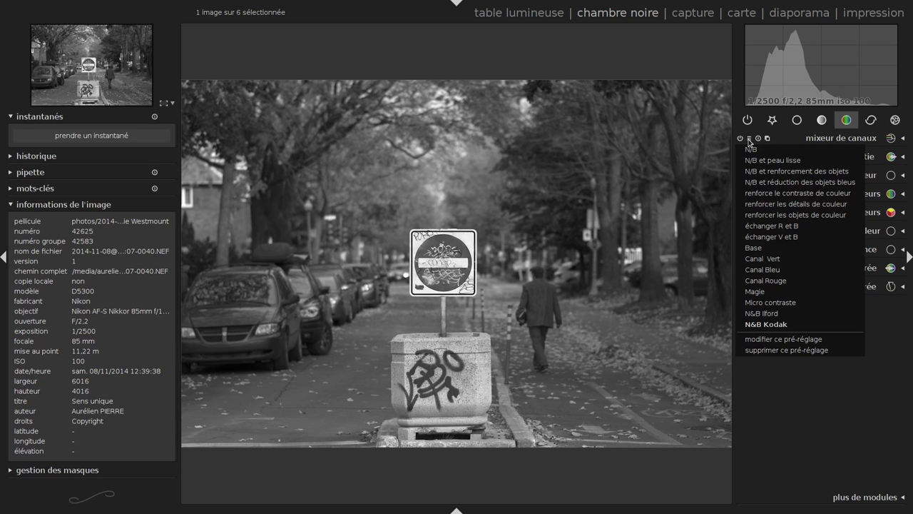
click(874, 411)
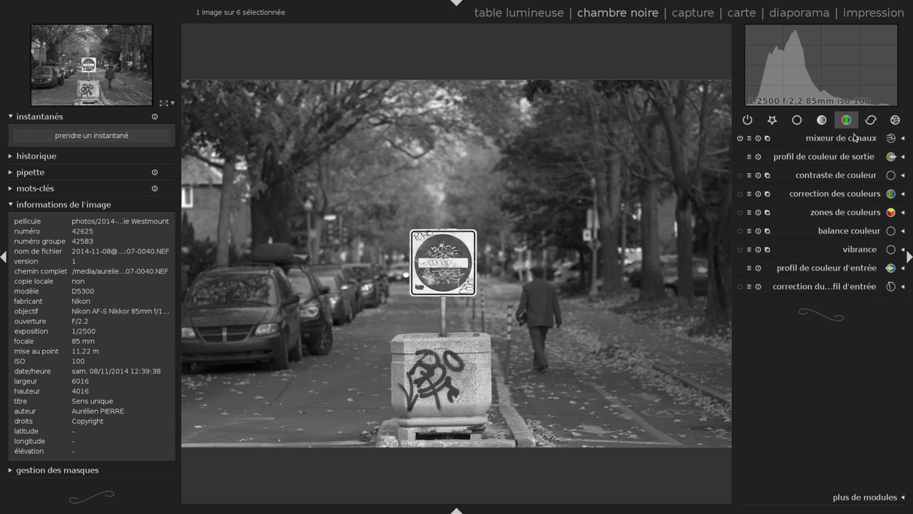
Settle on N&B Ilford (red 0,210, green 0,420, blue 0,370) and collapse the channel mixer.
click(855, 137)
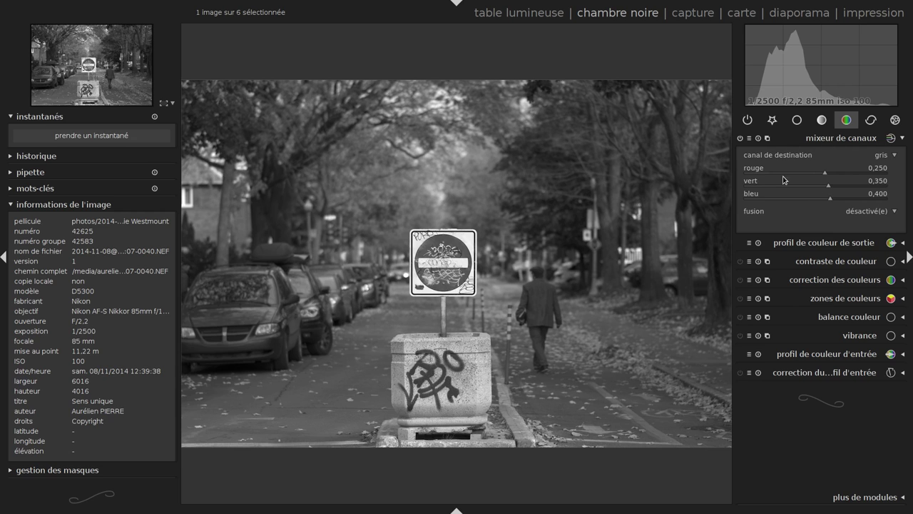
click(750, 139)
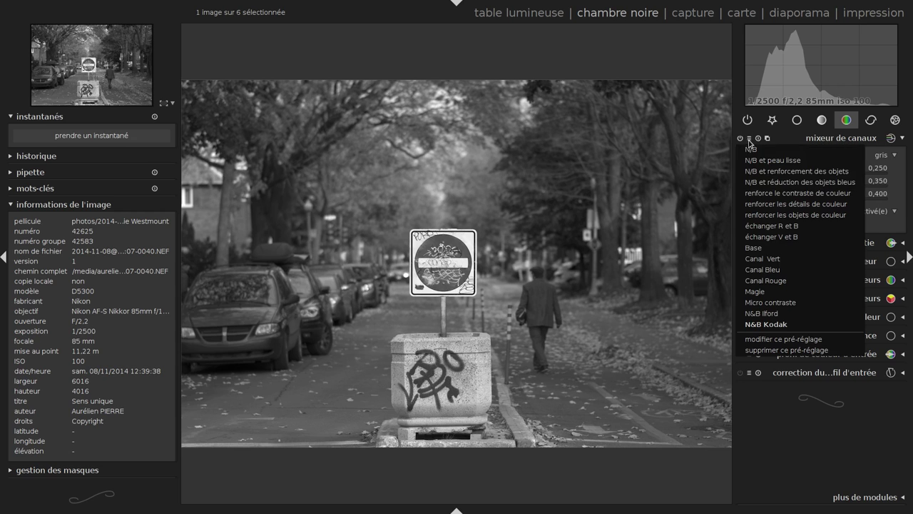
click(781, 317)
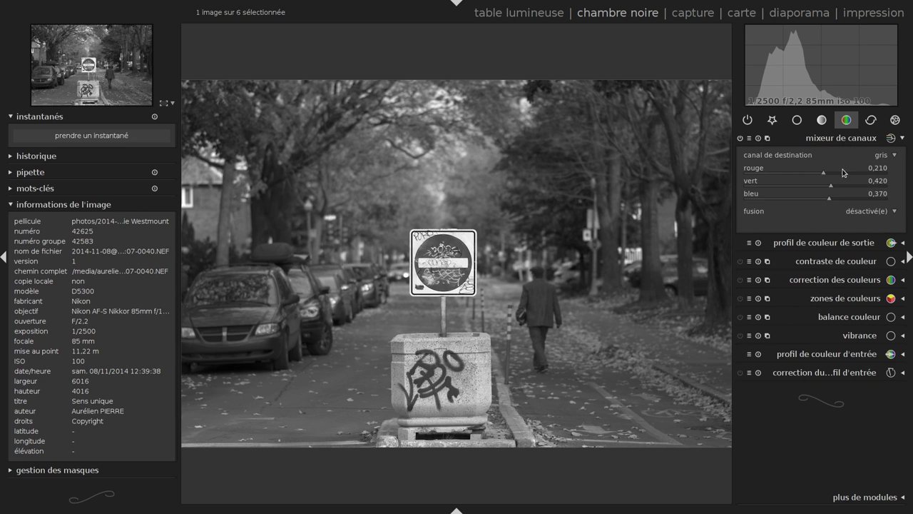
click(853, 139)
click(854, 138)
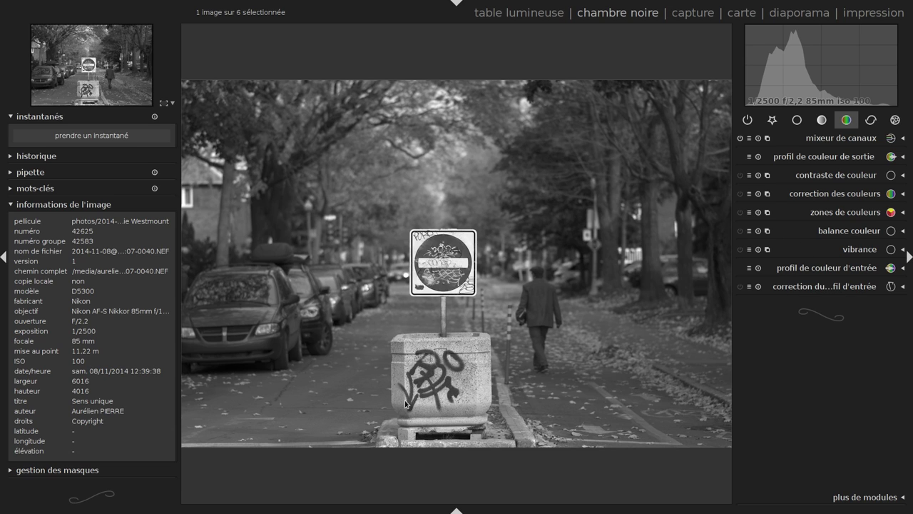
scroll(414, 164, up, 4)
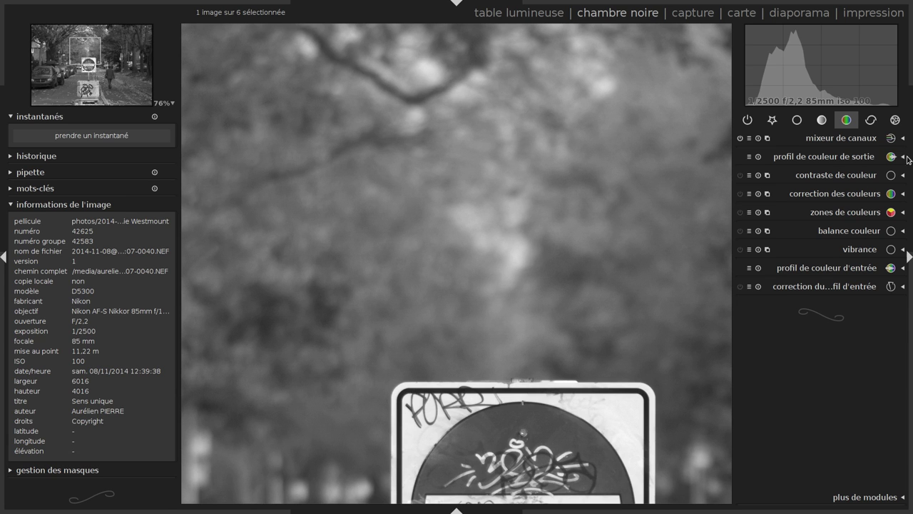
scroll(643, 213, down, 1)
scroll(643, 213, down, 2)
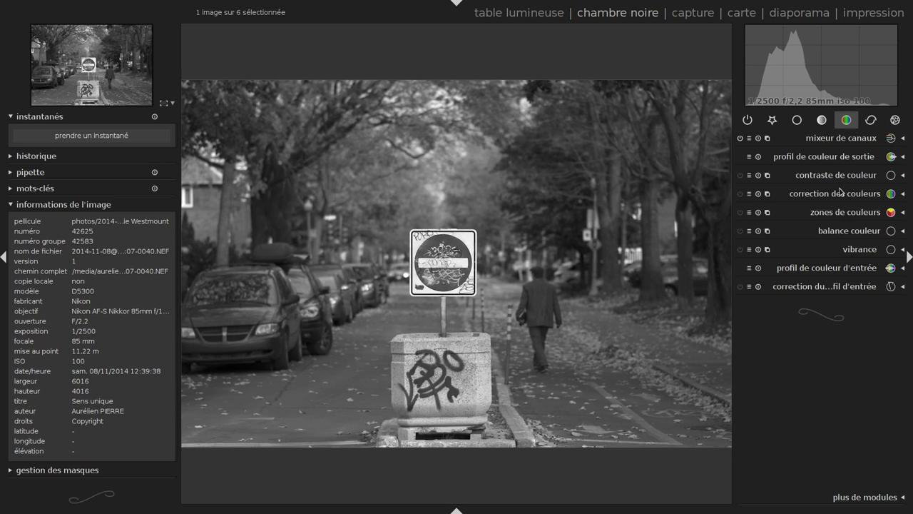
Enable sharpening at radius 2,000, amount 0,500, threshold 0,500, and inspect the sign at 100%.
click(870, 119)
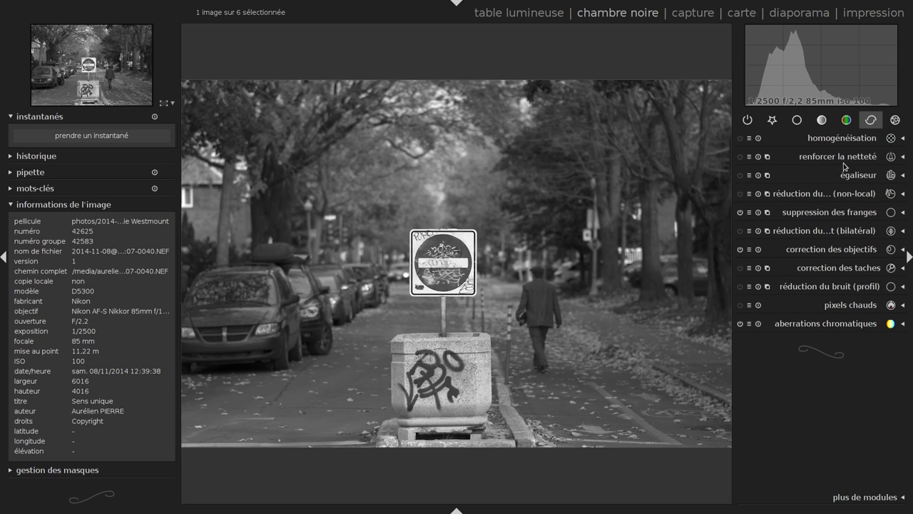
click(740, 157)
click(794, 157)
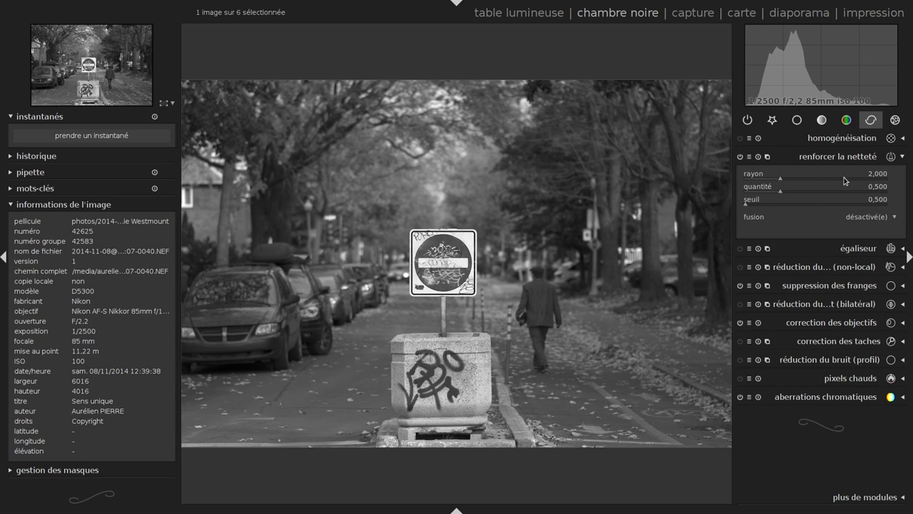
middle_click(473, 246)
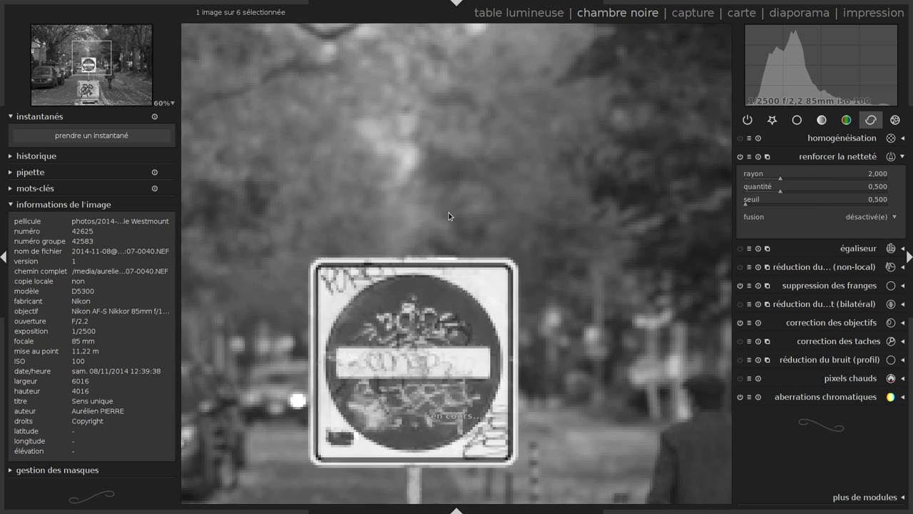
click(741, 157)
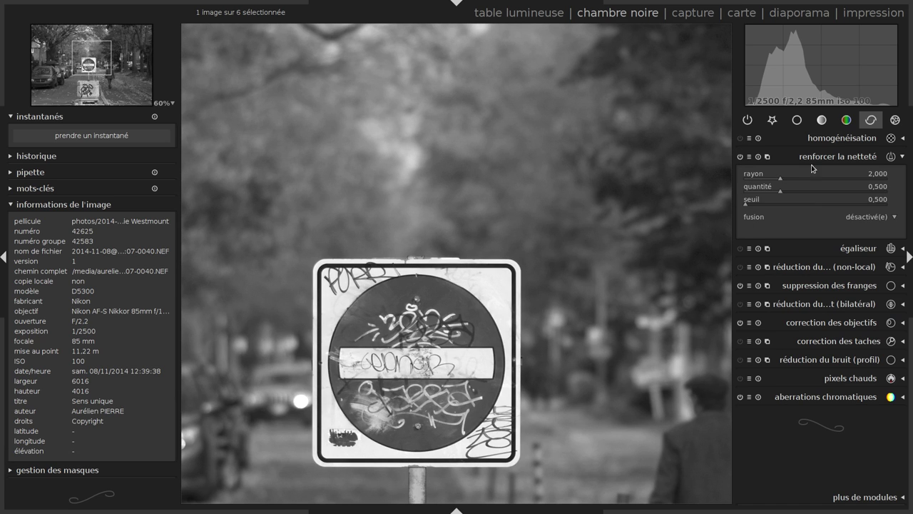
middle_click(482, 230)
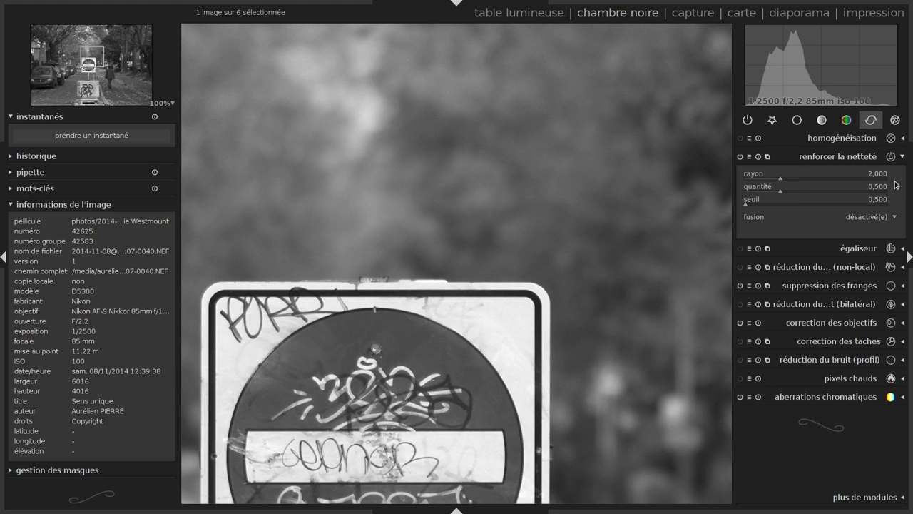
Set the sharpening radius to 6,607 after trying 6,176 and 4,207.
scroll(685, 269, down, 2)
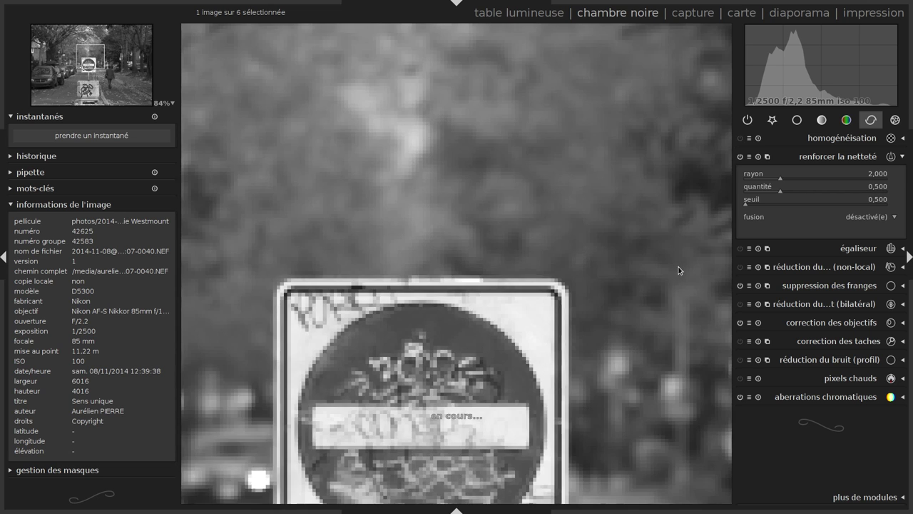
scroll(674, 266, down, 3)
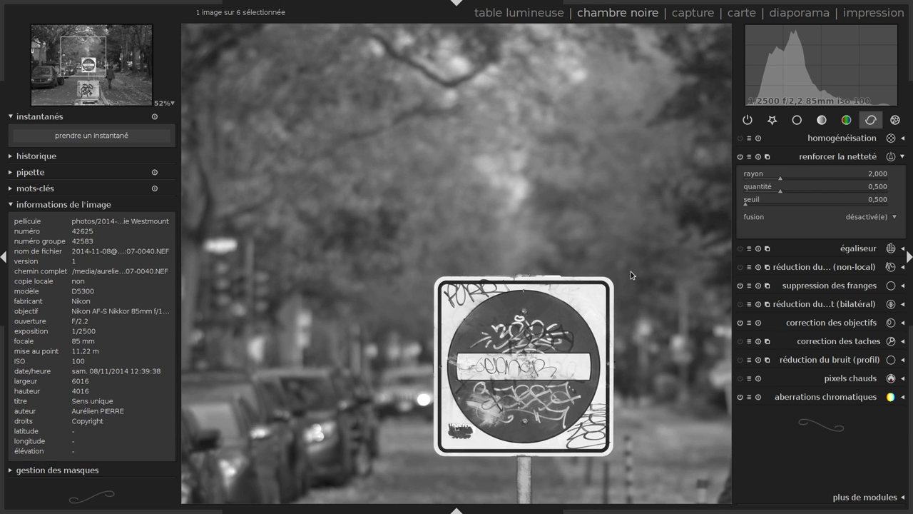
scroll(478, 258, up, 5)
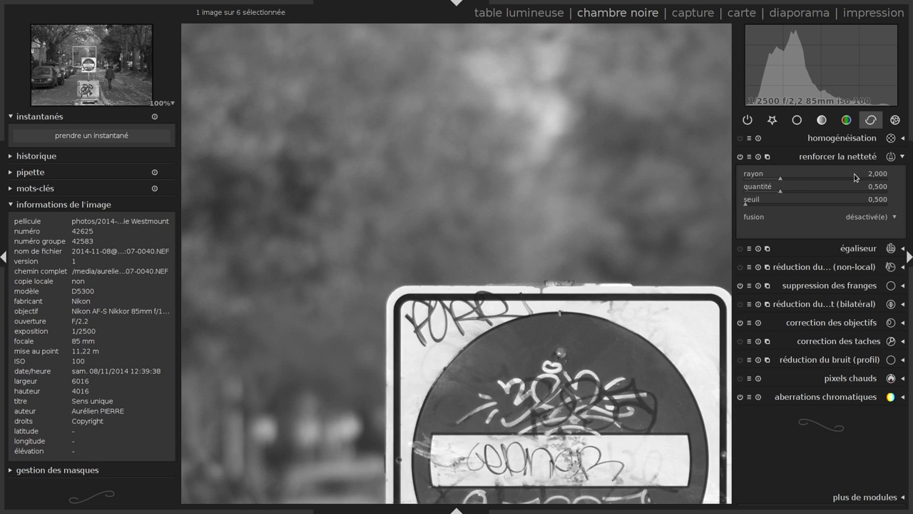
click(855, 176)
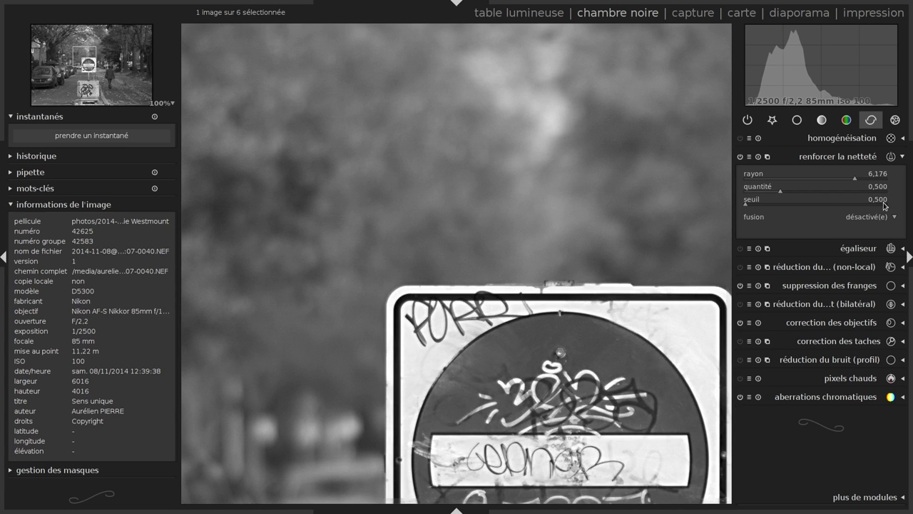
click(819, 177)
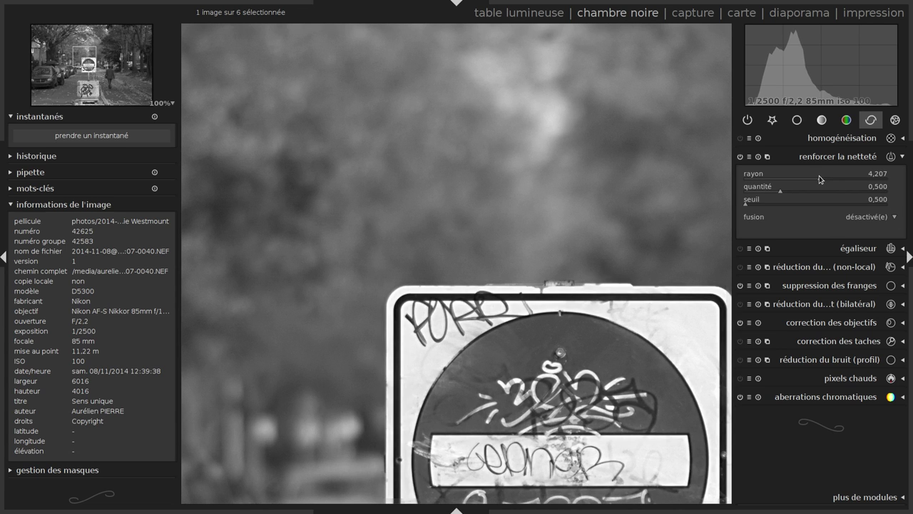
click(862, 174)
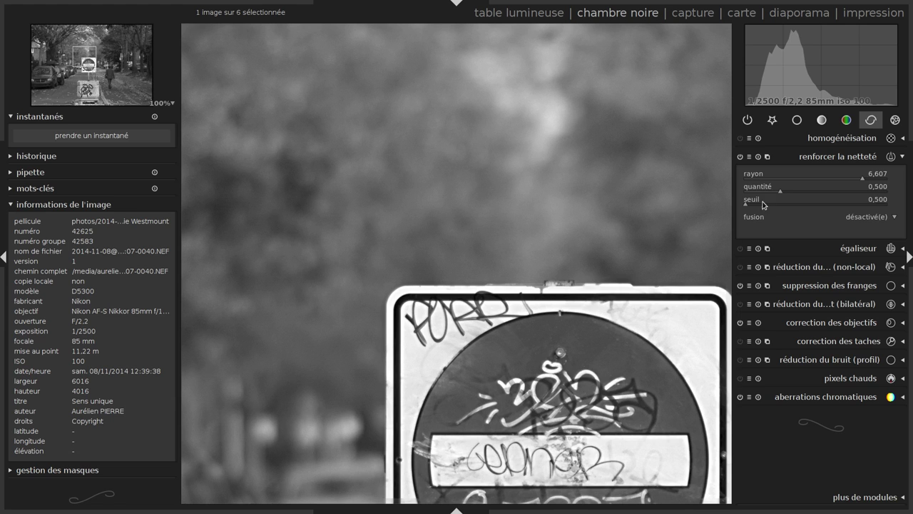
Enable local contrast at granularity 25, contrast 10, detail 0,150, with the left panel hidden.
click(758, 157)
click(817, 122)
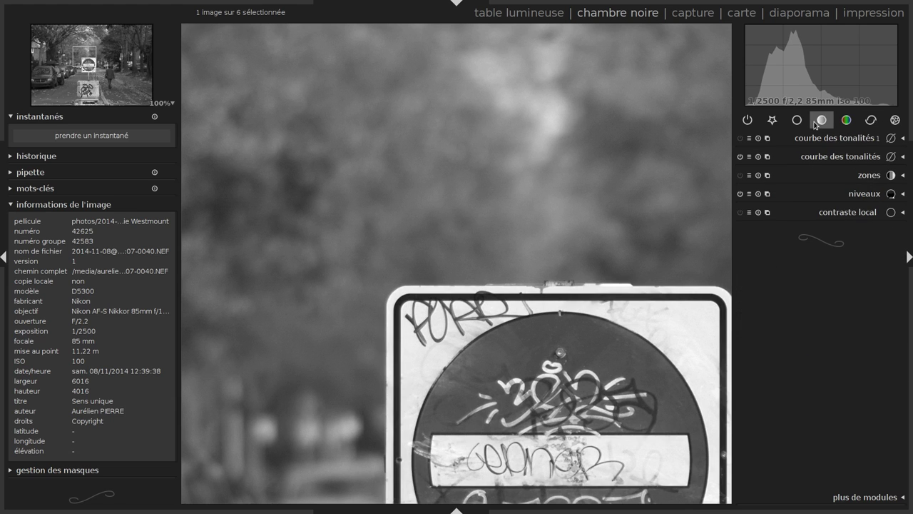
click(819, 215)
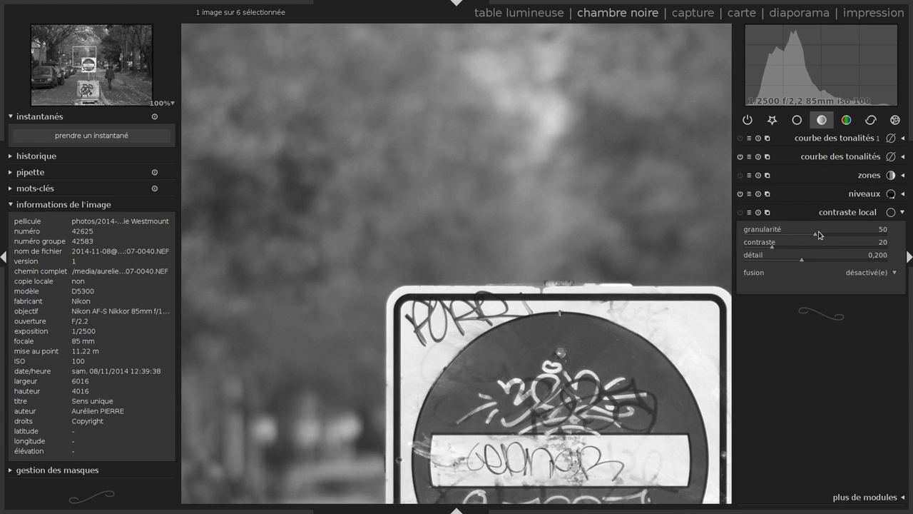
click(740, 212)
scroll(636, 207, down, 5)
scroll(638, 214, down, 3)
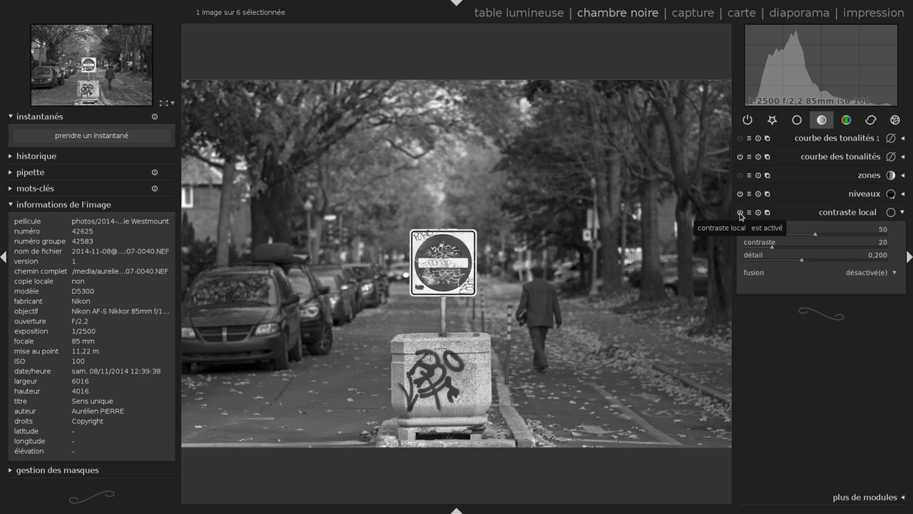
scroll(2, 260, down, 1)
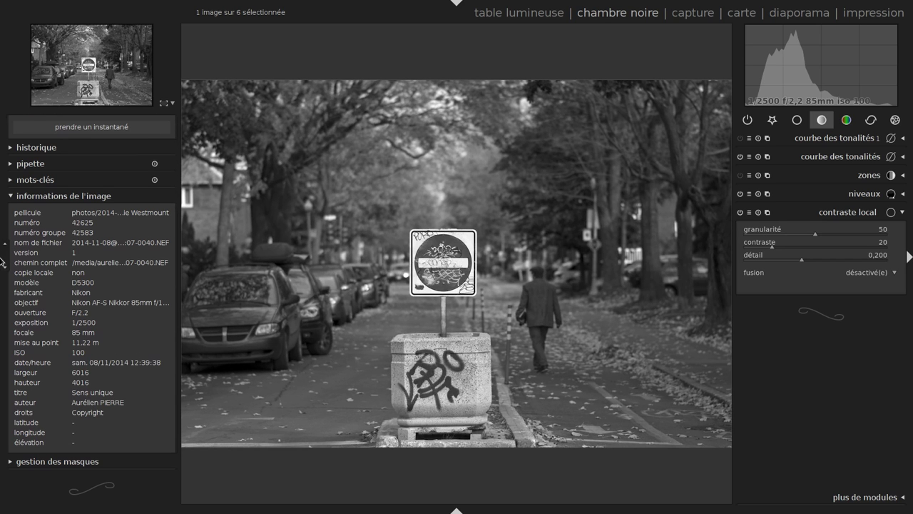
scroll(3, 216, up, 1)
click(3, 255)
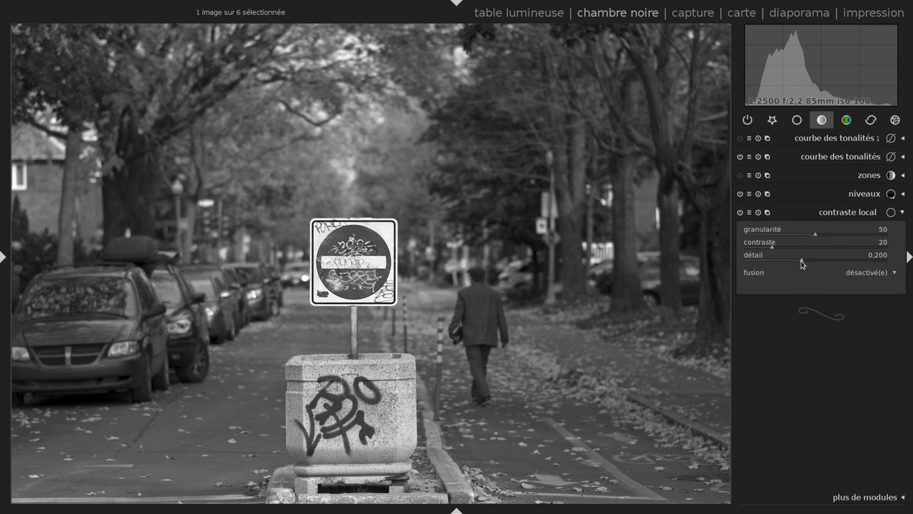
click(750, 214)
Disable local contrast and raise the equalizer luma curve's finest detail nodes.
click(740, 212)
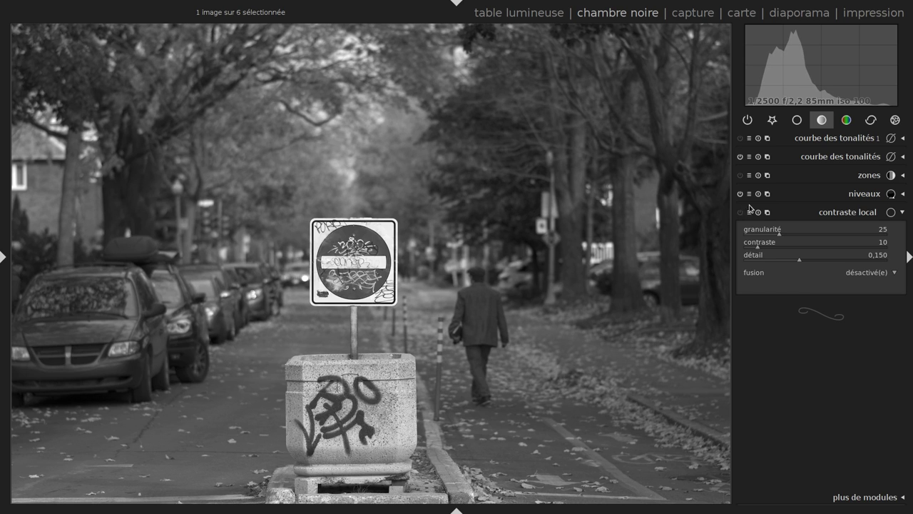
click(799, 214)
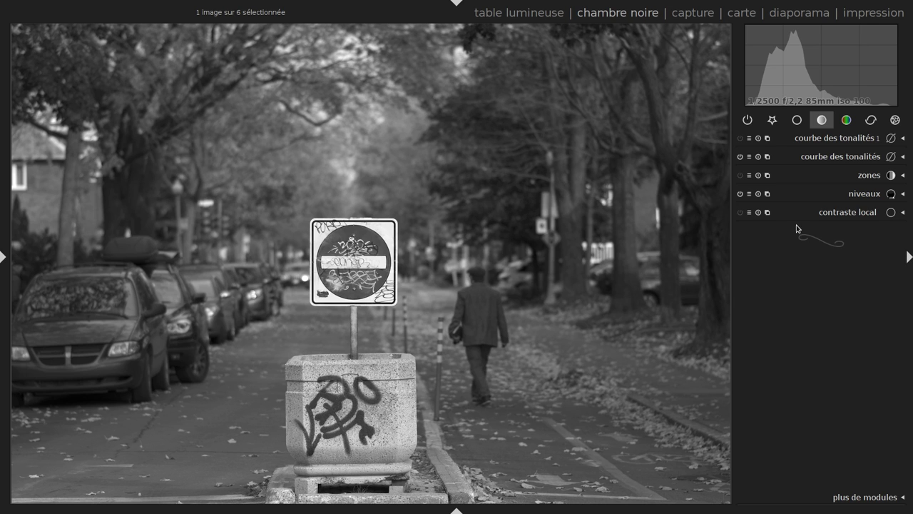
click(870, 129)
click(860, 175)
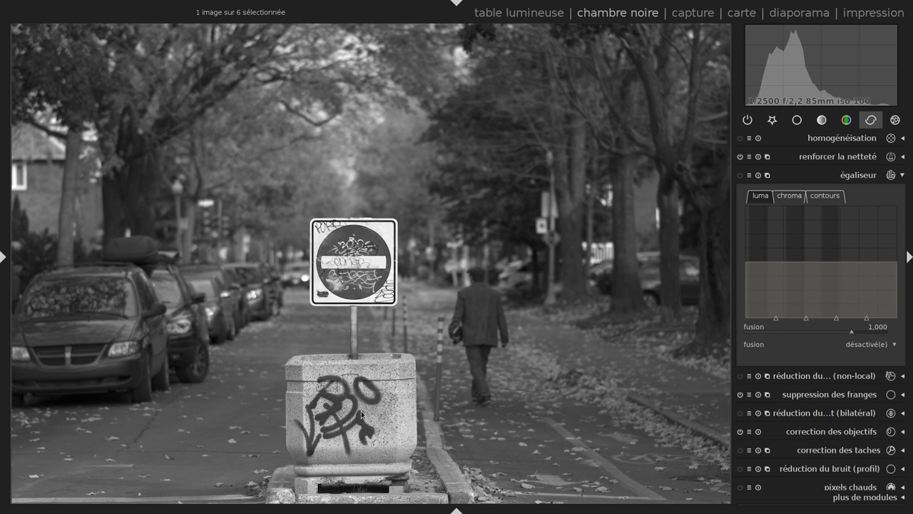
scroll(328, 448, up, 2)
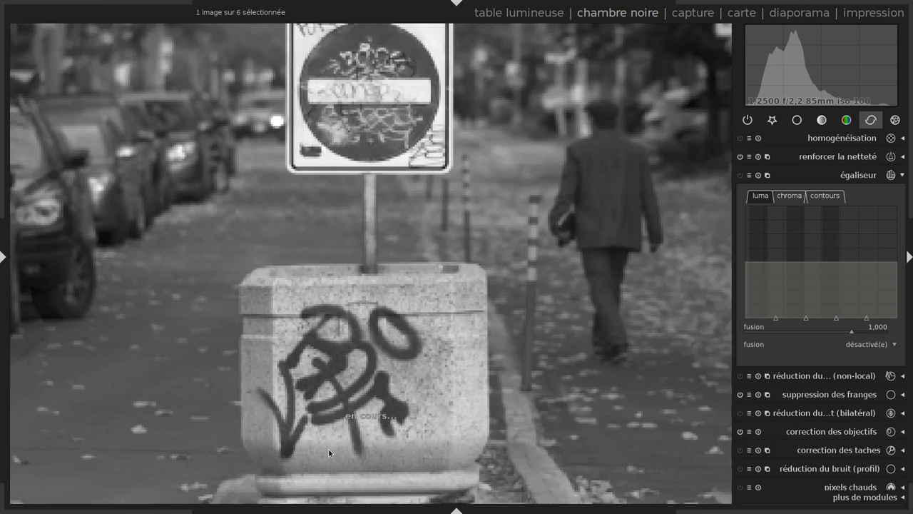
scroll(329, 448, up, 1)
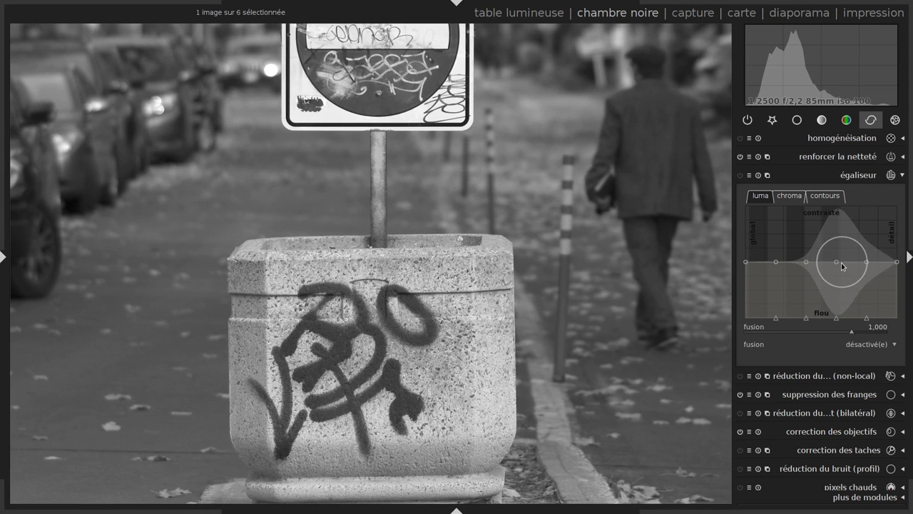
drag(896, 270, 896, 262)
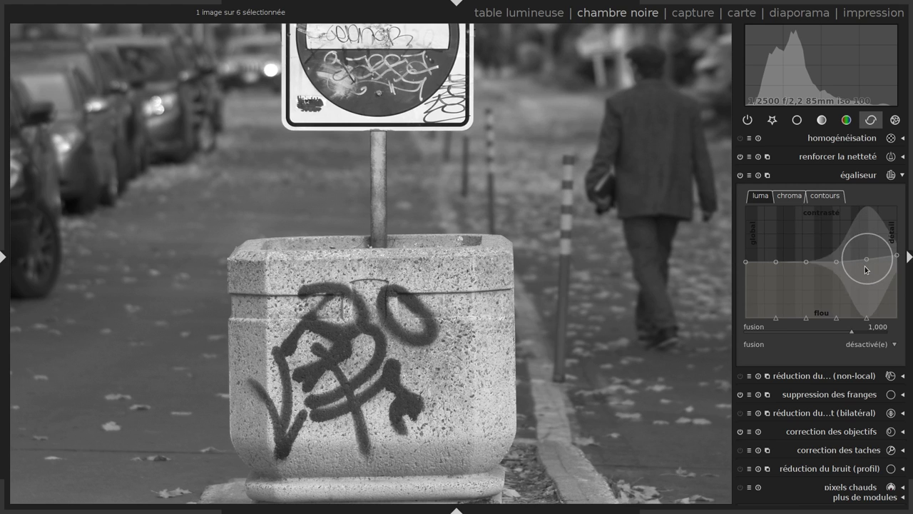
drag(861, 271, 866, 266)
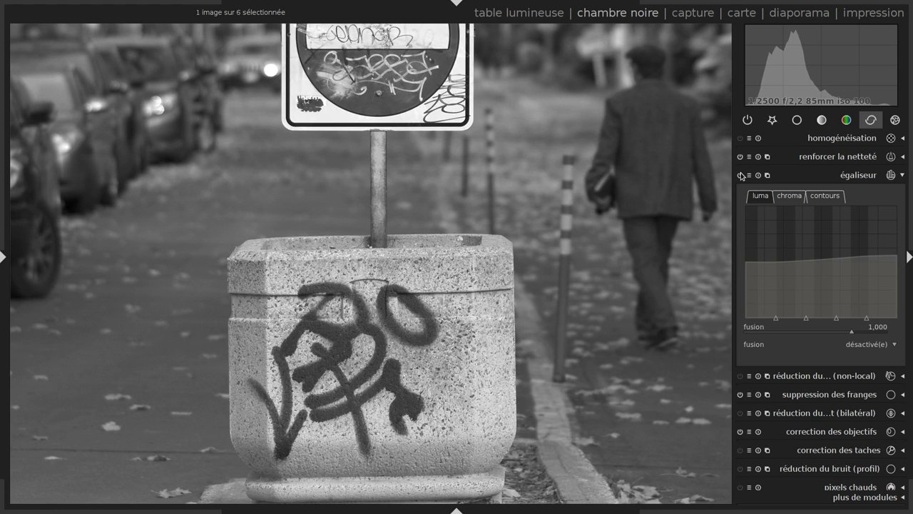
Toggle the équaliseur on and off repeatedly to compare, leaving its detail boost enabled.
click(740, 174)
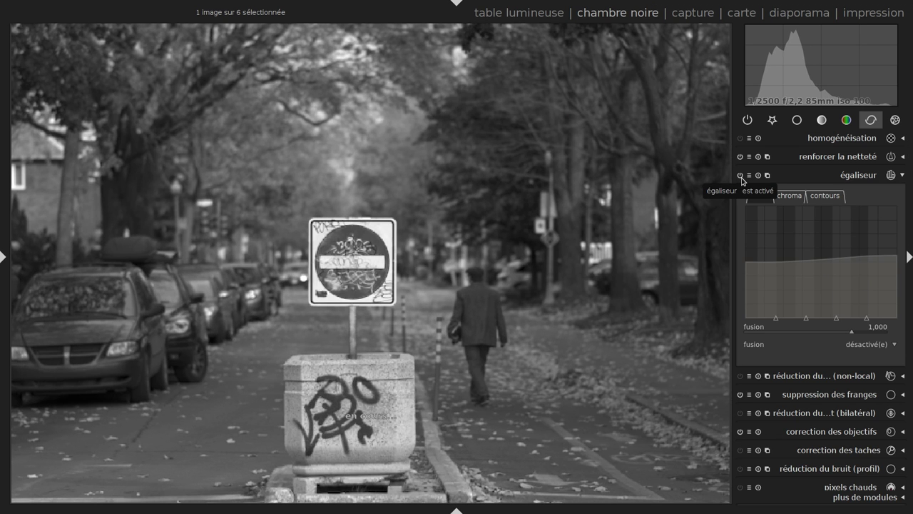
click(741, 175)
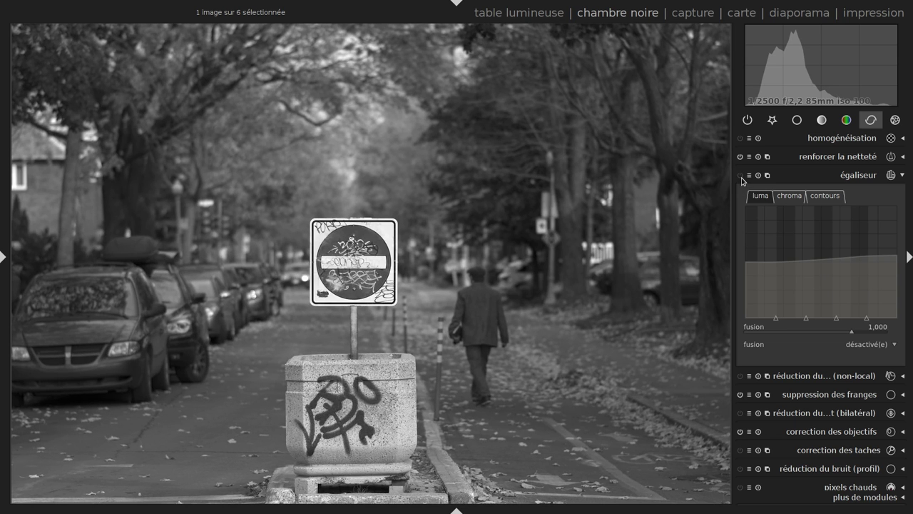
click(740, 175)
click(740, 175)
click(741, 175)
click(741, 176)
click(741, 175)
click(740, 175)
click(740, 175)
click(740, 174)
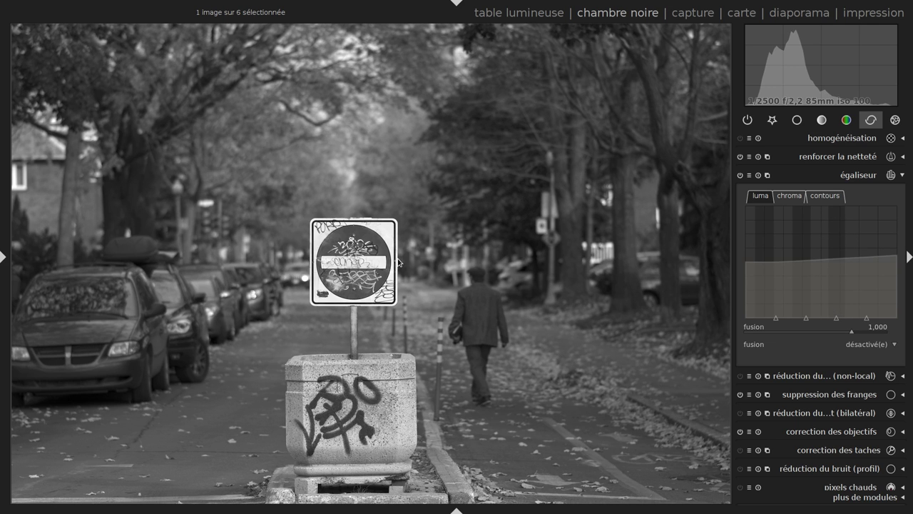
Zoom onto the sign and toggle the equalizer to compare the graffiti edges.
scroll(327, 226, up, 3)
scroll(327, 227, up, 1)
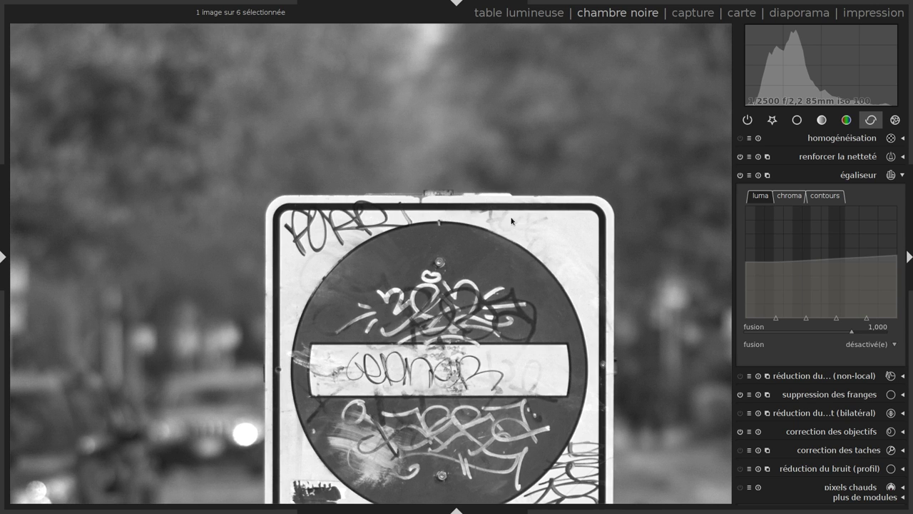
click(741, 176)
click(740, 175)
On the contours tab, lower the curve near the detail end and compare.
click(825, 196)
scroll(849, 261, down, 5)
scroll(862, 265, down, 5)
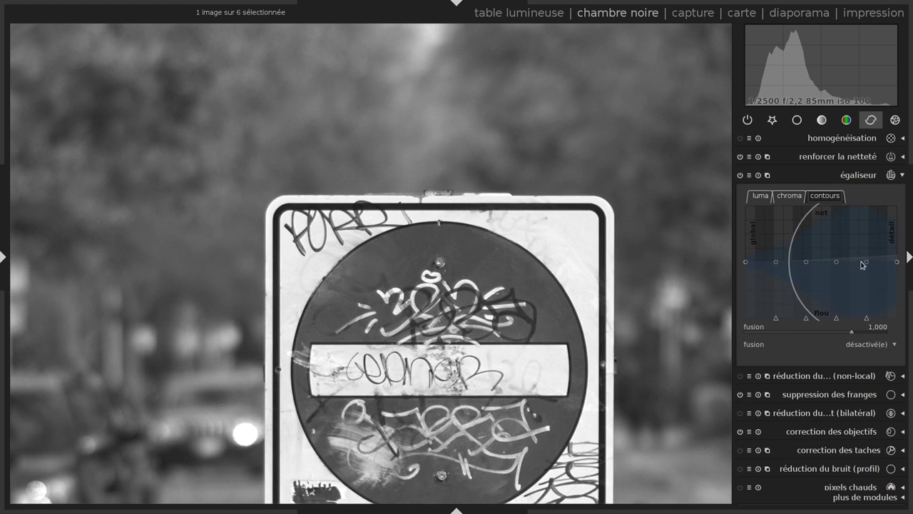
scroll(864, 264, up, 3)
mouse_move(866, 266)
mouse_down()
mouse_move(897, 269)
mouse_move(852, 271)
mouse_move(888, 278)
mouse_up()
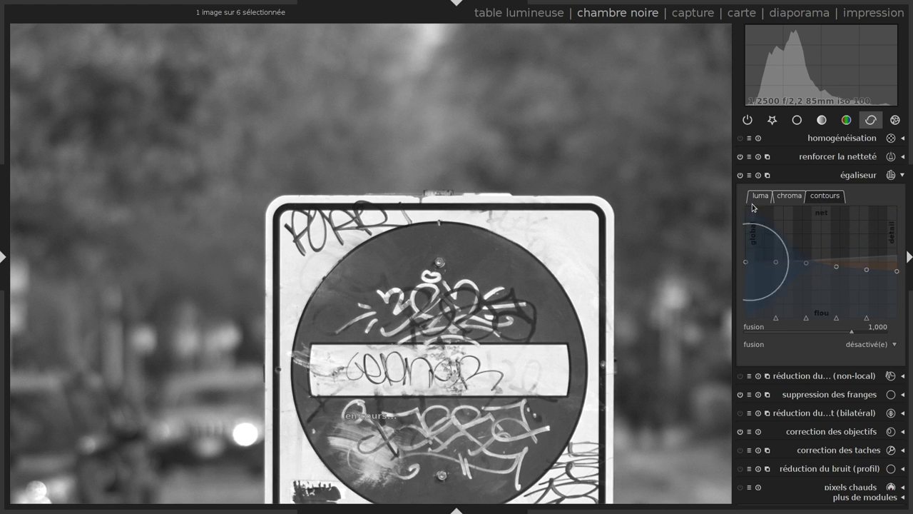
click(740, 175)
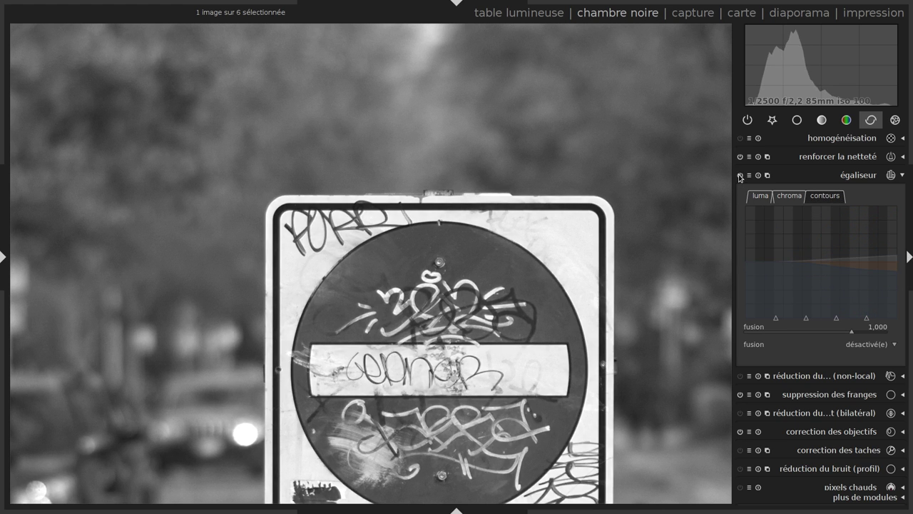
click(740, 175)
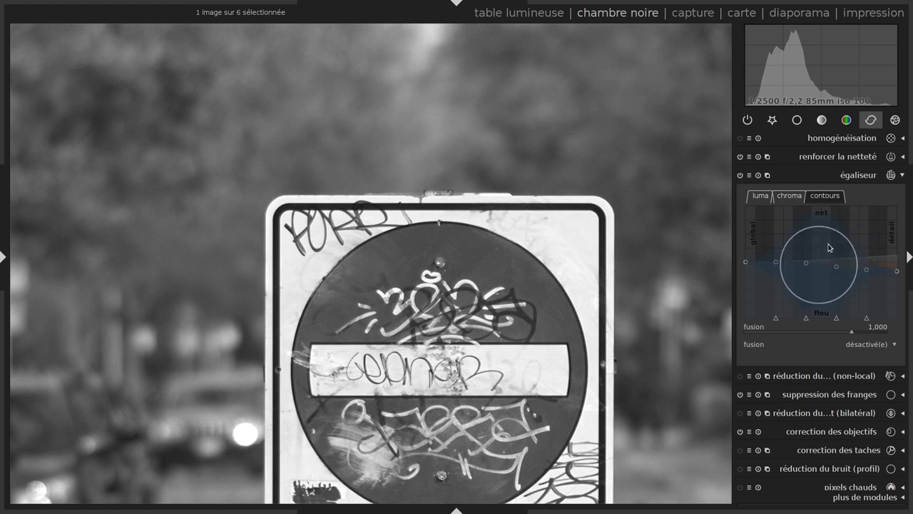
Pull the right-hand contours nodes lower and toggle the equalizer to check the edges.
drag(880, 261, 886, 274)
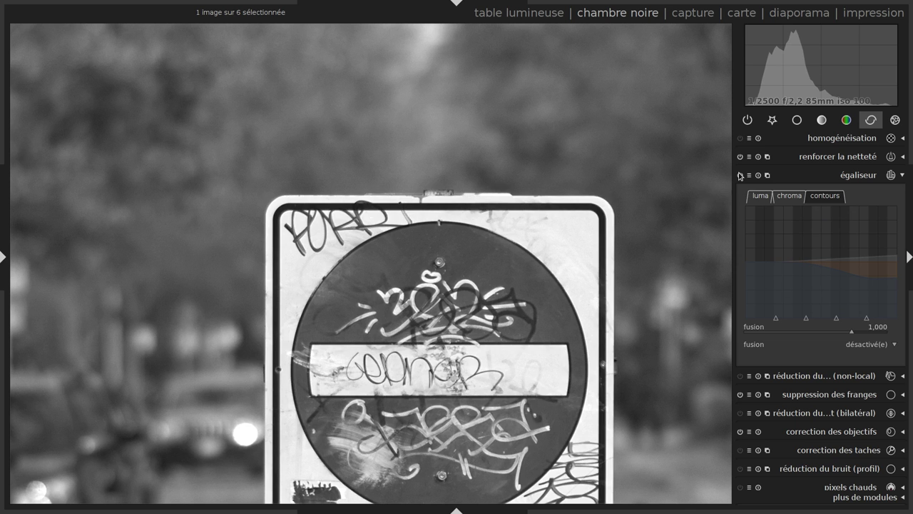
click(740, 176)
click(740, 176)
click(740, 175)
click(740, 176)
click(740, 176)
Raise the equalizer curve near the detail end, then collapse the module.
scroll(500, 239, down, 2)
scroll(499, 242, down, 2)
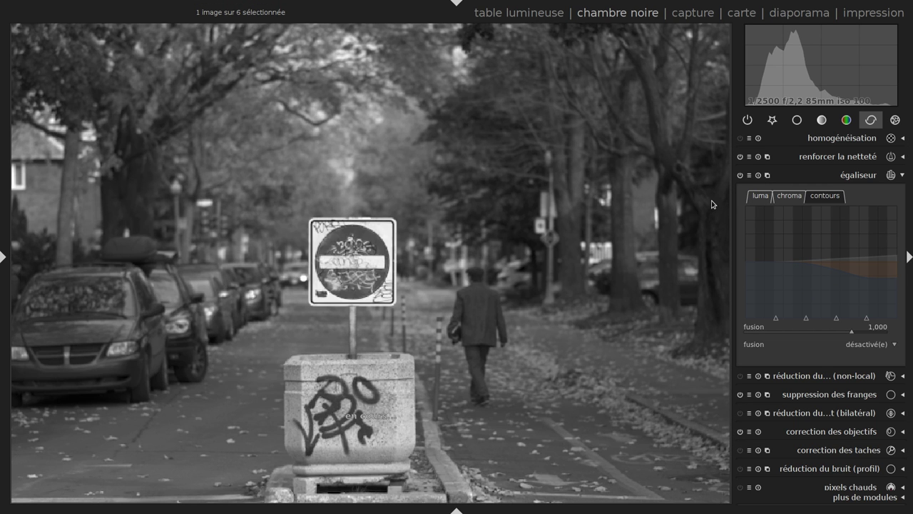
click(741, 175)
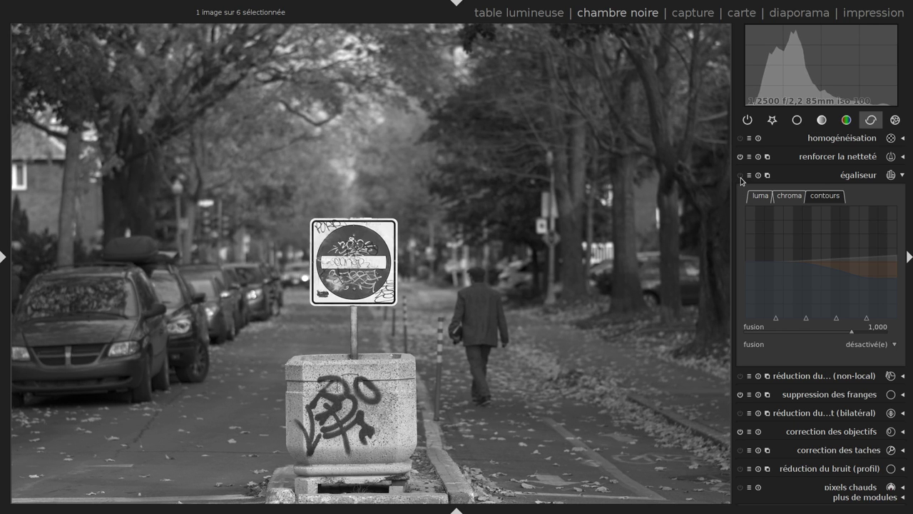
click(741, 175)
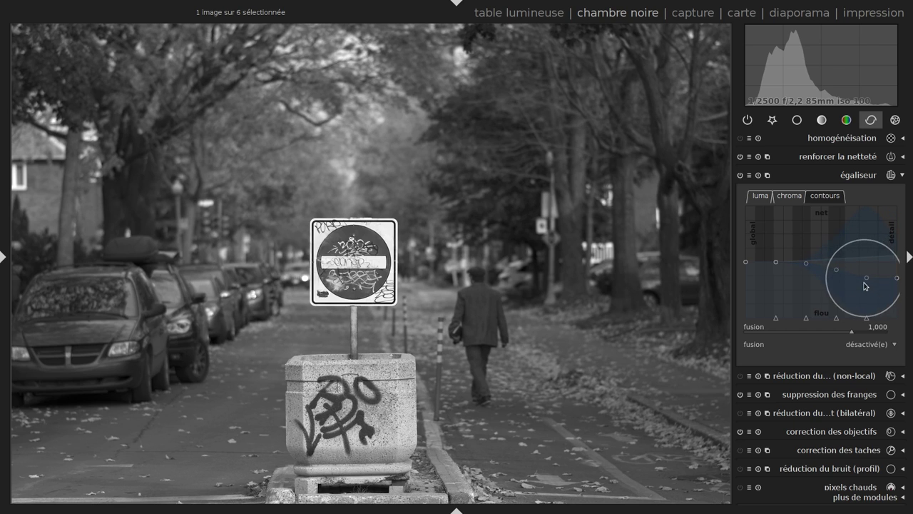
scroll(866, 286, down, 5)
mouse_move(866, 286)
mouse_down()
mouse_move(866, 277)
mouse_move(845, 276)
mouse_up()
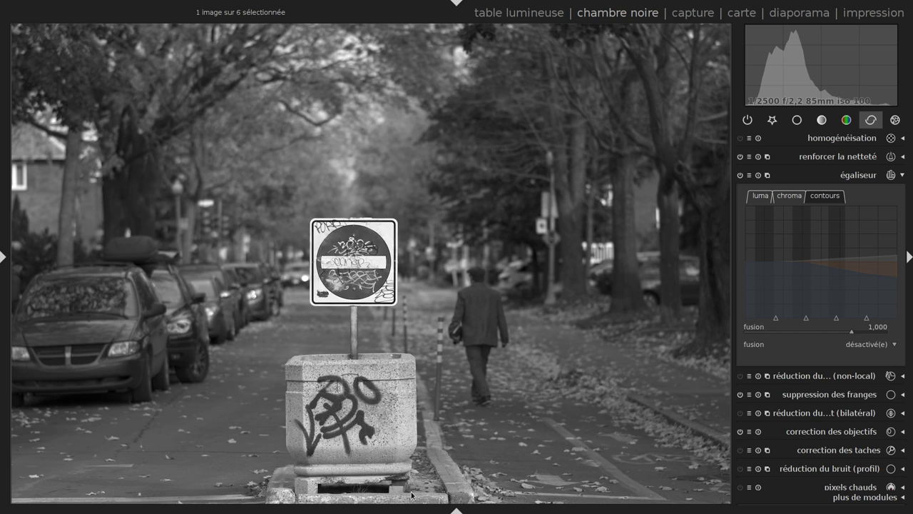
click(866, 177)
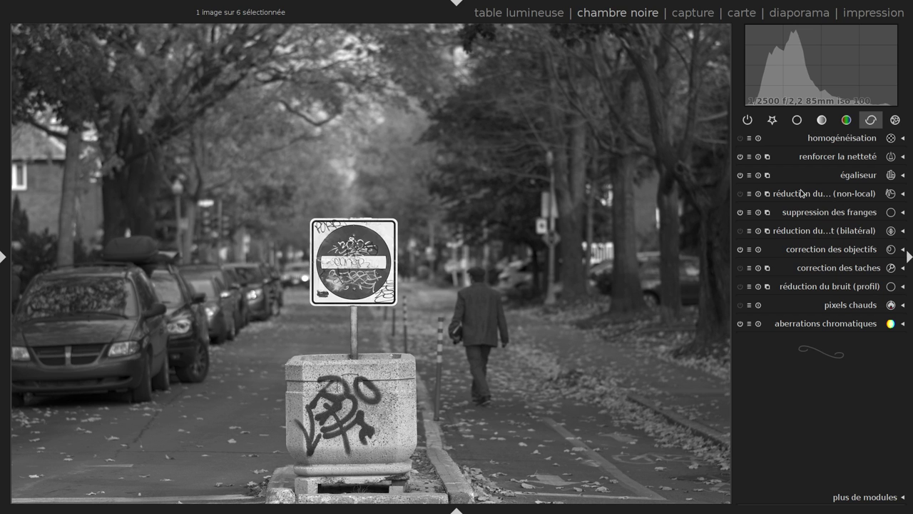
Preview the photo up close, then create exposition 2 from the exposure module's instance menu.
middle_click(621, 308)
middle_click(522, 317)
click(797, 120)
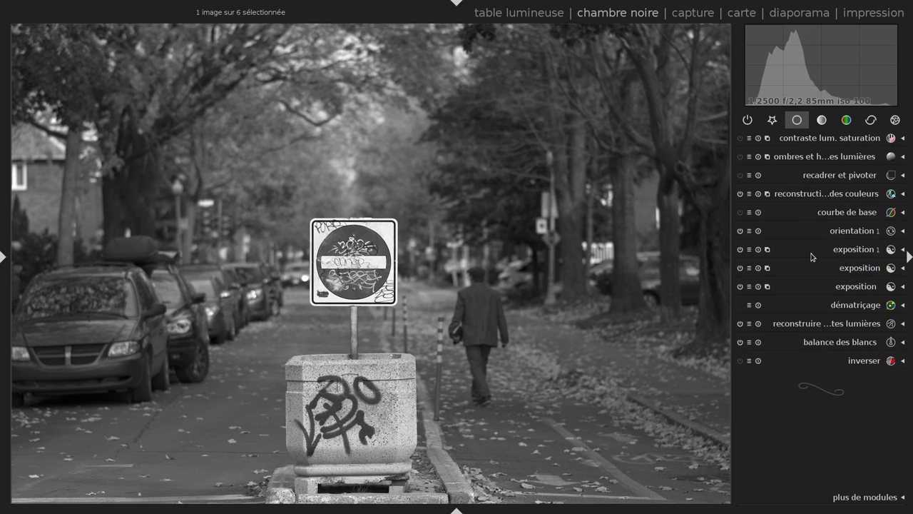
click(768, 249)
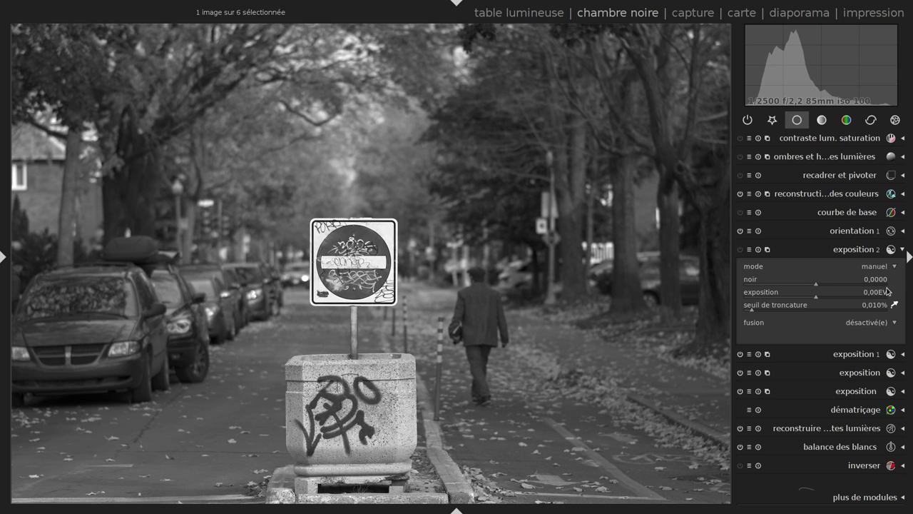
Set exposition 2 to a drawn mask and place an ellipse on the walking man.
click(884, 326)
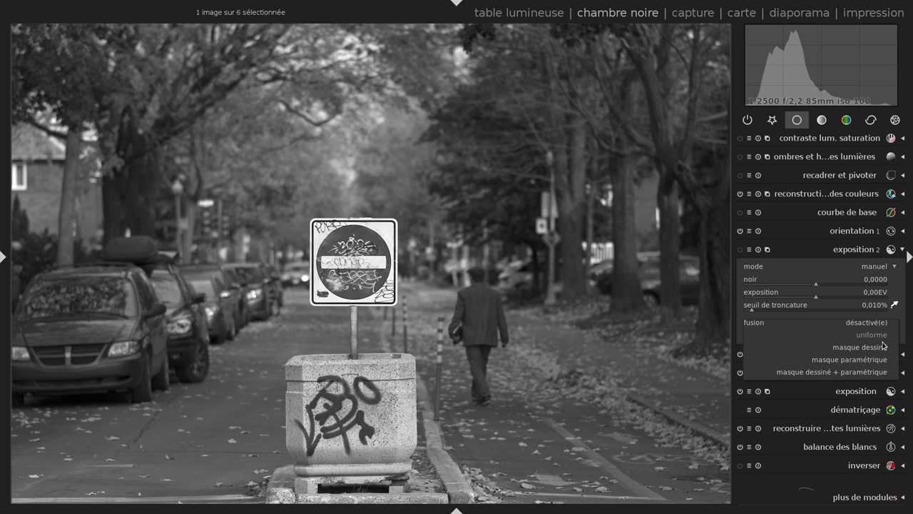
click(877, 351)
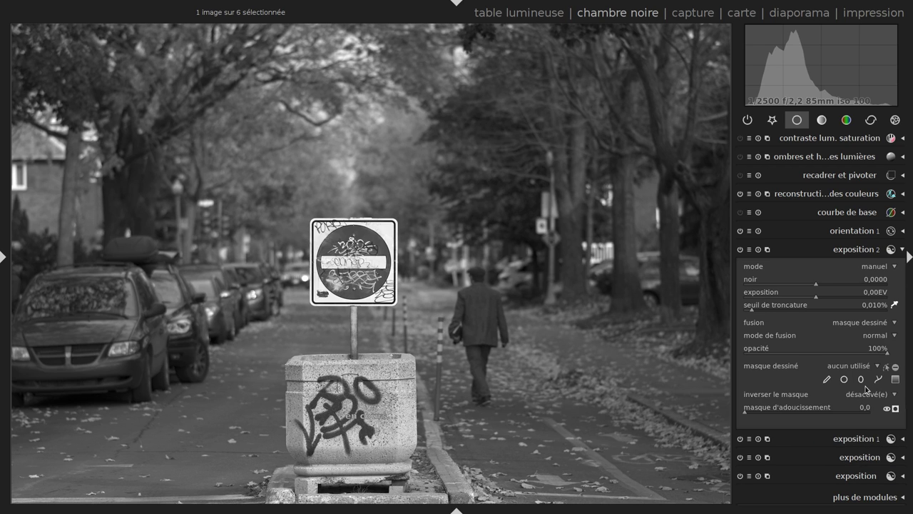
click(861, 382)
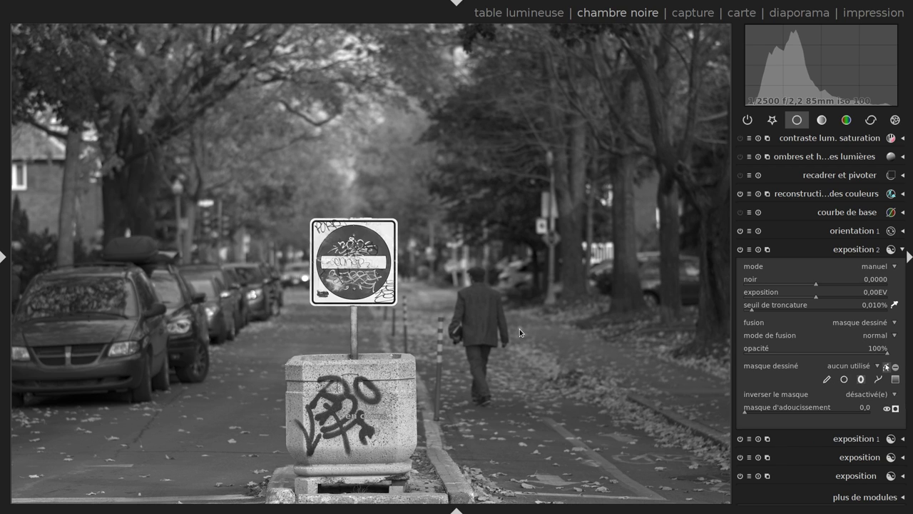
click(472, 319)
Stretch the ellipse tall over the man's body and legs and widen its feather.
scroll(472, 318, up, 2)
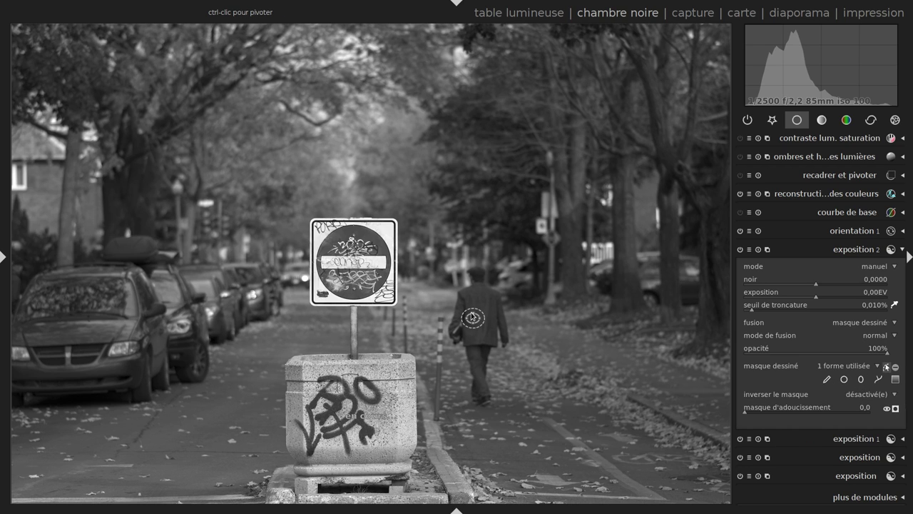
drag(473, 306, 481, 275)
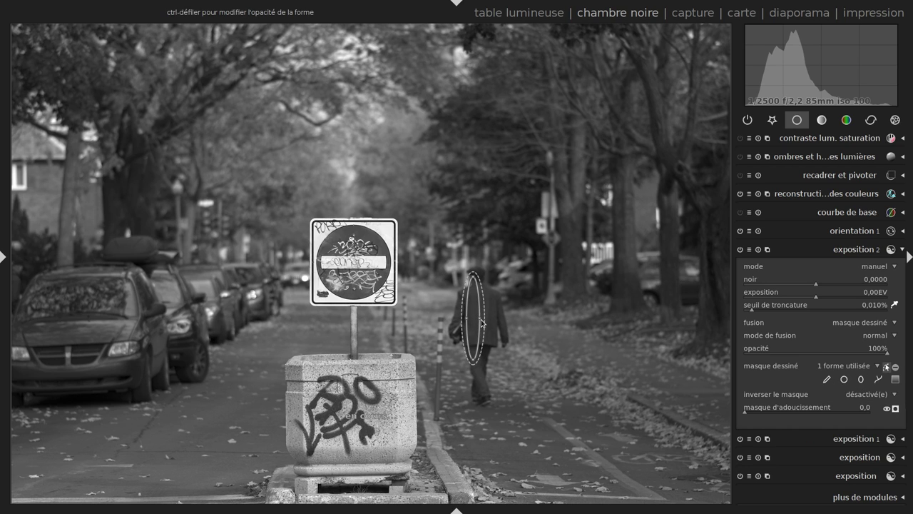
mouse_move(486, 318)
mouse_down()
mouse_move(494, 321)
mouse_move(480, 326)
mouse_move(491, 332)
mouse_move(484, 319)
mouse_up()
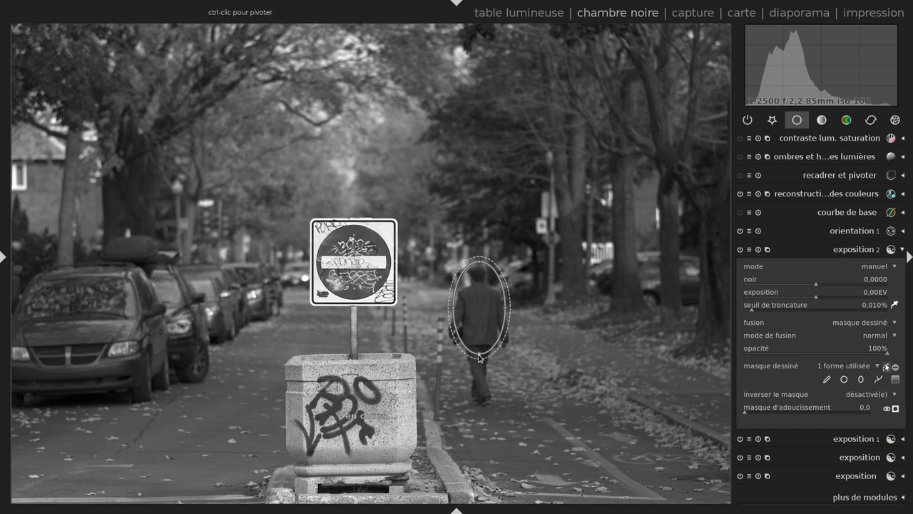
drag(480, 353, 483, 352)
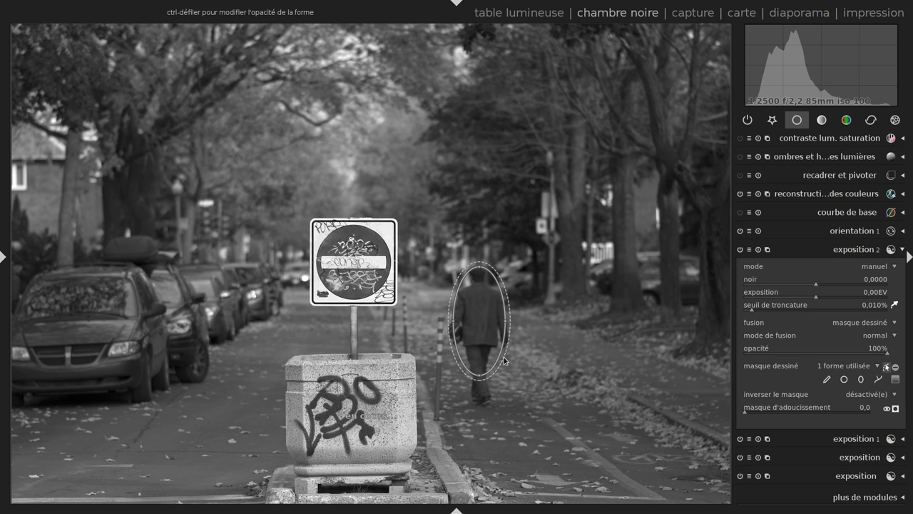
scroll(504, 360, up, 2)
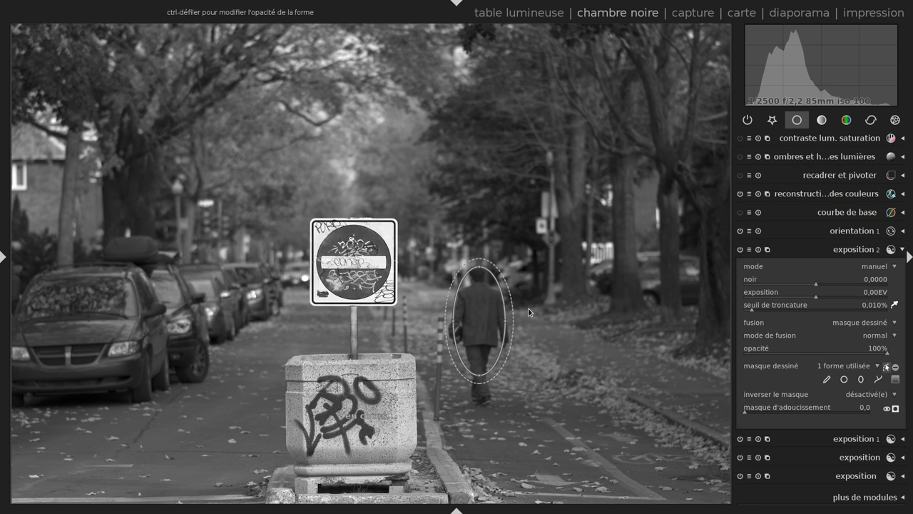
scroll(506, 373, up, 2)
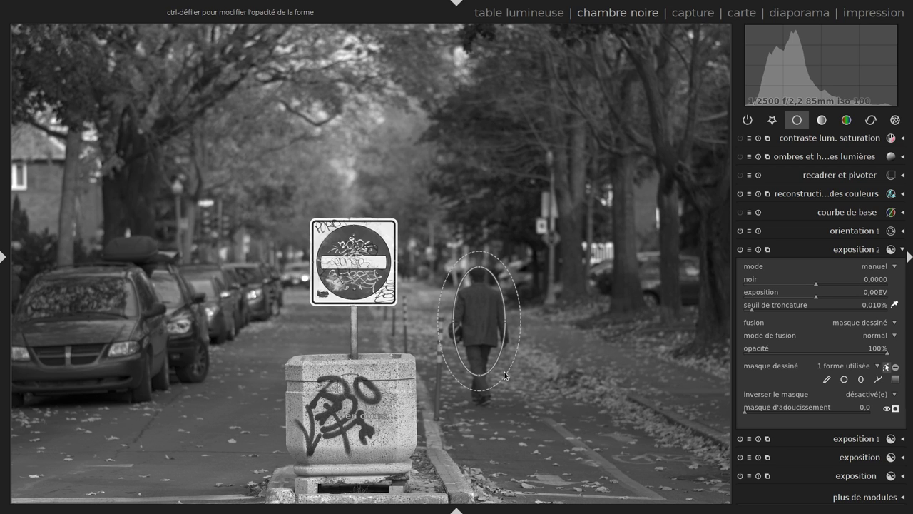
scroll(504, 375, up, 2)
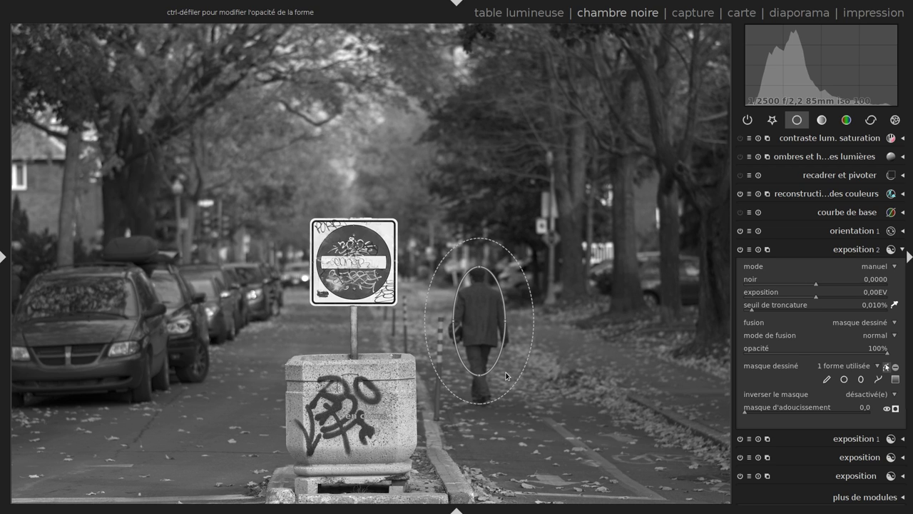
scroll(505, 376, up, 2)
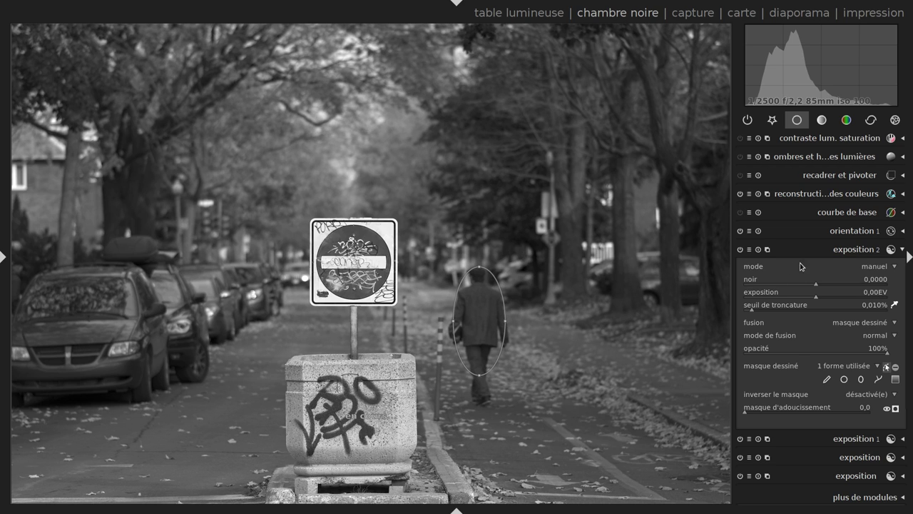
Set exposition 2 to 0,33 EV, hide the mask outline, and compare on/off.
right_click(824, 297)
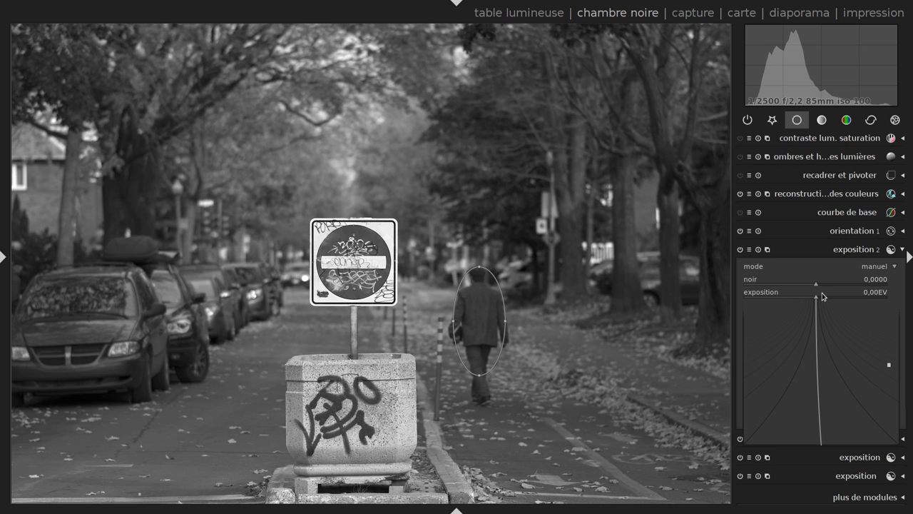
text(.33)
key(Return)
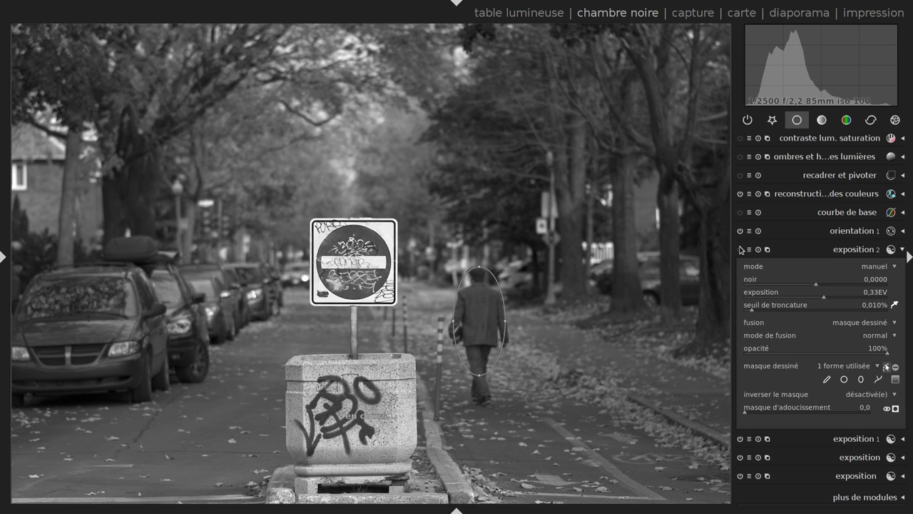
click(887, 366)
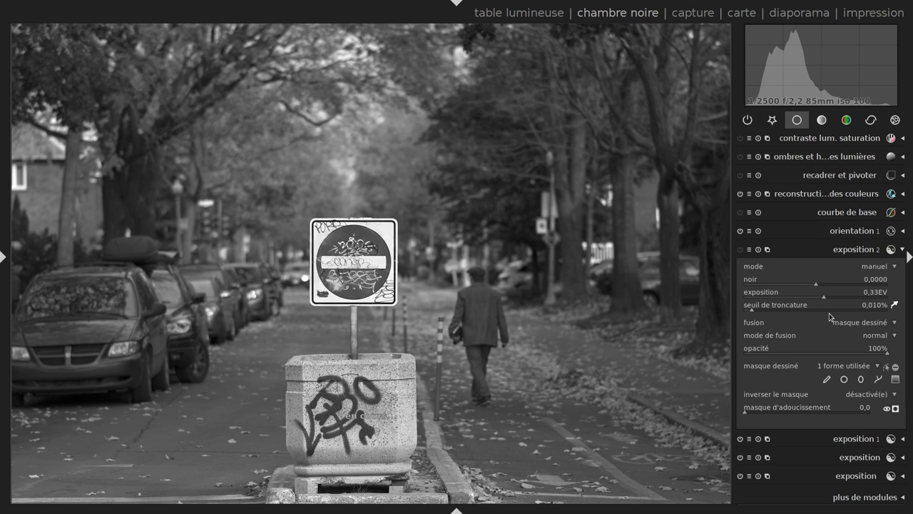
click(740, 250)
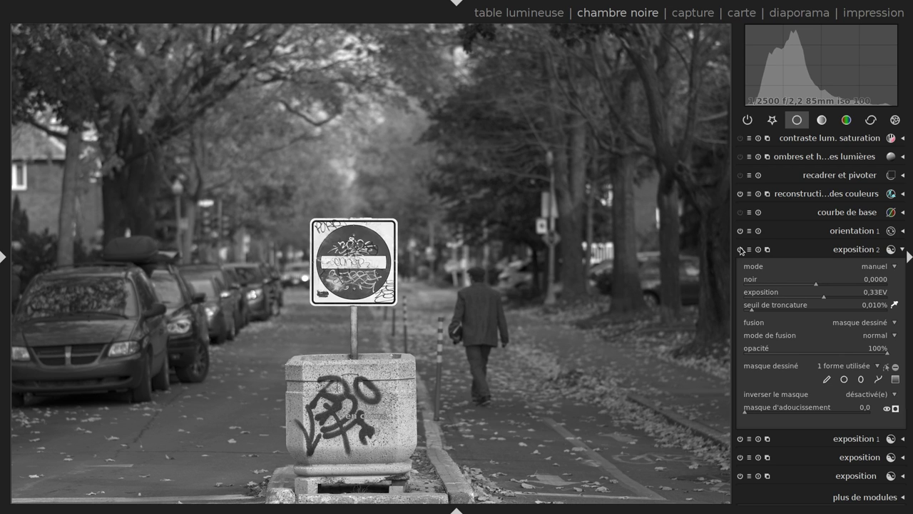
click(740, 250)
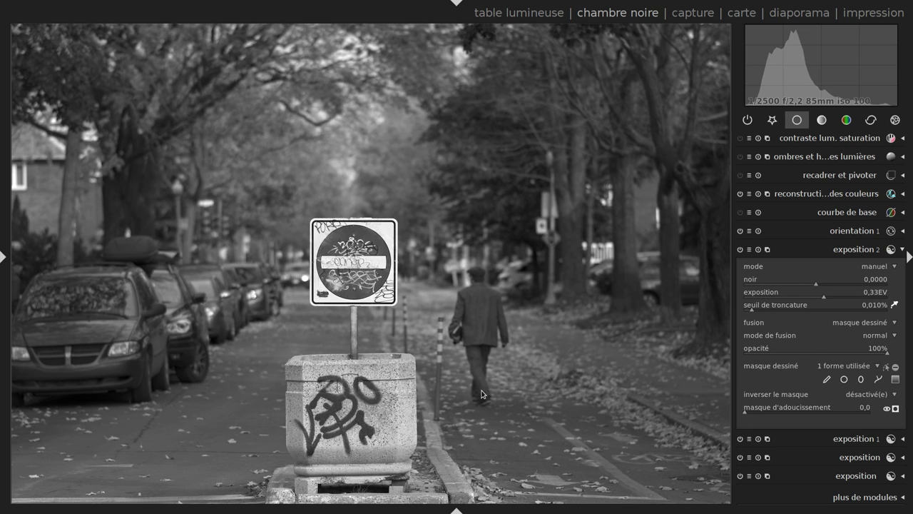
Set the masque d'adoucissement (mask blur) to 50.
click(789, 413)
right_click(789, 412)
text(5)
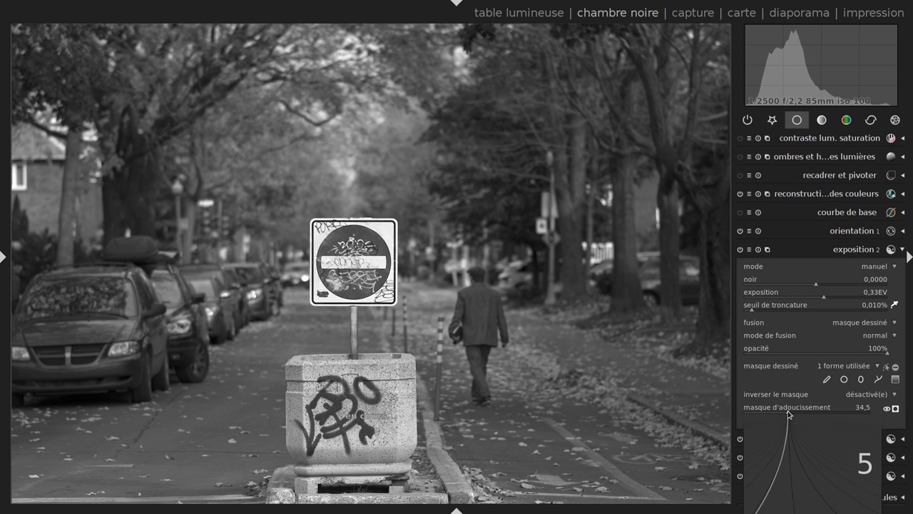
text(0,0)
key(Return)
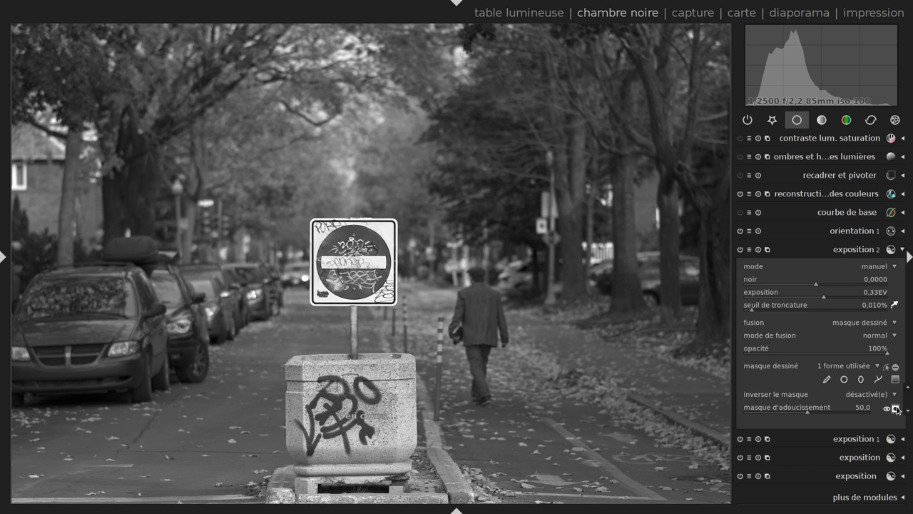
Display the mask overlay and shape, enlarge the ellipse feather, then hide the outline.
click(897, 409)
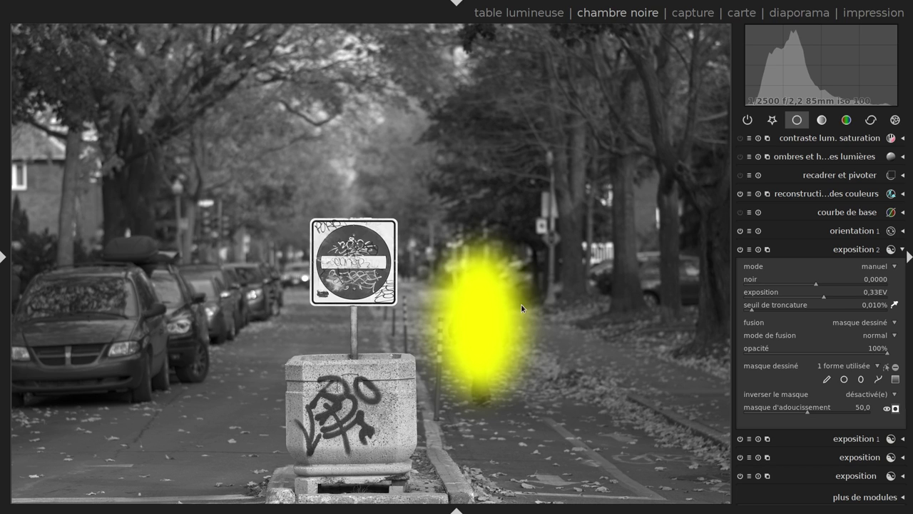
click(887, 368)
mouse_move(526, 317)
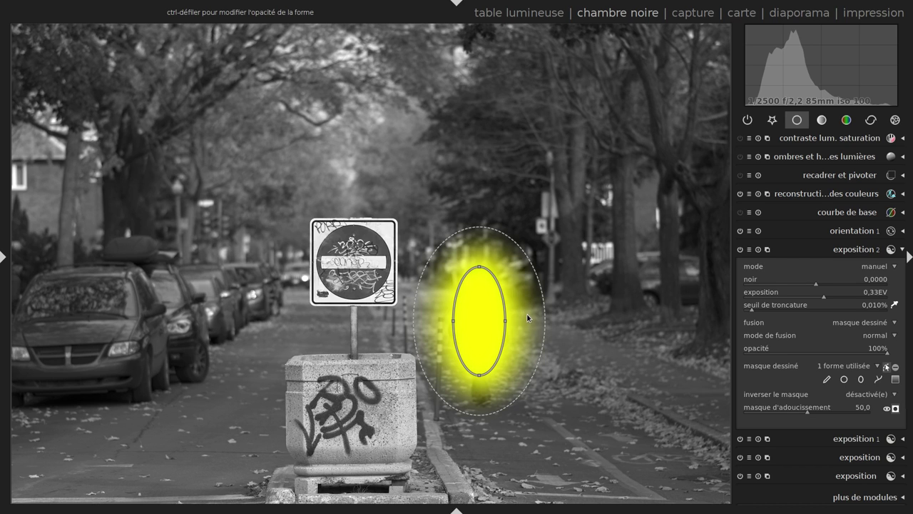
scroll(526, 314, up, 3)
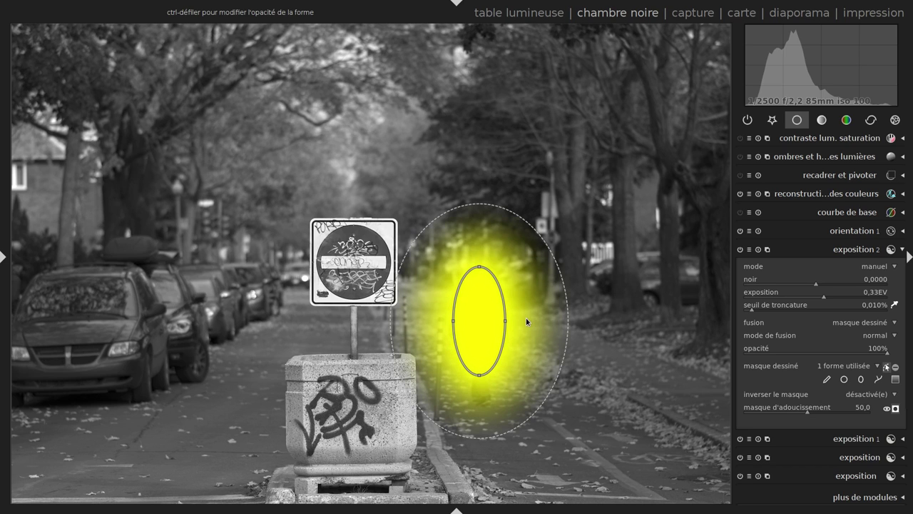
click(889, 368)
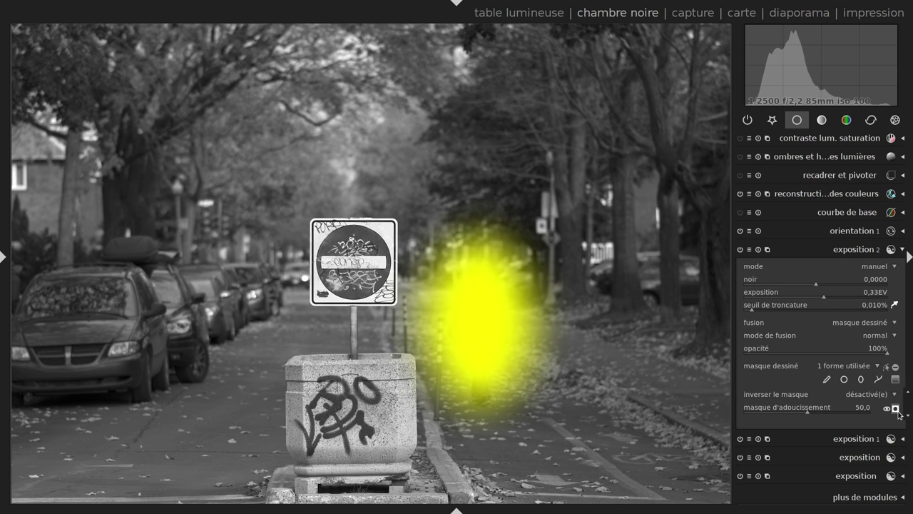
Hide the yellow overlay and toggle the walker's brightening off and on to compare.
click(739, 250)
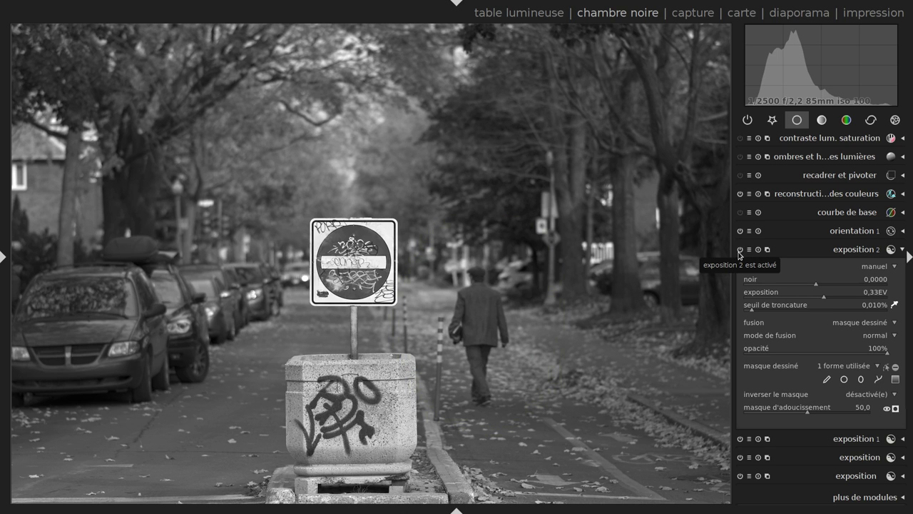
click(739, 250)
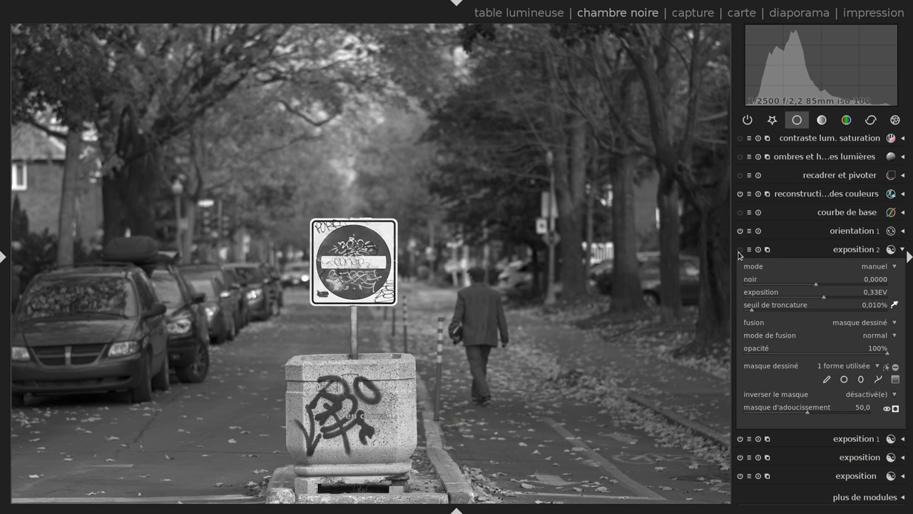
click(739, 251)
click(739, 250)
Raise exposition 2's noir (black level) from 0,0010 to 0,0020.
click(739, 250)
scroll(830, 286, up, 1)
scroll(828, 284, up, 1)
Toggle exposition 2 off and on to compare, then collapse its settings.
click(740, 250)
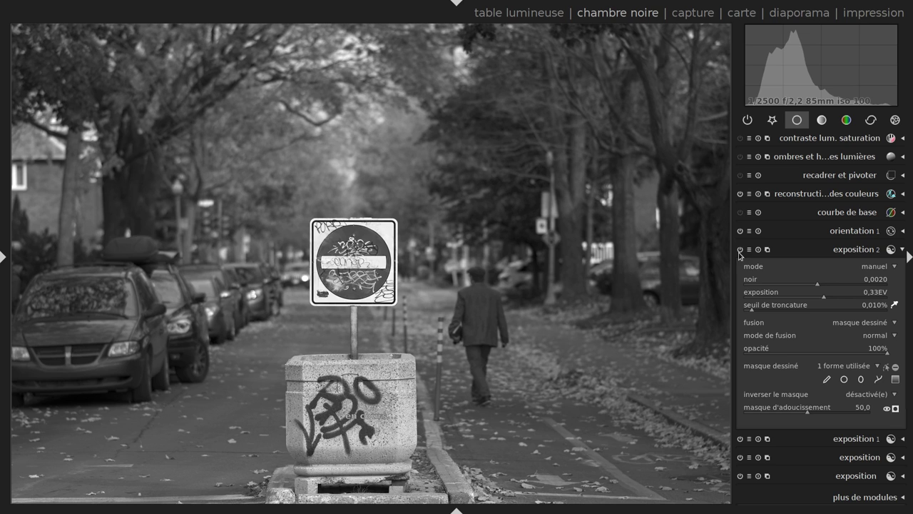
click(740, 250)
click(838, 245)
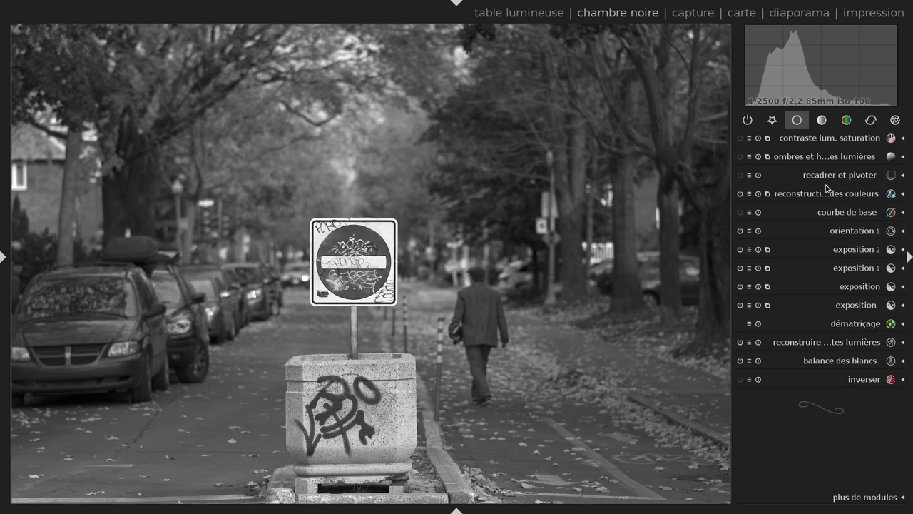
click(895, 120)
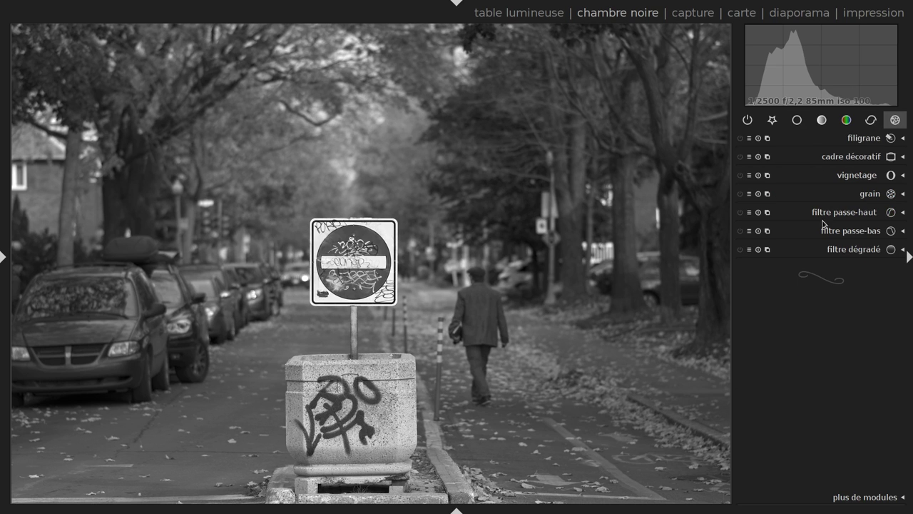
click(824, 173)
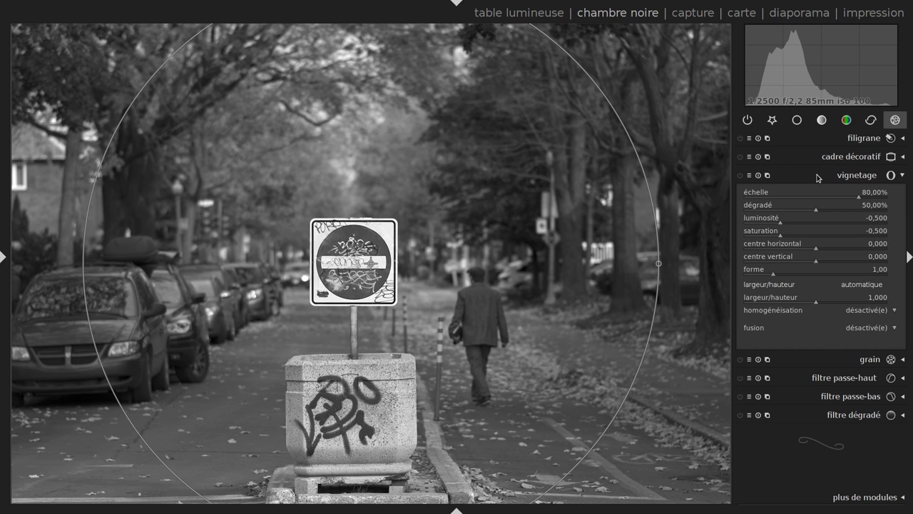
click(820, 177)
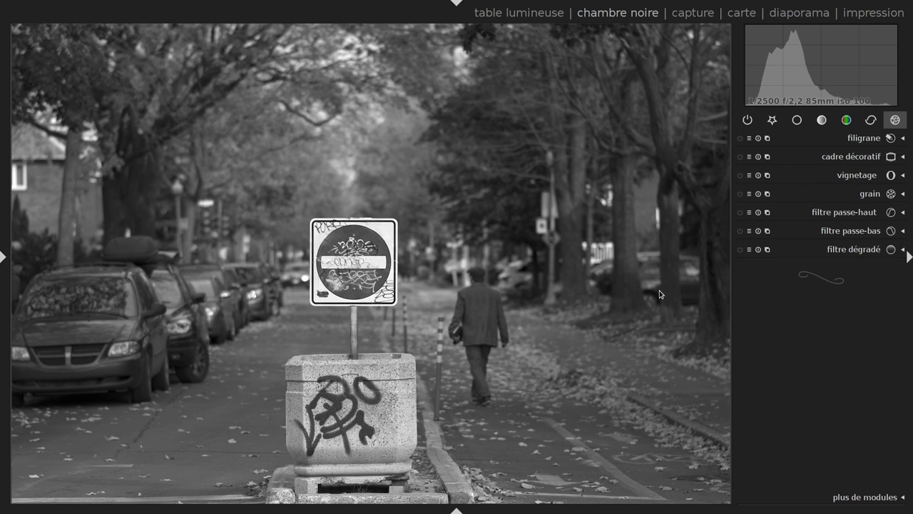
click(800, 122)
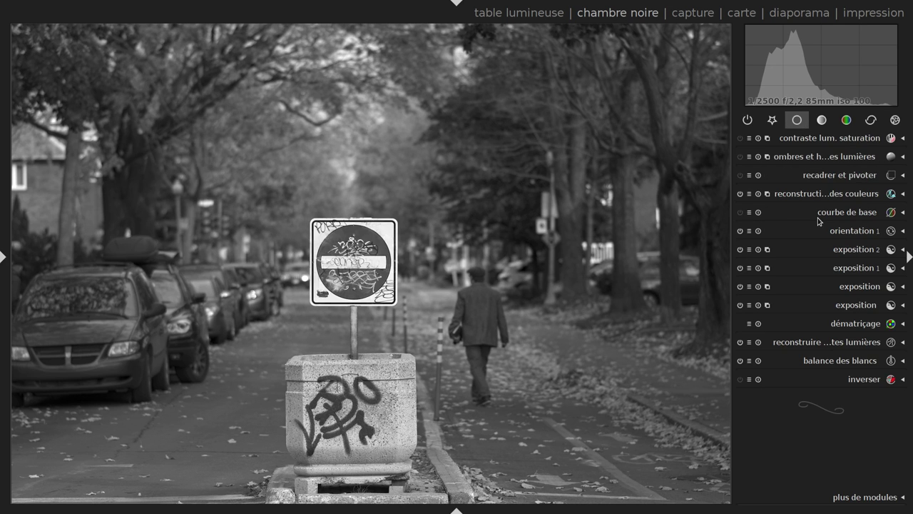
In crop and rotate, show perspective guides, adjust the right edge, and extend the crop to the bottom.
click(835, 177)
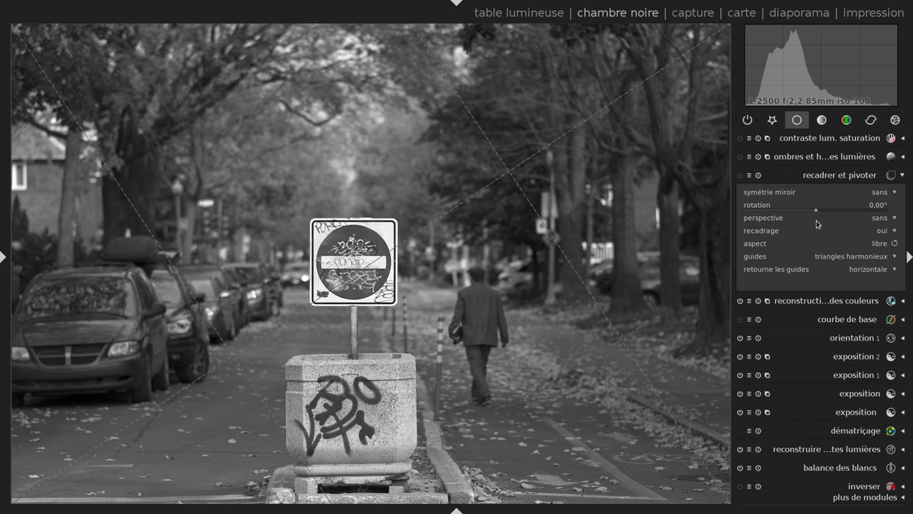
click(874, 259)
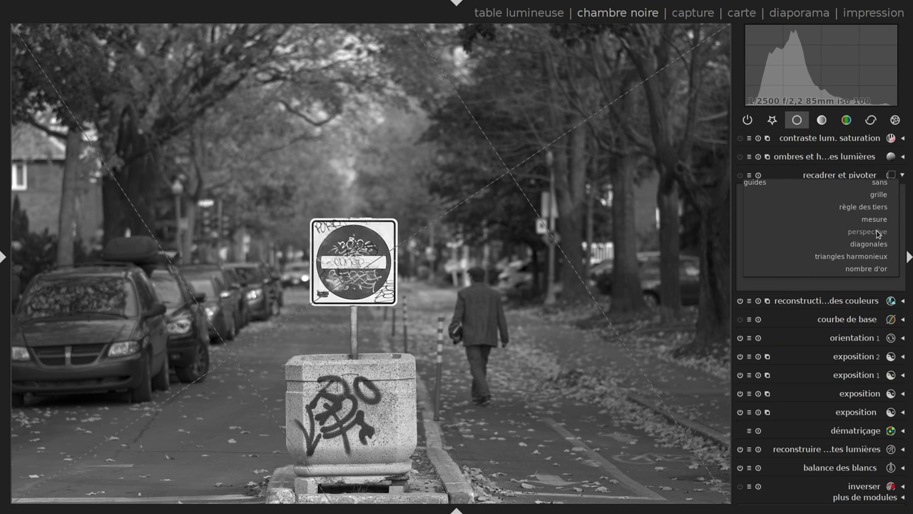
click(877, 232)
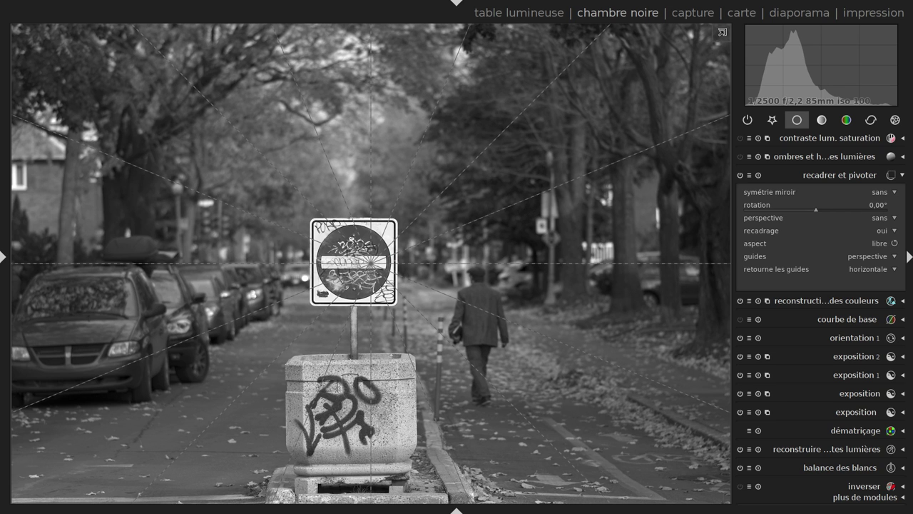
drag(723, 31, 679, 26)
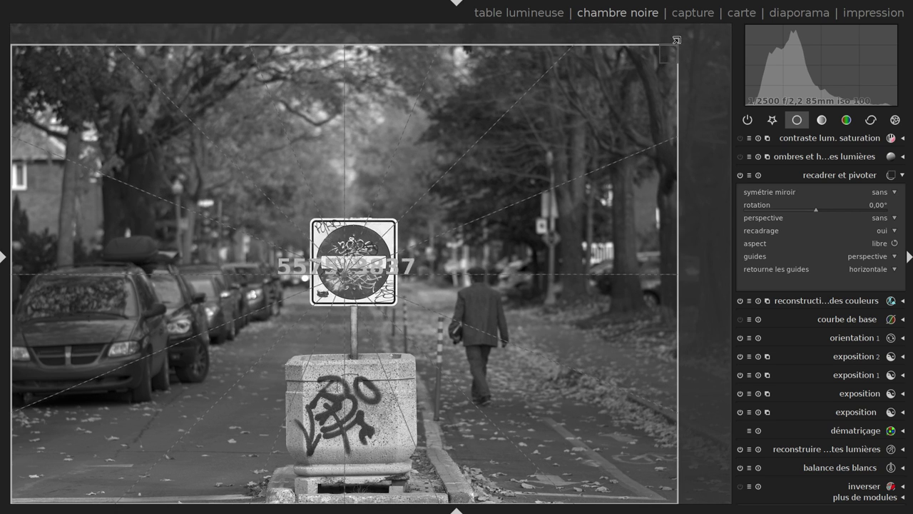
drag(679, 26, 688, 32)
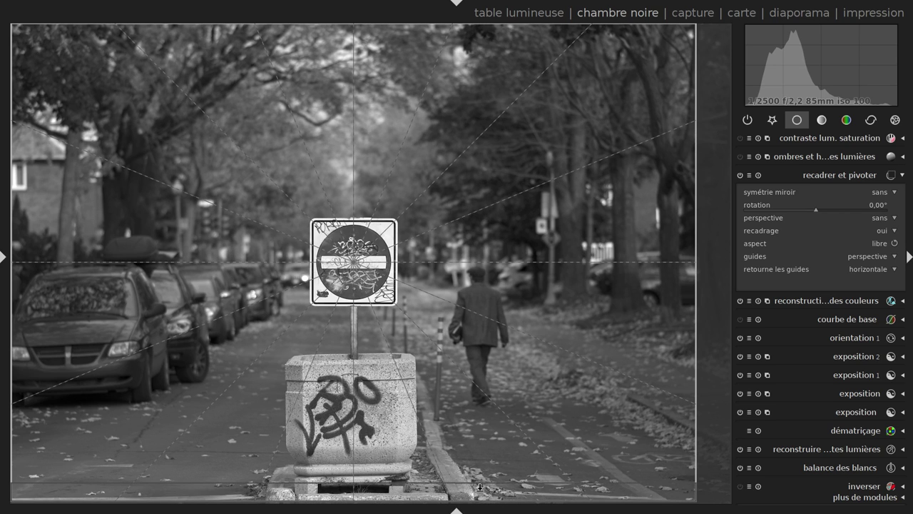
drag(480, 487, 478, 508)
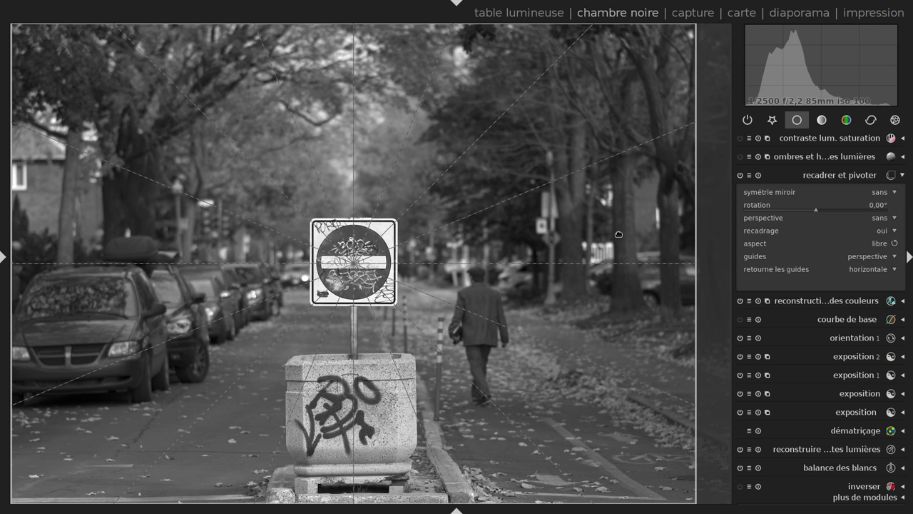
Set the crop aspect to 3:2, apply it, and expand vignetting in the effects group.
click(883, 247)
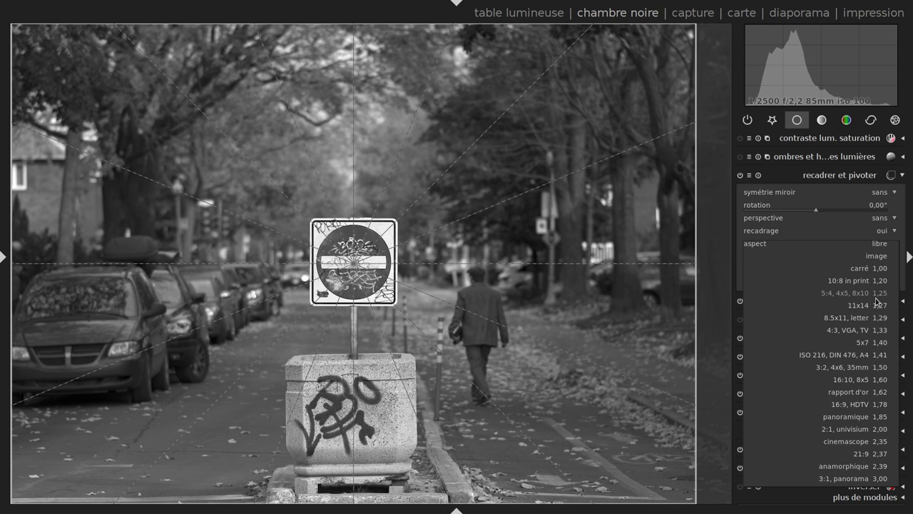
click(868, 368)
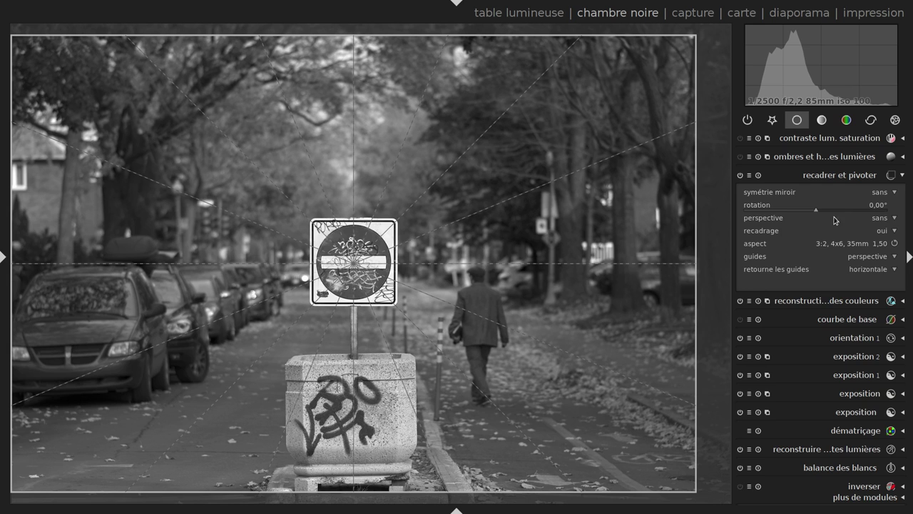
click(835, 176)
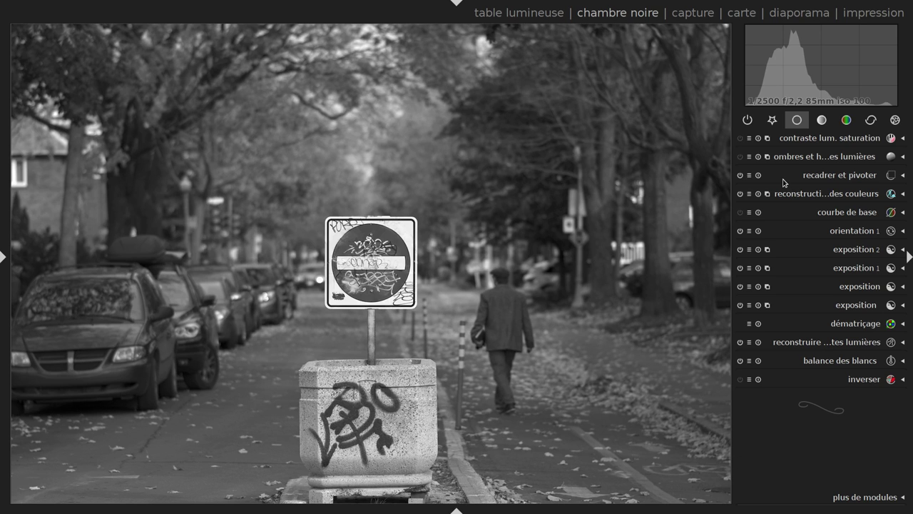
click(895, 120)
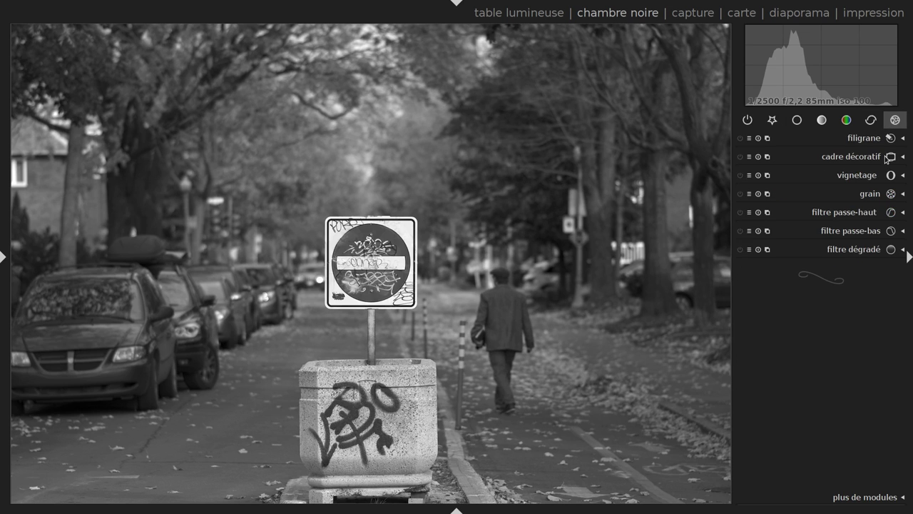
click(838, 179)
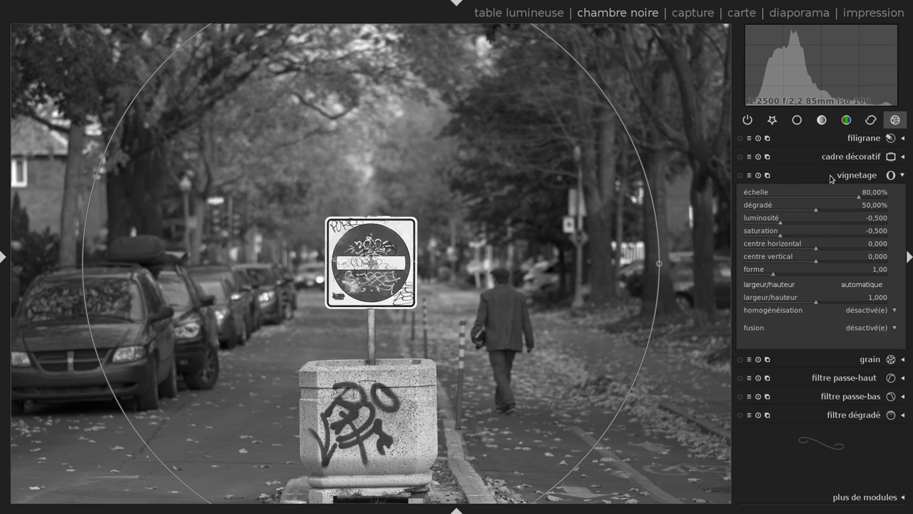
Apply the Léger vignetting preset (75% scale, 100% fall-off, −0.25 brightness/saturation) and compare it on/off.
click(749, 177)
click(767, 198)
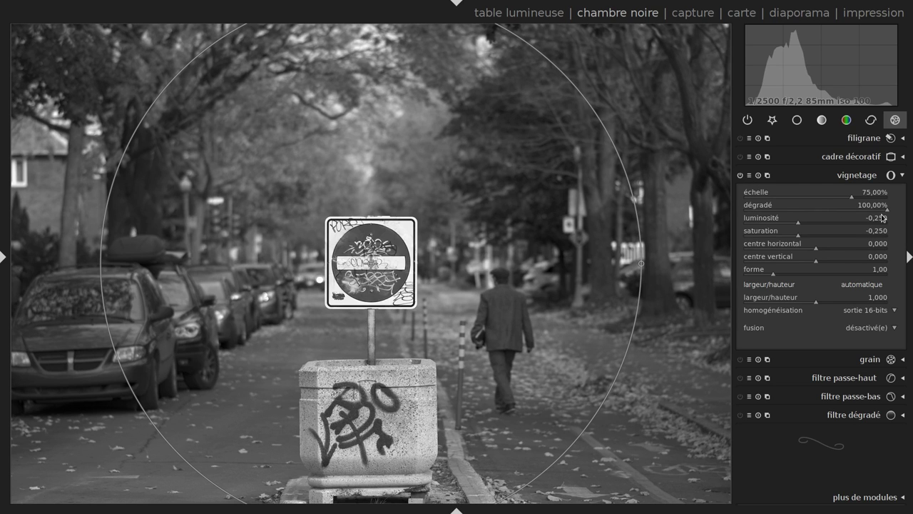
click(740, 175)
click(741, 176)
click(741, 176)
click(741, 176)
click(741, 176)
click(800, 171)
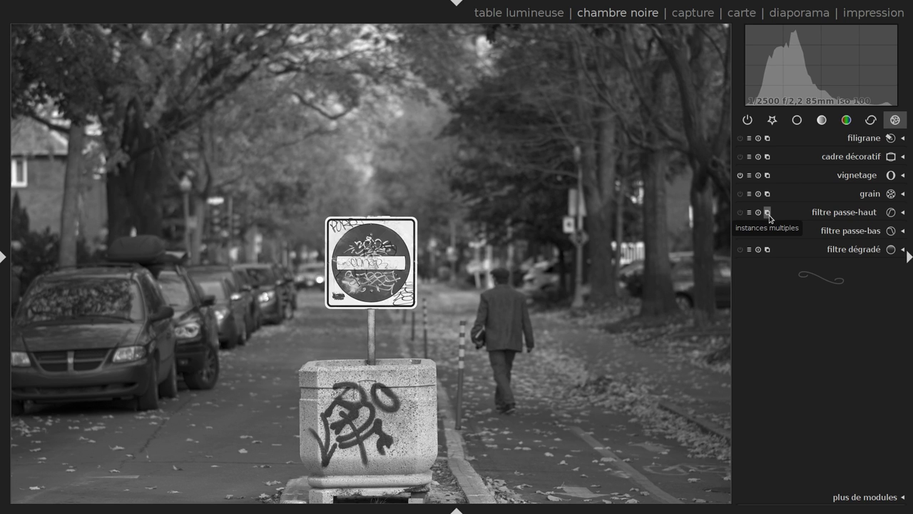
In the lighttable, clone the black-and-white street photo and open the duplicate in darkroom.
click(550, 16)
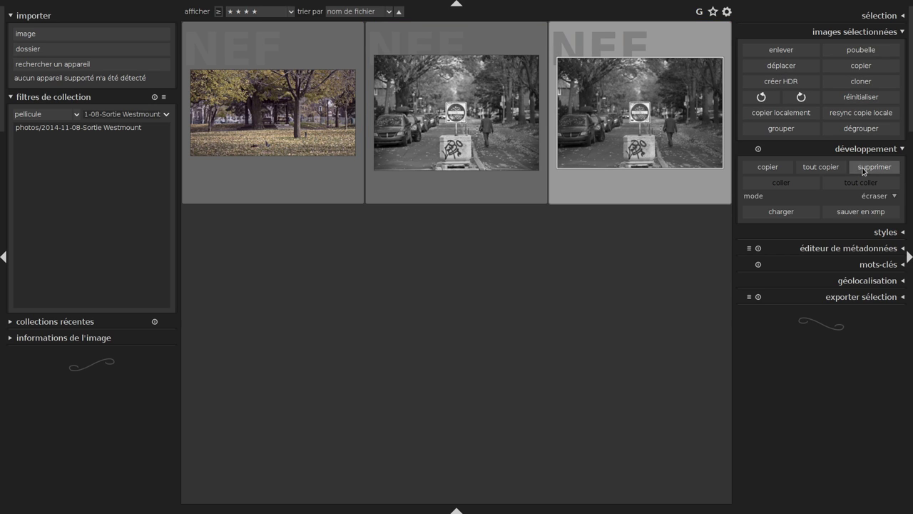
click(849, 33)
click(858, 50)
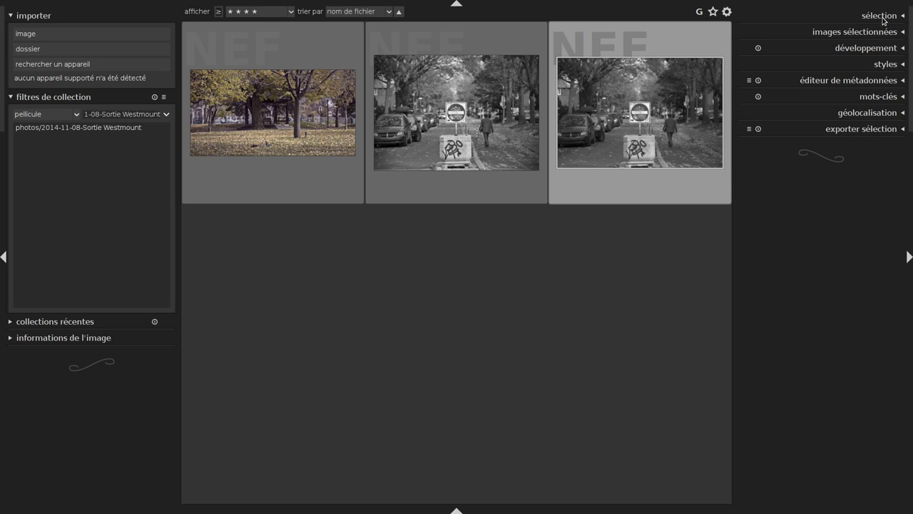
click(878, 52)
click(879, 32)
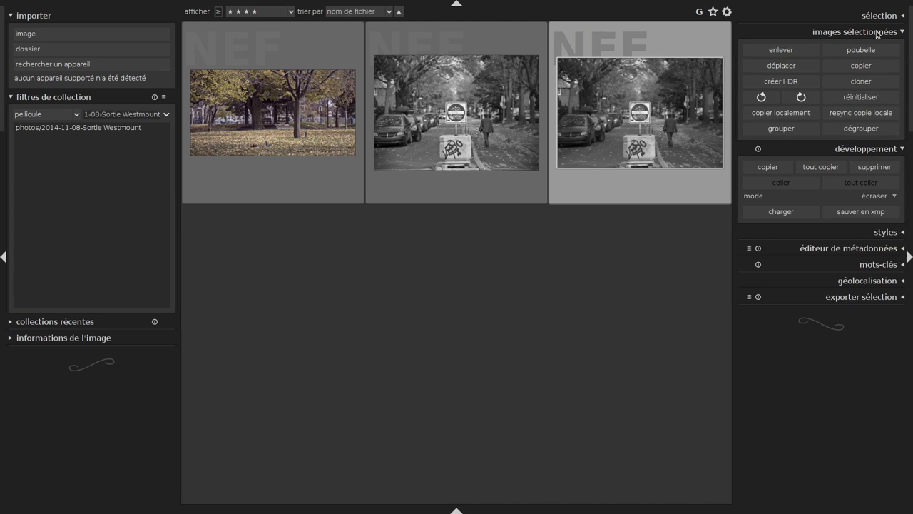
click(861, 82)
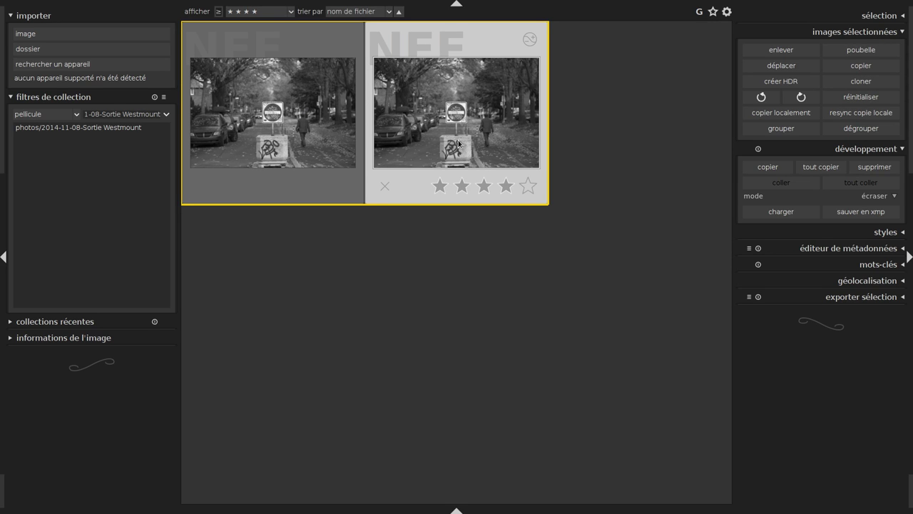
double_click(458, 143)
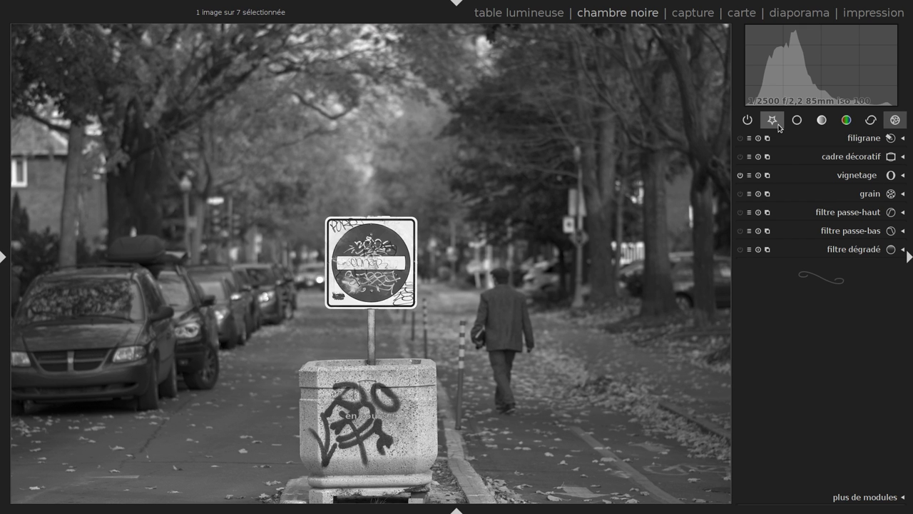
Disable the channel mixer to restore colour and nudge the levels midtone grey slider.
click(847, 119)
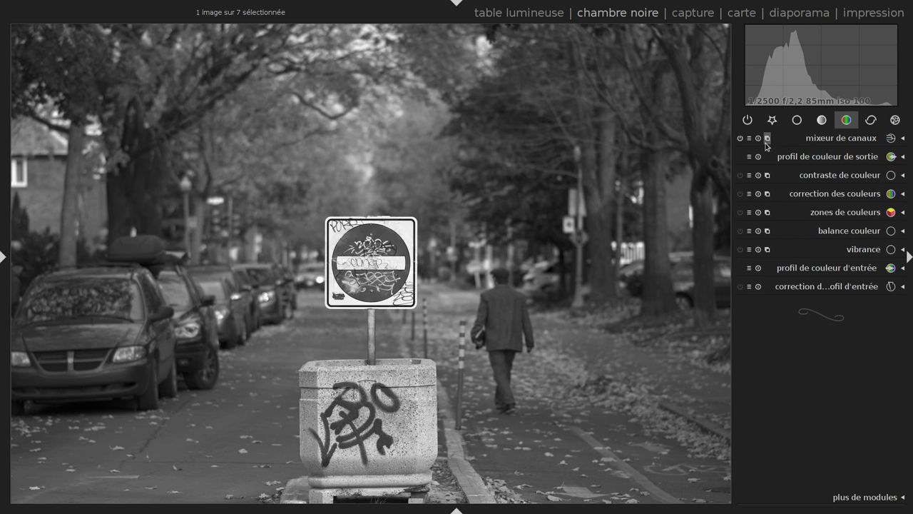
click(740, 139)
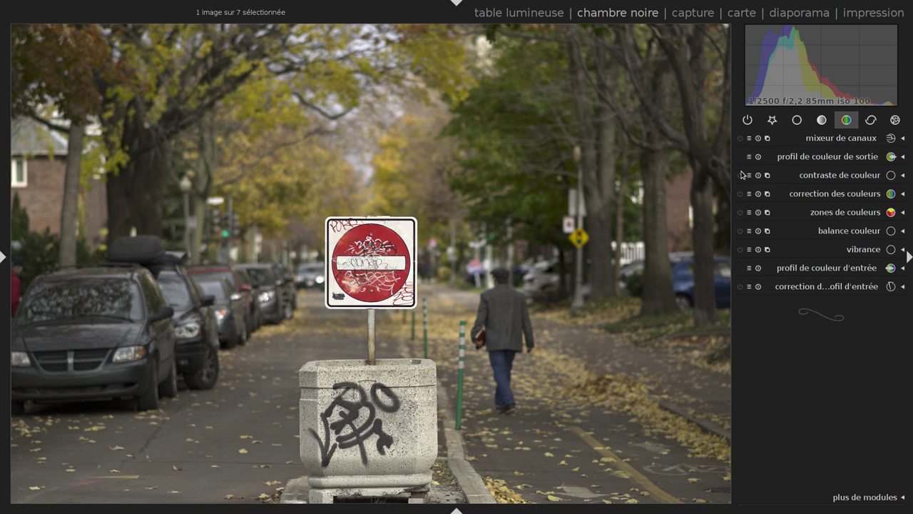
click(815, 127)
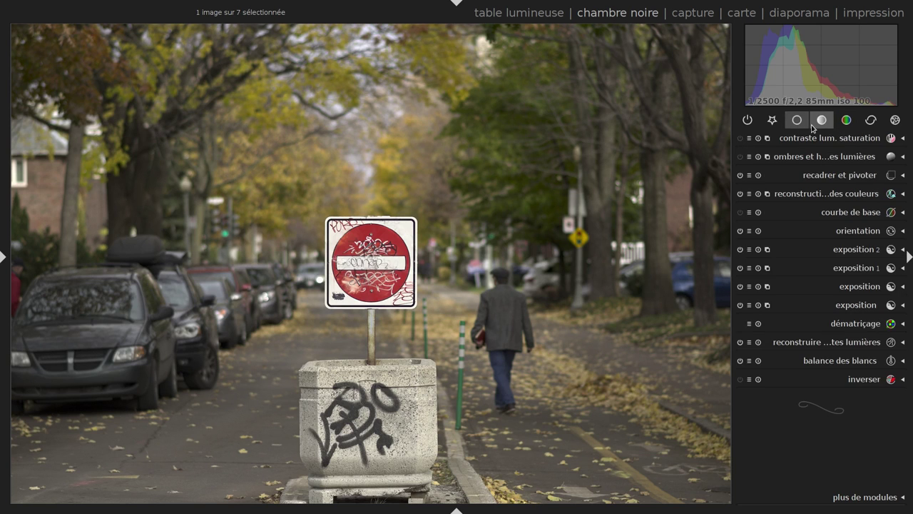
click(817, 123)
click(828, 194)
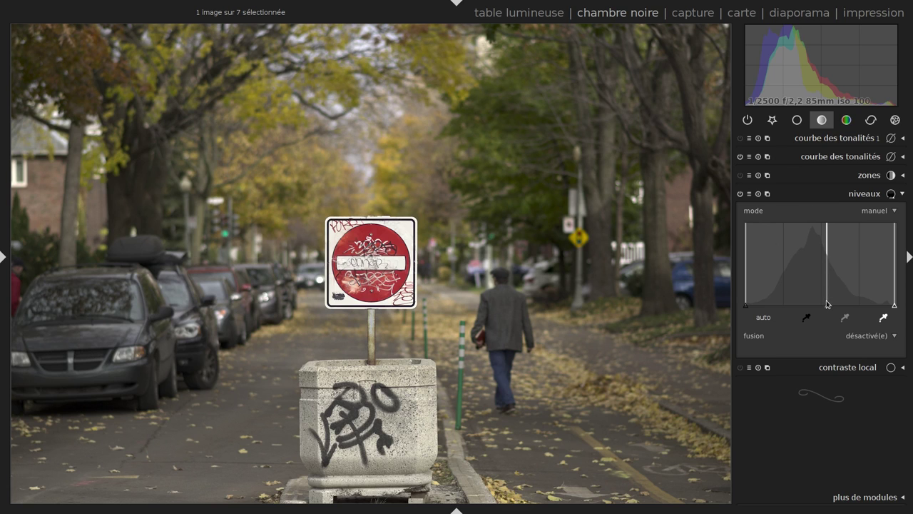
drag(827, 303, 818, 302)
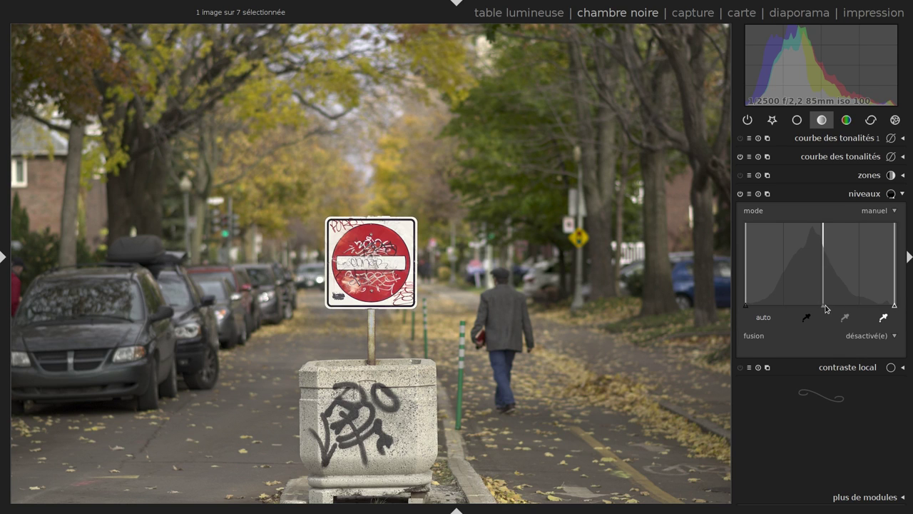
mouse_move(821, 66)
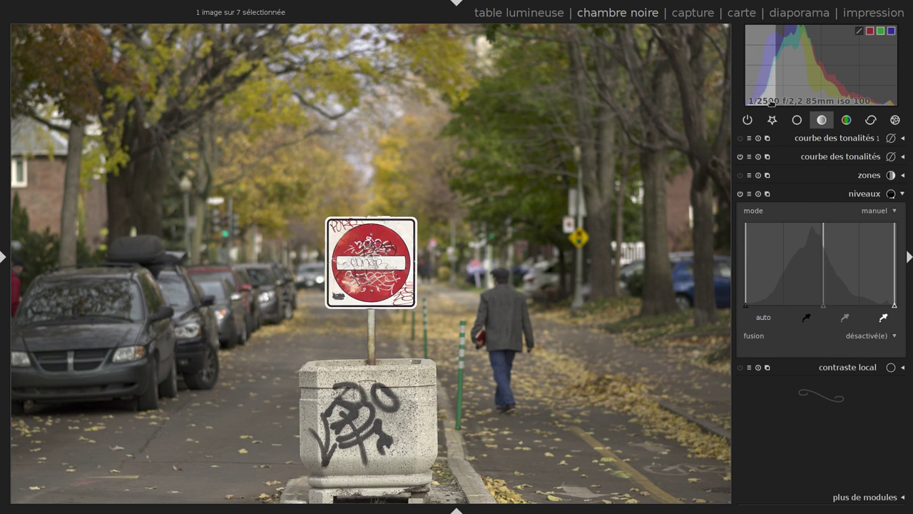
Compare against greyscale, refine the levels midtone grey, and switch from levels to tone curve.
click(797, 120)
click(740, 137)
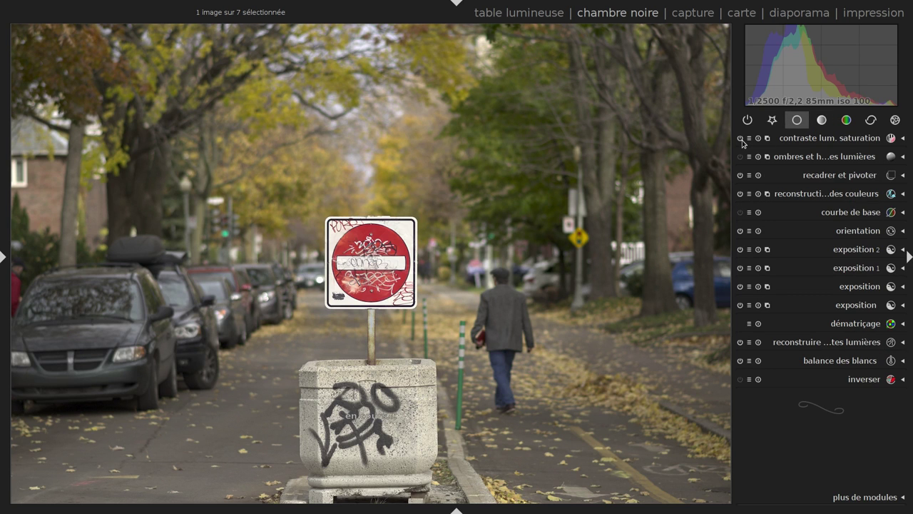
click(819, 122)
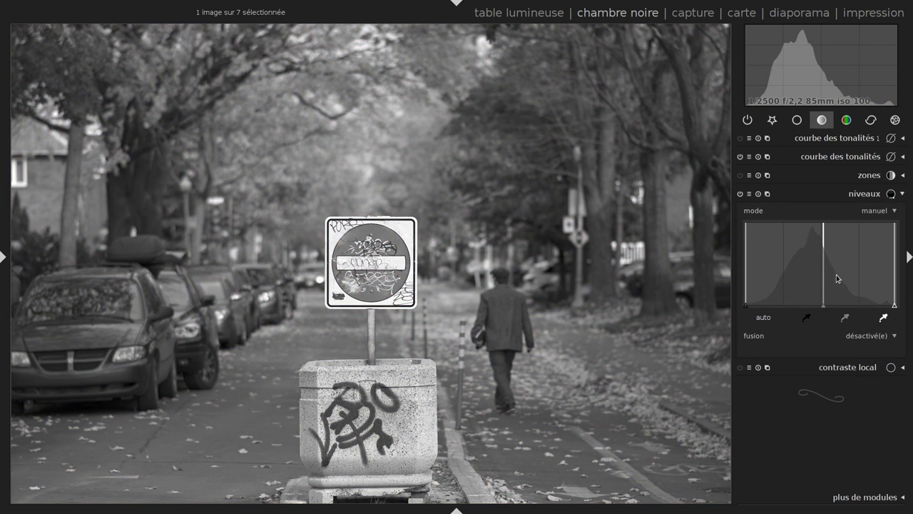
click(824, 300)
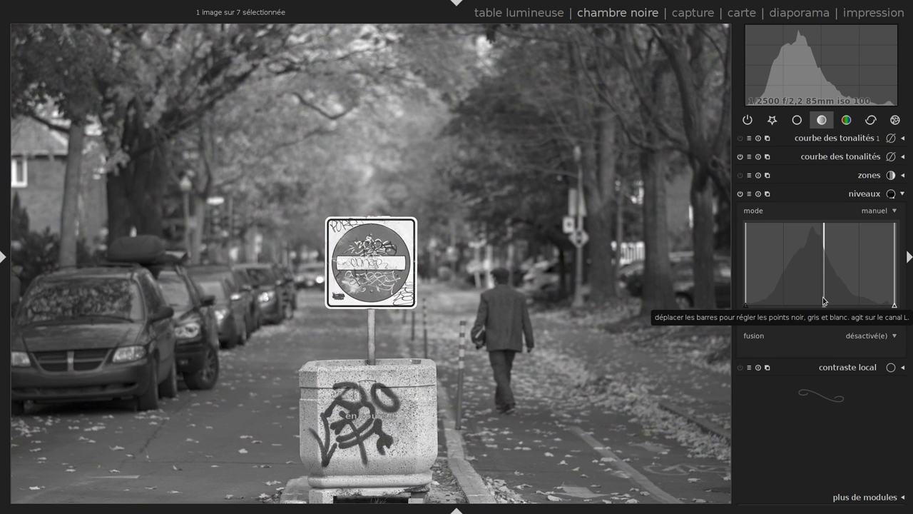
click(825, 300)
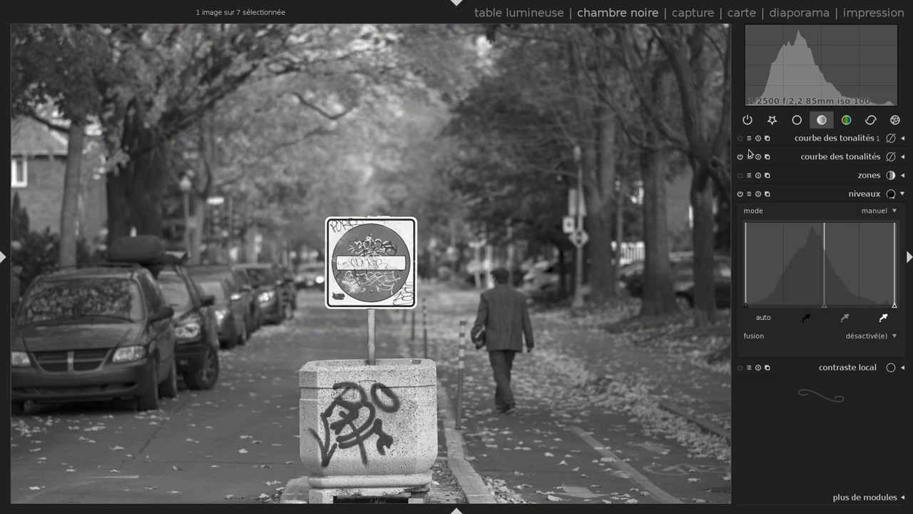
click(797, 120)
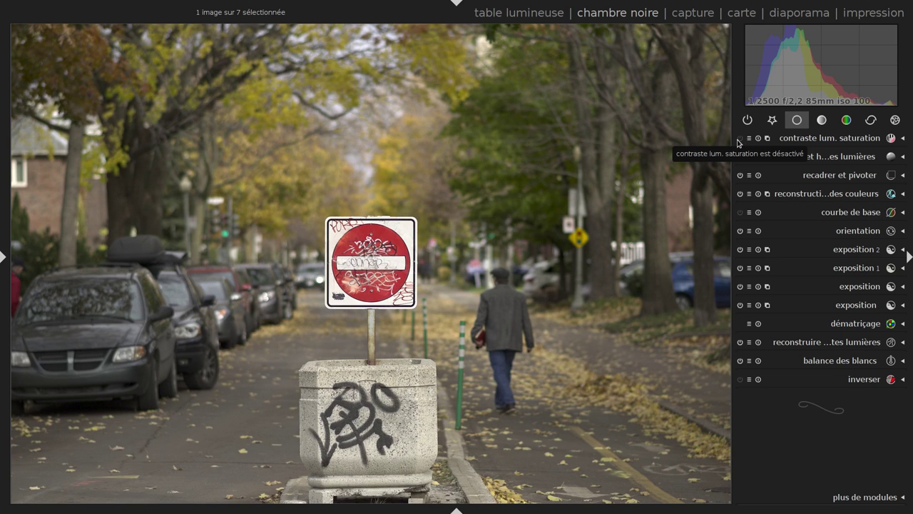
click(822, 120)
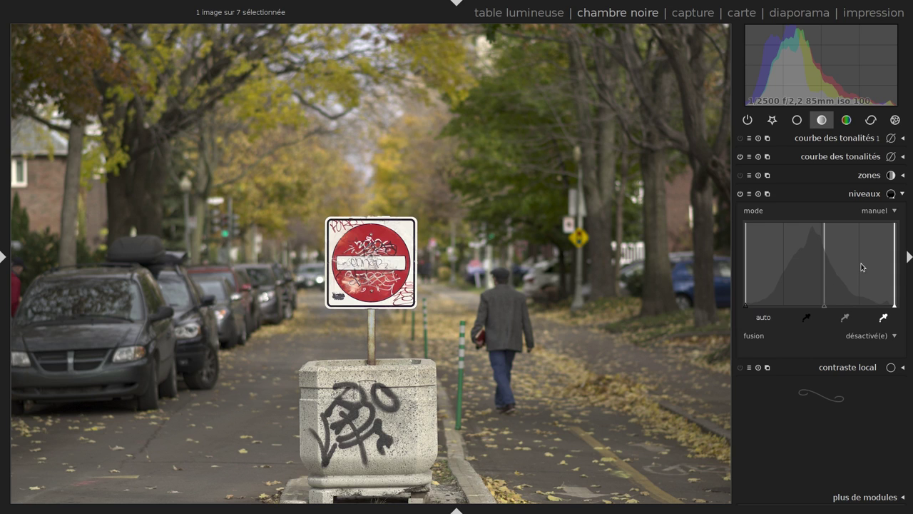
click(801, 193)
click(807, 158)
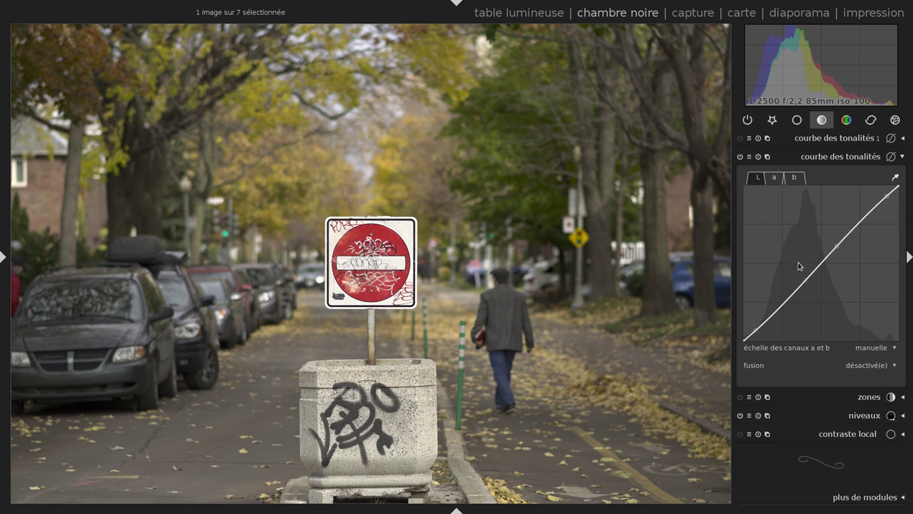
Adjust the tone curve's a and b channel curves, leaving a gentle S on a.
click(774, 177)
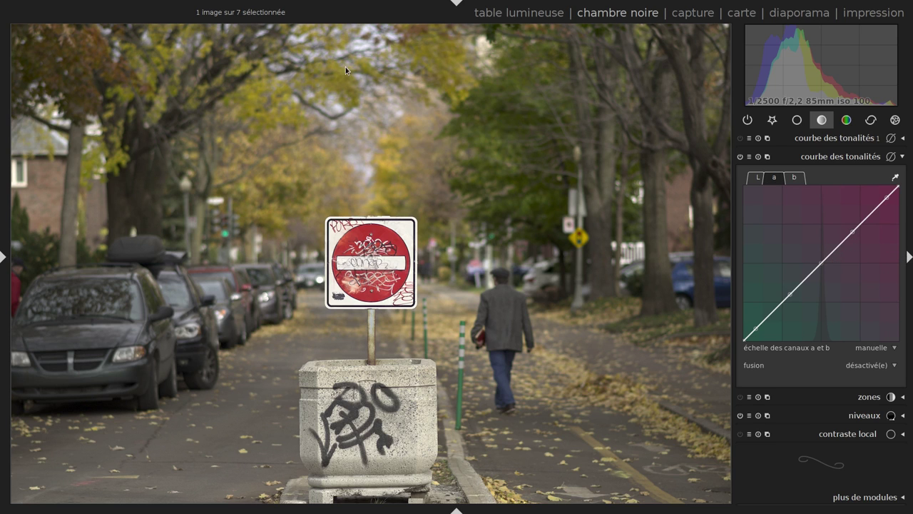
click(800, 178)
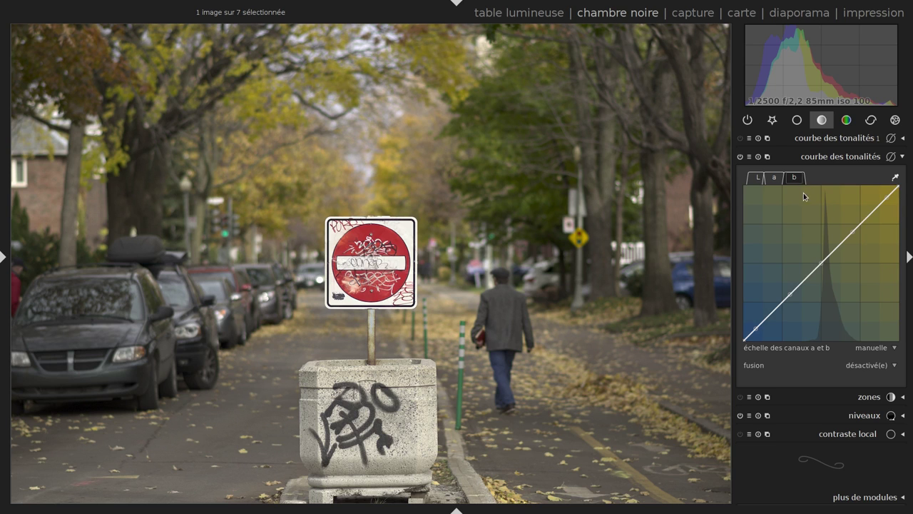
scroll(850, 235, up, 2)
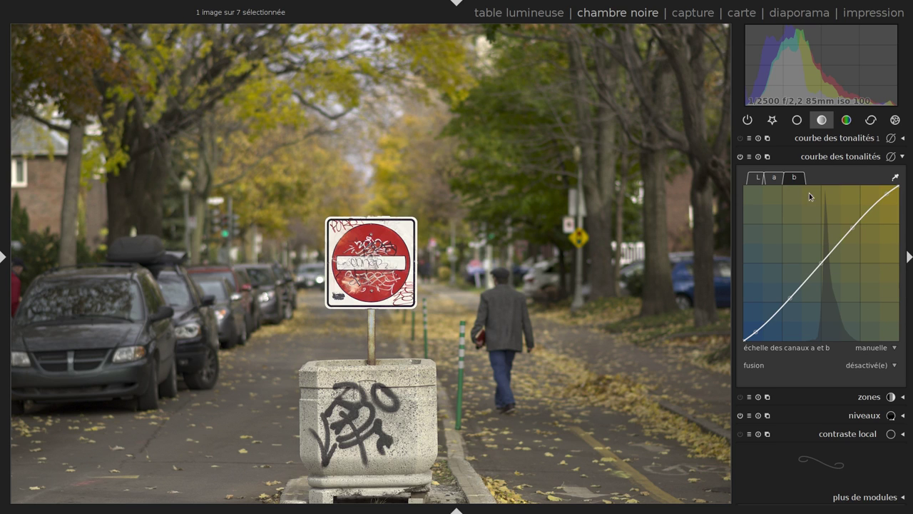
click(775, 179)
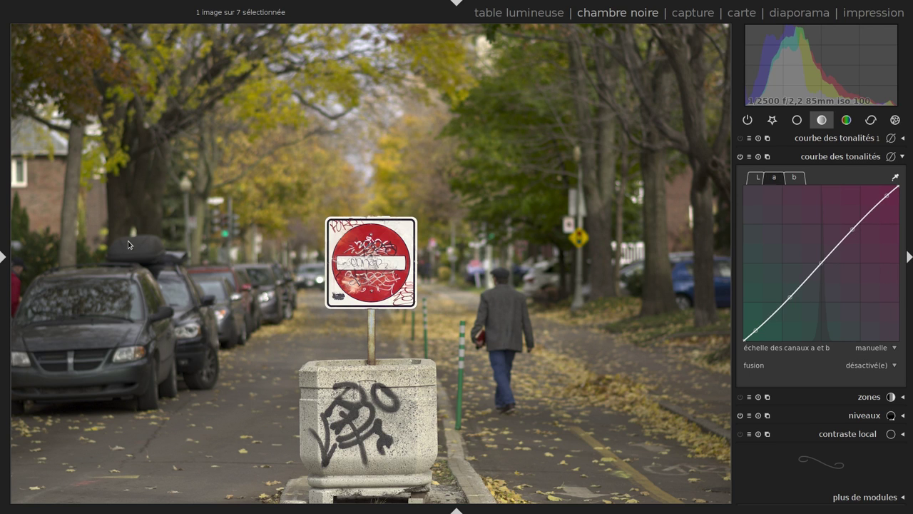
click(4, 255)
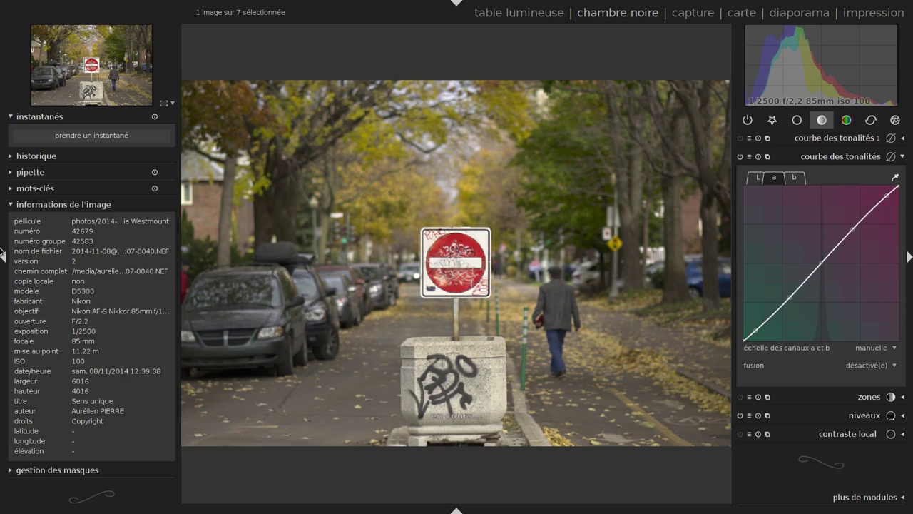
Toggle between history steps 37 and 38 to judge the tone-curve change, then hide the left panels.
click(41, 157)
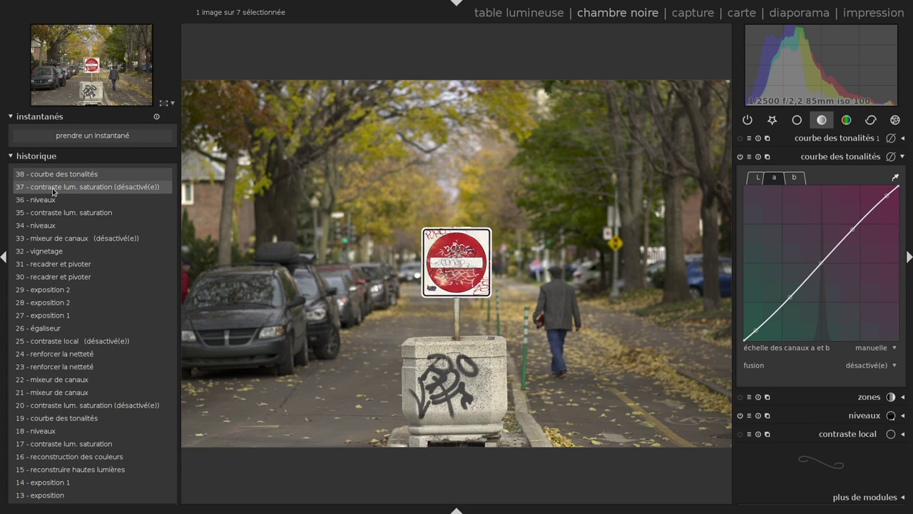
click(53, 187)
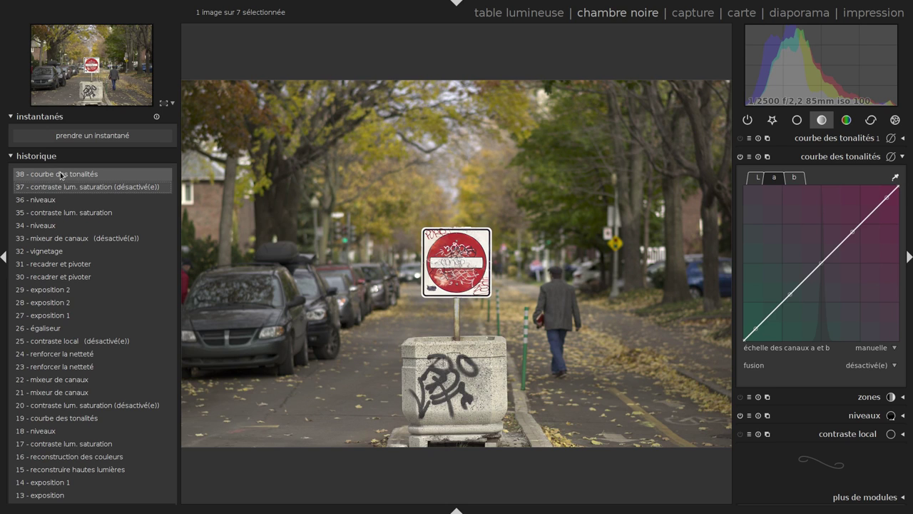
click(61, 175)
click(64, 188)
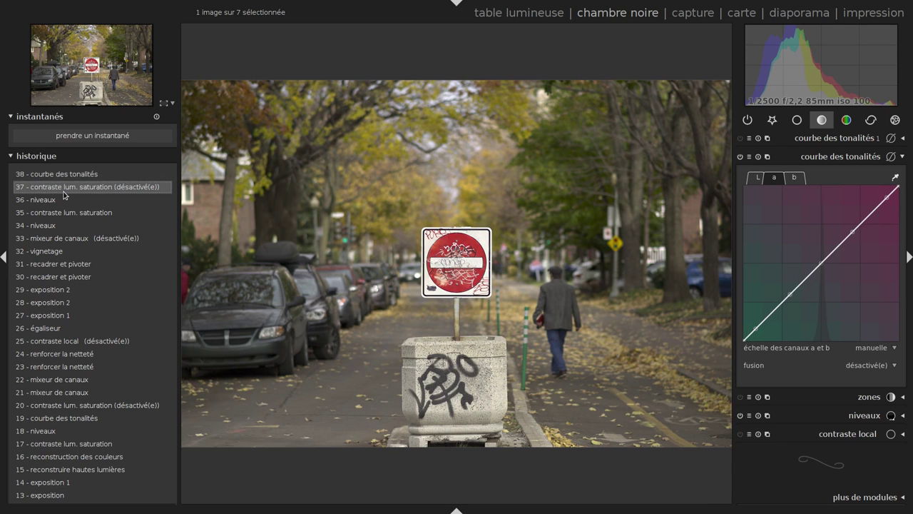
click(67, 173)
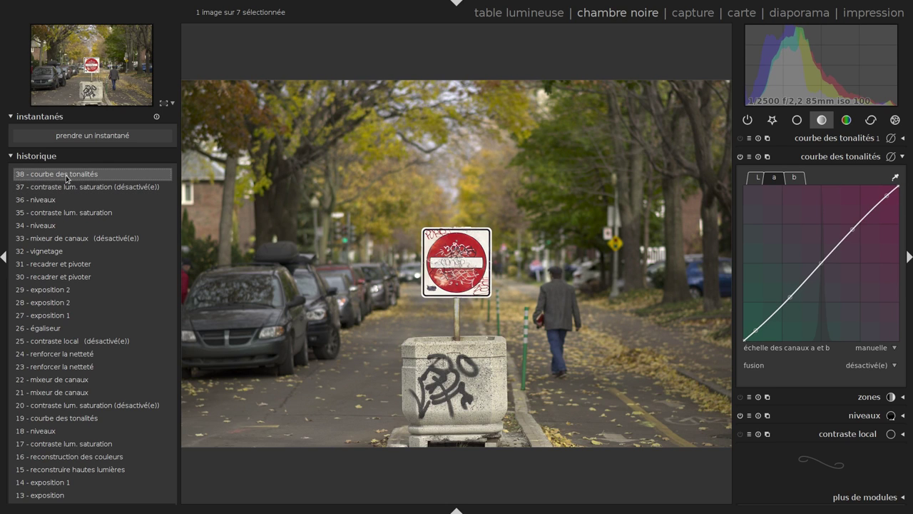
scroll(3, 266, down, 5)
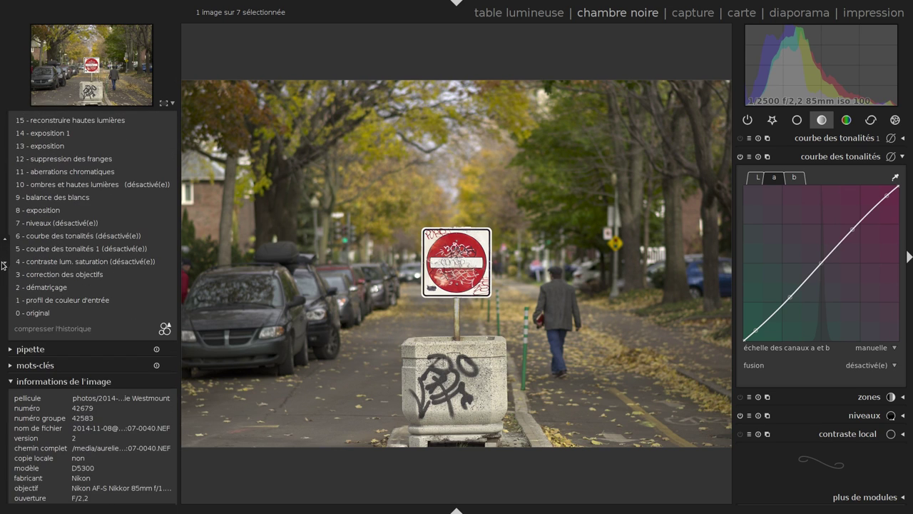
click(4, 279)
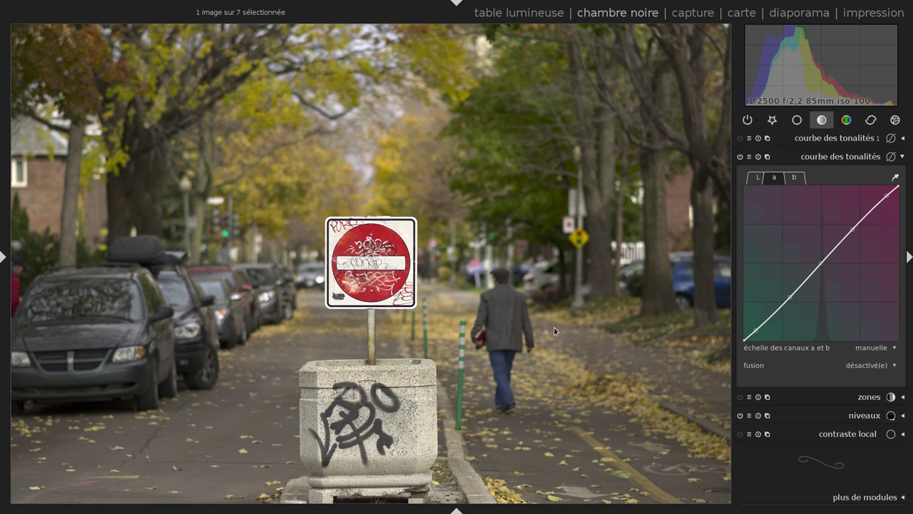
Fold the tone curve away and expand colour zones in the colour module group.
click(800, 158)
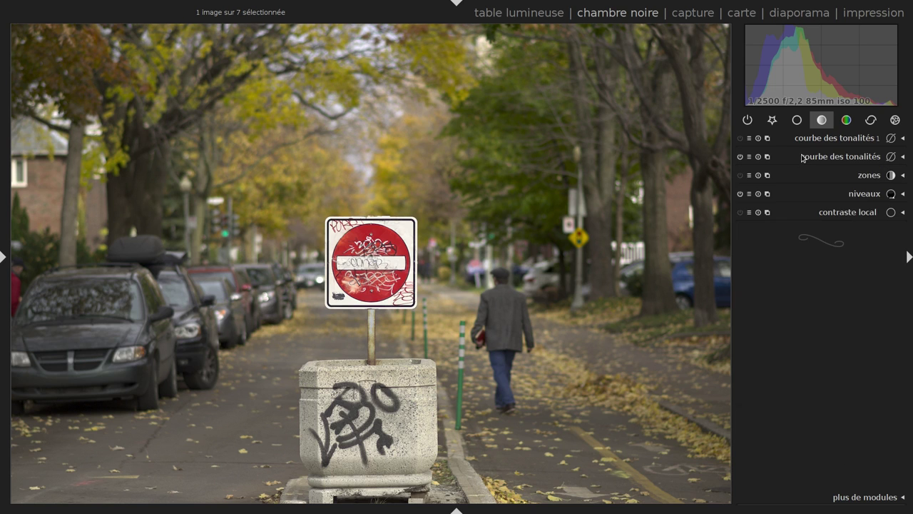
click(846, 120)
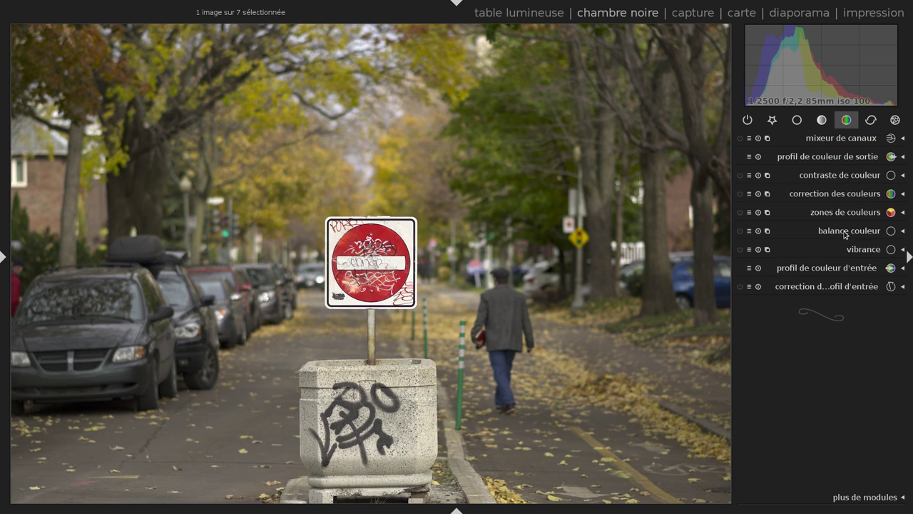
click(819, 255)
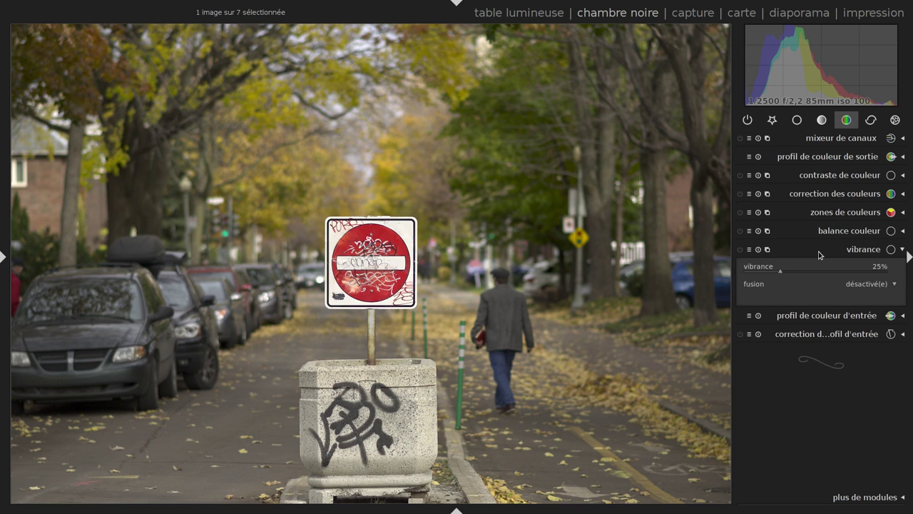
click(819, 255)
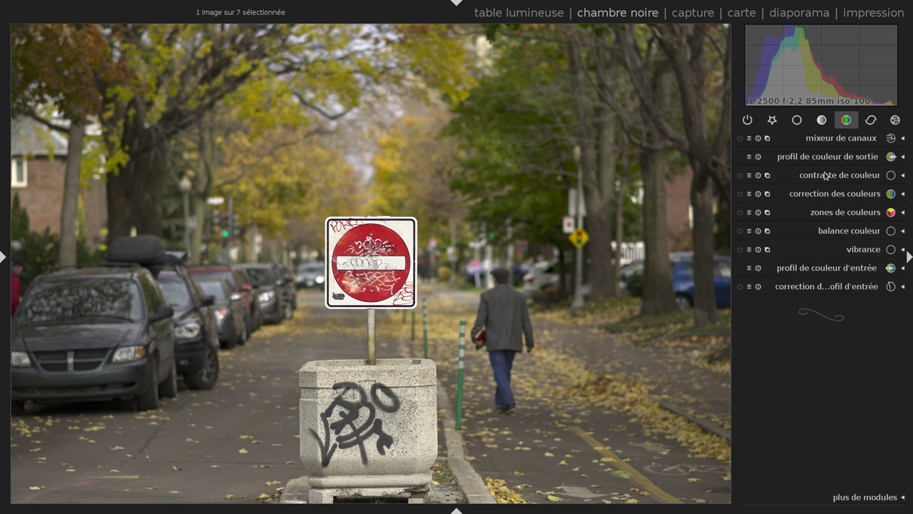
click(826, 212)
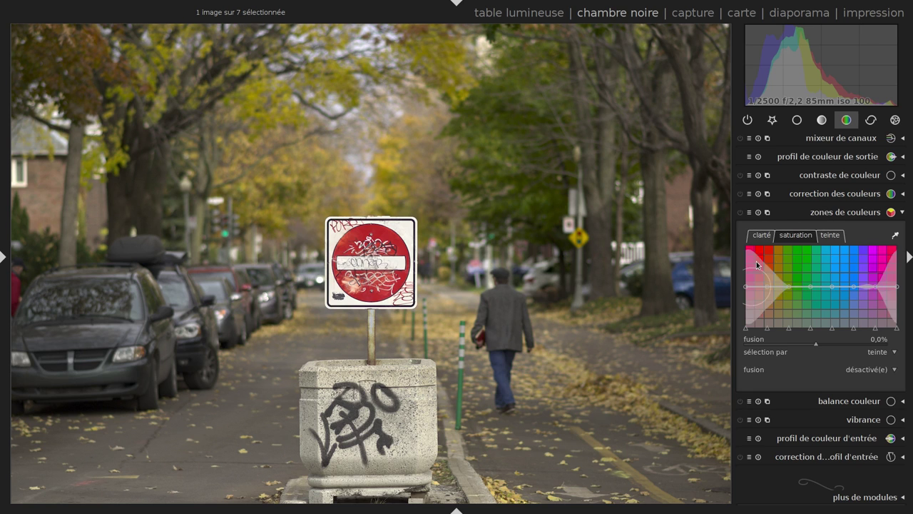
Tweak colour zones' lightness and hue curves around the red-orange range.
click(767, 238)
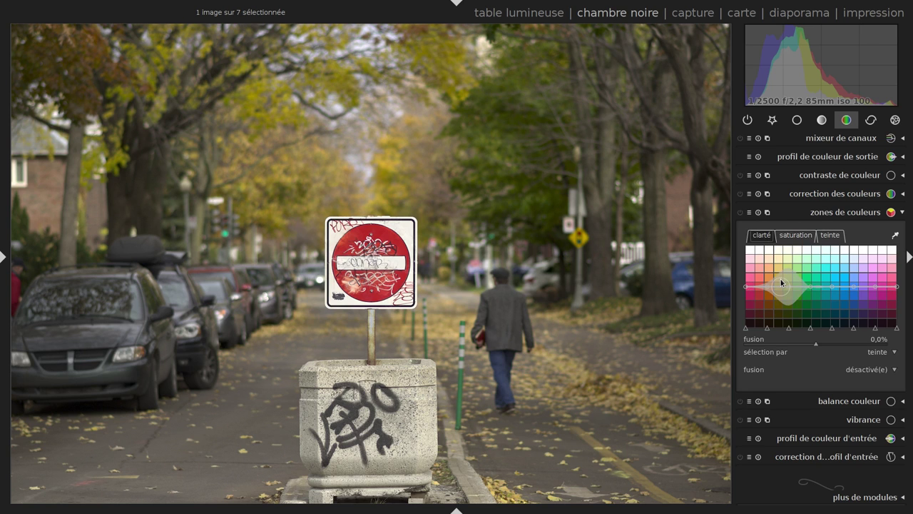
drag(781, 279, 784, 273)
scroll(784, 273, down, 2)
drag(784, 273, 788, 287)
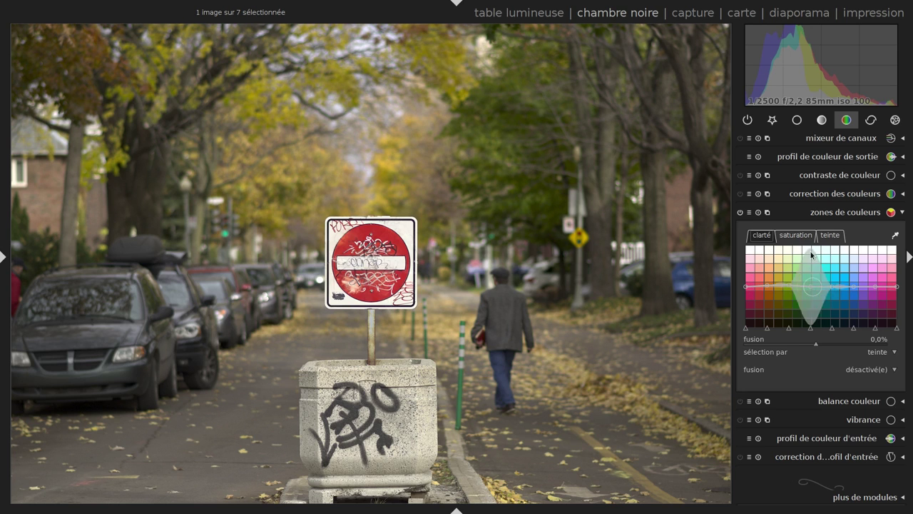
click(828, 235)
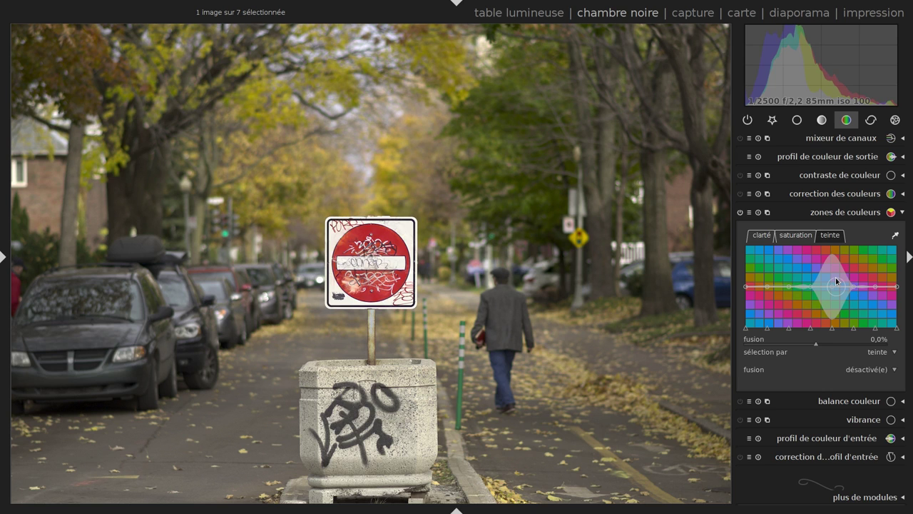
drag(825, 278, 794, 294)
double_click(794, 294)
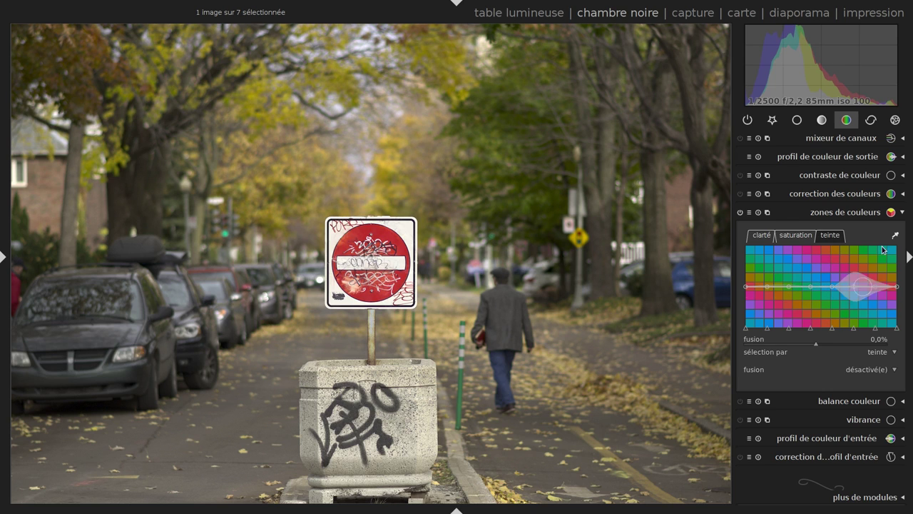
Sample the photo, compare colour zones on/off, and sample the sign's red on the saturation tab.
click(896, 235)
click(385, 166)
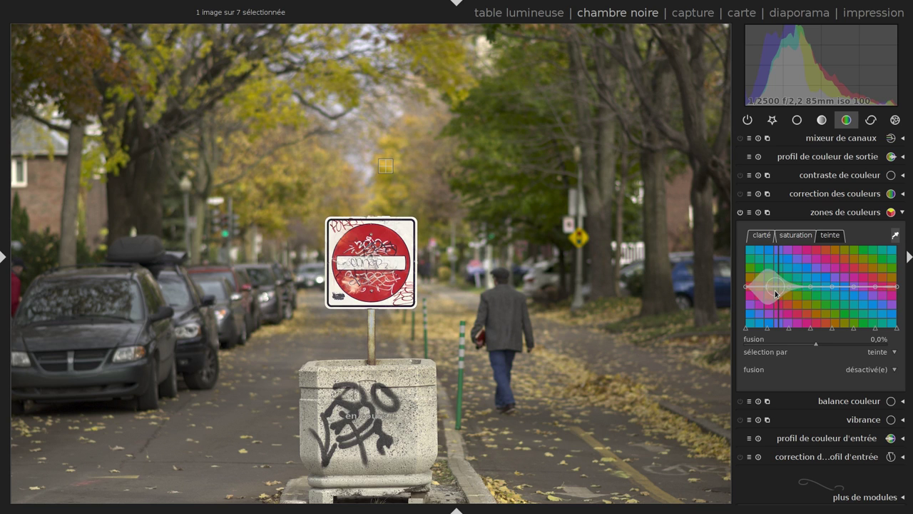
scroll(777, 294, up, 4)
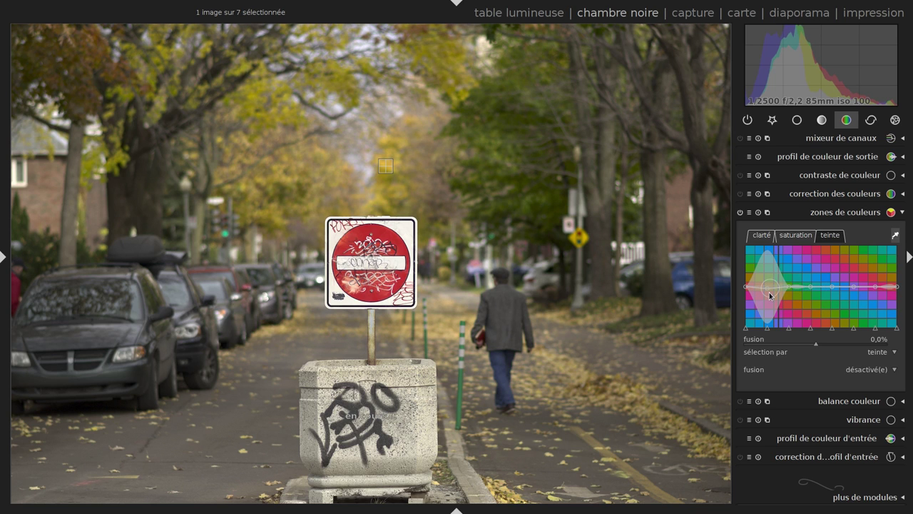
scroll(769, 292, down, 2)
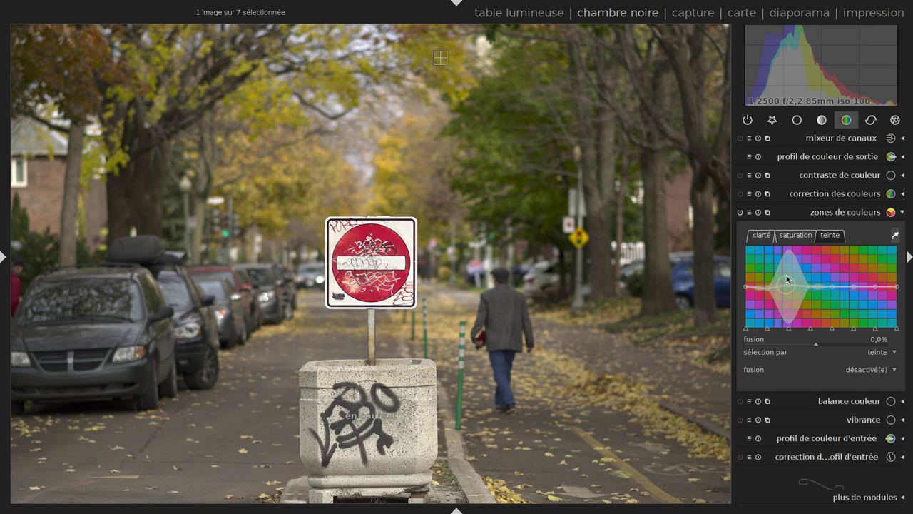
scroll(788, 279, up, 1)
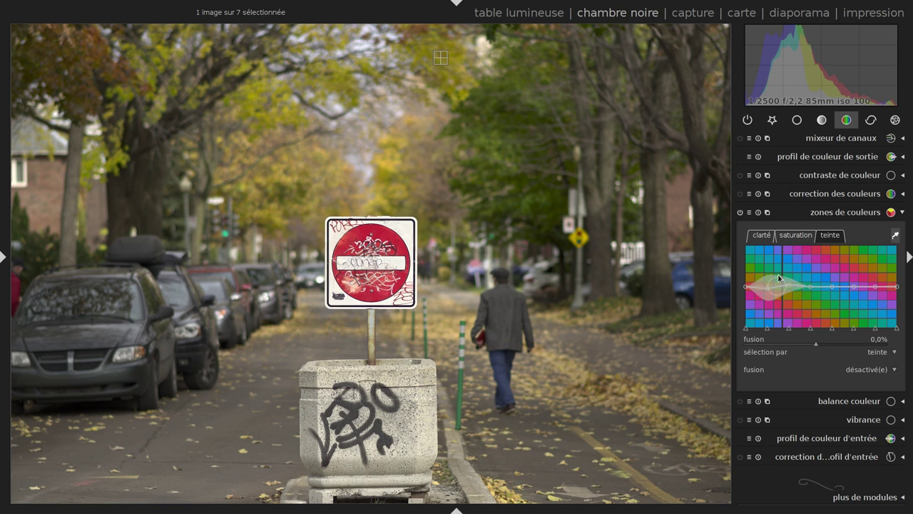
click(740, 212)
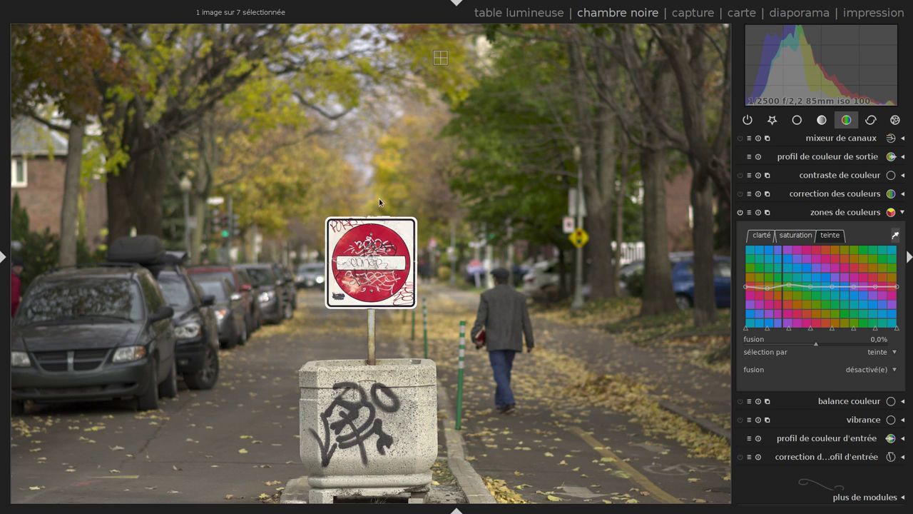
click(740, 212)
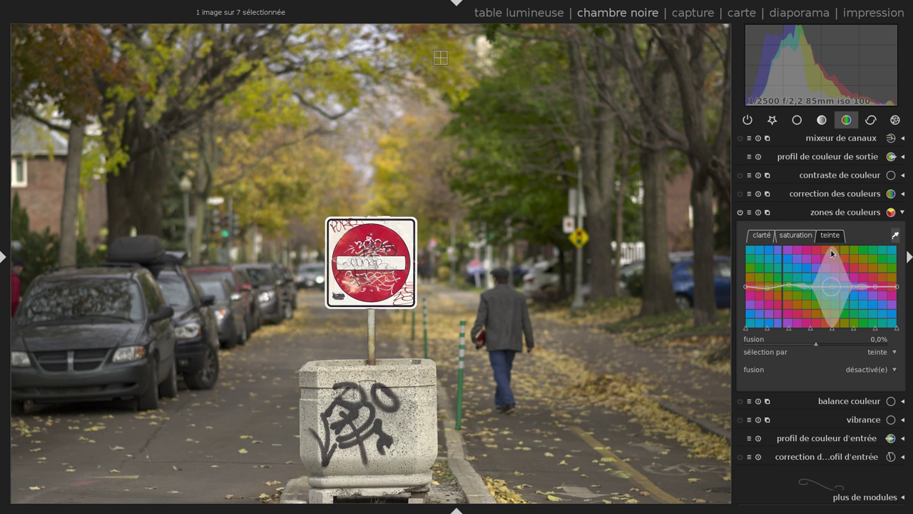
click(740, 211)
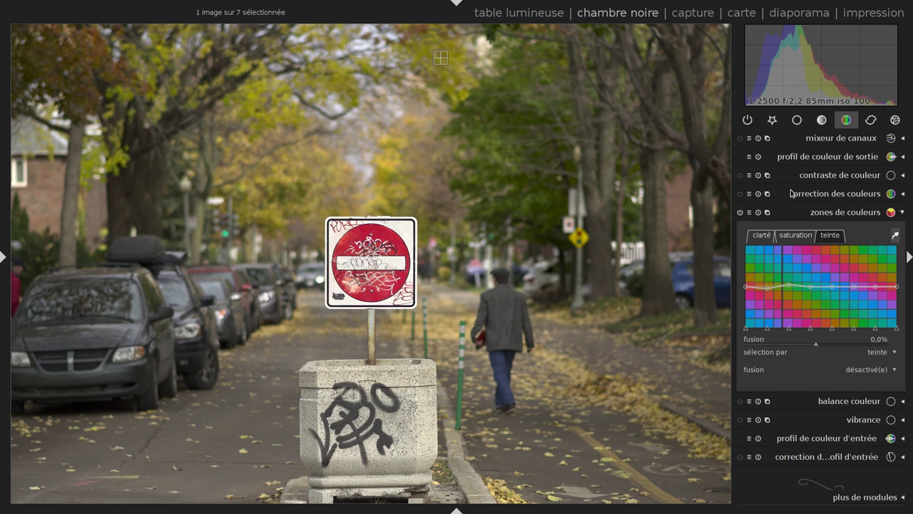
click(782, 236)
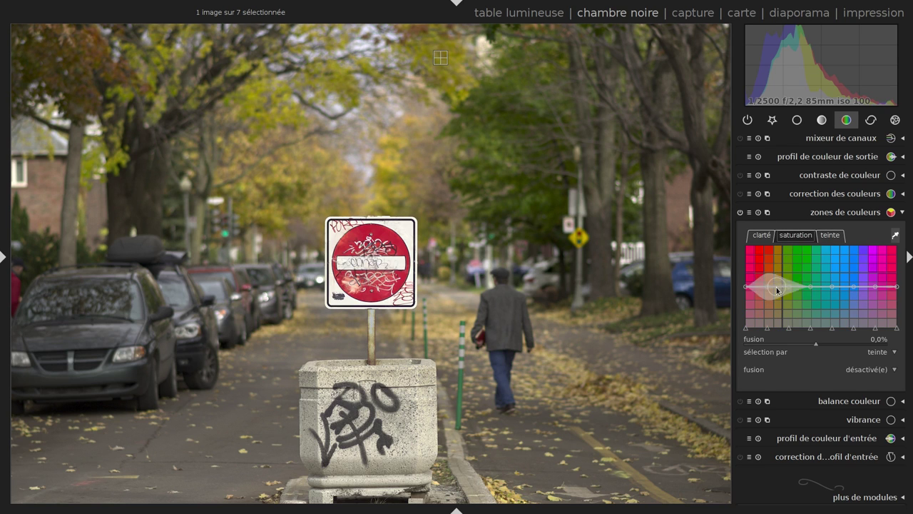
click(386, 162)
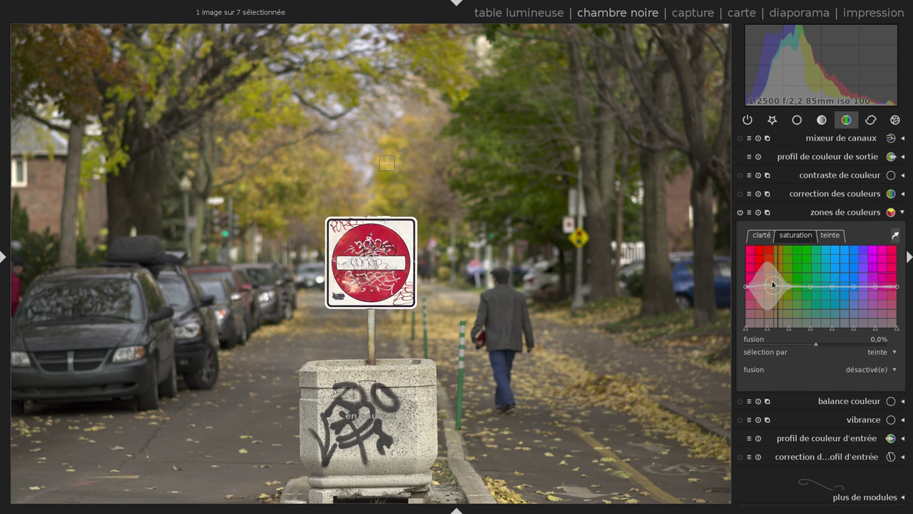
Lower the colour zones blend amount to about −47.5%, comparing on/off along the way.
click(740, 213)
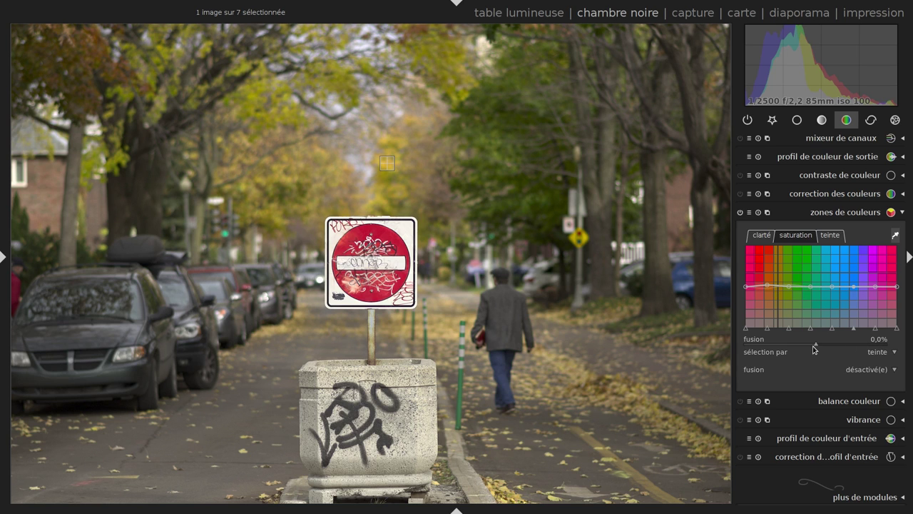
drag(812, 347, 794, 344)
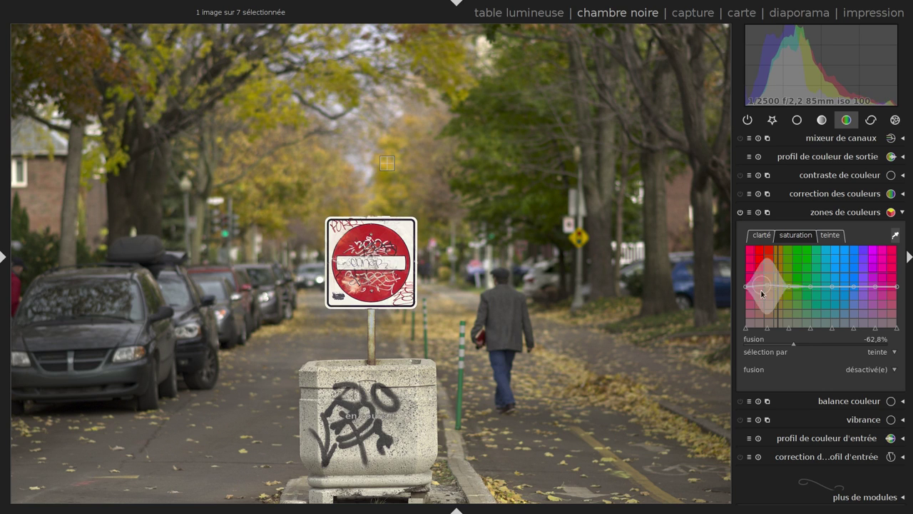
click(805, 344)
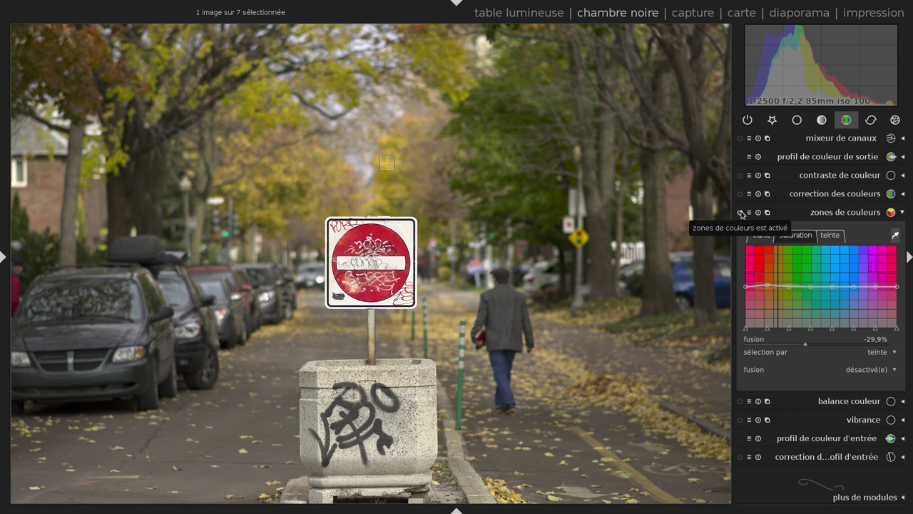
click(742, 213)
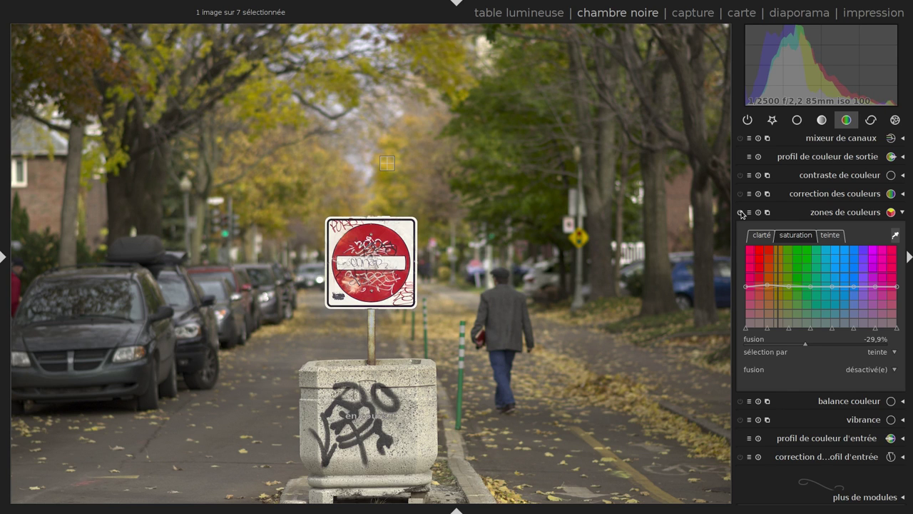
click(800, 343)
drag(800, 344, 797, 347)
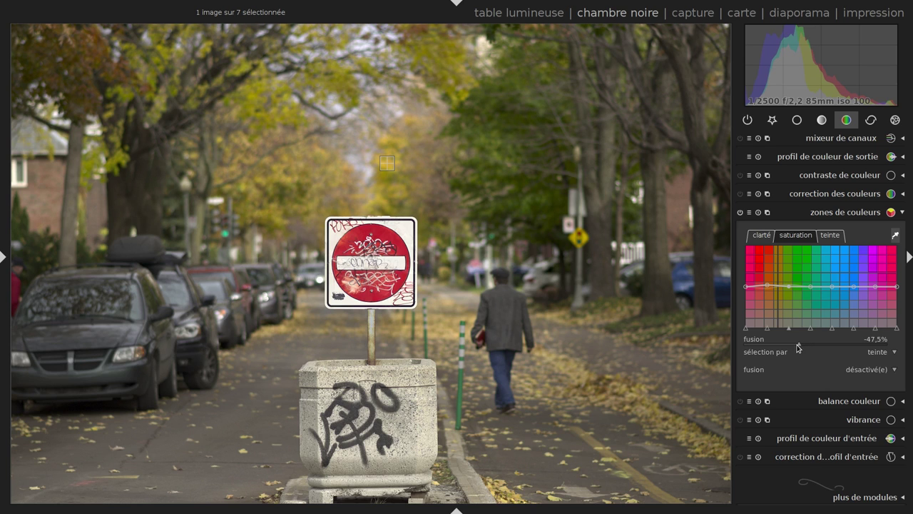
click(741, 211)
Sample the upper foliage, pull one hue slightly below neutral, and fold the module away.
click(333, 64)
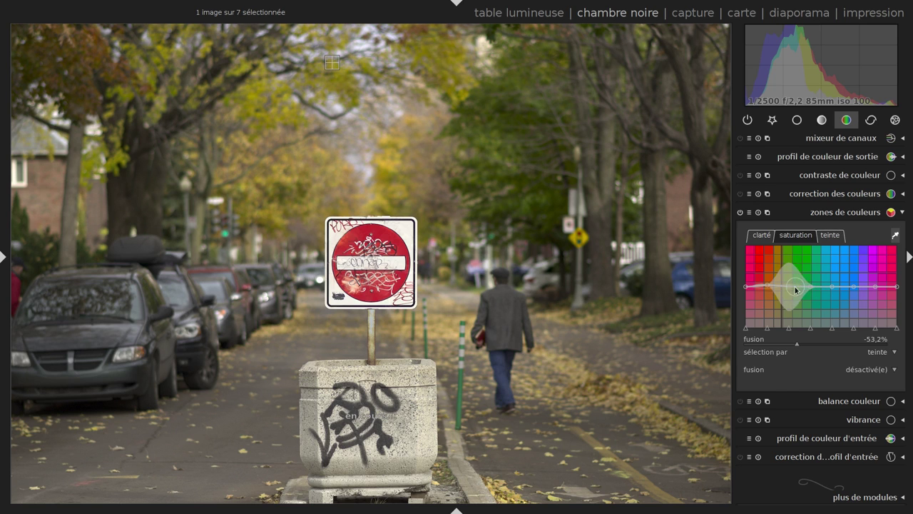
click(830, 234)
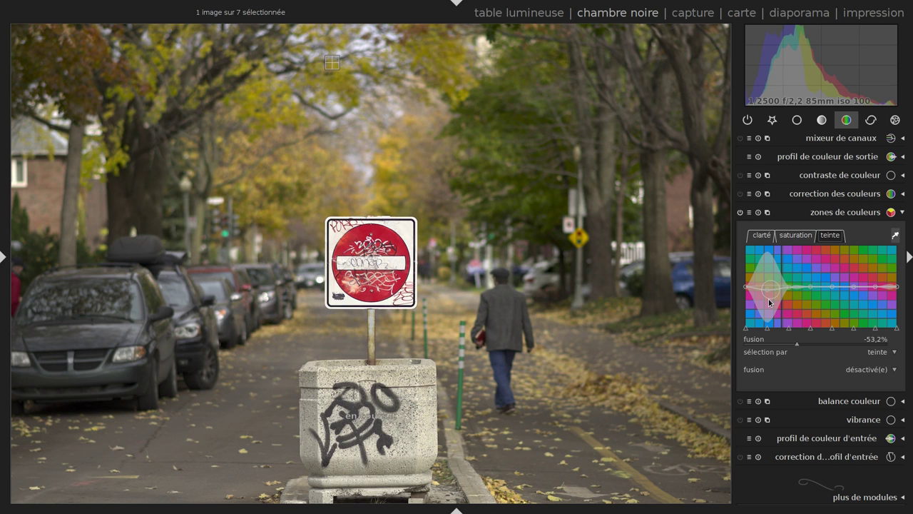
click(769, 299)
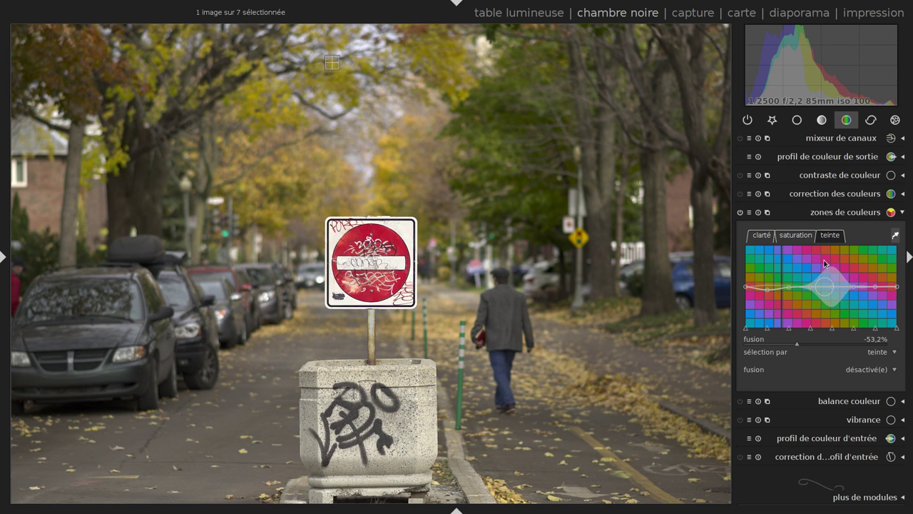
click(798, 216)
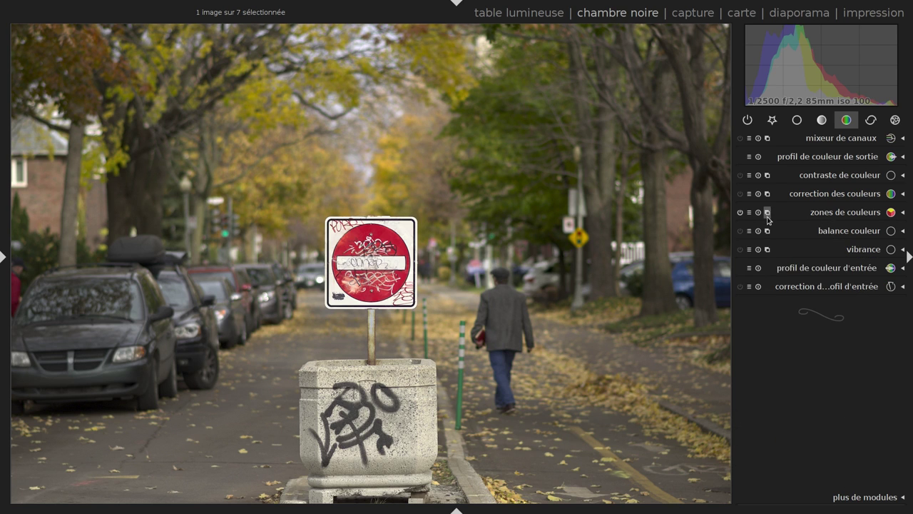
right_click(768, 216)
Create a new colour zones instance and raise saturation of the cyan-blue hues.
click(782, 227)
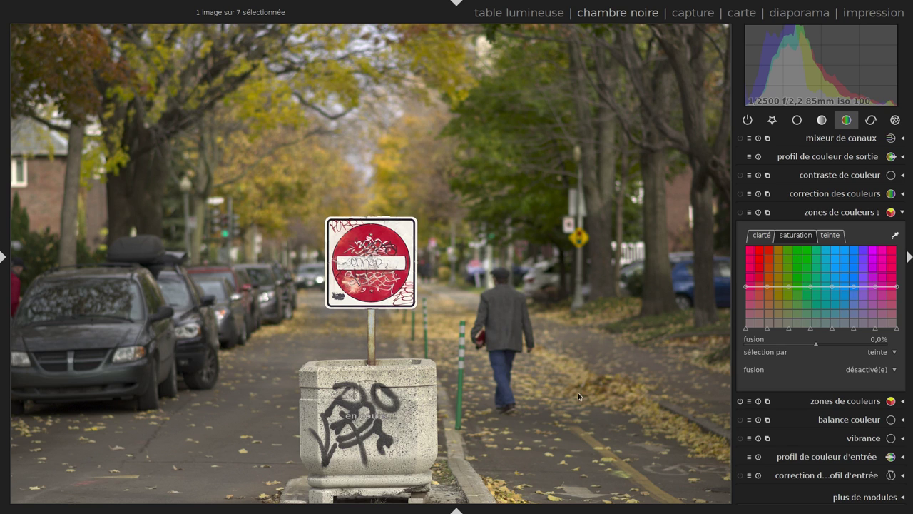
click(762, 236)
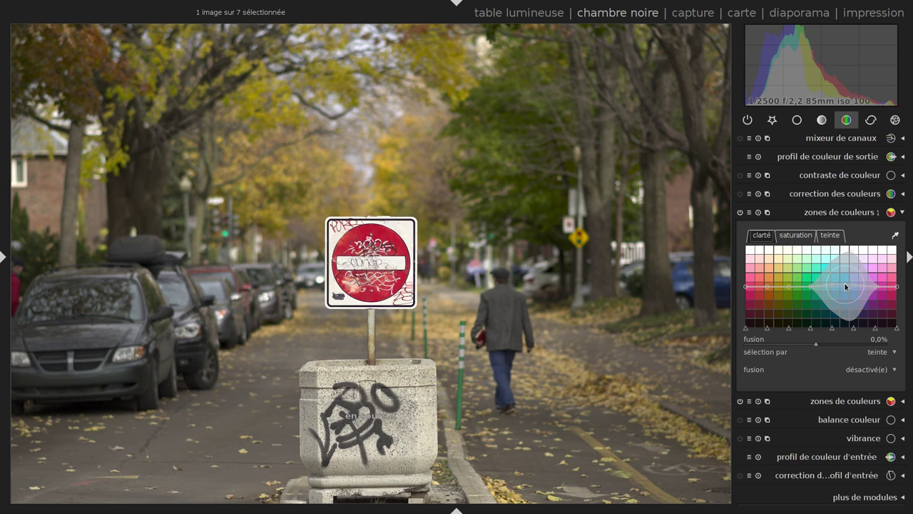
click(796, 236)
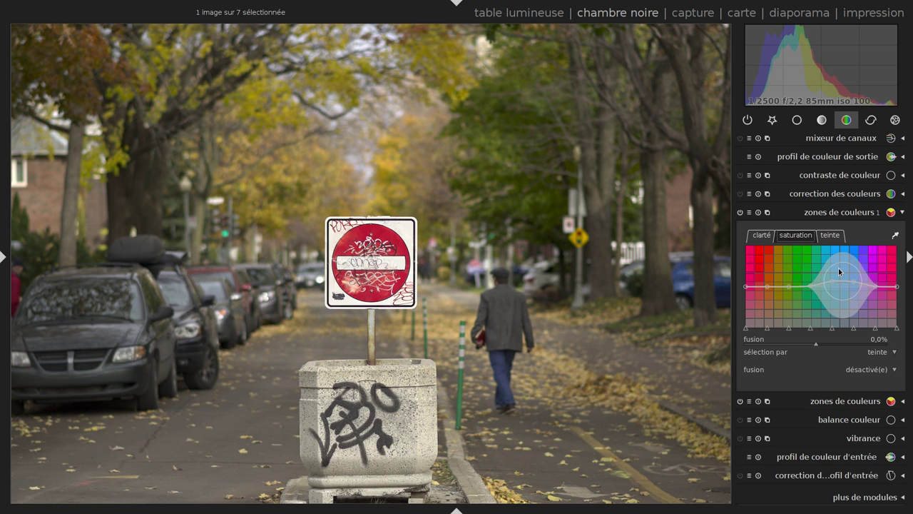
scroll(839, 267, up, 2)
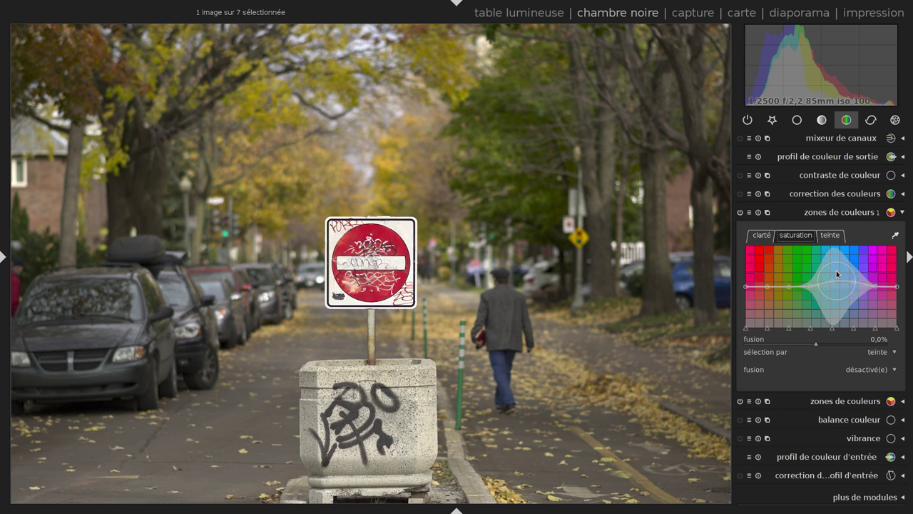
drag(834, 269, 834, 265)
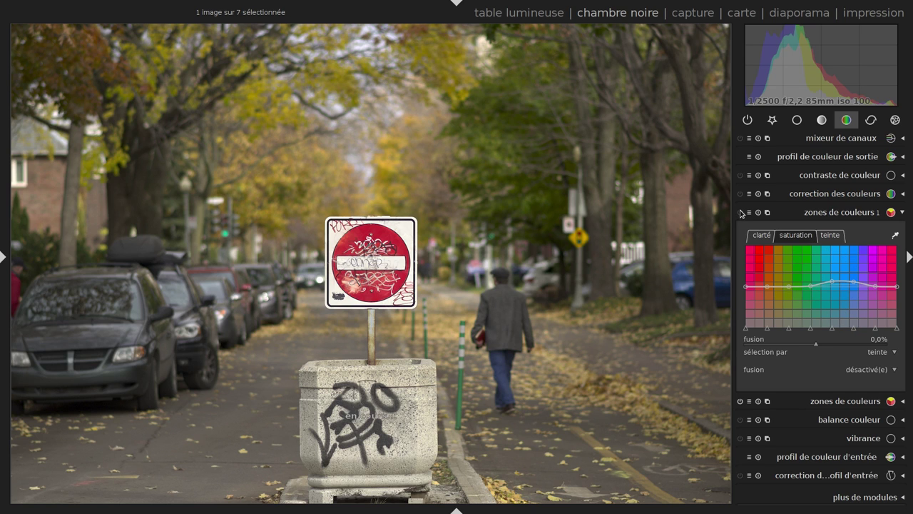
click(741, 212)
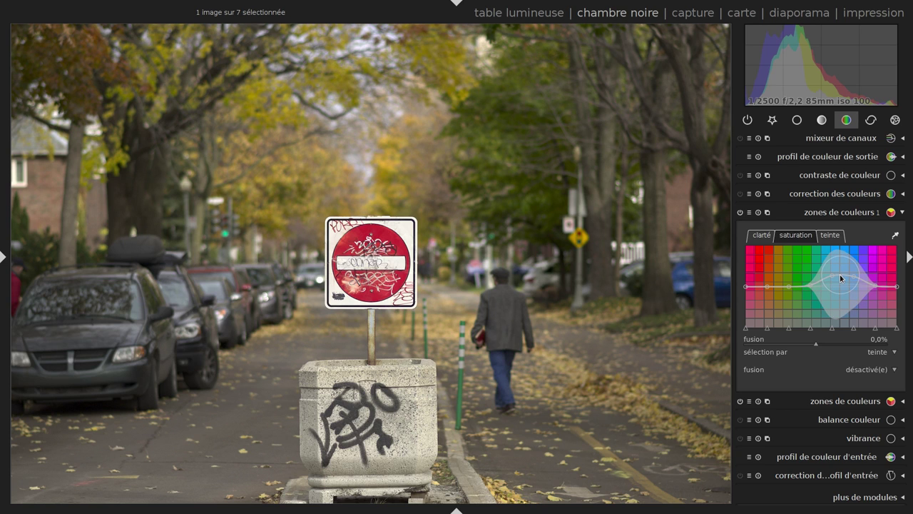
Sample the blue jeans, refine the blue saturation boost, and slightly brighten blue-cyan lightness.
click(896, 235)
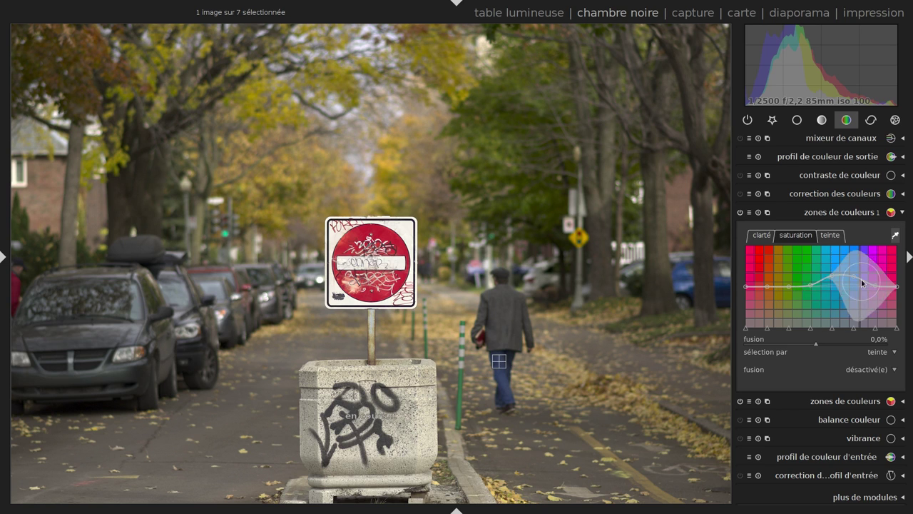
scroll(866, 296, down, 5)
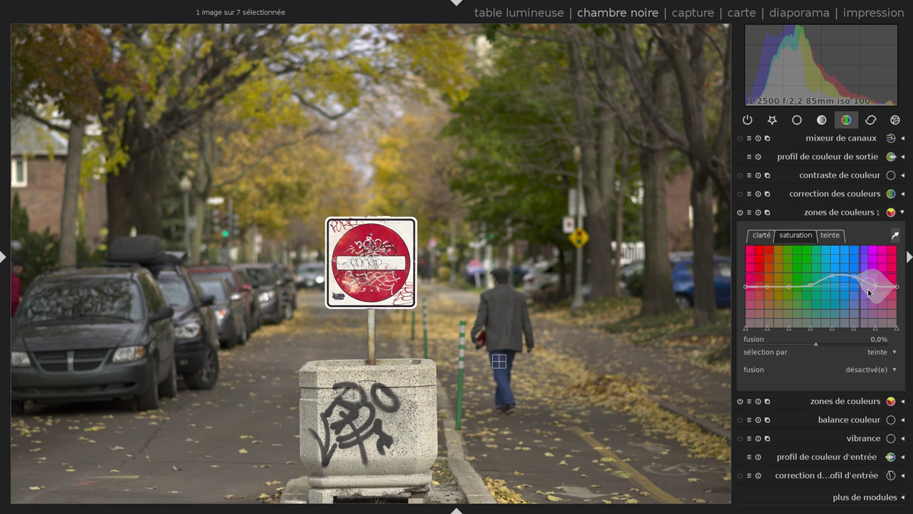
drag(870, 289, 871, 287)
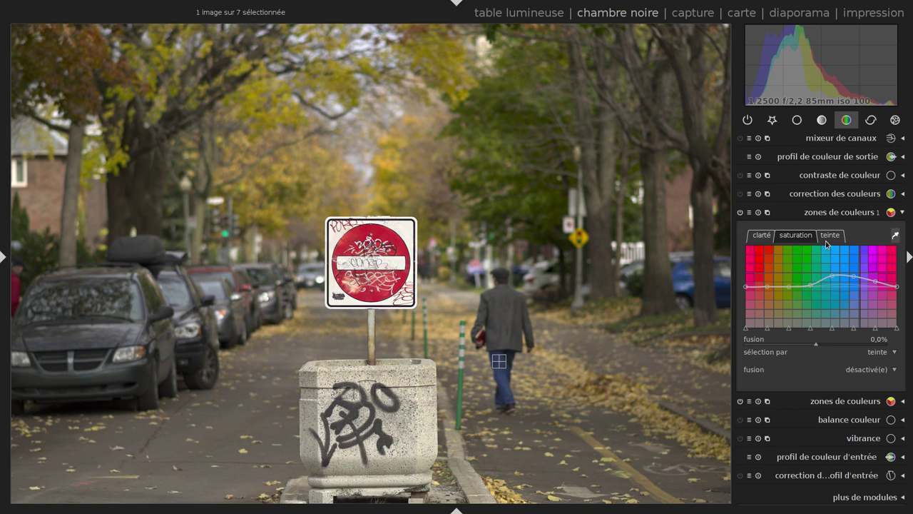
click(762, 237)
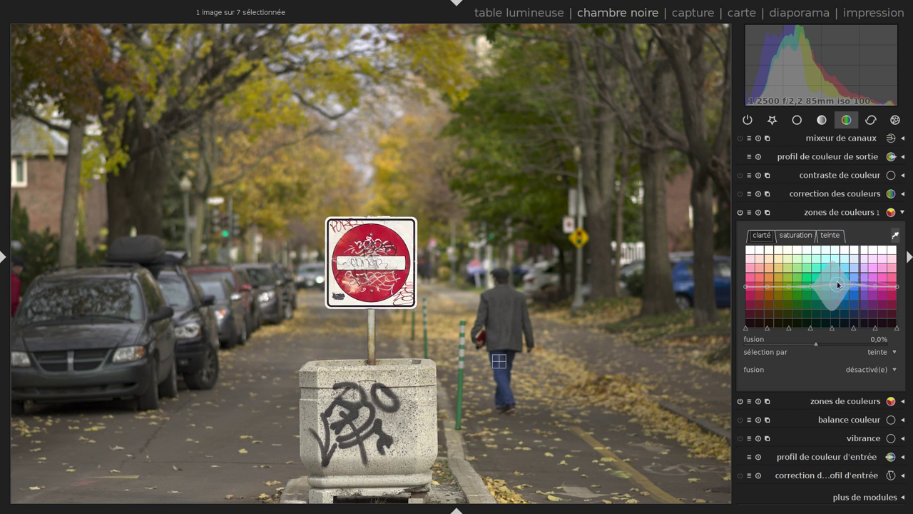
drag(854, 284, 856, 283)
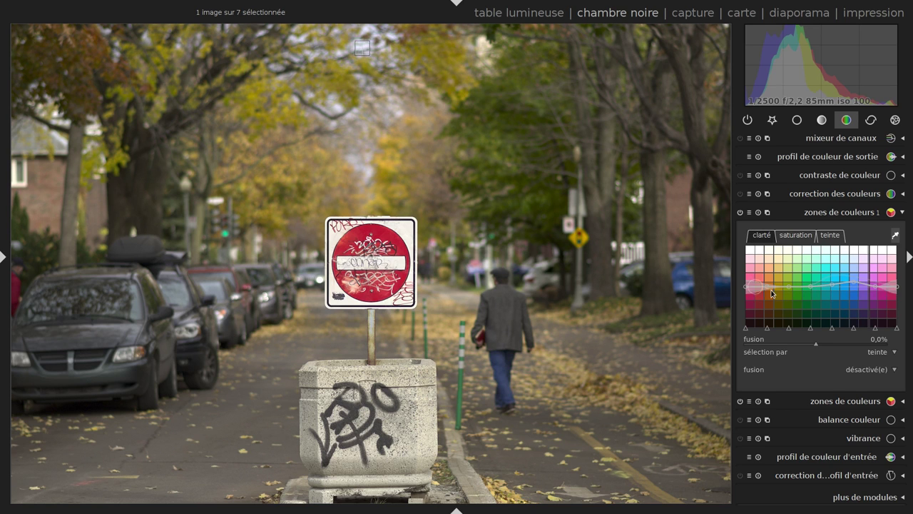
scroll(841, 301, down, 3)
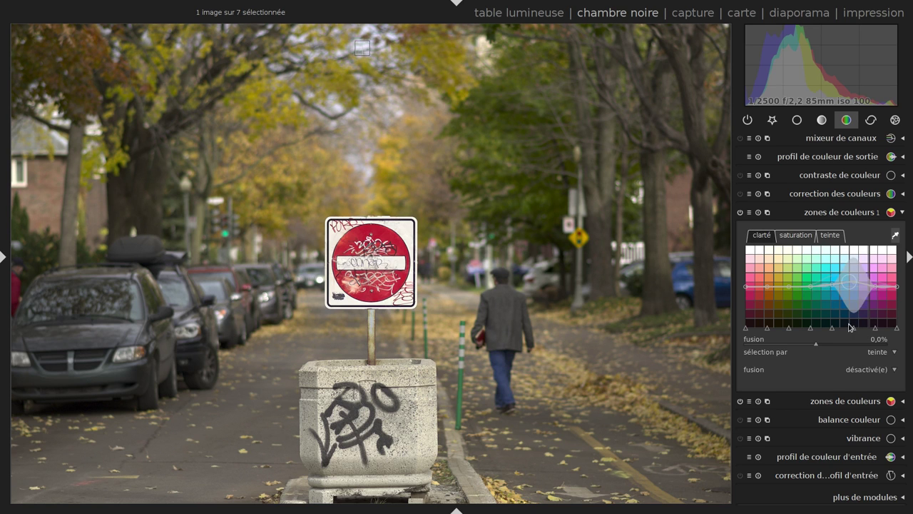
scroll(848, 305, down, 2)
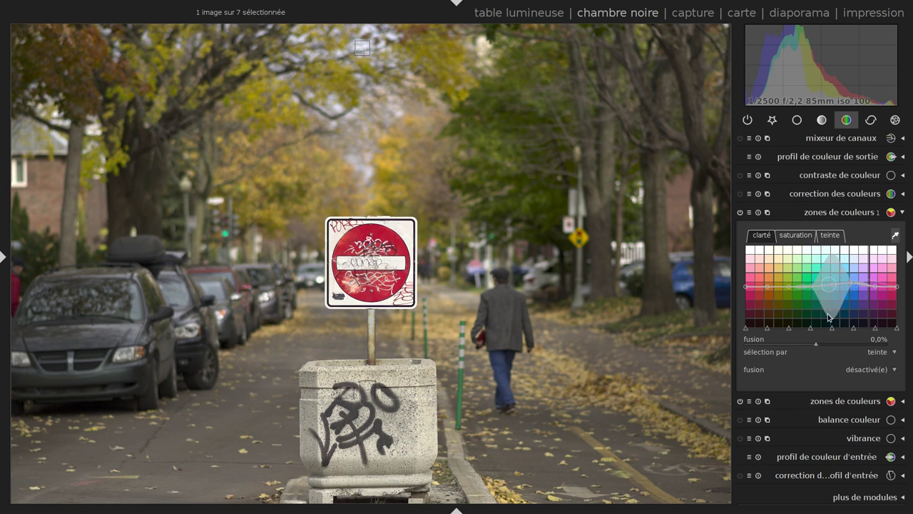
click(741, 213)
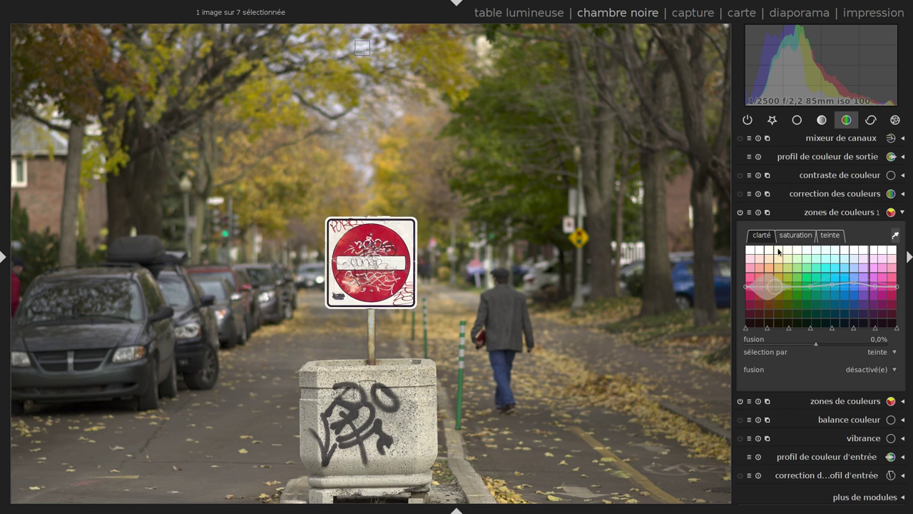
click(809, 213)
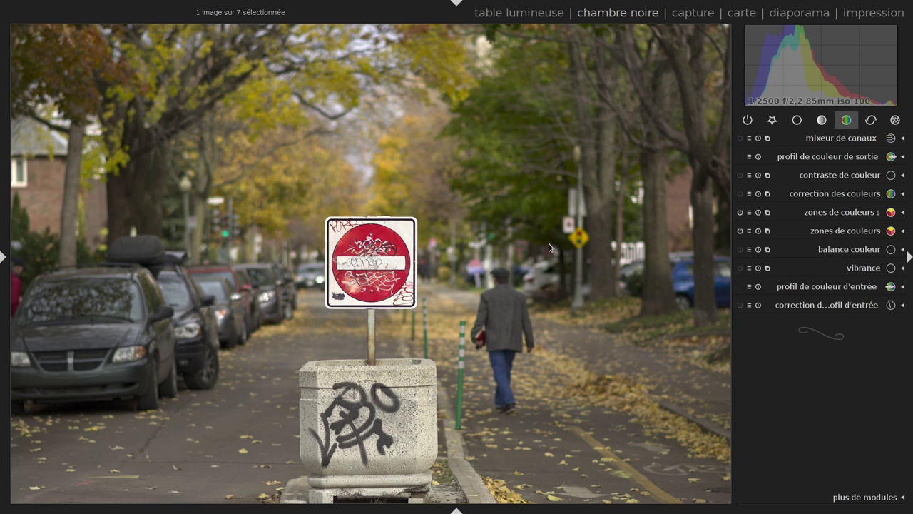
Zoom onto the sign and sample its colours in the hue-shift colour zones instance.
scroll(389, 251, up, 1)
scroll(389, 250, up, 3)
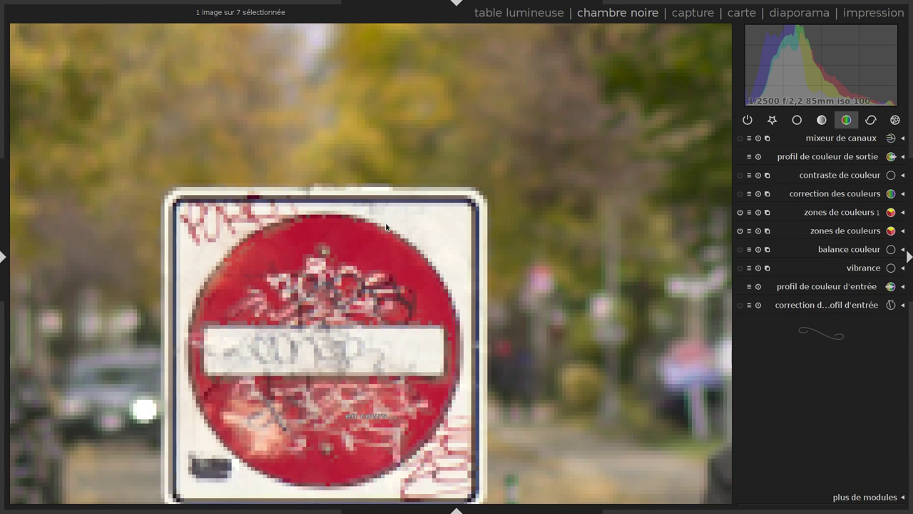
click(828, 230)
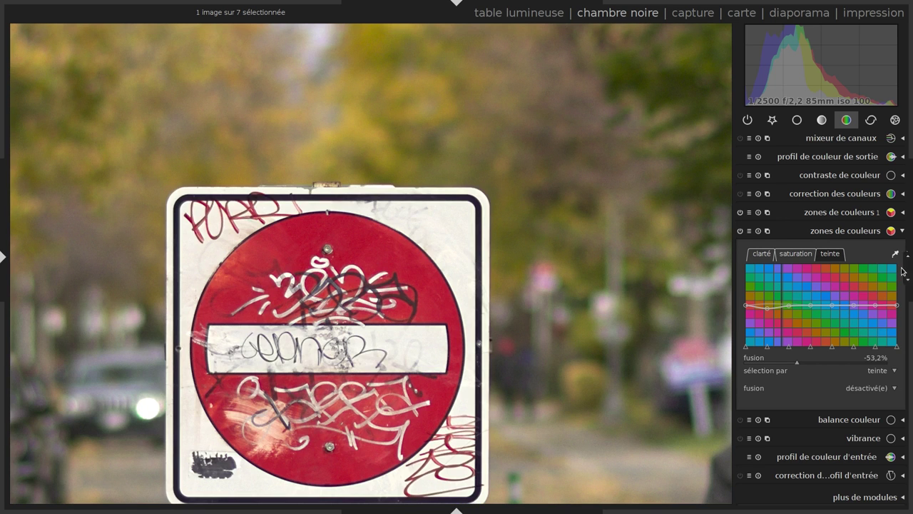
click(896, 254)
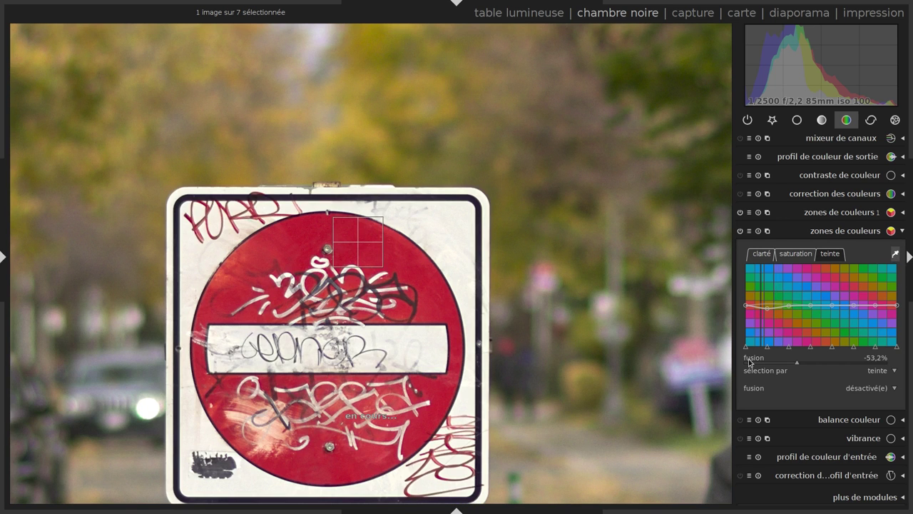
click(820, 231)
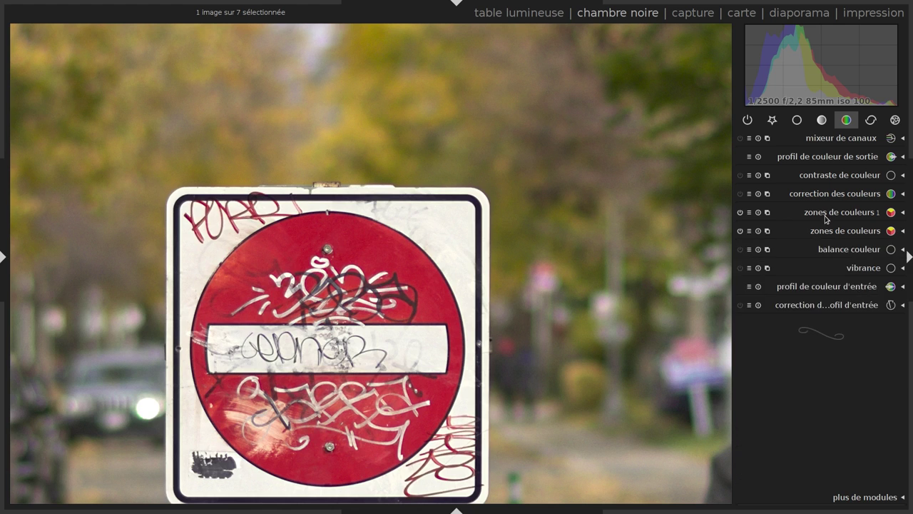
Expand zones de couleurs 1, sample the sign's white bar and red, and show its instance options.
click(827, 212)
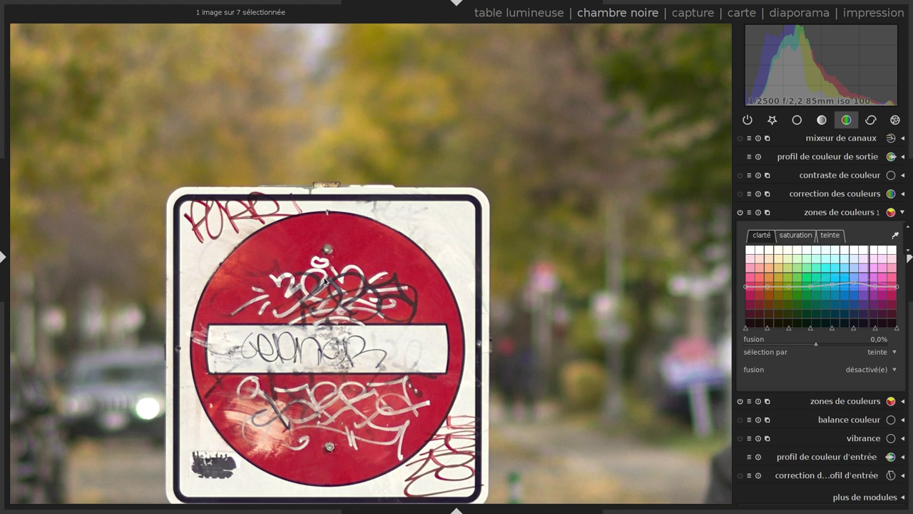
click(896, 235)
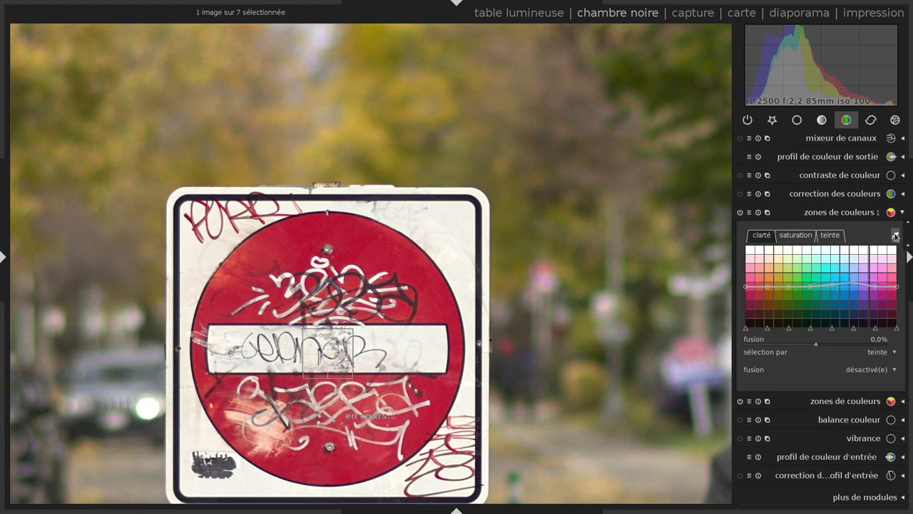
click(349, 246)
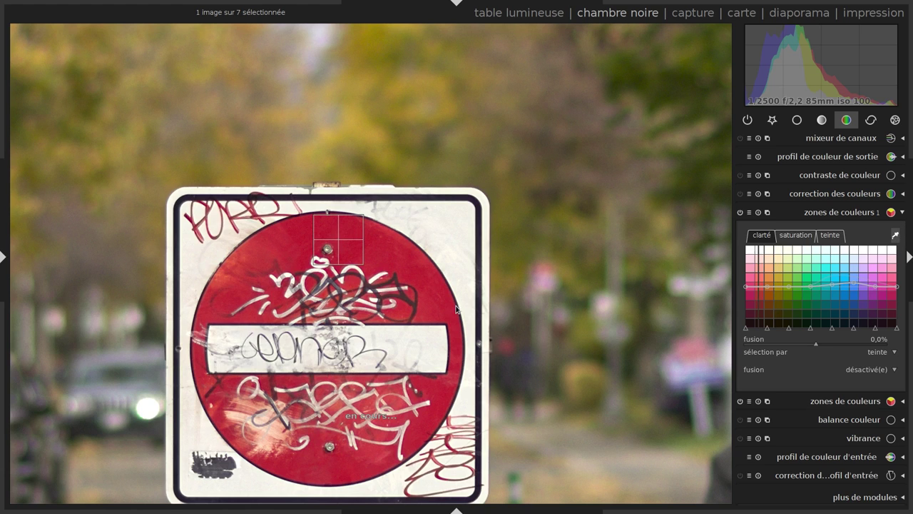
click(767, 213)
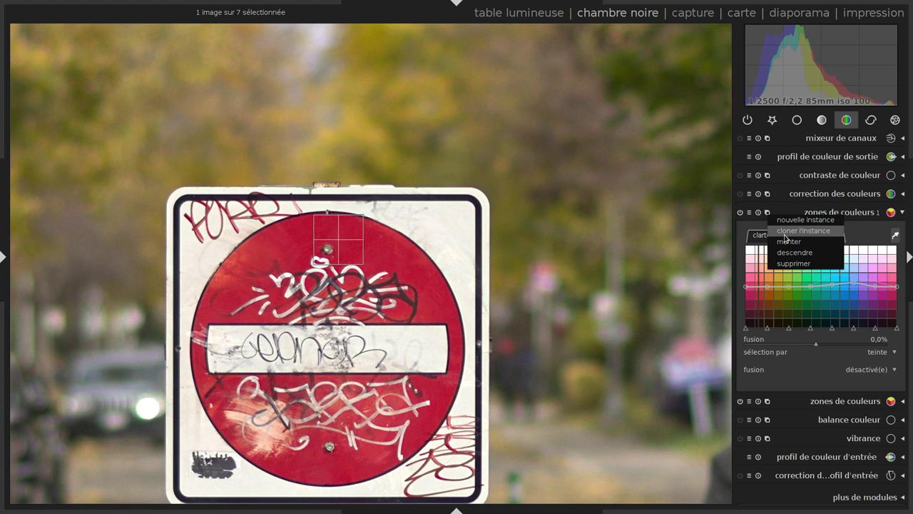
Create zones de couleurs 2 boosting red-magenta saturation, sampled from the sign's red.
click(792, 221)
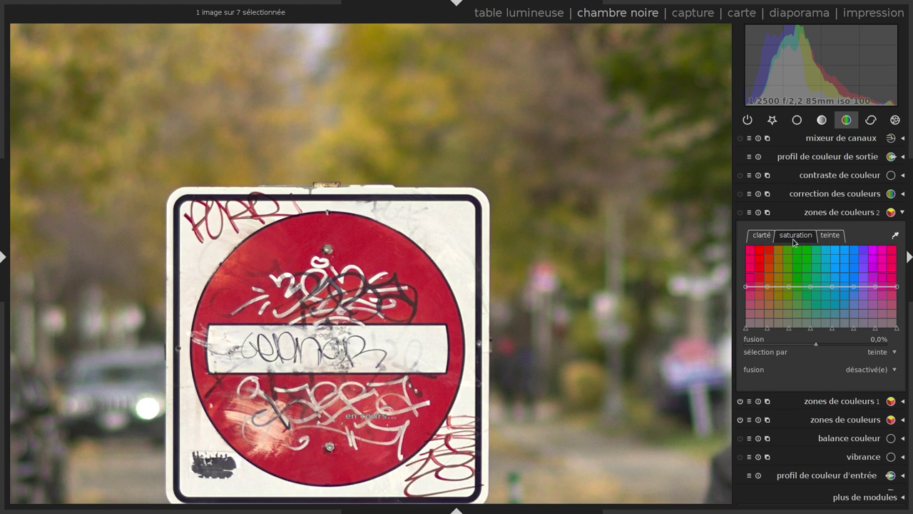
drag(760, 286, 761, 269)
click(895, 235)
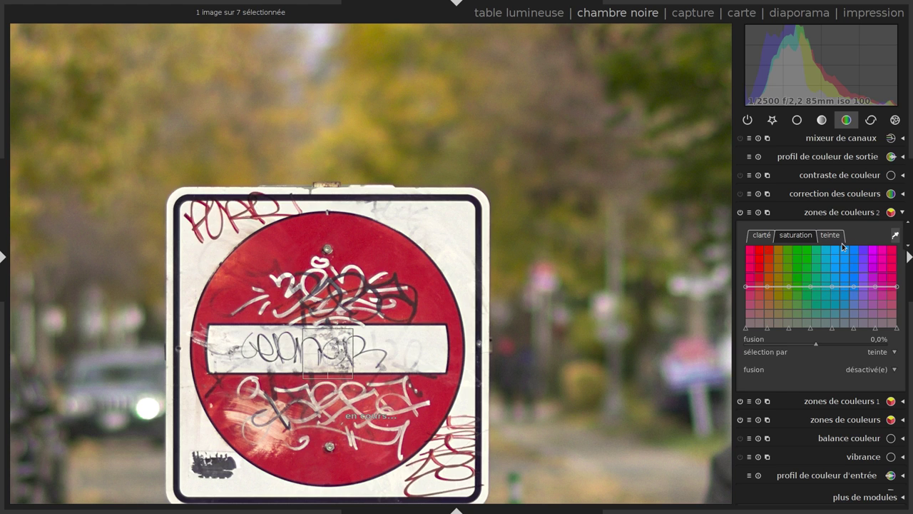
click(762, 238)
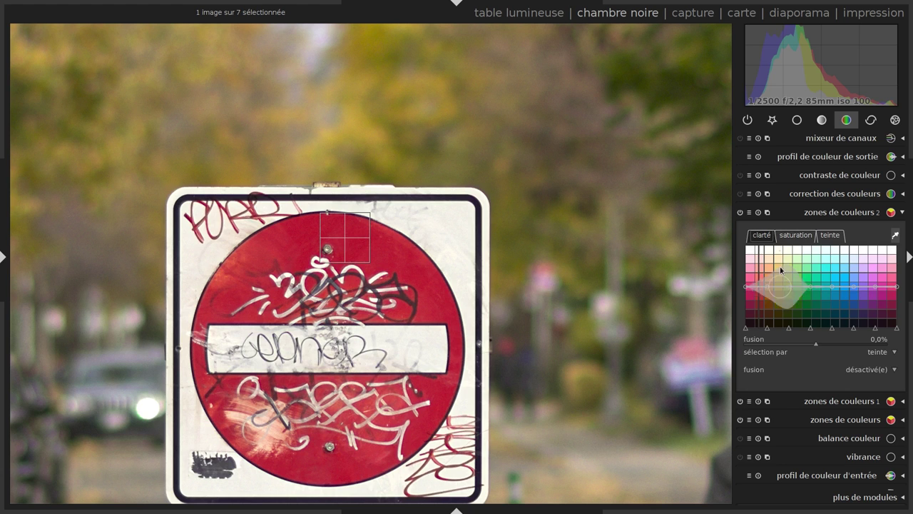
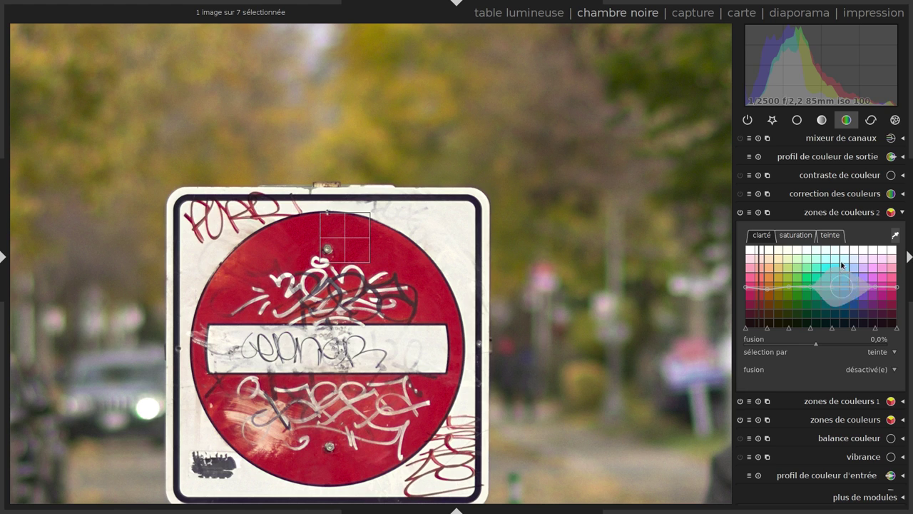
Lift the red hues on the saturation curve of the second colour zones instance.
click(805, 241)
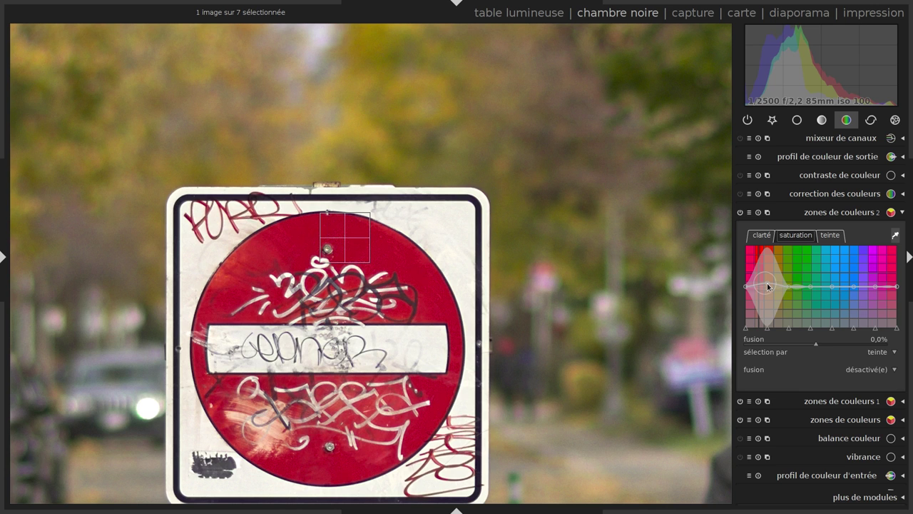
click(741, 213)
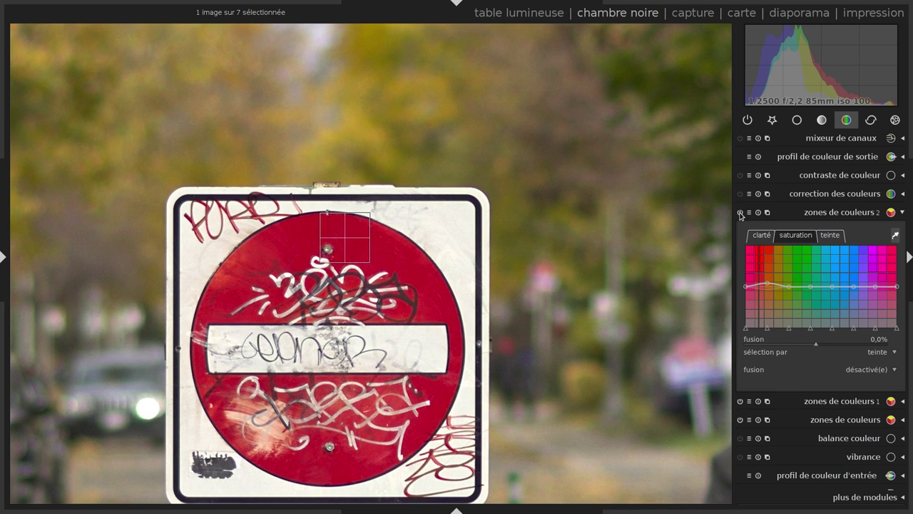
middle_click(556, 249)
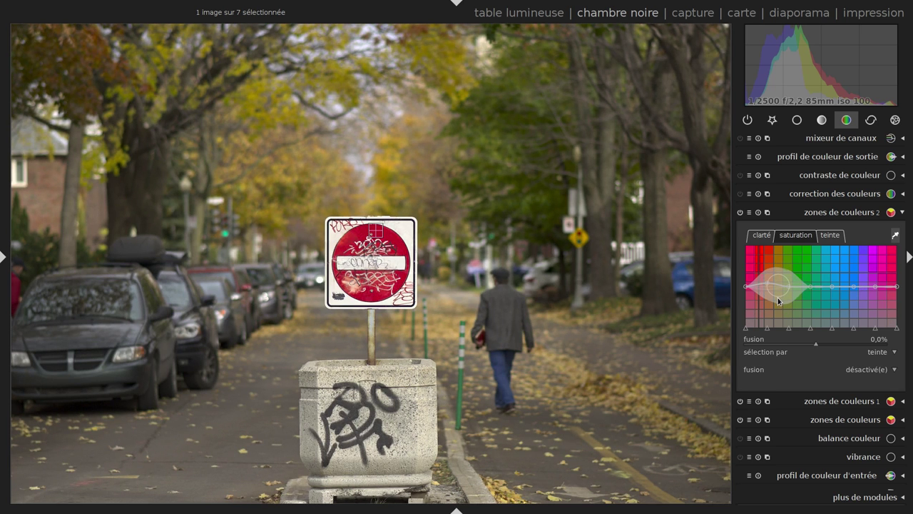
drag(776, 299, 775, 293)
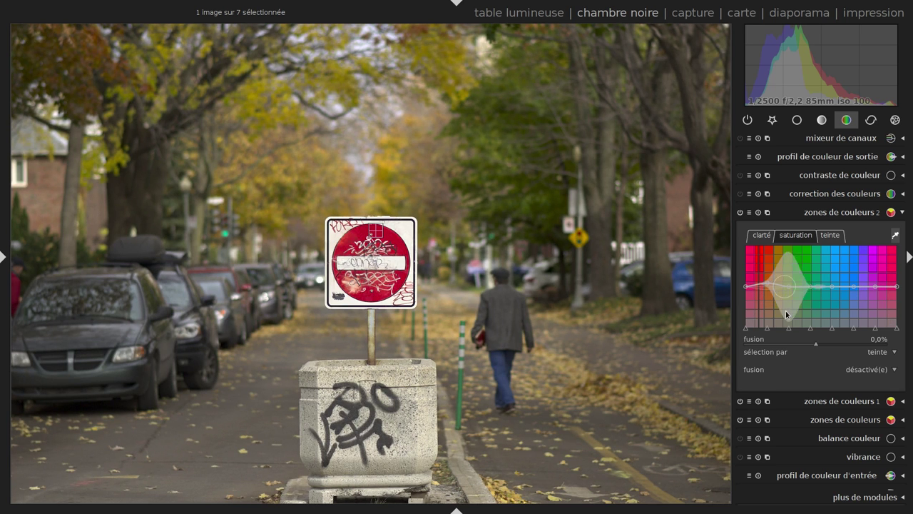
click(862, 370)
Limit the red boost to a drawn path around the no-entry sign, feathered to 49.2.
click(873, 397)
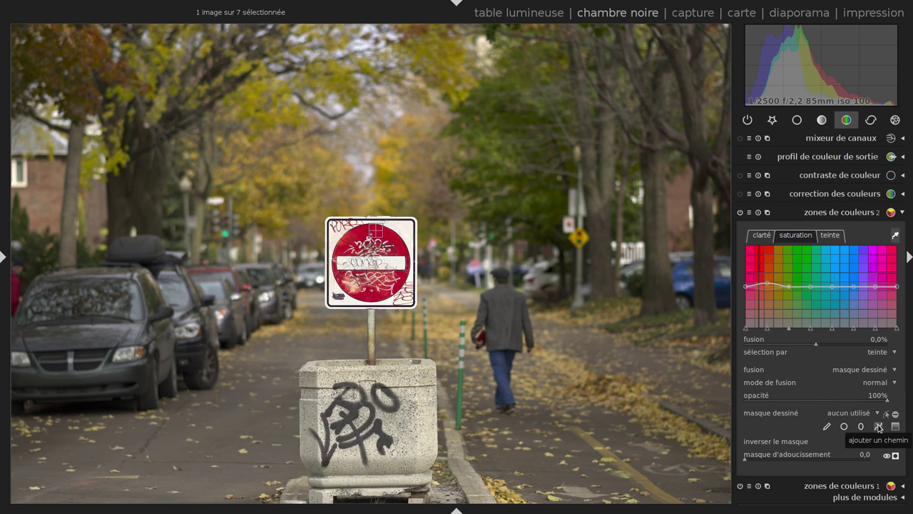
click(879, 427)
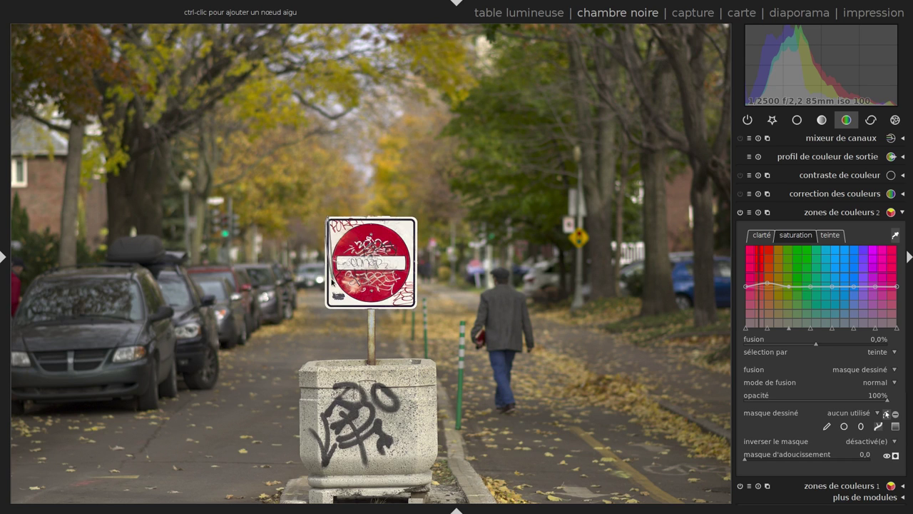
click(327, 307)
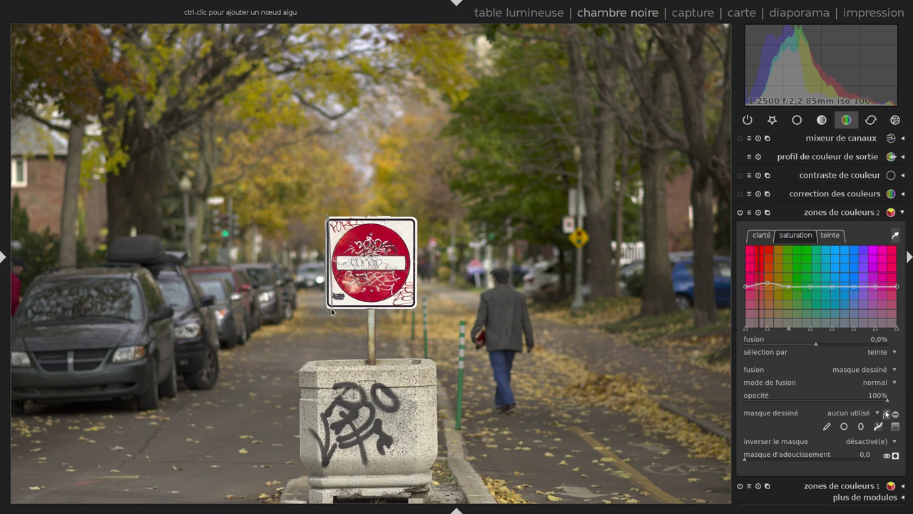
click(418, 312)
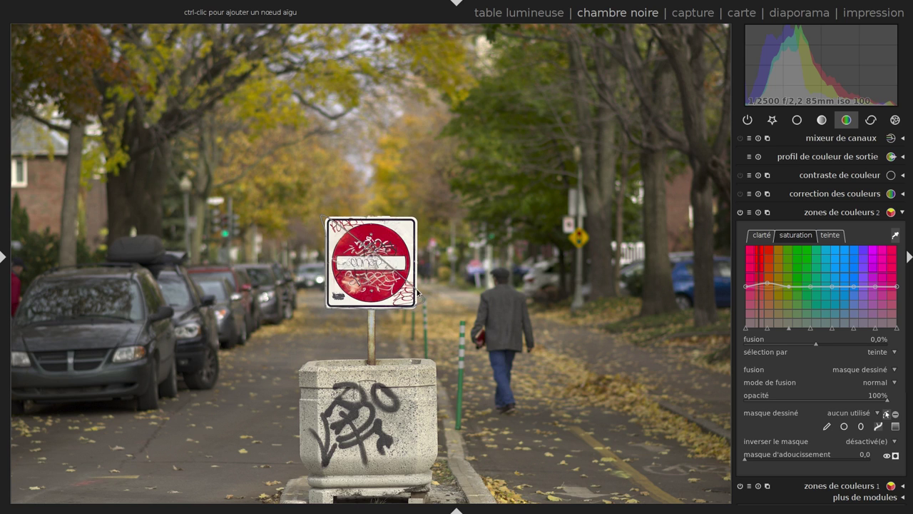
click(418, 219)
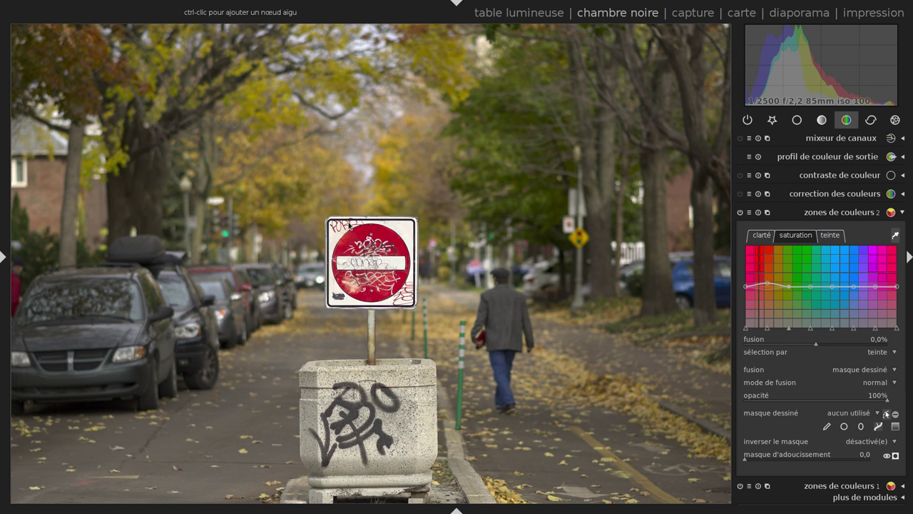
right_click(349, 224)
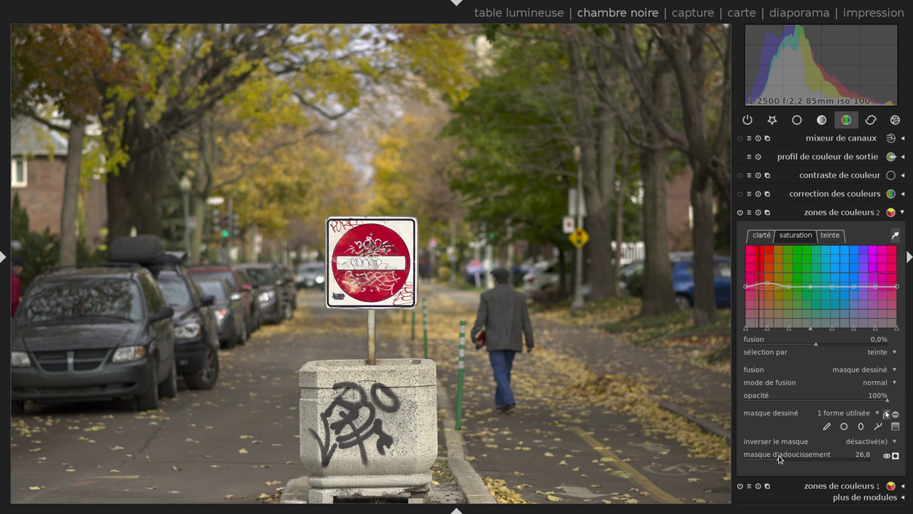
mouse_move(778, 456)
mouse_down()
mouse_move(823, 456)
mouse_move(815, 458)
mouse_up()
Zoom in on the sign and toggle the second colour zones boost to compare.
scroll(343, 204, up, 2)
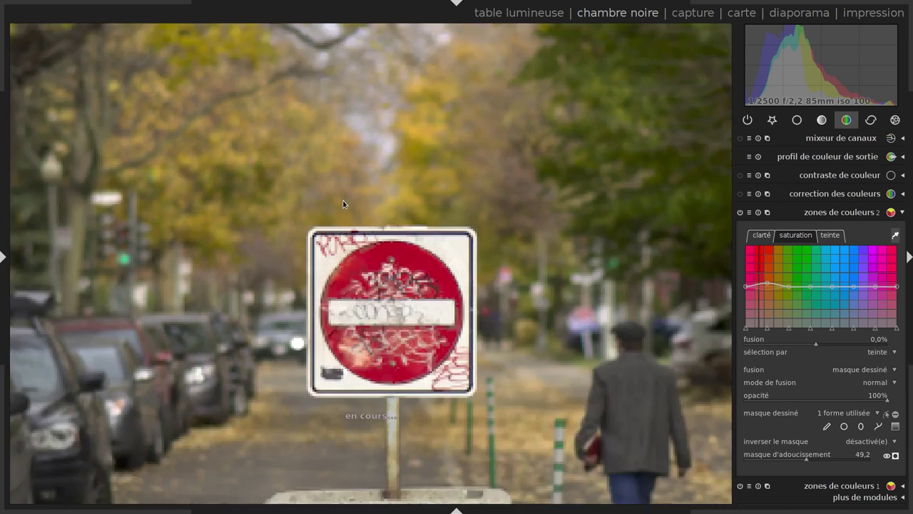
scroll(344, 204, up, 1)
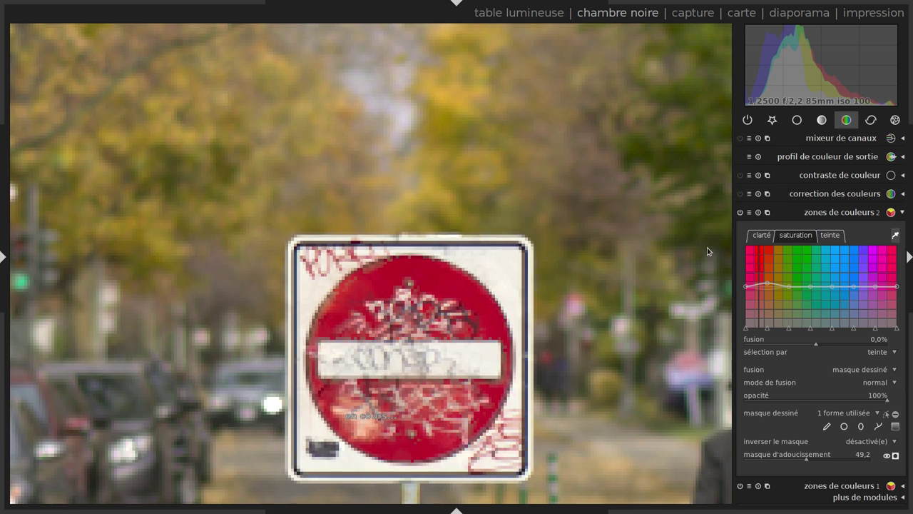
click(740, 212)
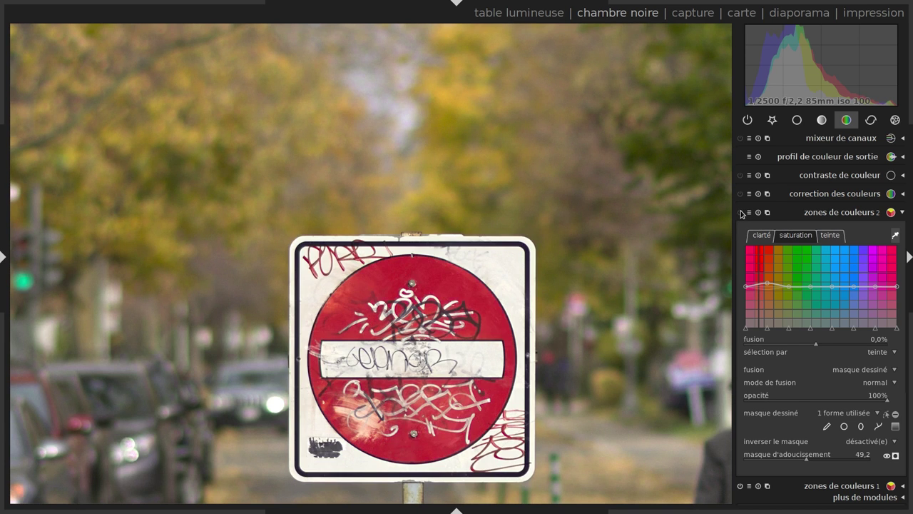
click(741, 212)
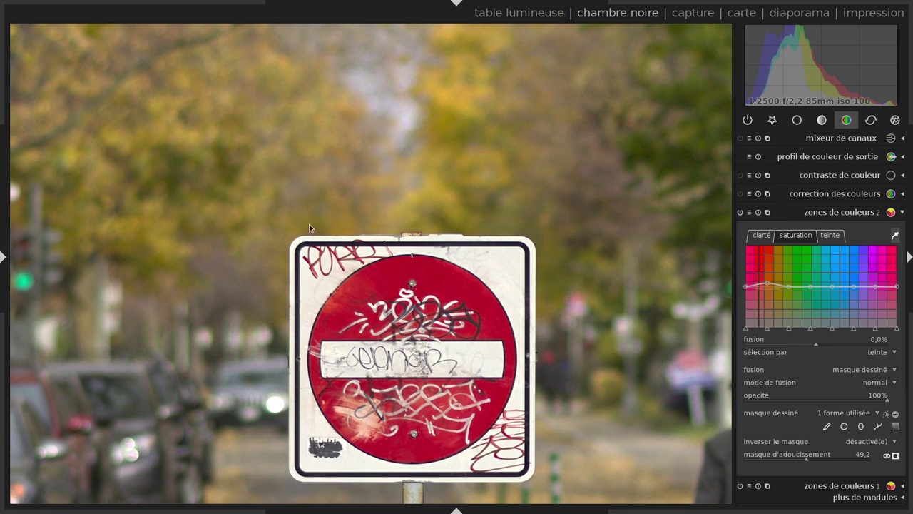
click(740, 212)
click(740, 212)
click(743, 212)
click(742, 212)
click(742, 212)
Increase the sign mask's feathering to 70.0, then fit the whole photo back in view.
scroll(864, 461, up, 2)
scroll(864, 460, up, 2)
scroll(864, 460, up, 1)
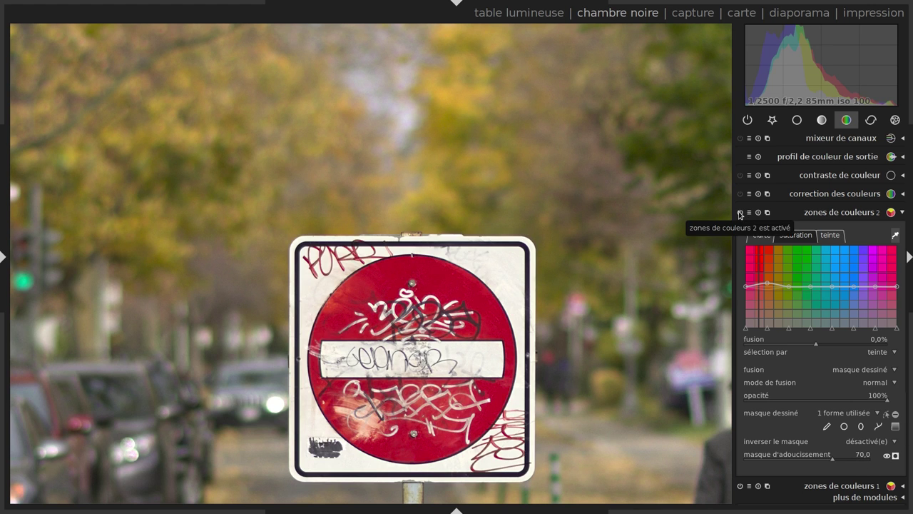
click(740, 212)
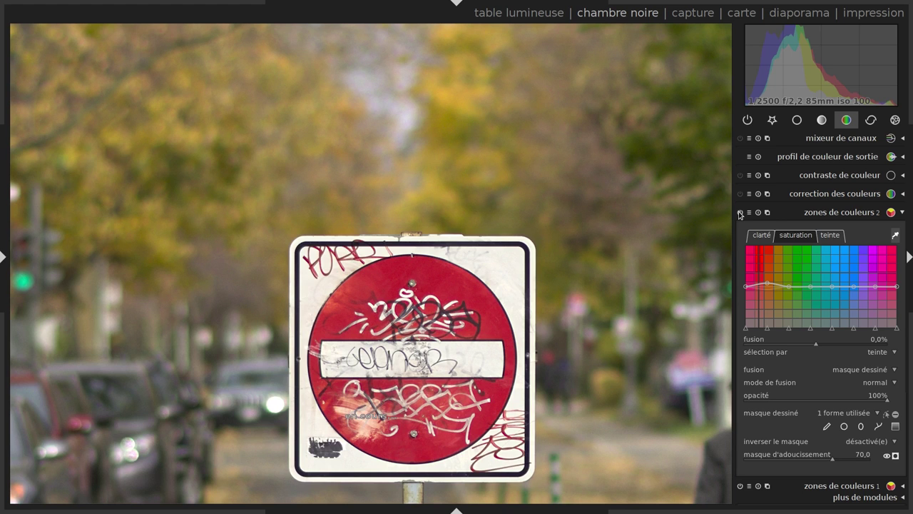
click(740, 212)
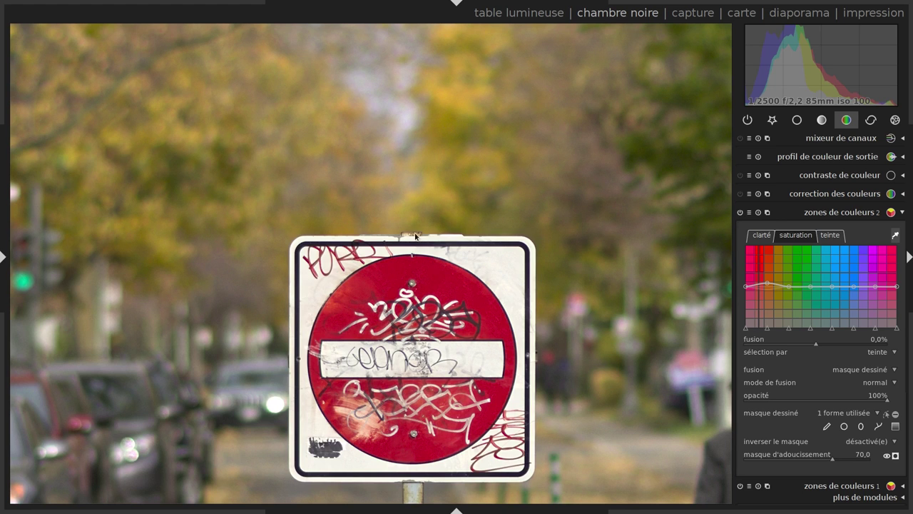
click(740, 213)
middle_click(620, 206)
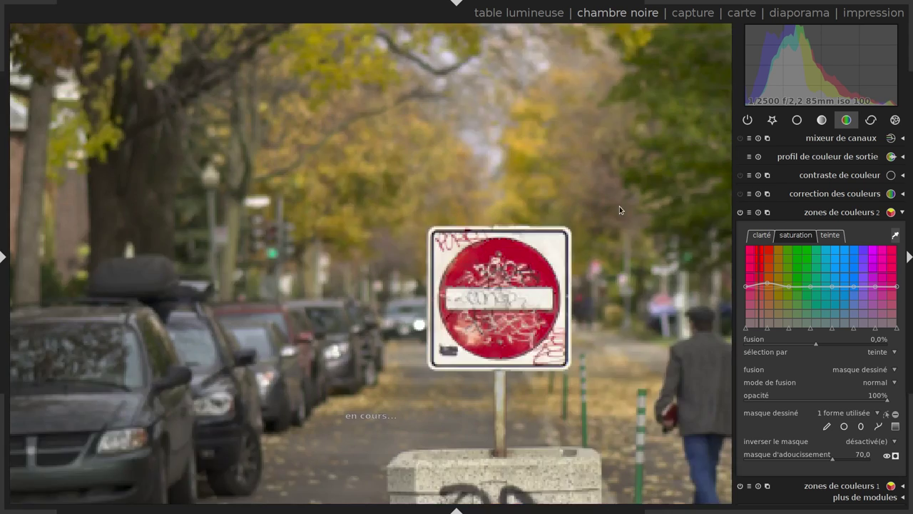
Set the colour zones 2 mix to -35.9%, compare it, and collapse the module.
click(740, 212)
click(740, 213)
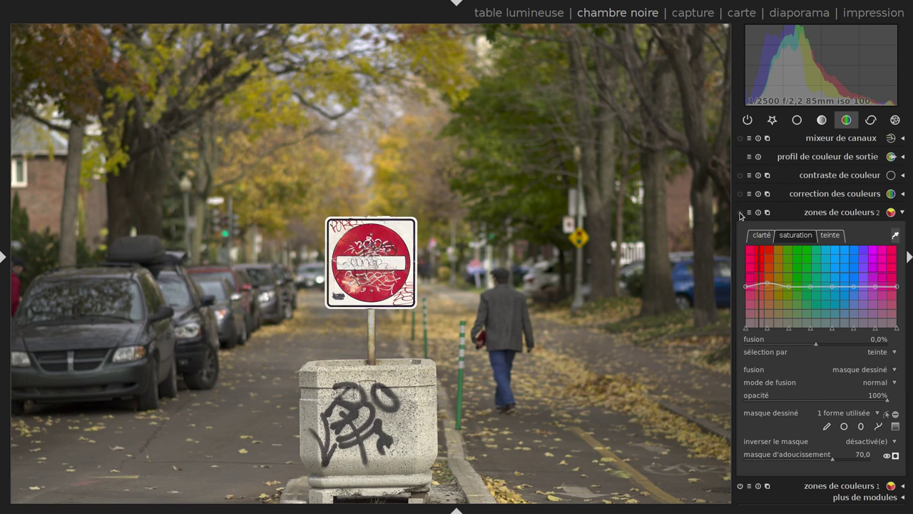
click(740, 213)
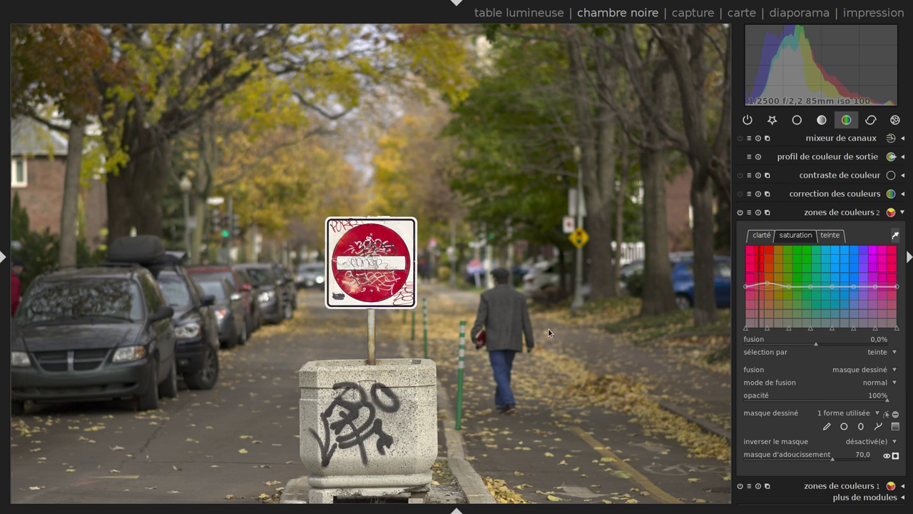
click(807, 342)
scroll(821, 344, down, 3)
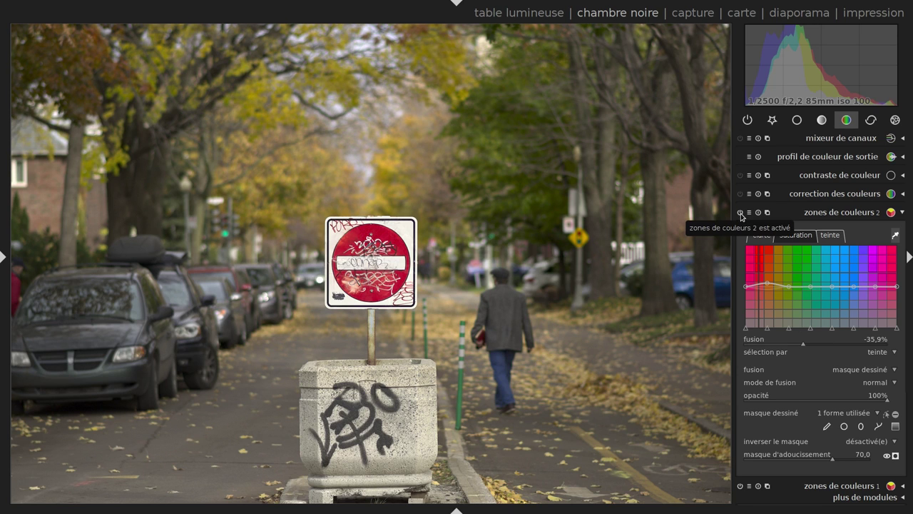
click(741, 213)
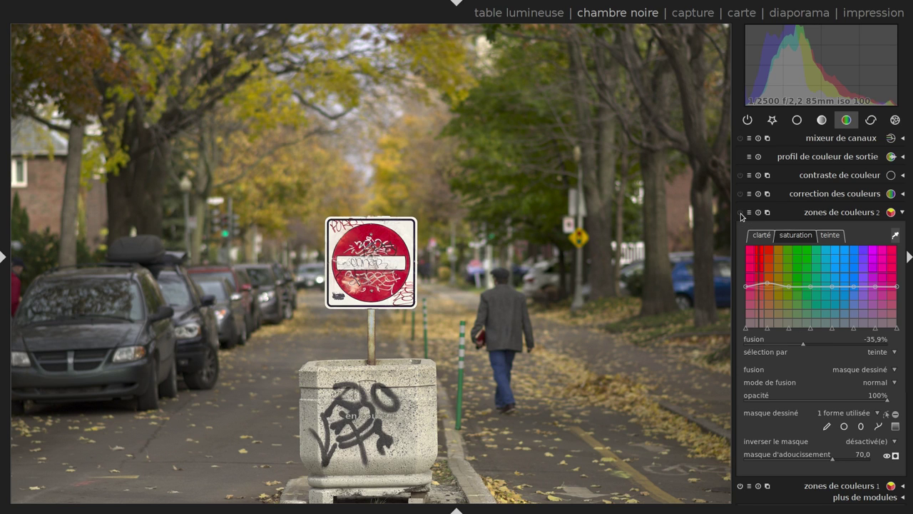
click(848, 212)
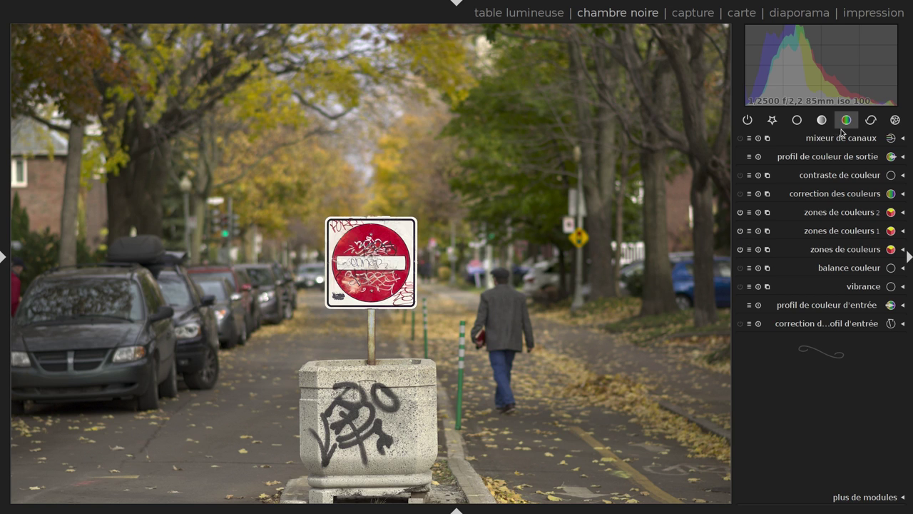
Raise the fine-detail end of the equalizer's chroma curve.
click(867, 121)
click(852, 178)
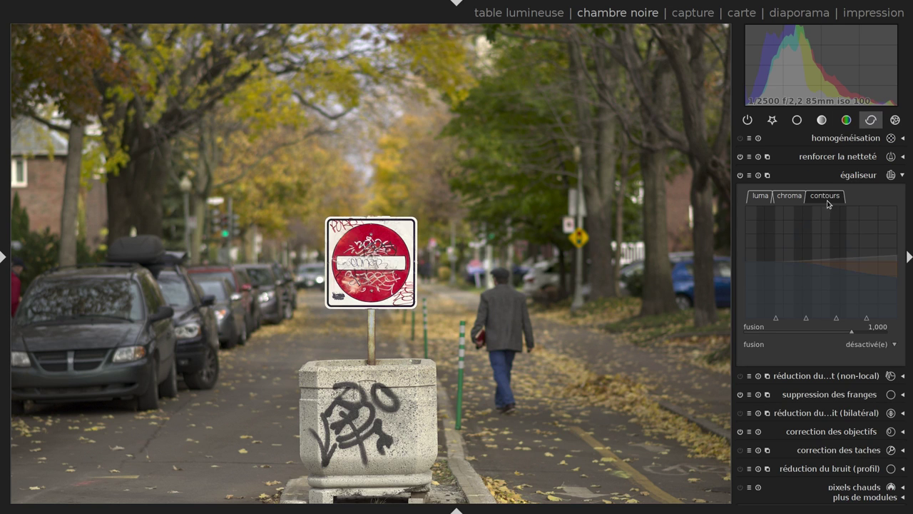
click(790, 197)
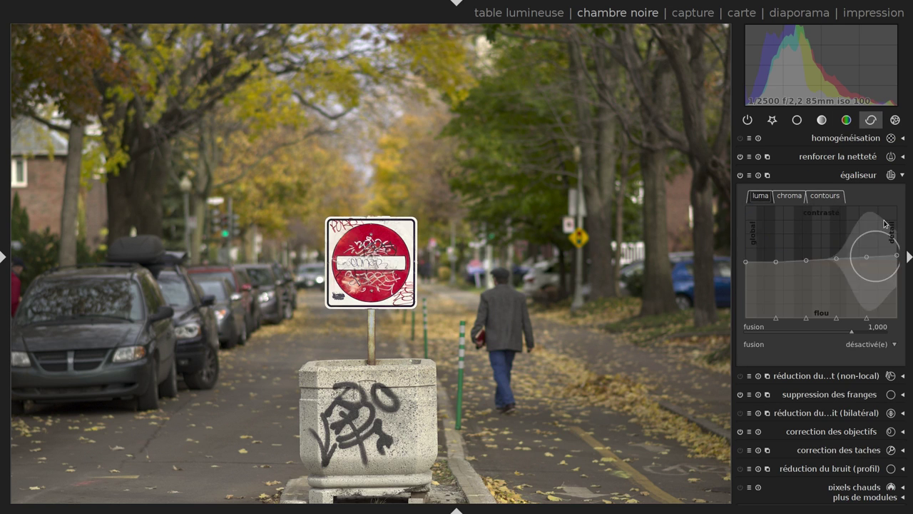
click(798, 201)
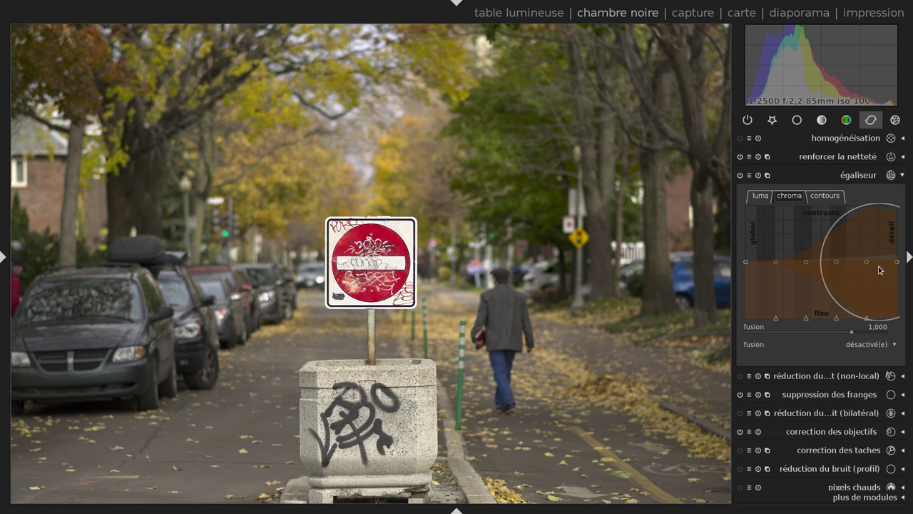
scroll(863, 243, up, 2)
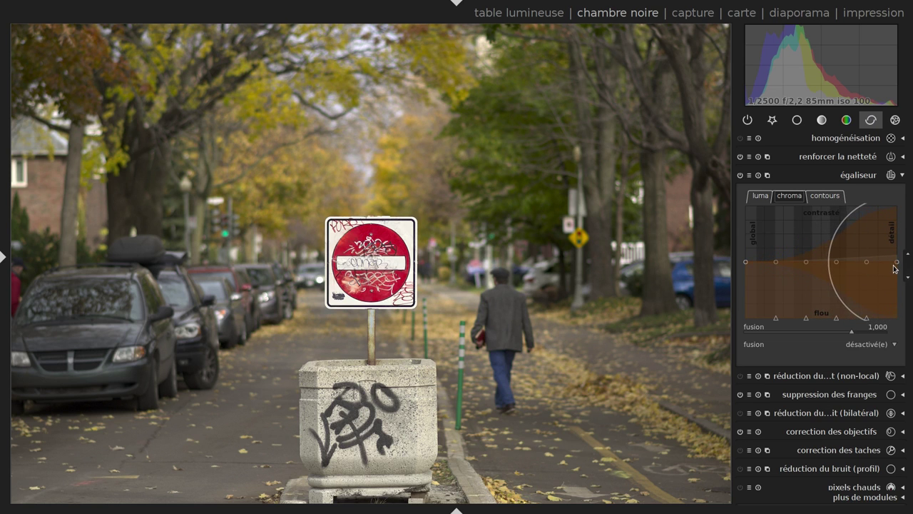
drag(895, 268, 897, 247)
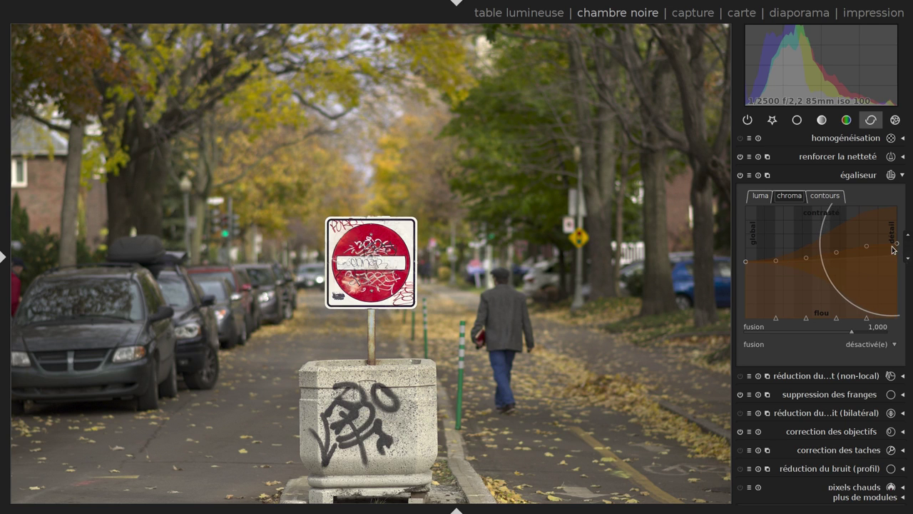
Show the history panel and compare history steps 41 and 42.
key(ctrl+shift+l)
scroll(432, 231, up, 2)
scroll(428, 286, up, 2)
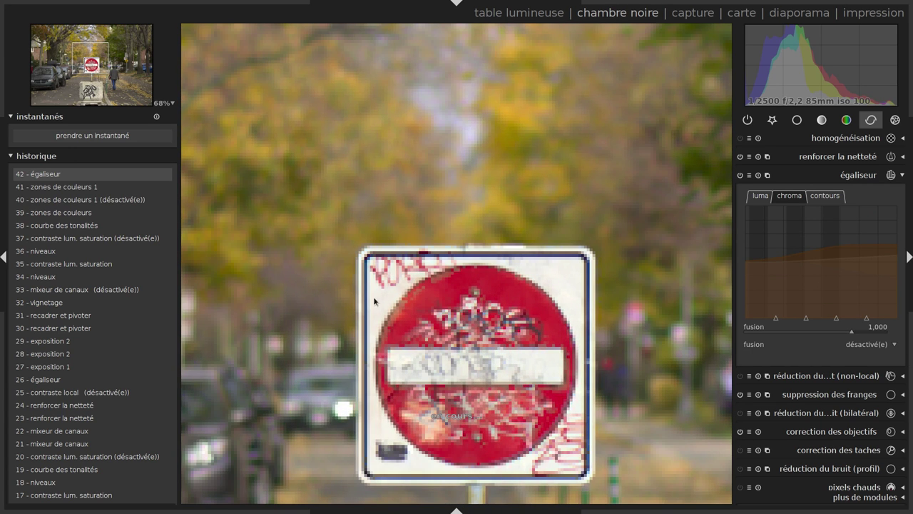
click(58, 189)
click(64, 174)
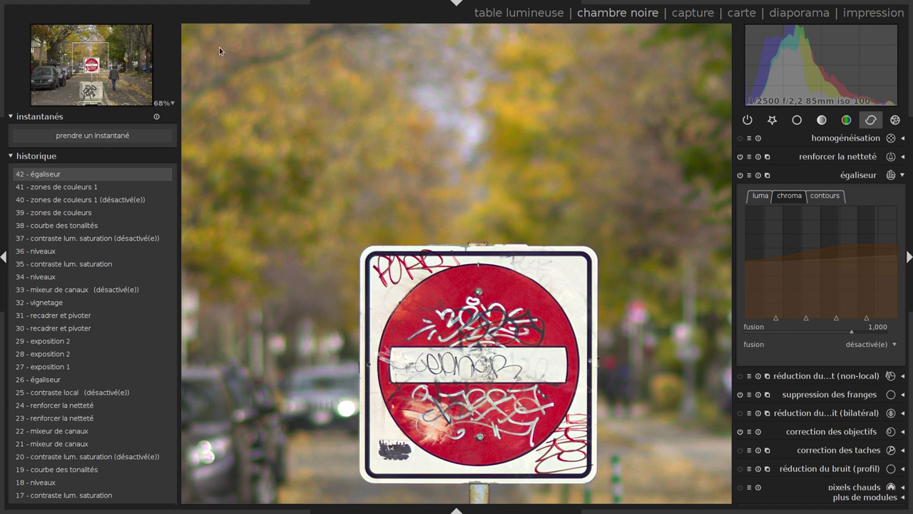
Reset the equalizer chroma curve and try raising its fine-detail end, comparing against step 41.
click(73, 187)
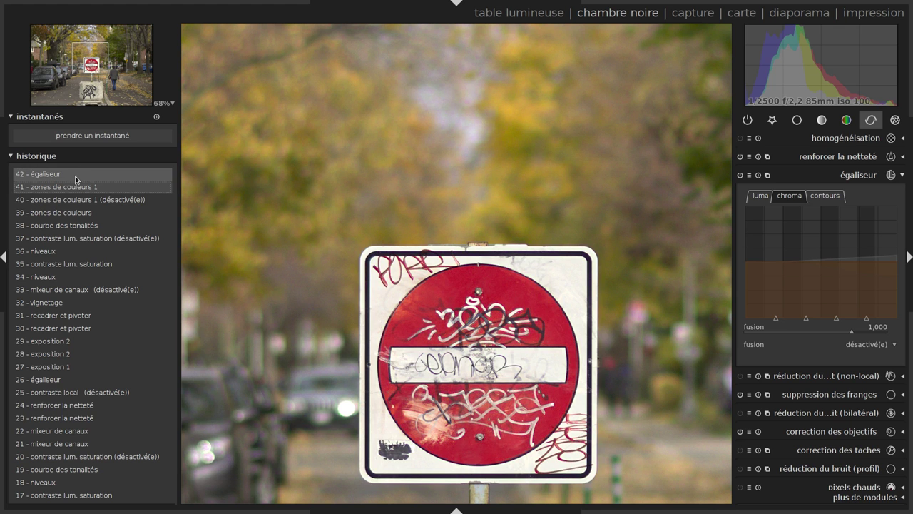
click(76, 177)
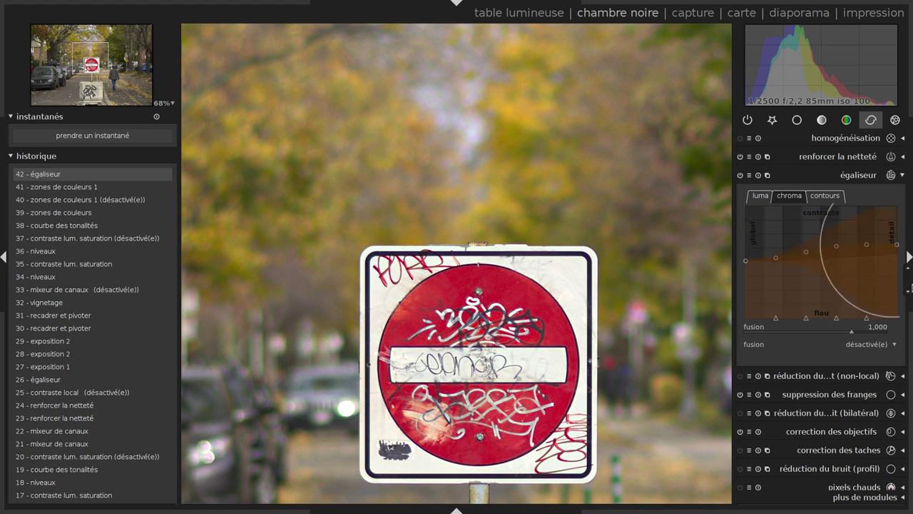
double_click(865, 254)
scroll(874, 259, down, 3)
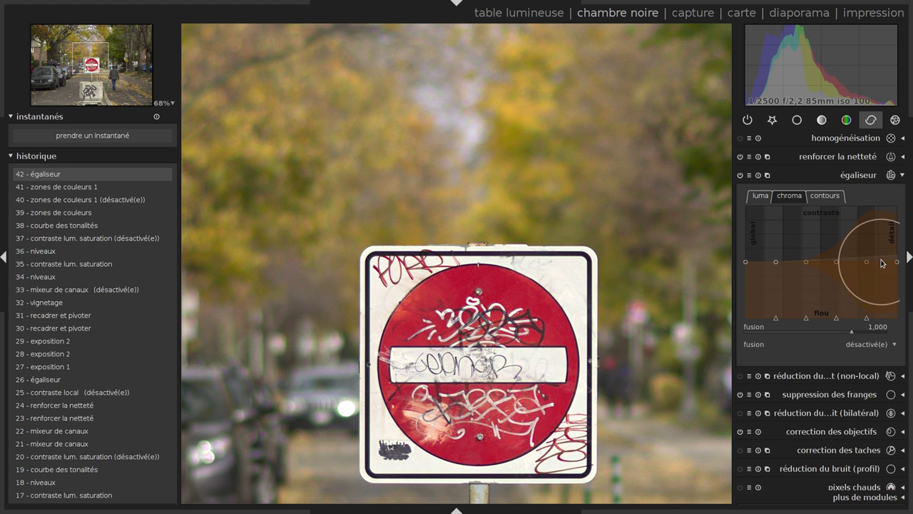
drag(893, 246, 893, 242)
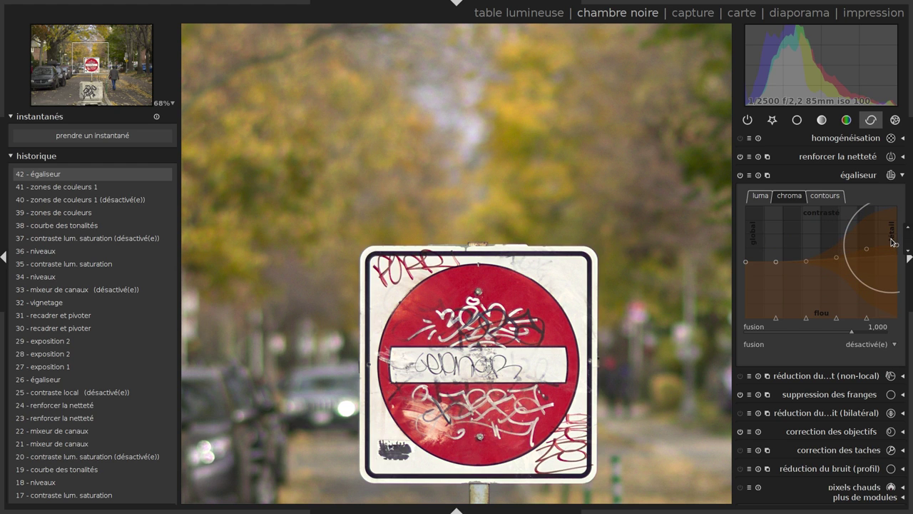
click(136, 191)
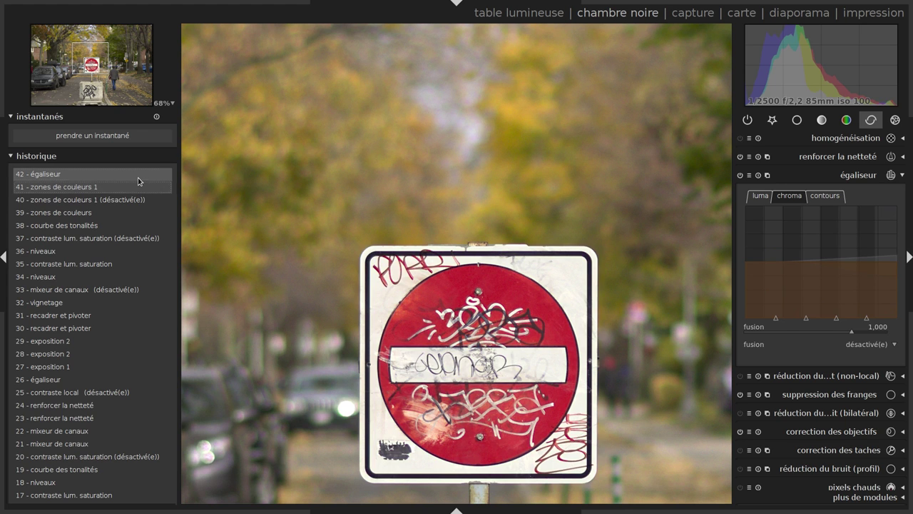
click(139, 181)
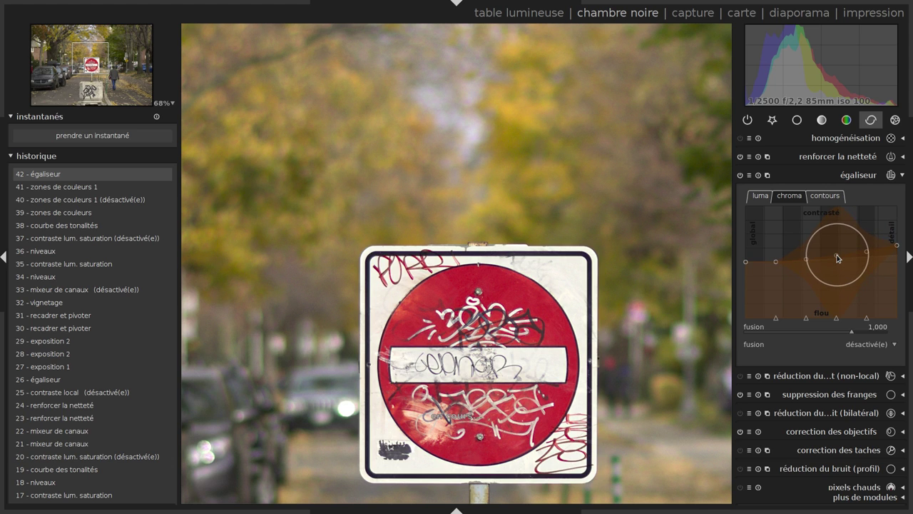
drag(836, 257, 865, 252)
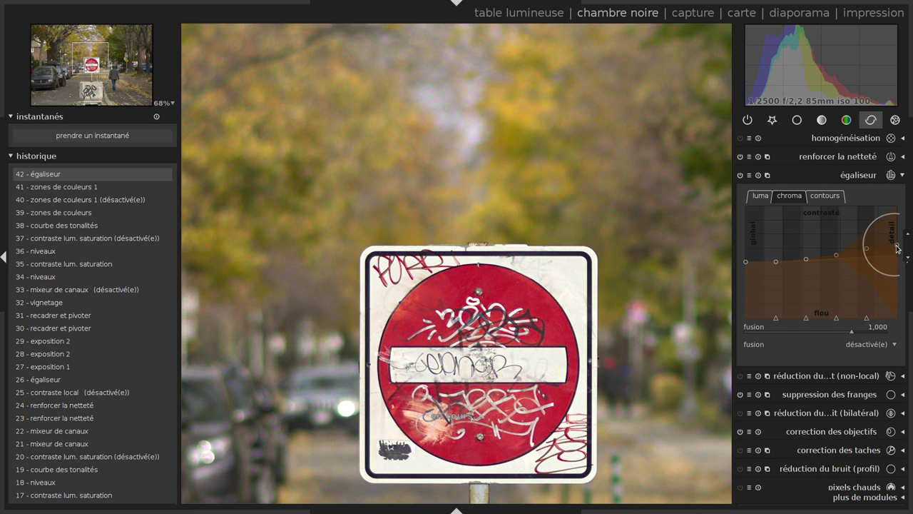
scroll(872, 250, up, 5)
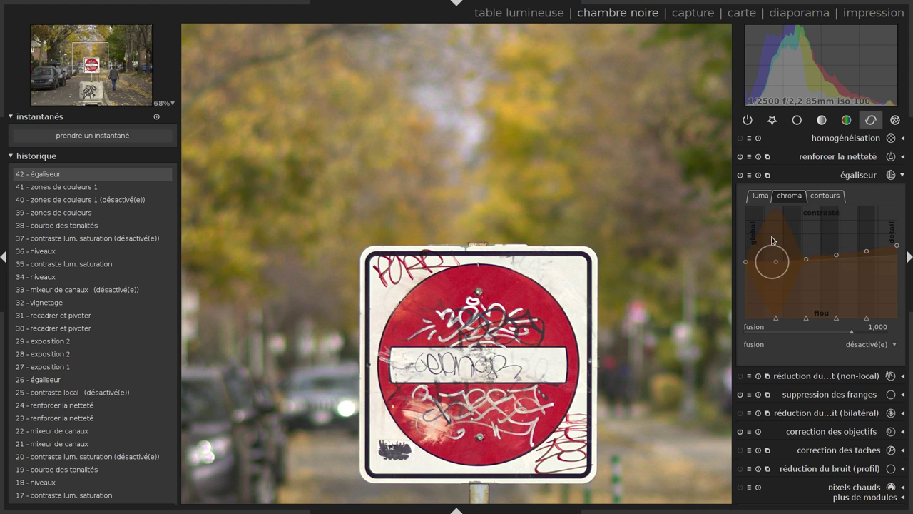
Reset the chroma curve again, lowering fine-detail nodes and raising the coarse global node.
double_click(821, 246)
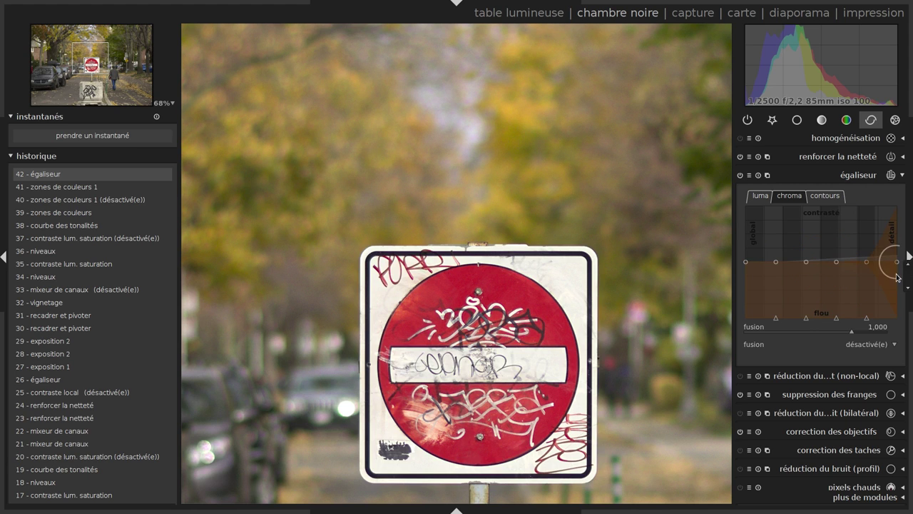
drag(895, 273, 892, 281)
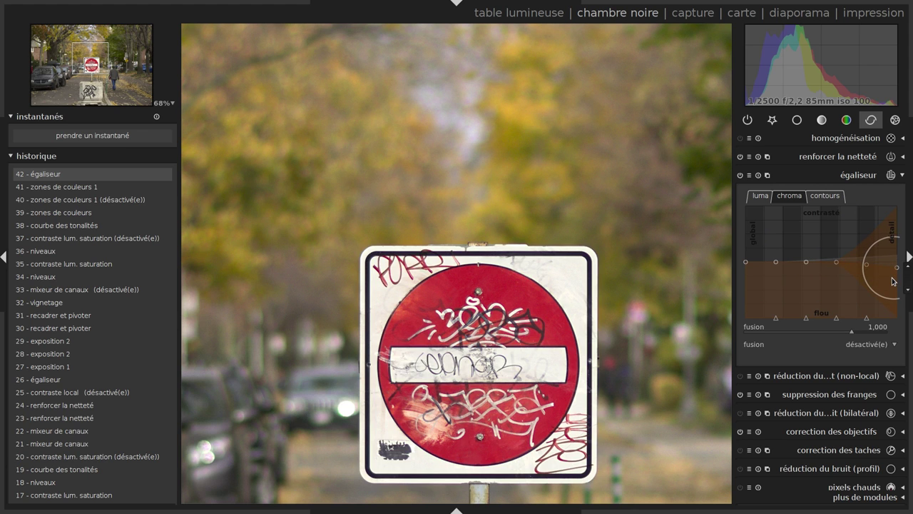
drag(893, 281, 850, 288)
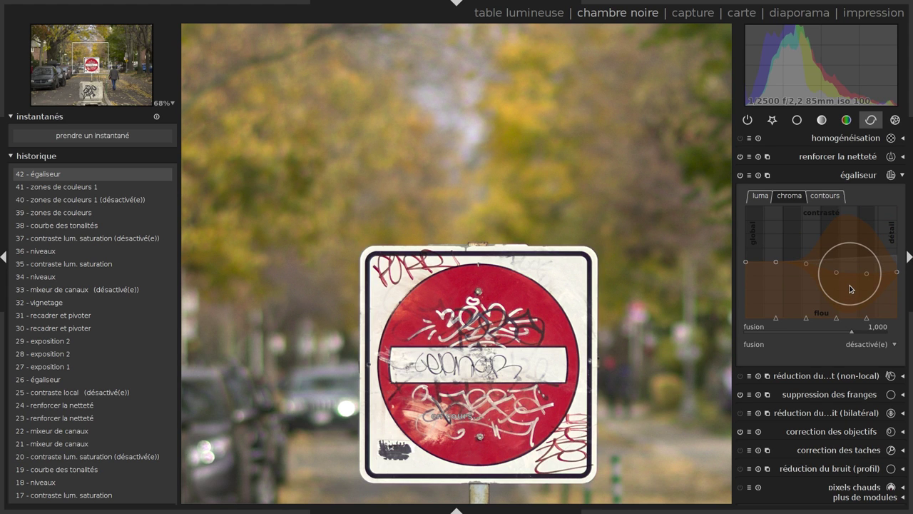
click(66, 188)
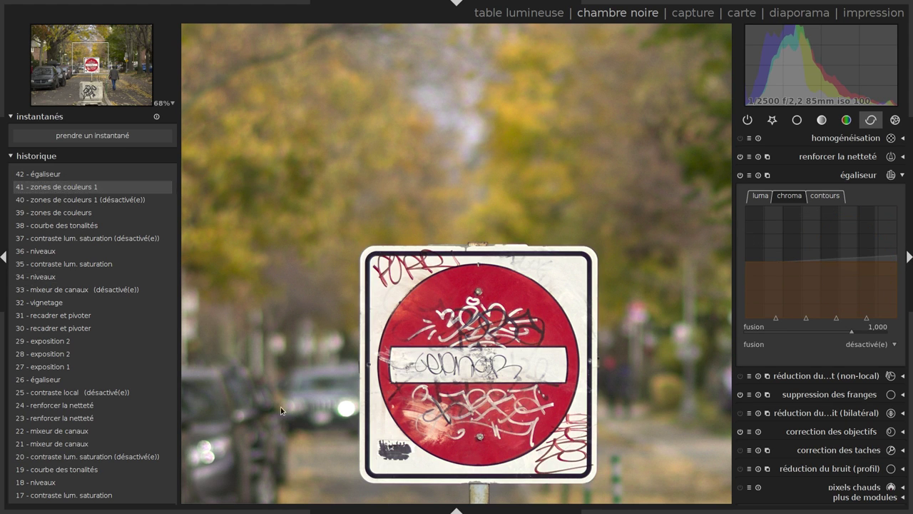
click(76, 178)
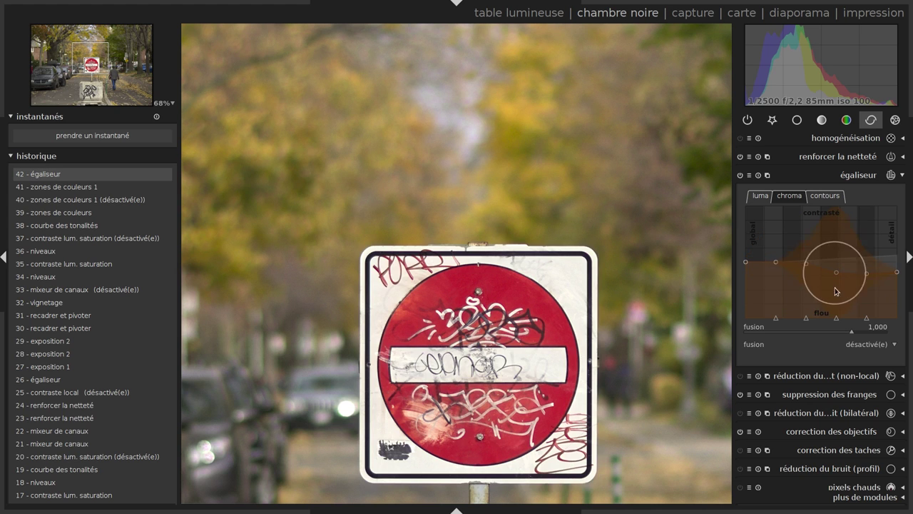
mouse_move(837, 275)
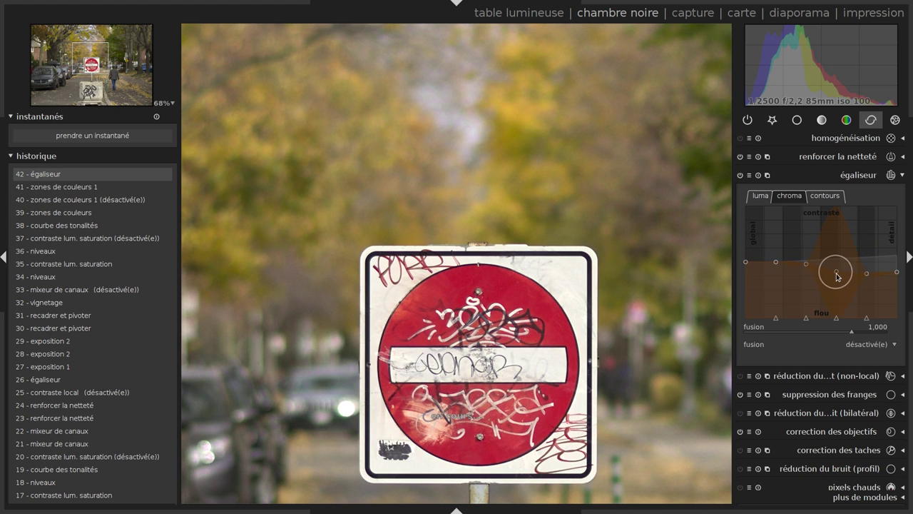
drag(836, 281, 864, 280)
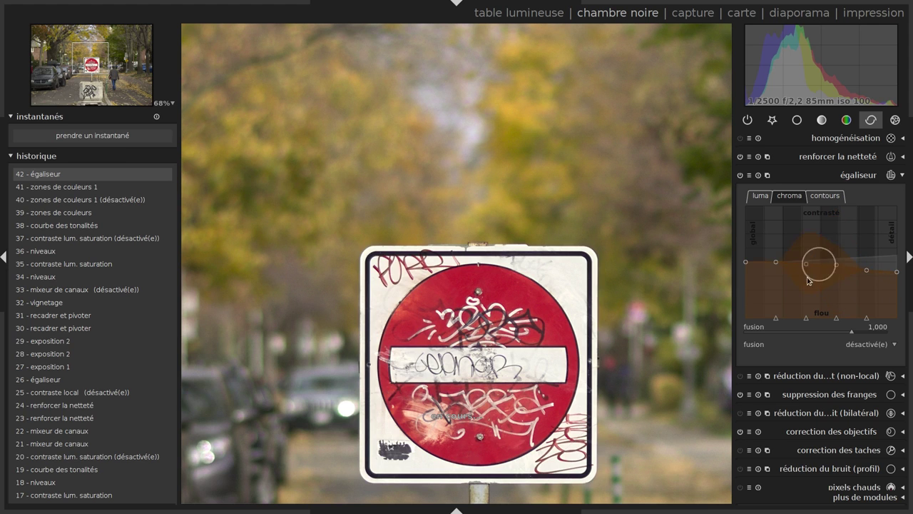
drag(744, 279, 744, 274)
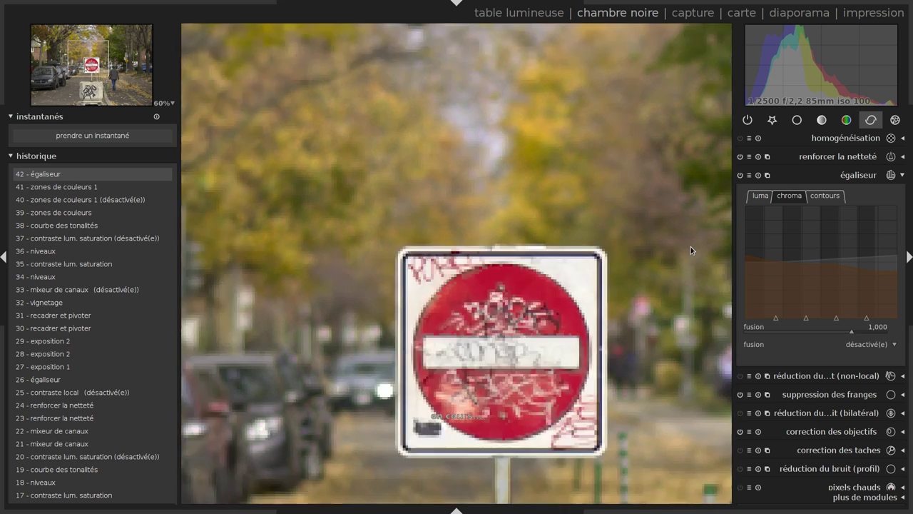
Fit the whole photo and raise a coarse chroma node slightly, comparing against step 41.
middle_click(690, 246)
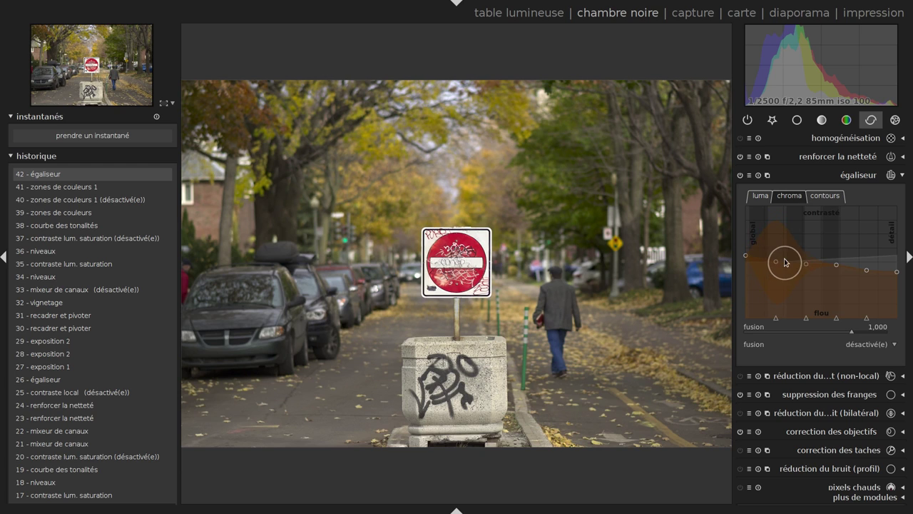
drag(775, 261, 774, 255)
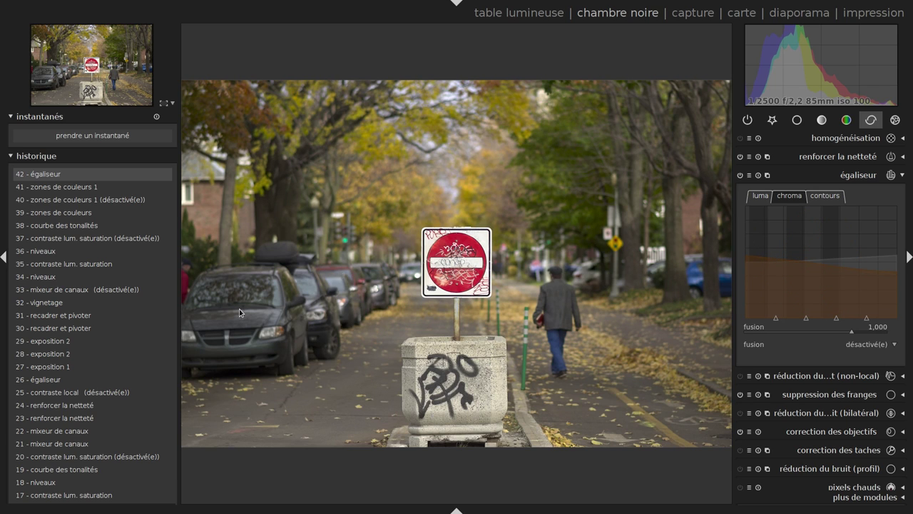
click(23, 187)
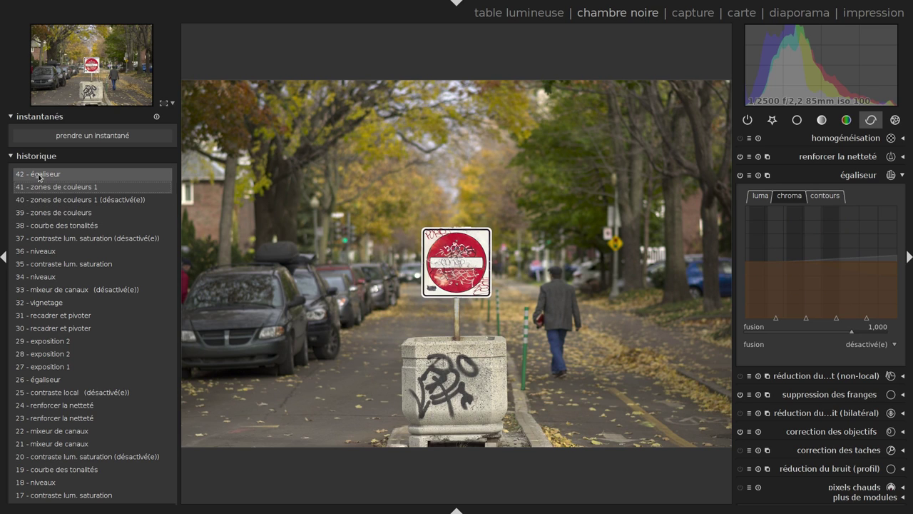
click(39, 176)
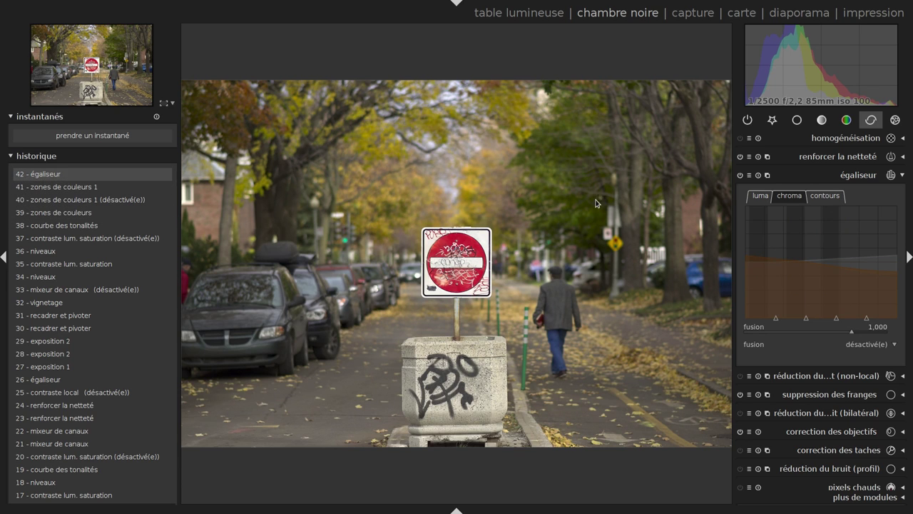
Hide the left panel and collapse the equalizer settings.
scroll(5, 264, down, 5)
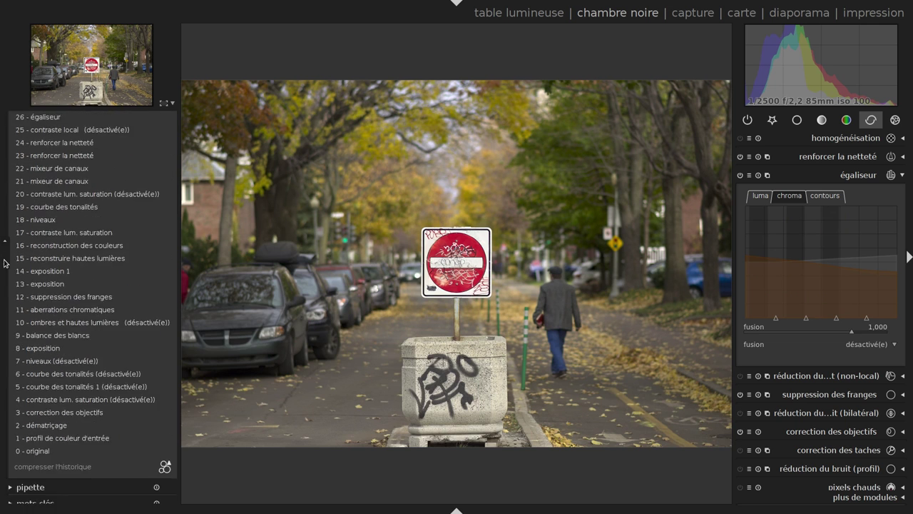
scroll(4, 263, down, 3)
click(4, 221)
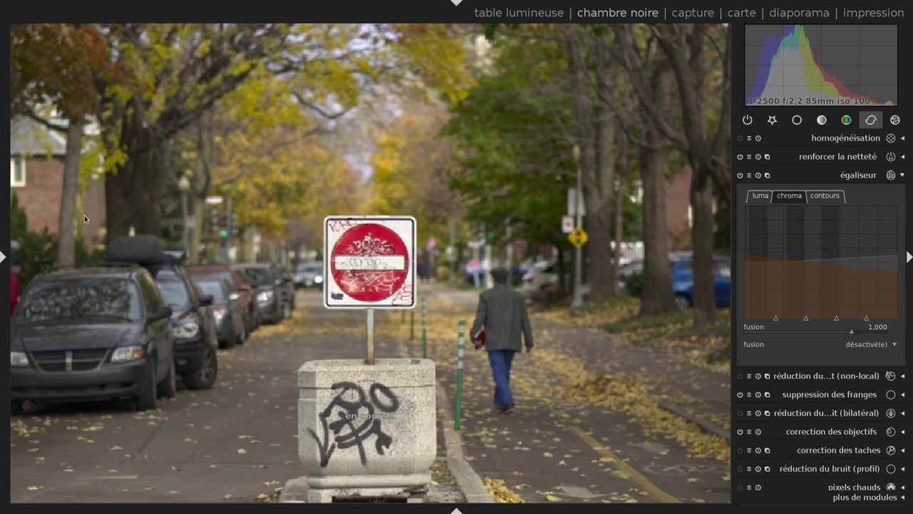
click(829, 174)
Add a vignette with saturation -0.500 and brightness -0.130.
click(895, 120)
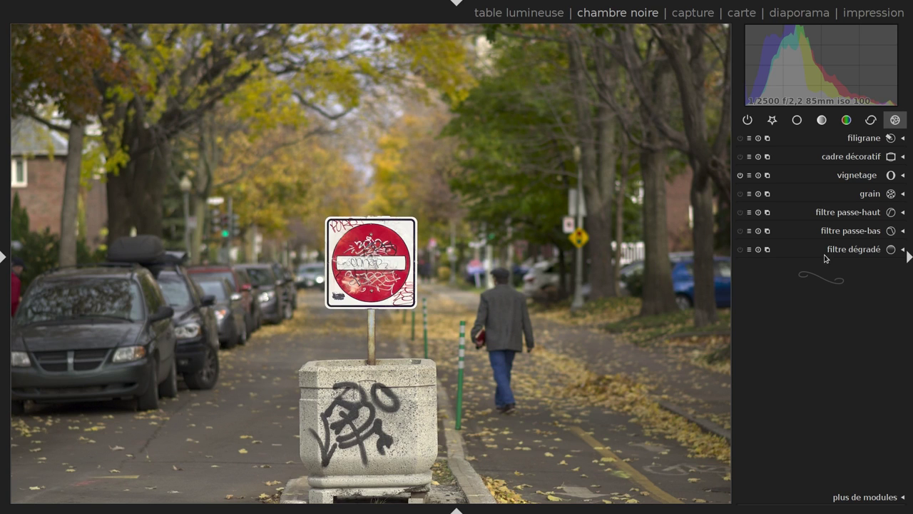
click(830, 176)
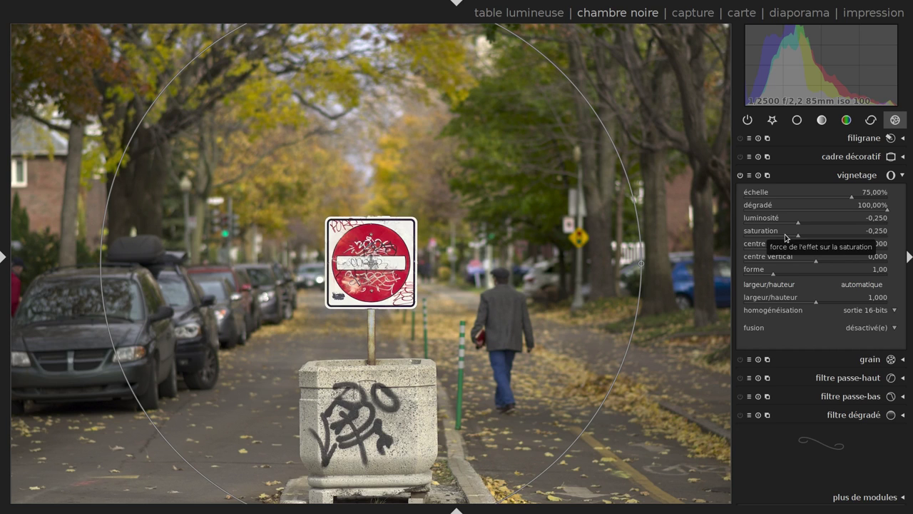
scroll(785, 234, down, 3)
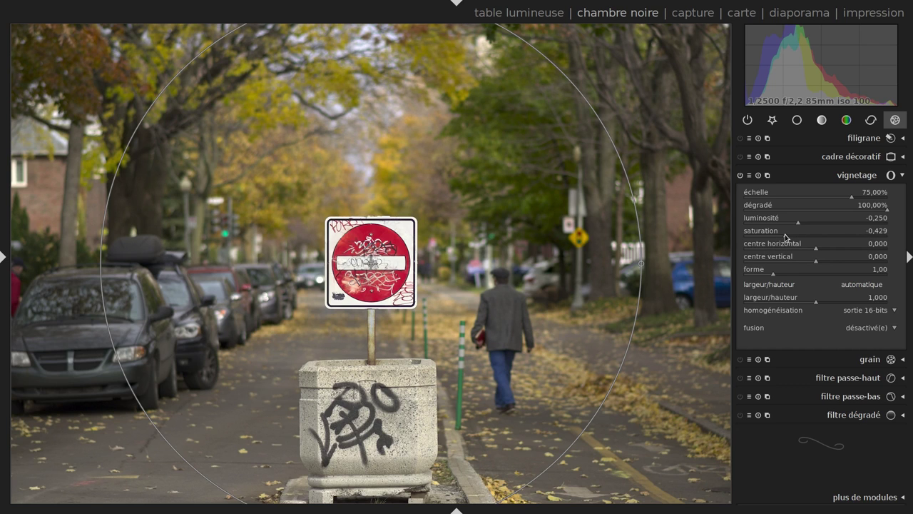
scroll(785, 234, down, 2)
scroll(814, 224, up, 2)
scroll(815, 224, up, 5)
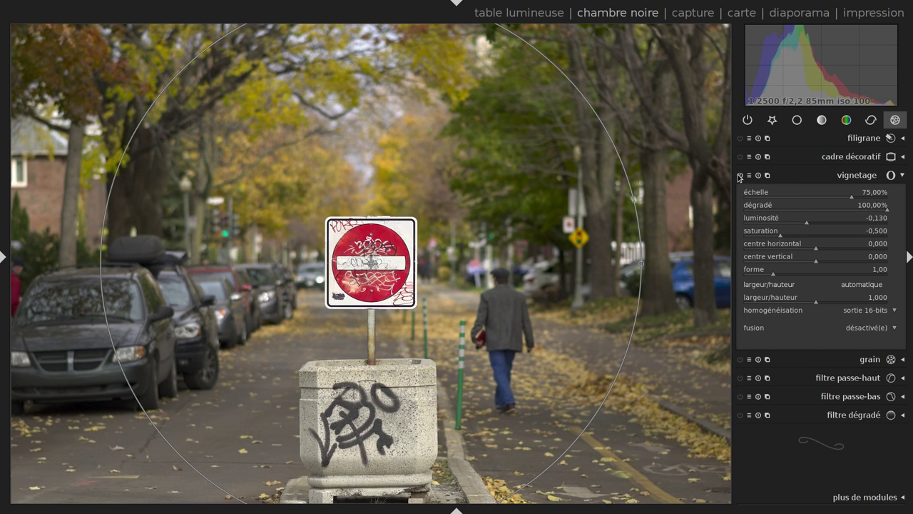
Collapse the vignette module after briefly re-expanding it to check its settings.
click(816, 178)
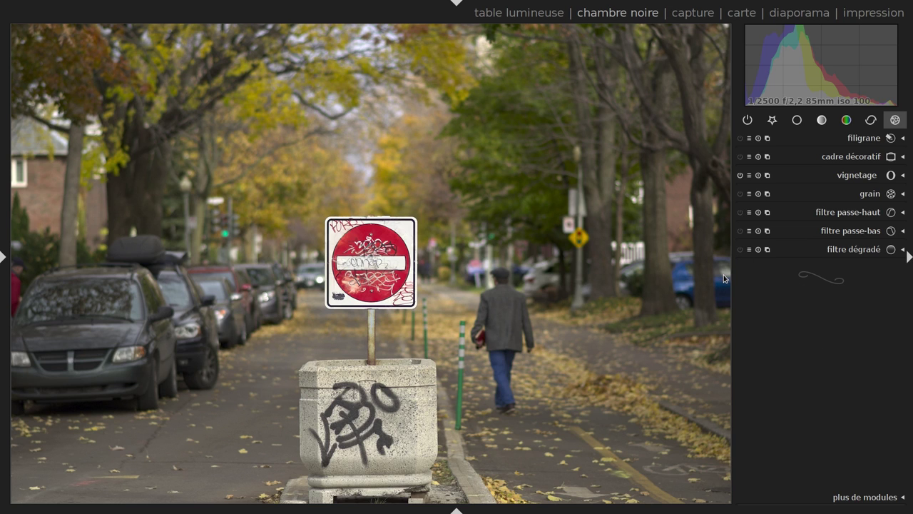
click(795, 175)
click(810, 179)
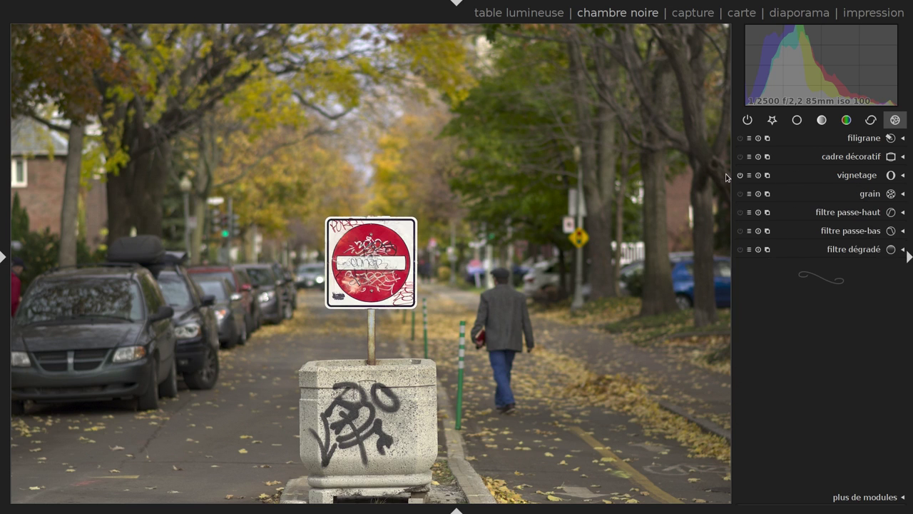
click(779, 179)
click(807, 179)
click(804, 180)
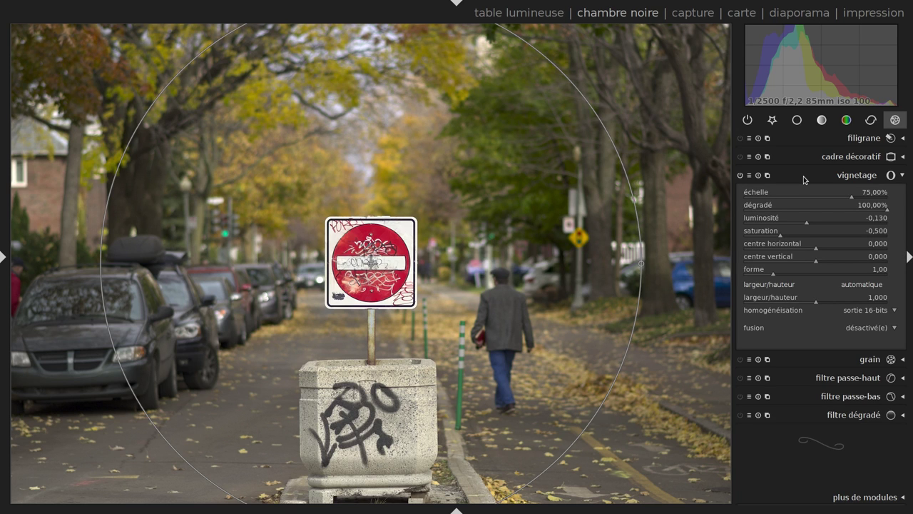
click(804, 180)
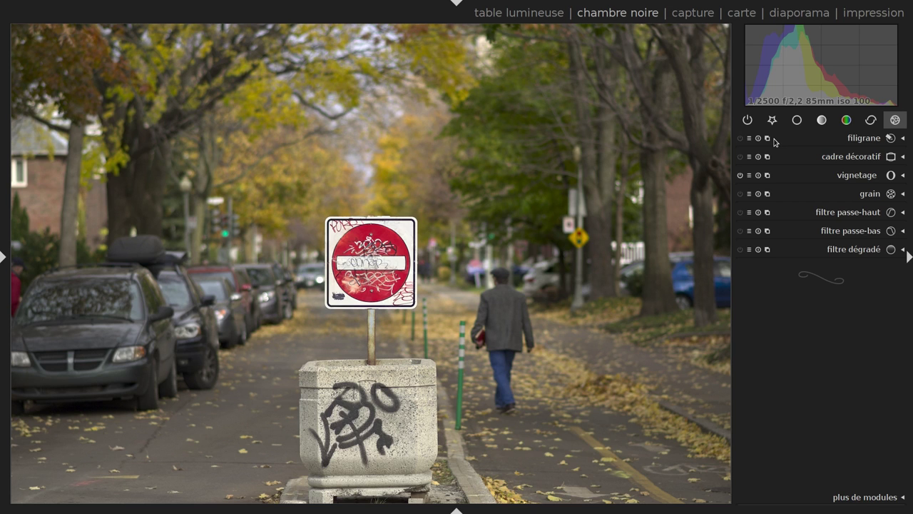
Return to the lighttable with side panels hidden and no thumbnail selected.
click(548, 20)
key(Tab)
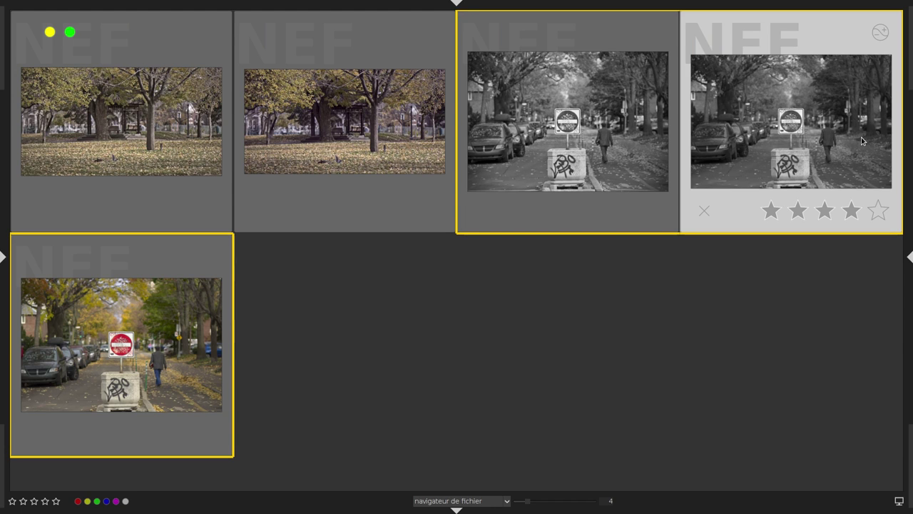
mouse_move(121, 344)
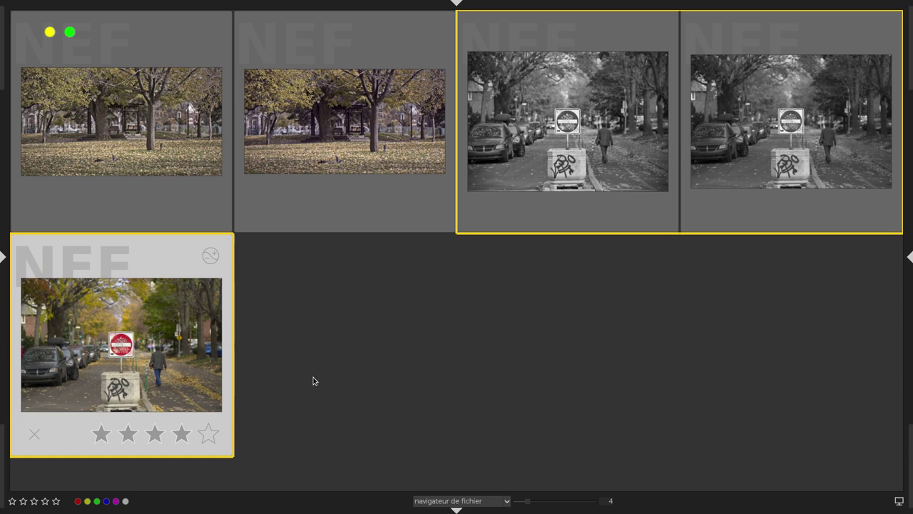
click(294, 379)
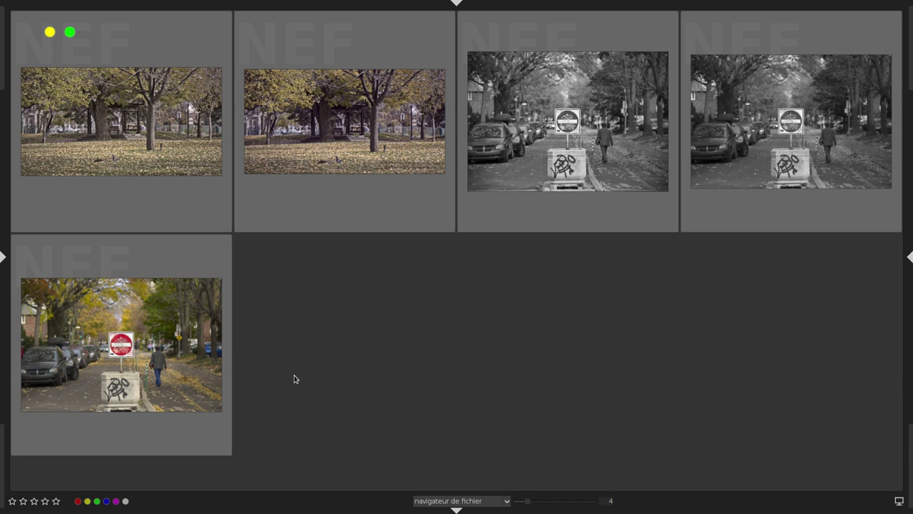